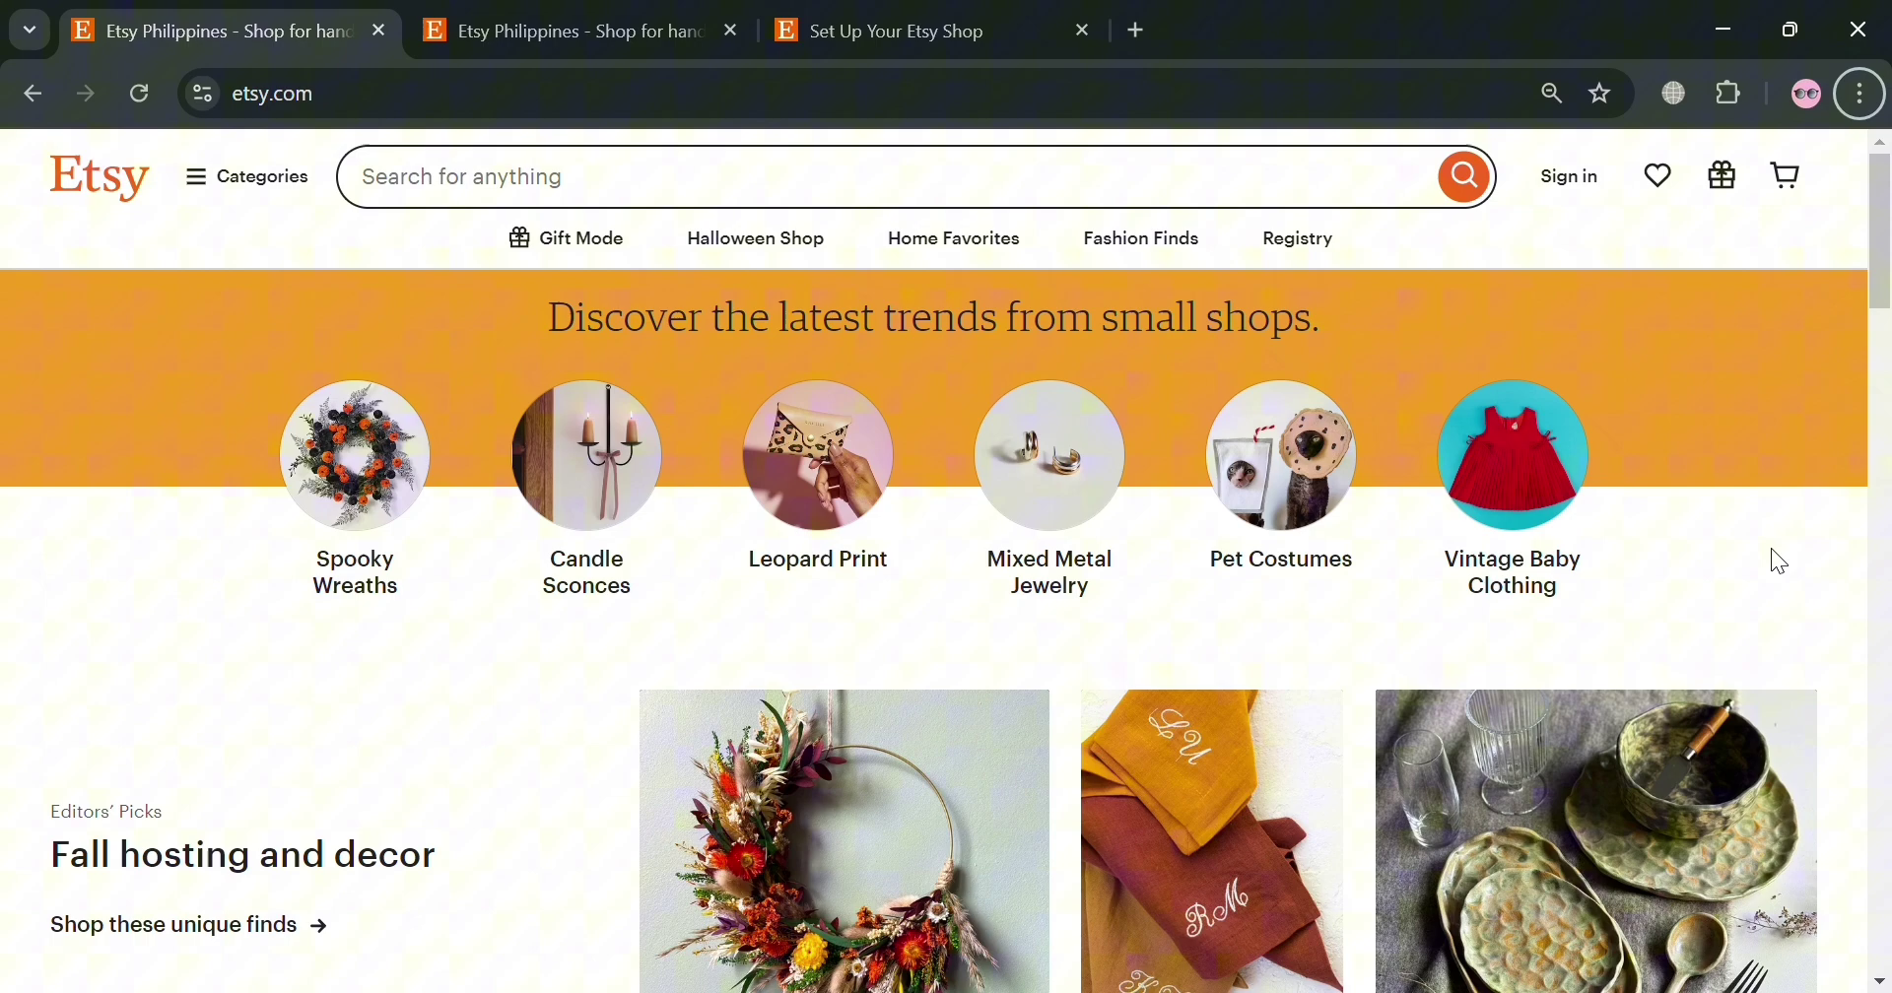
Look through the Etsy home page, from the trend and editors' picks sections to the "What is Etsy?" section
scroll(1771, 550, down, 4)
scroll(1770, 548, down, 12)
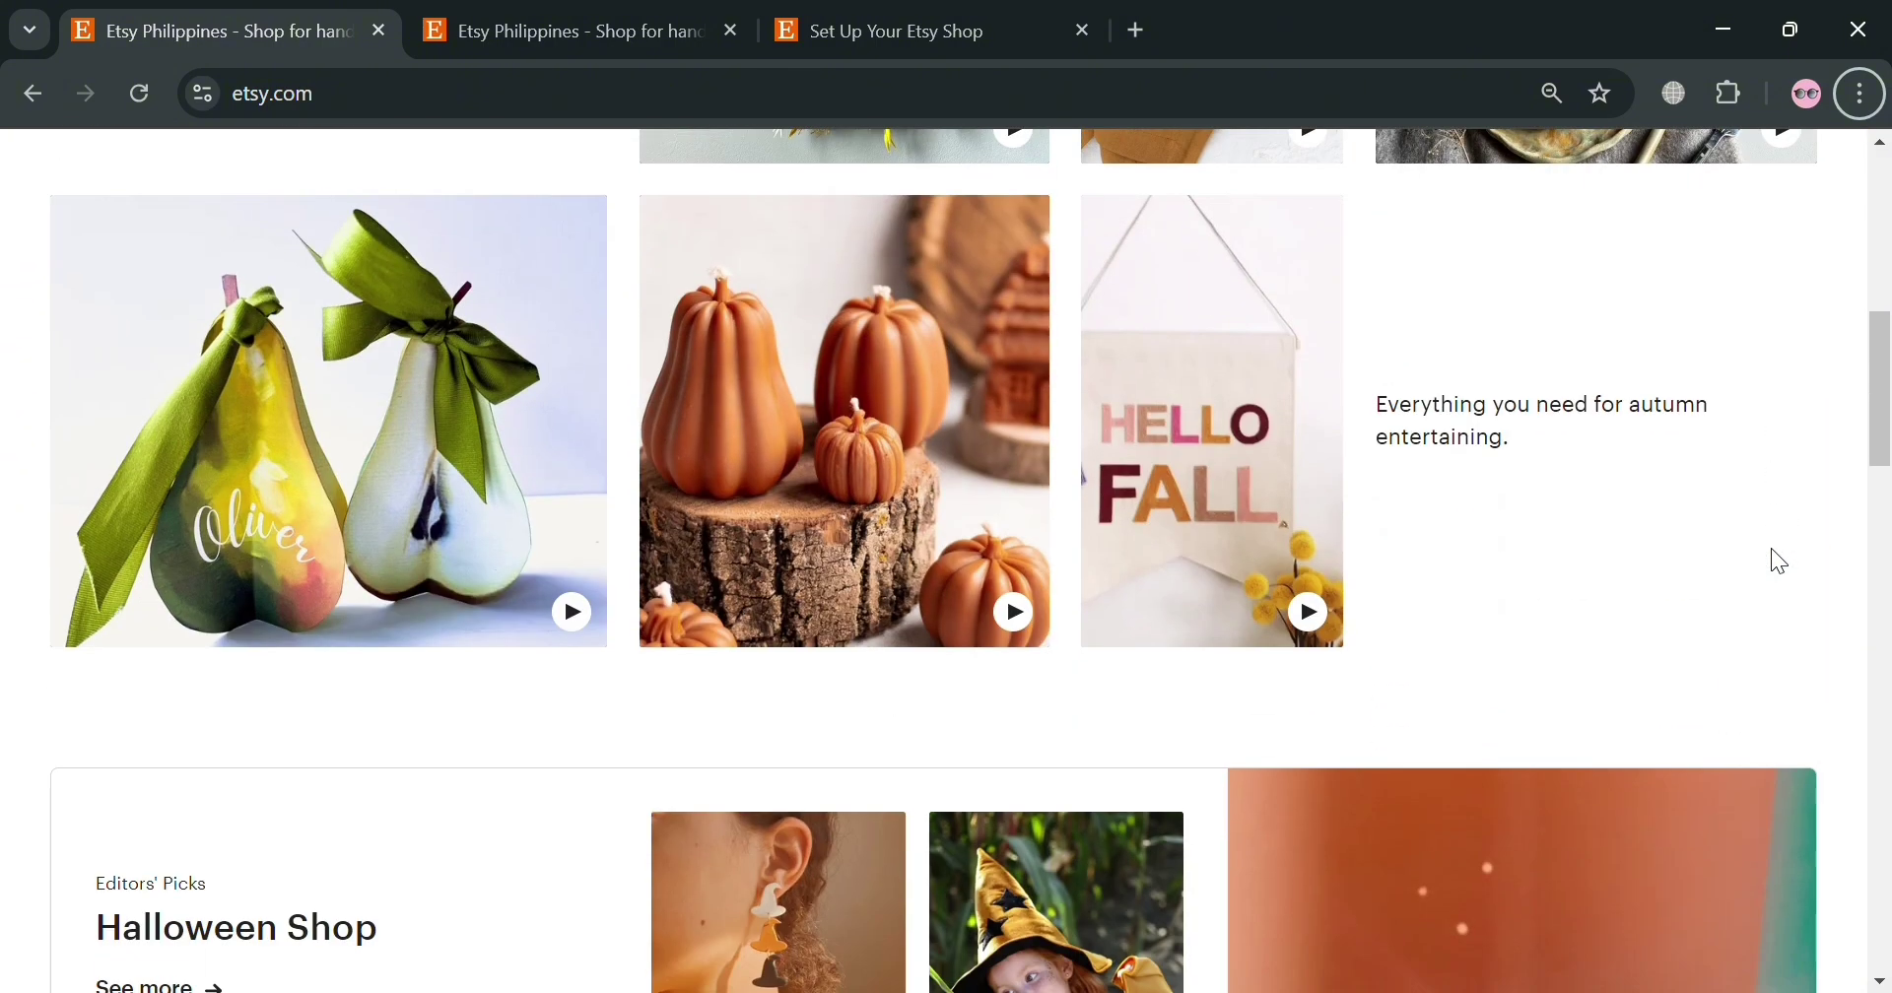
scroll(1779, 557, down, 10)
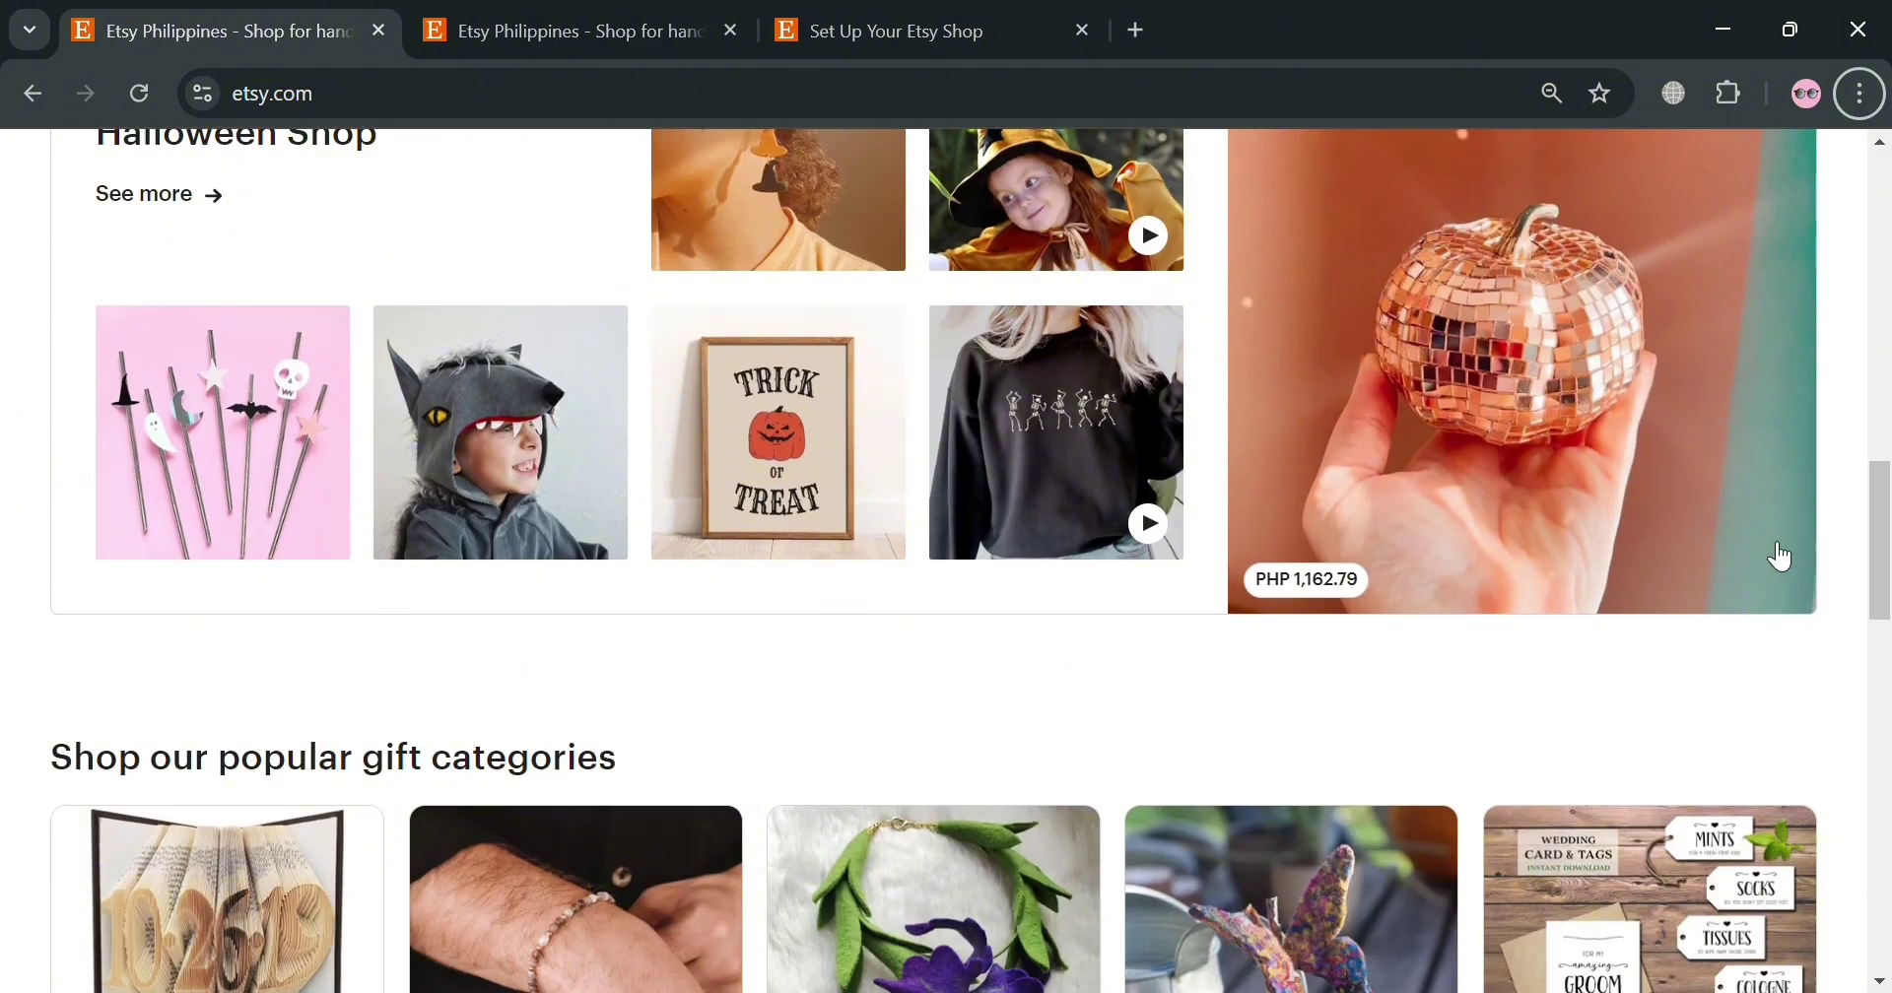
scroll(1782, 558, down, 10)
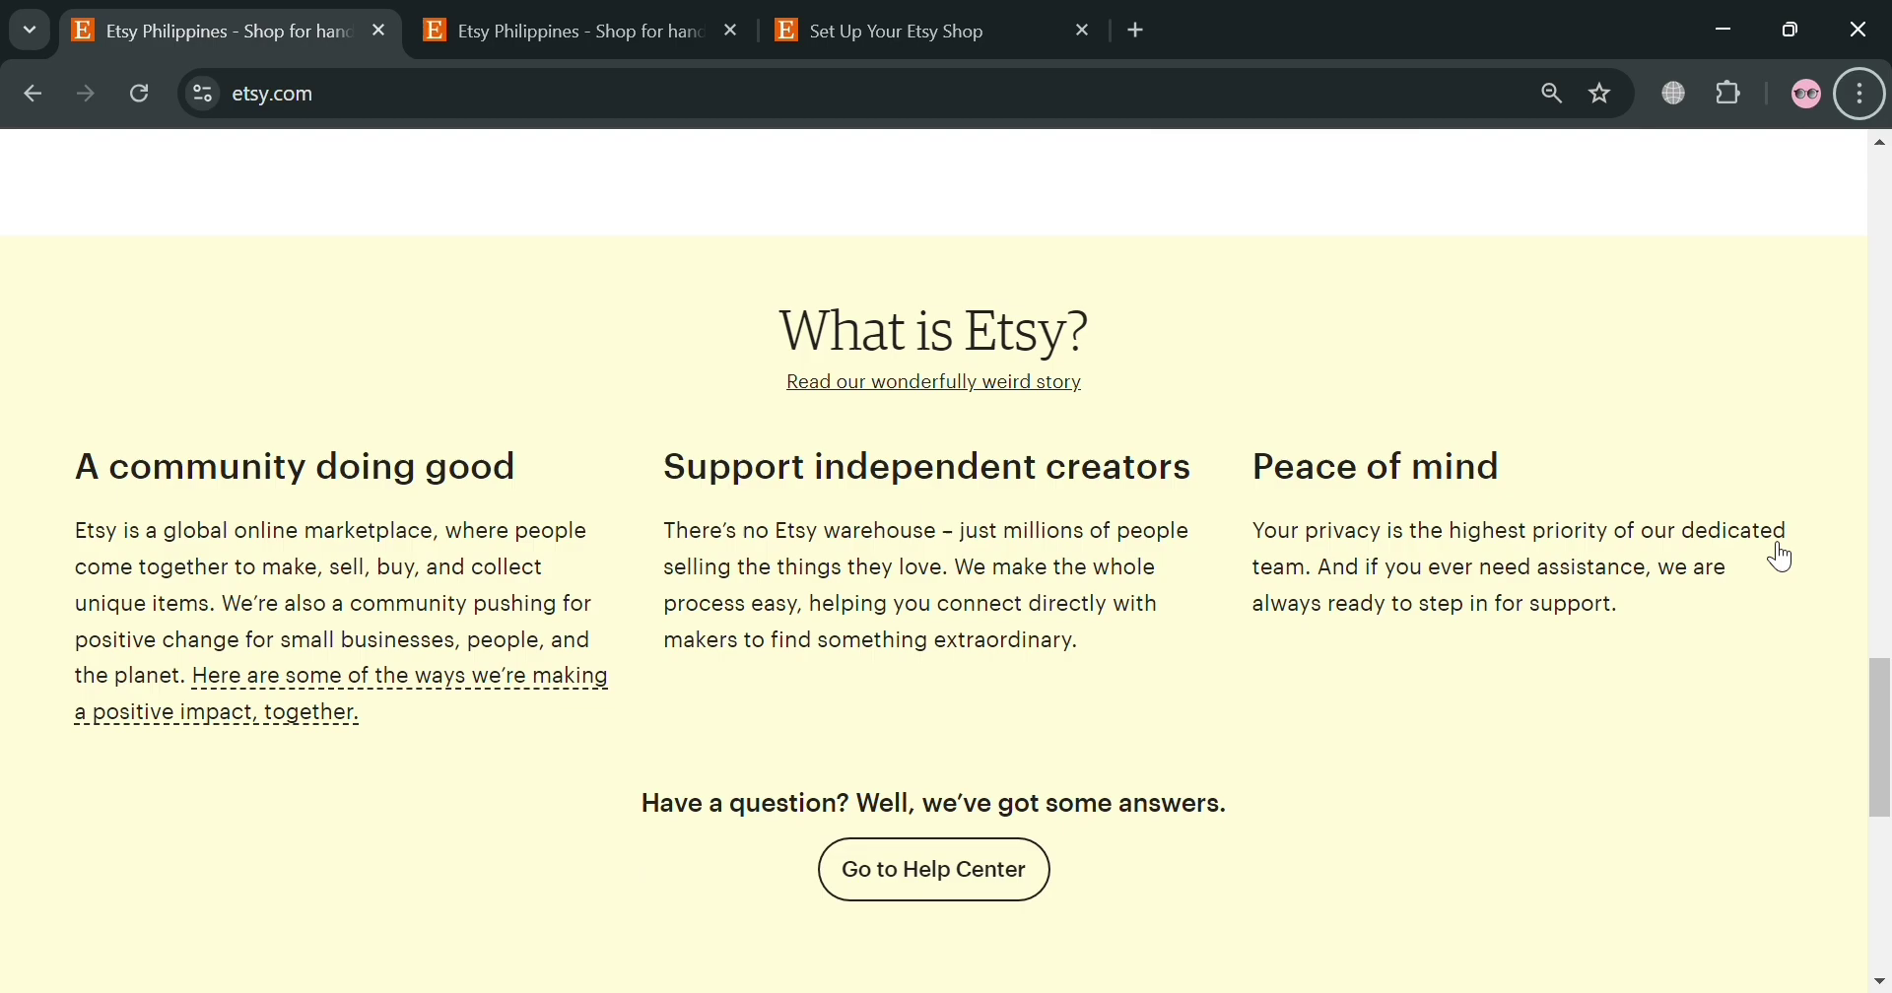
scroll(1783, 558, up, 20)
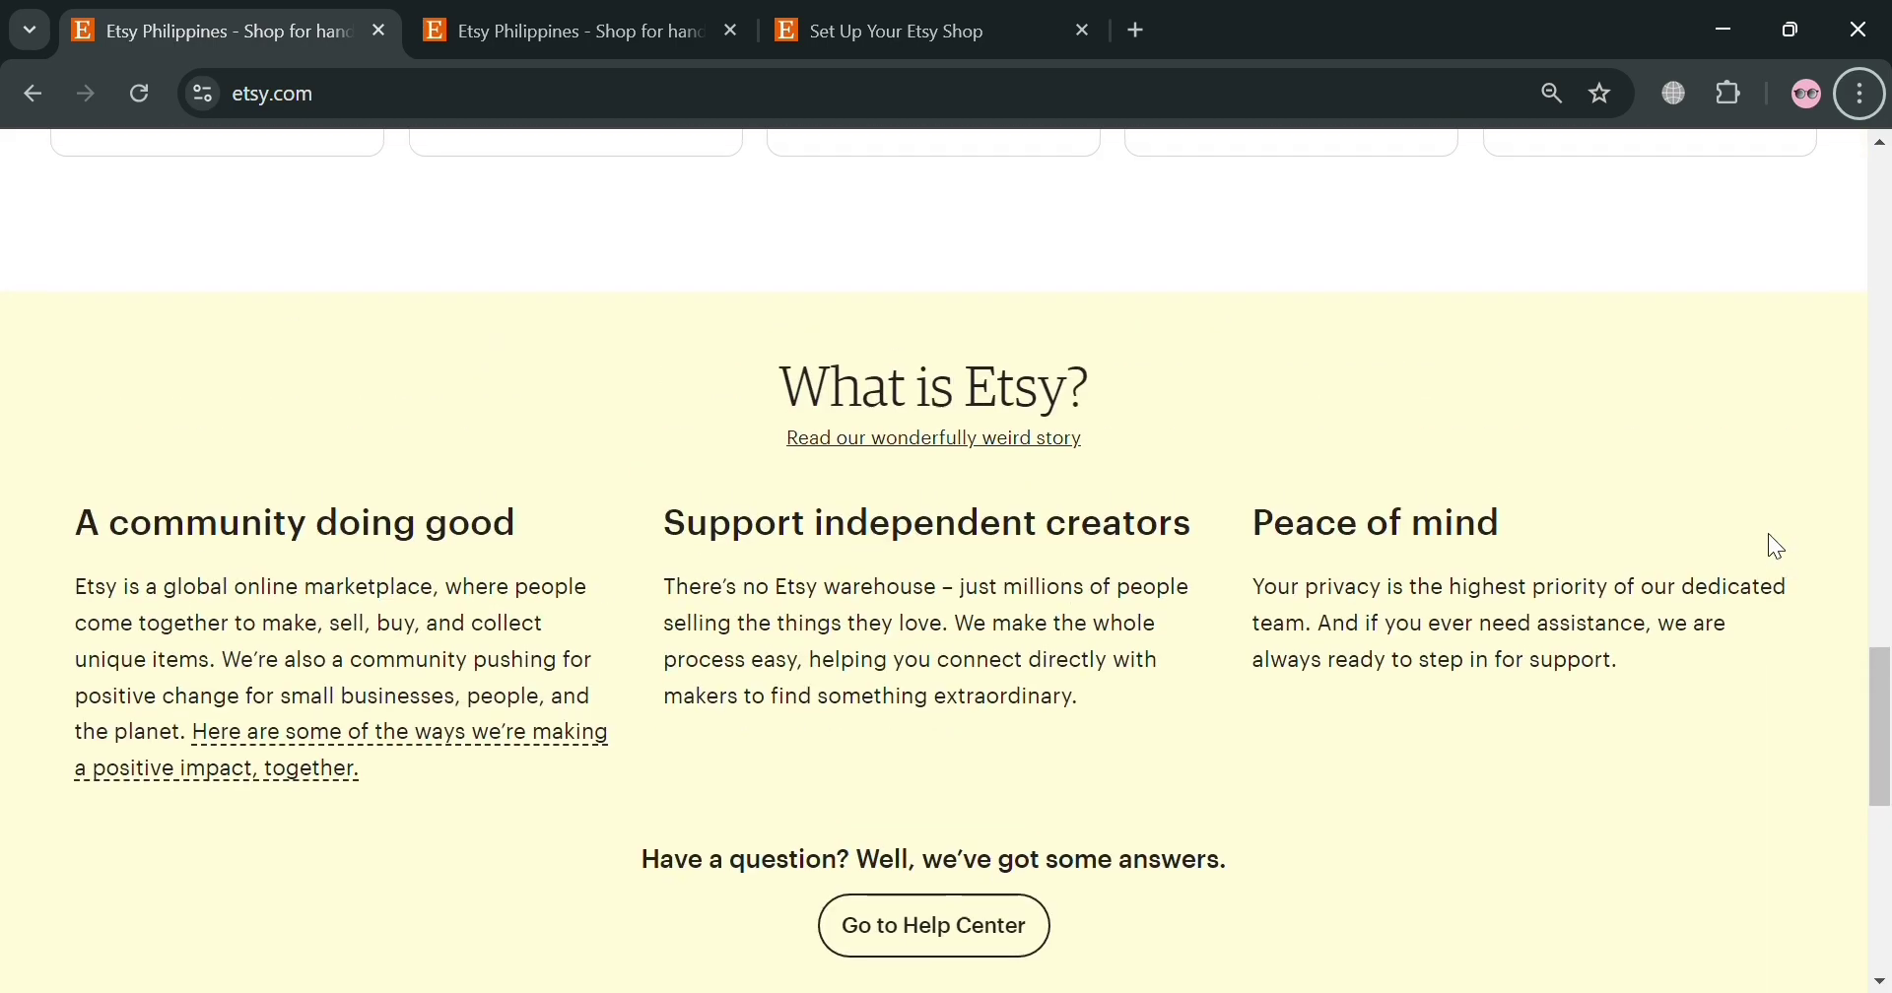
scroll(1781, 545, up, 10)
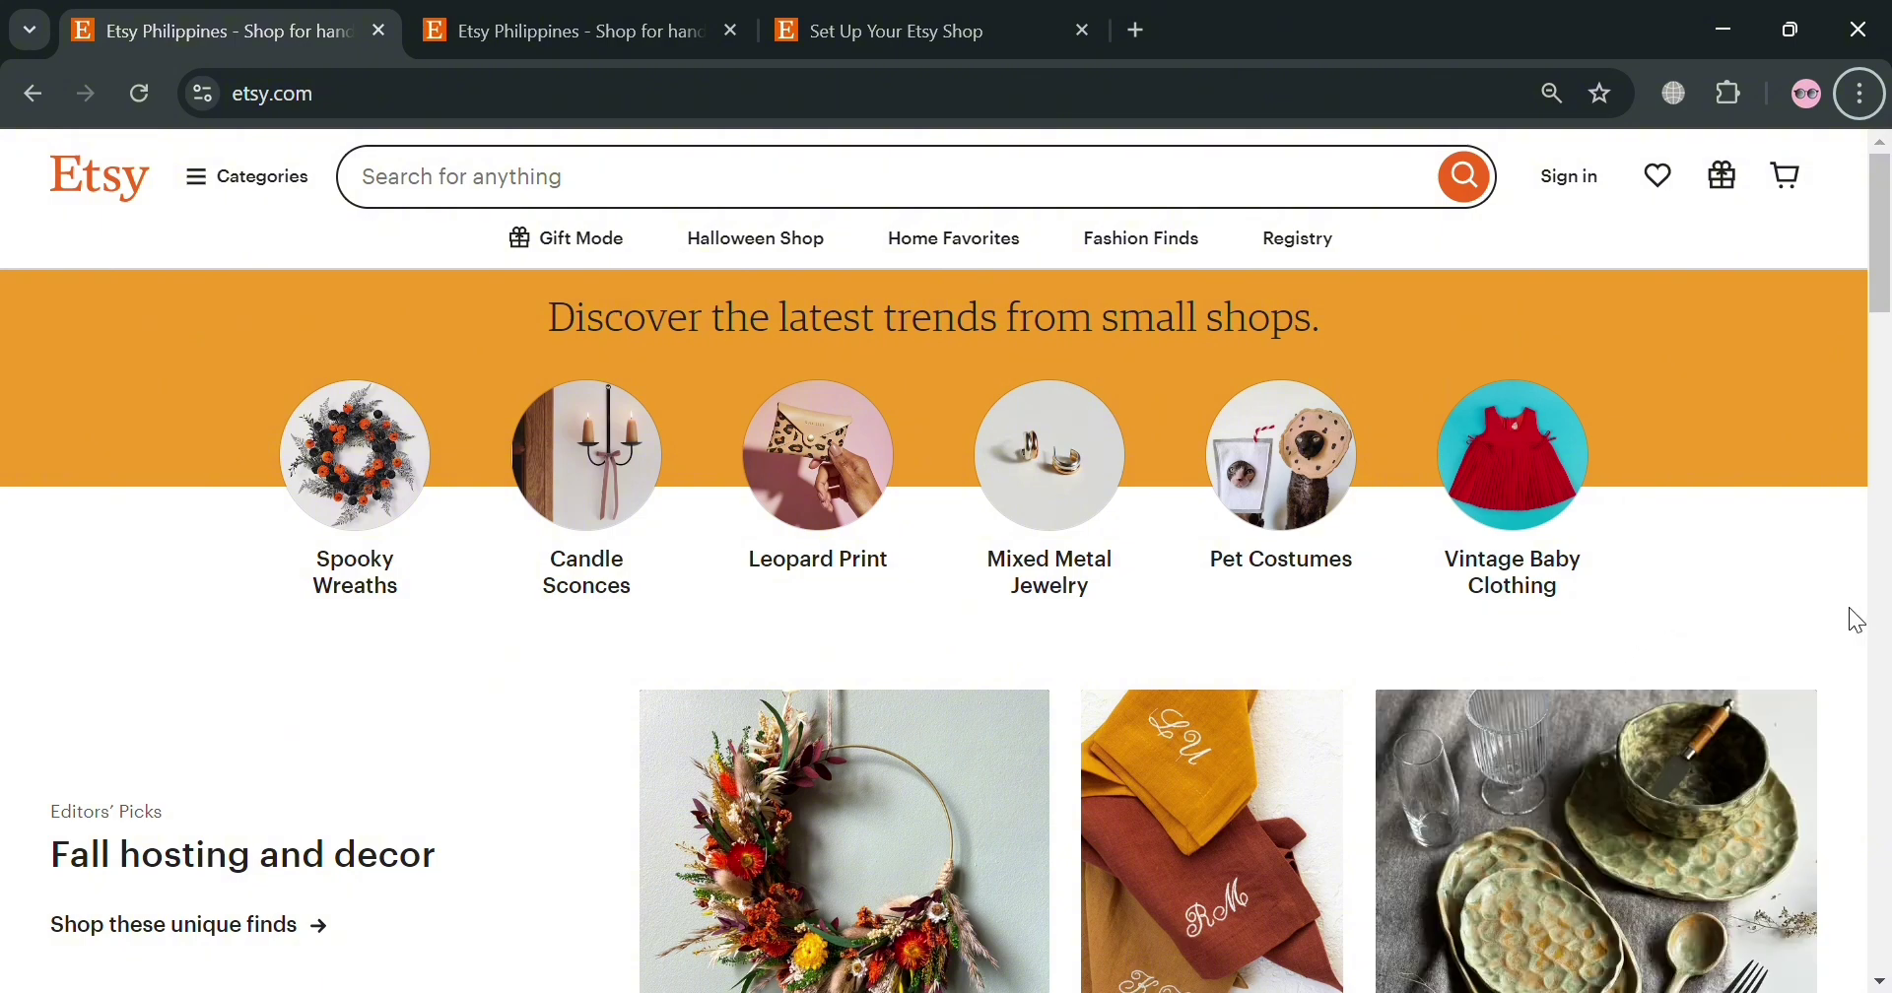
scroll(1850, 639, down, 6)
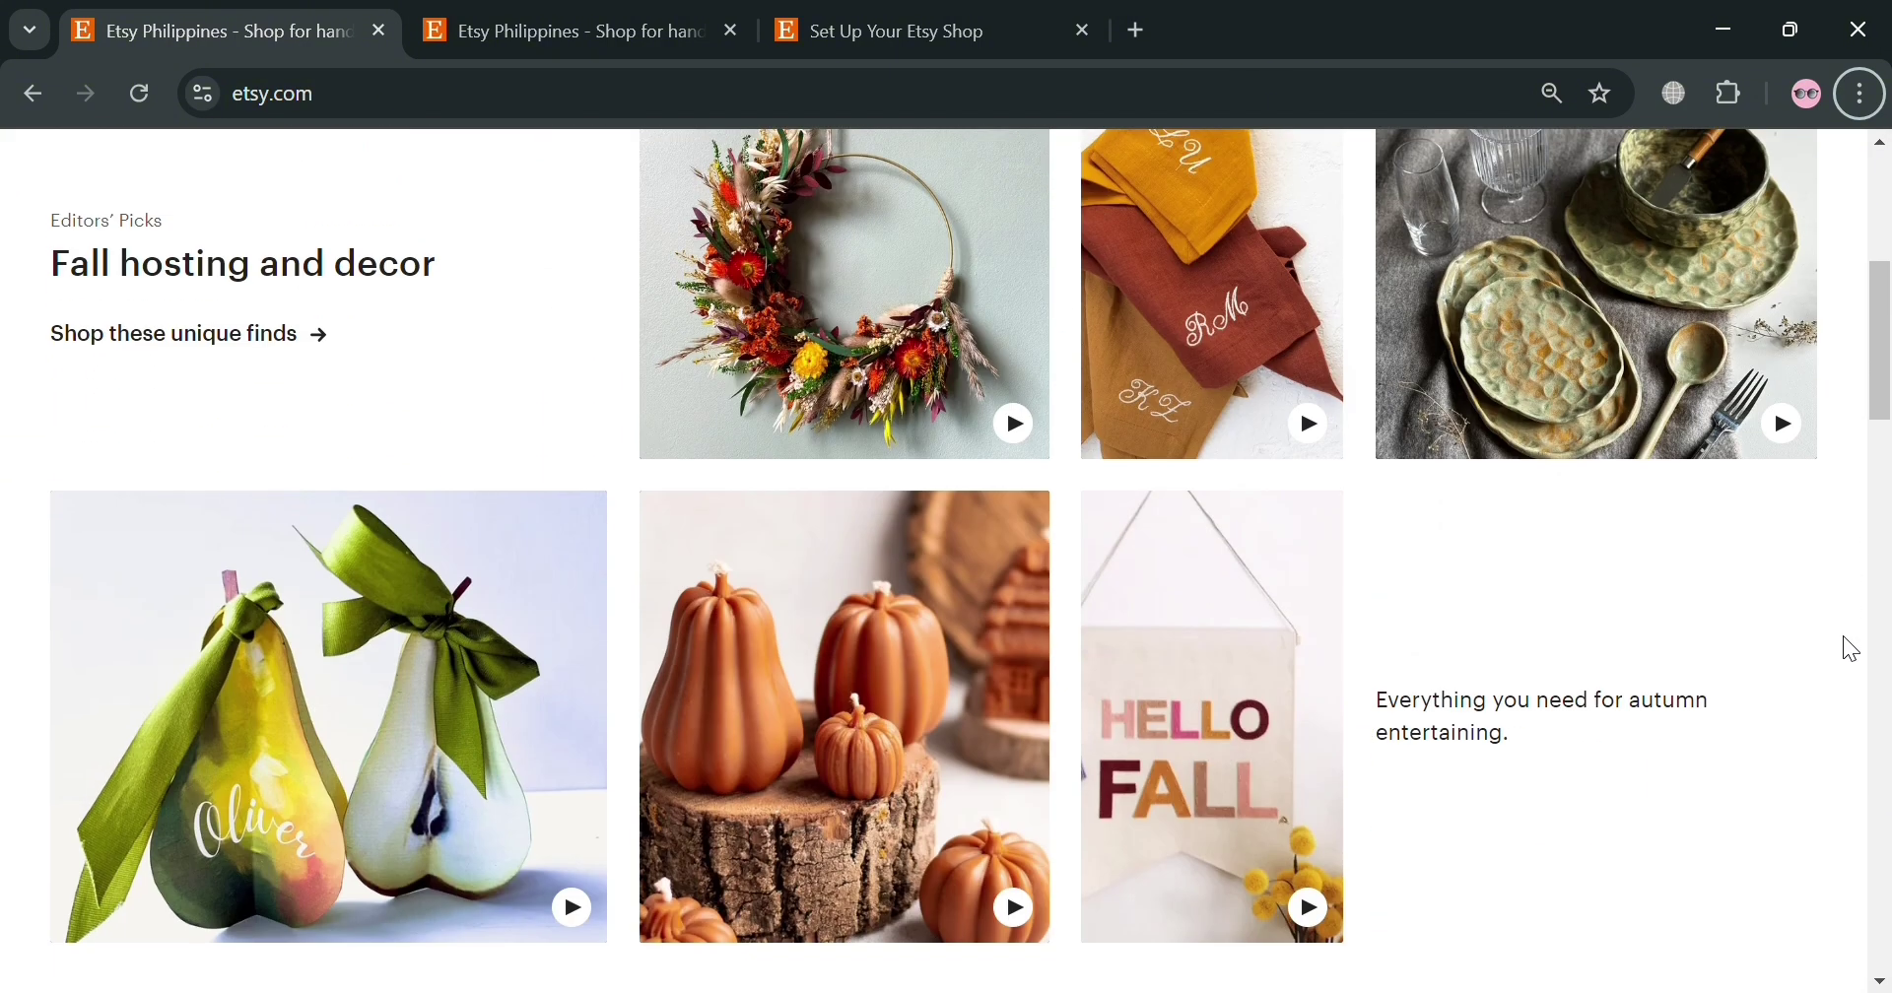
scroll(1842, 636, down, 1)
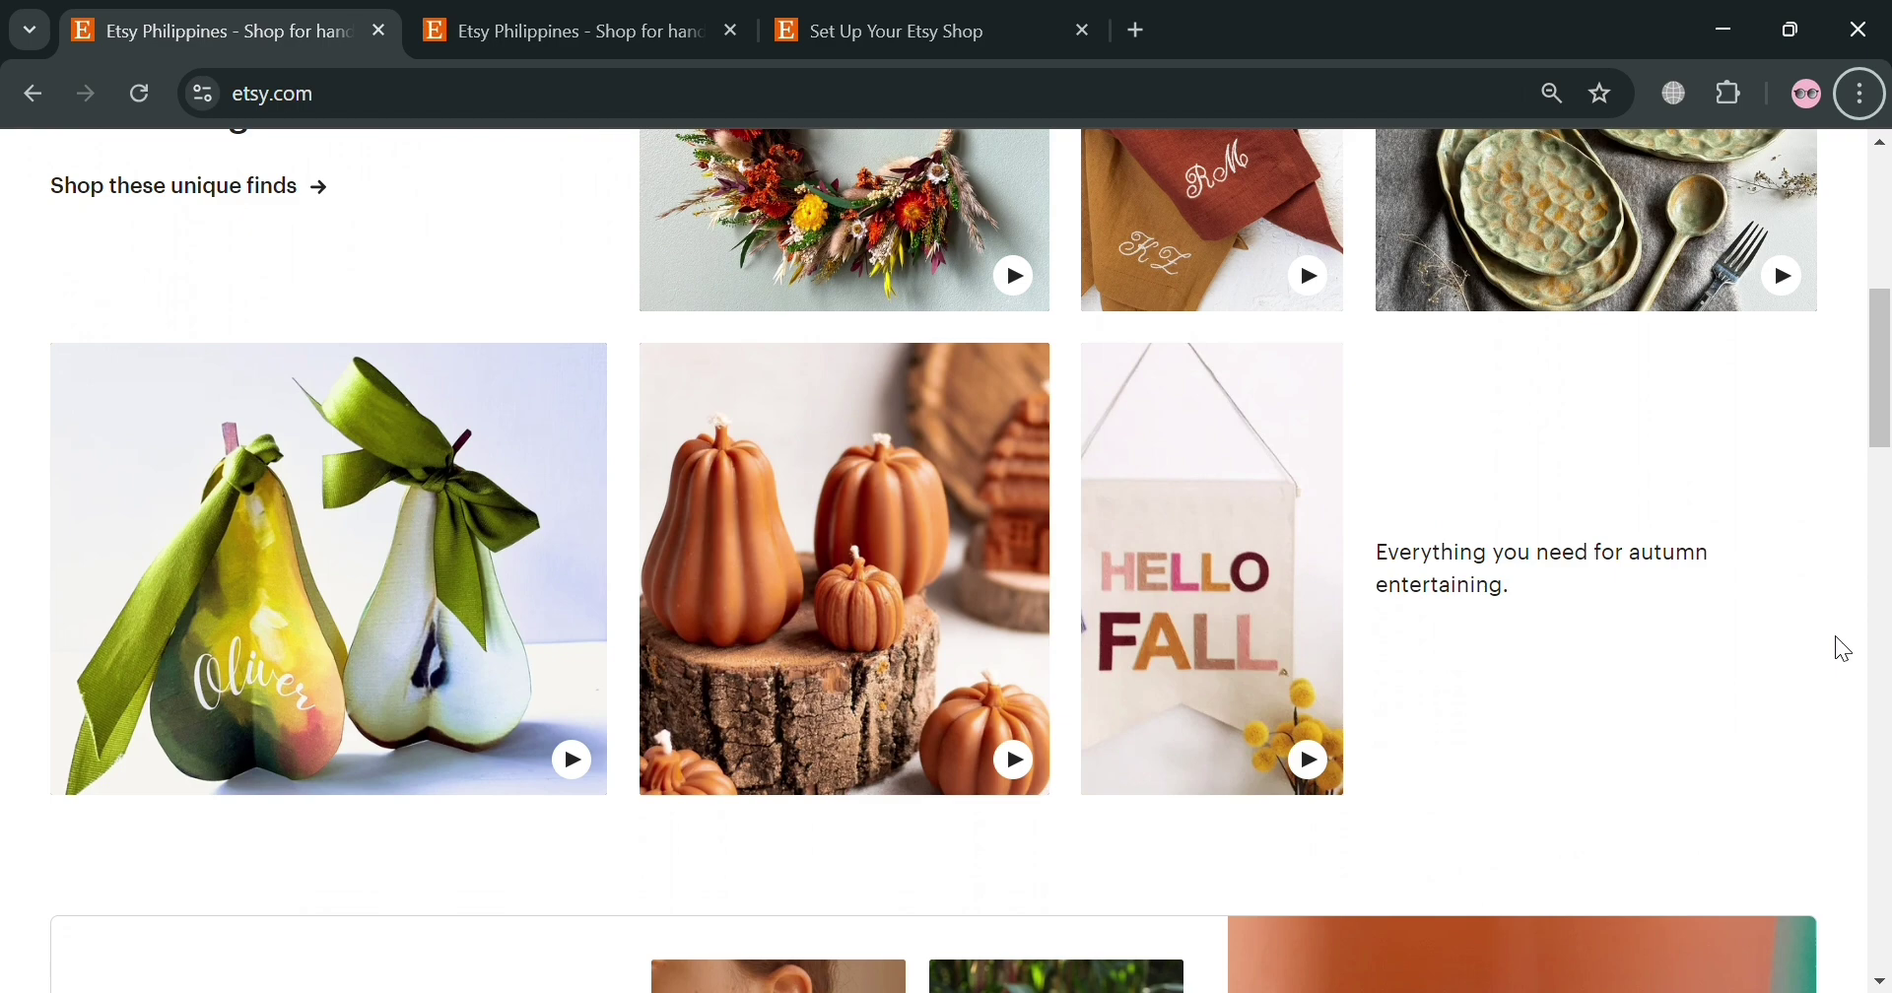
scroll(1834, 636, down, 3)
scroll(1835, 636, up, 8)
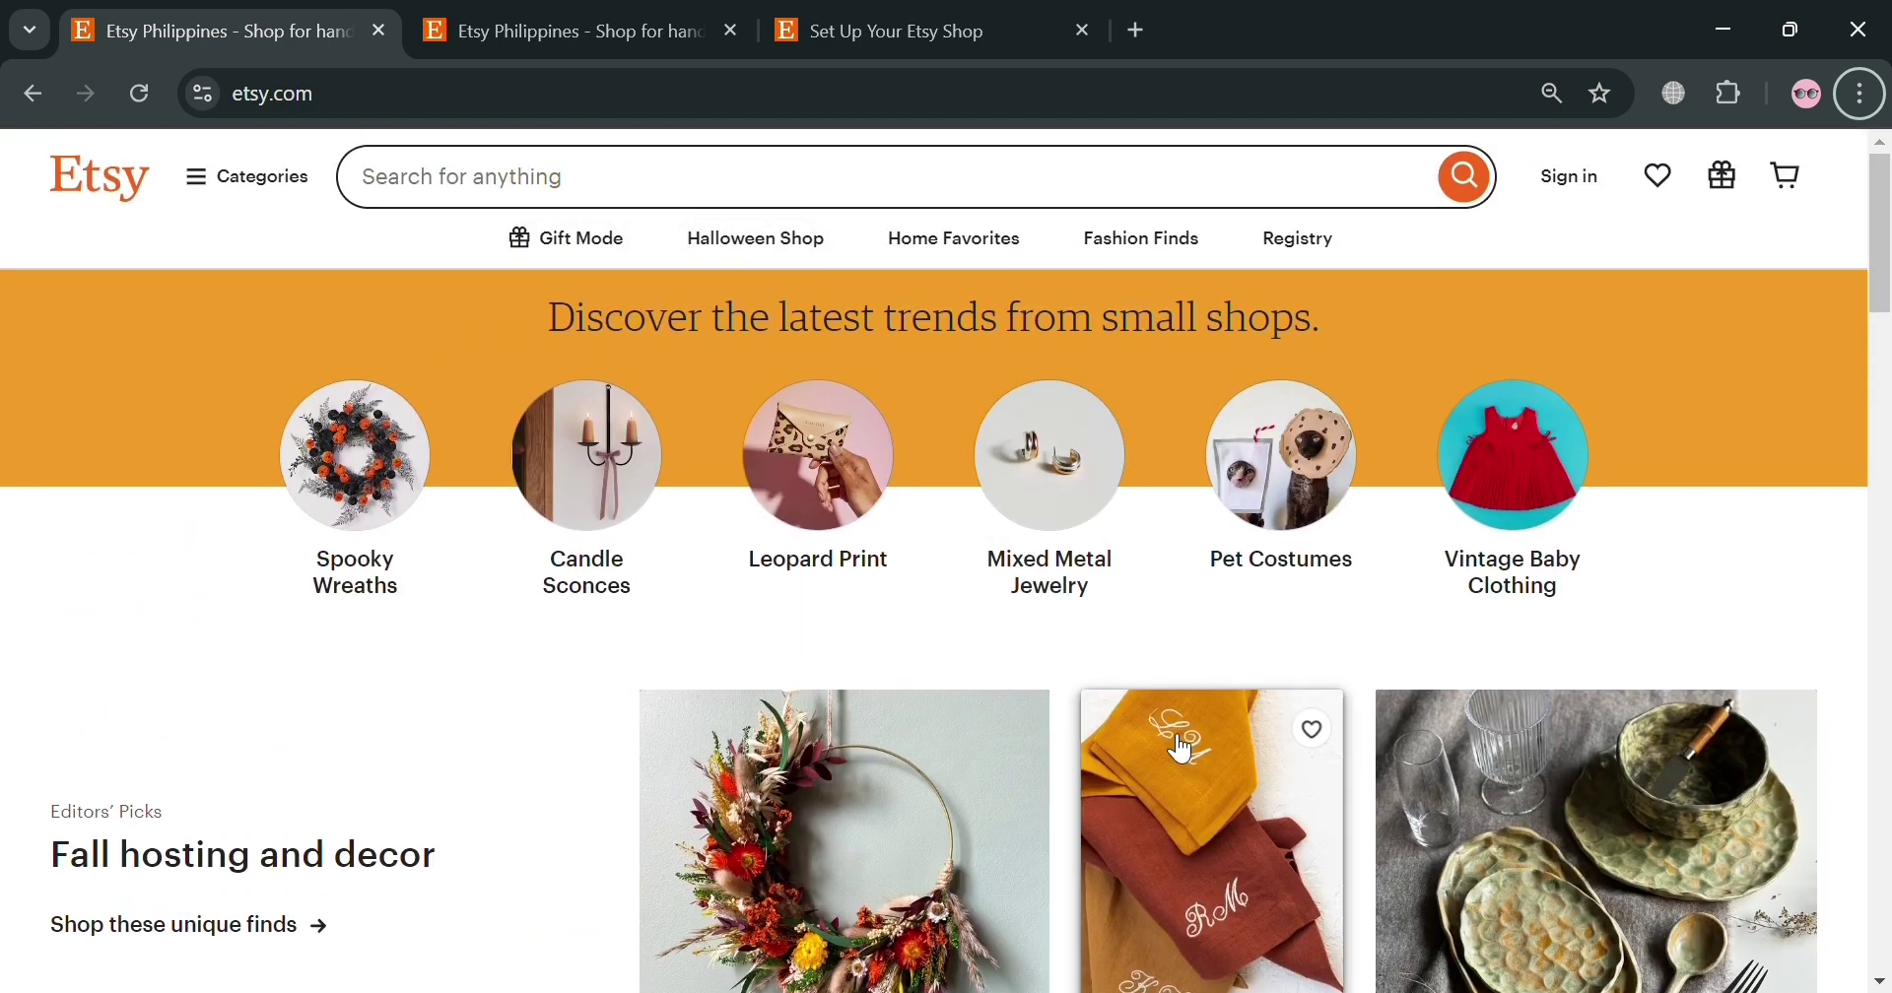
scroll(971, 660, down, 10)
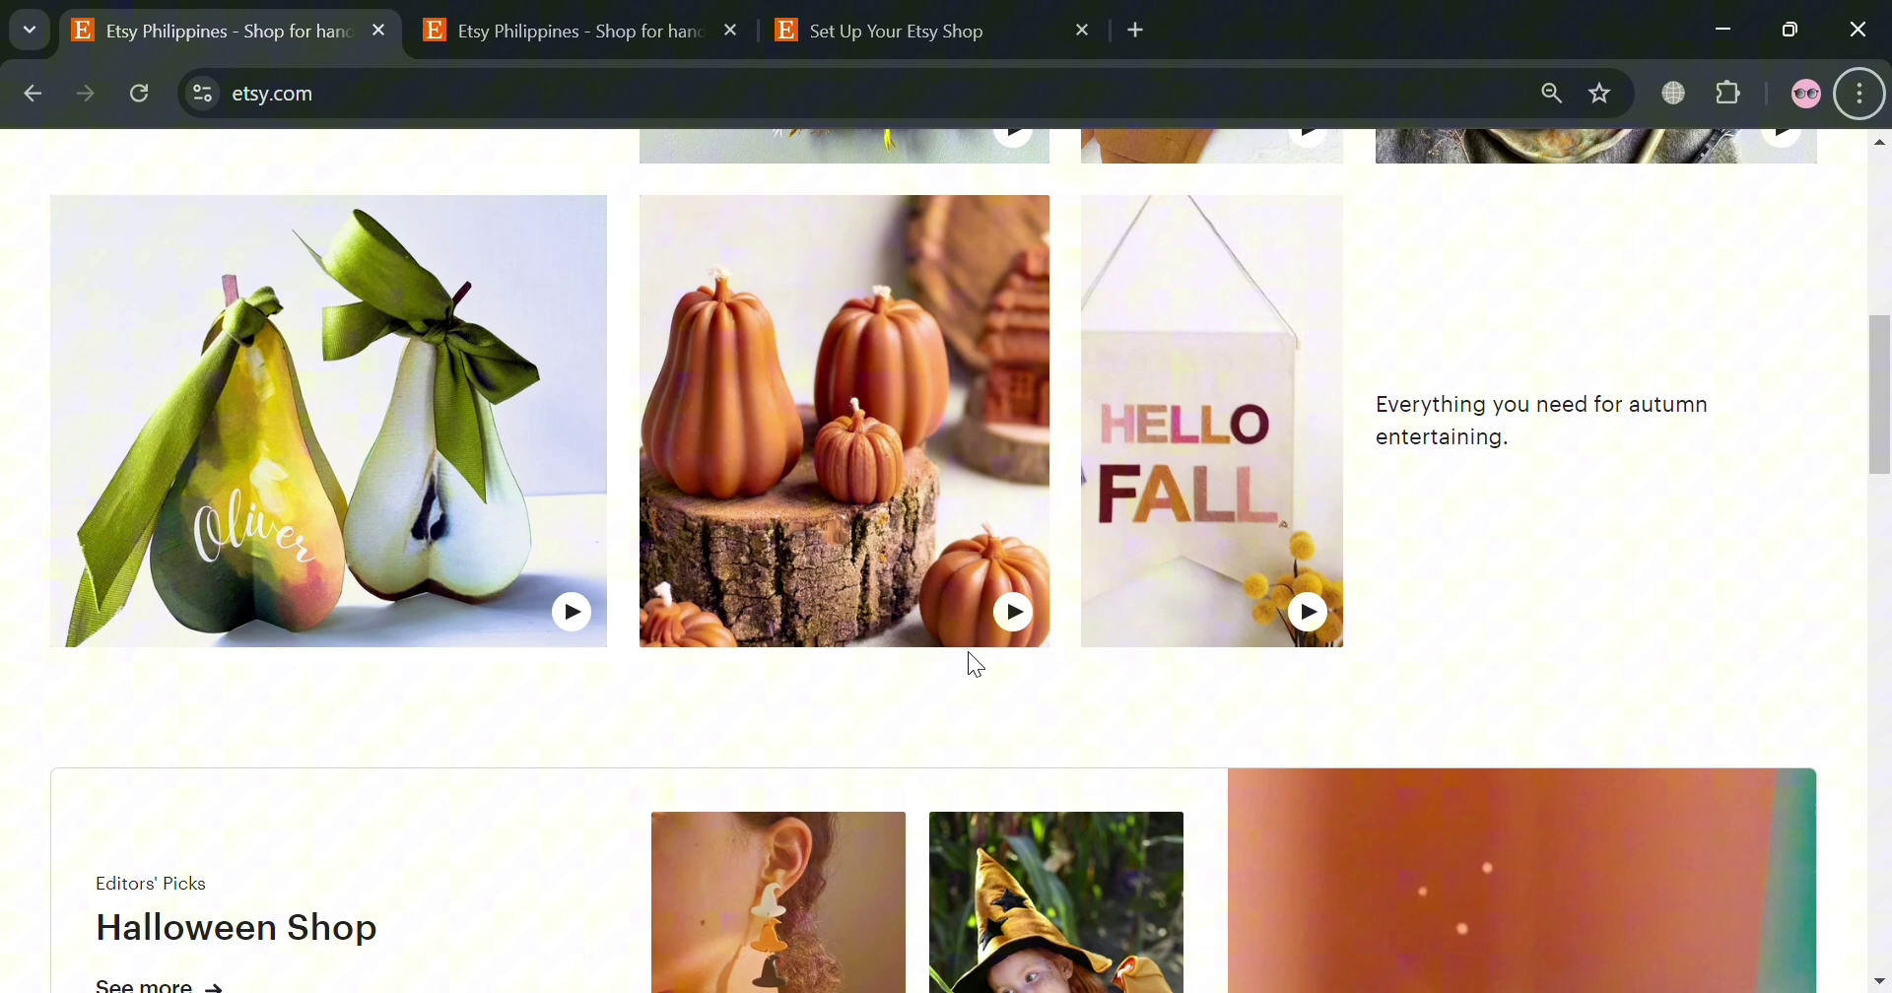
scroll(974, 663, down, 11)
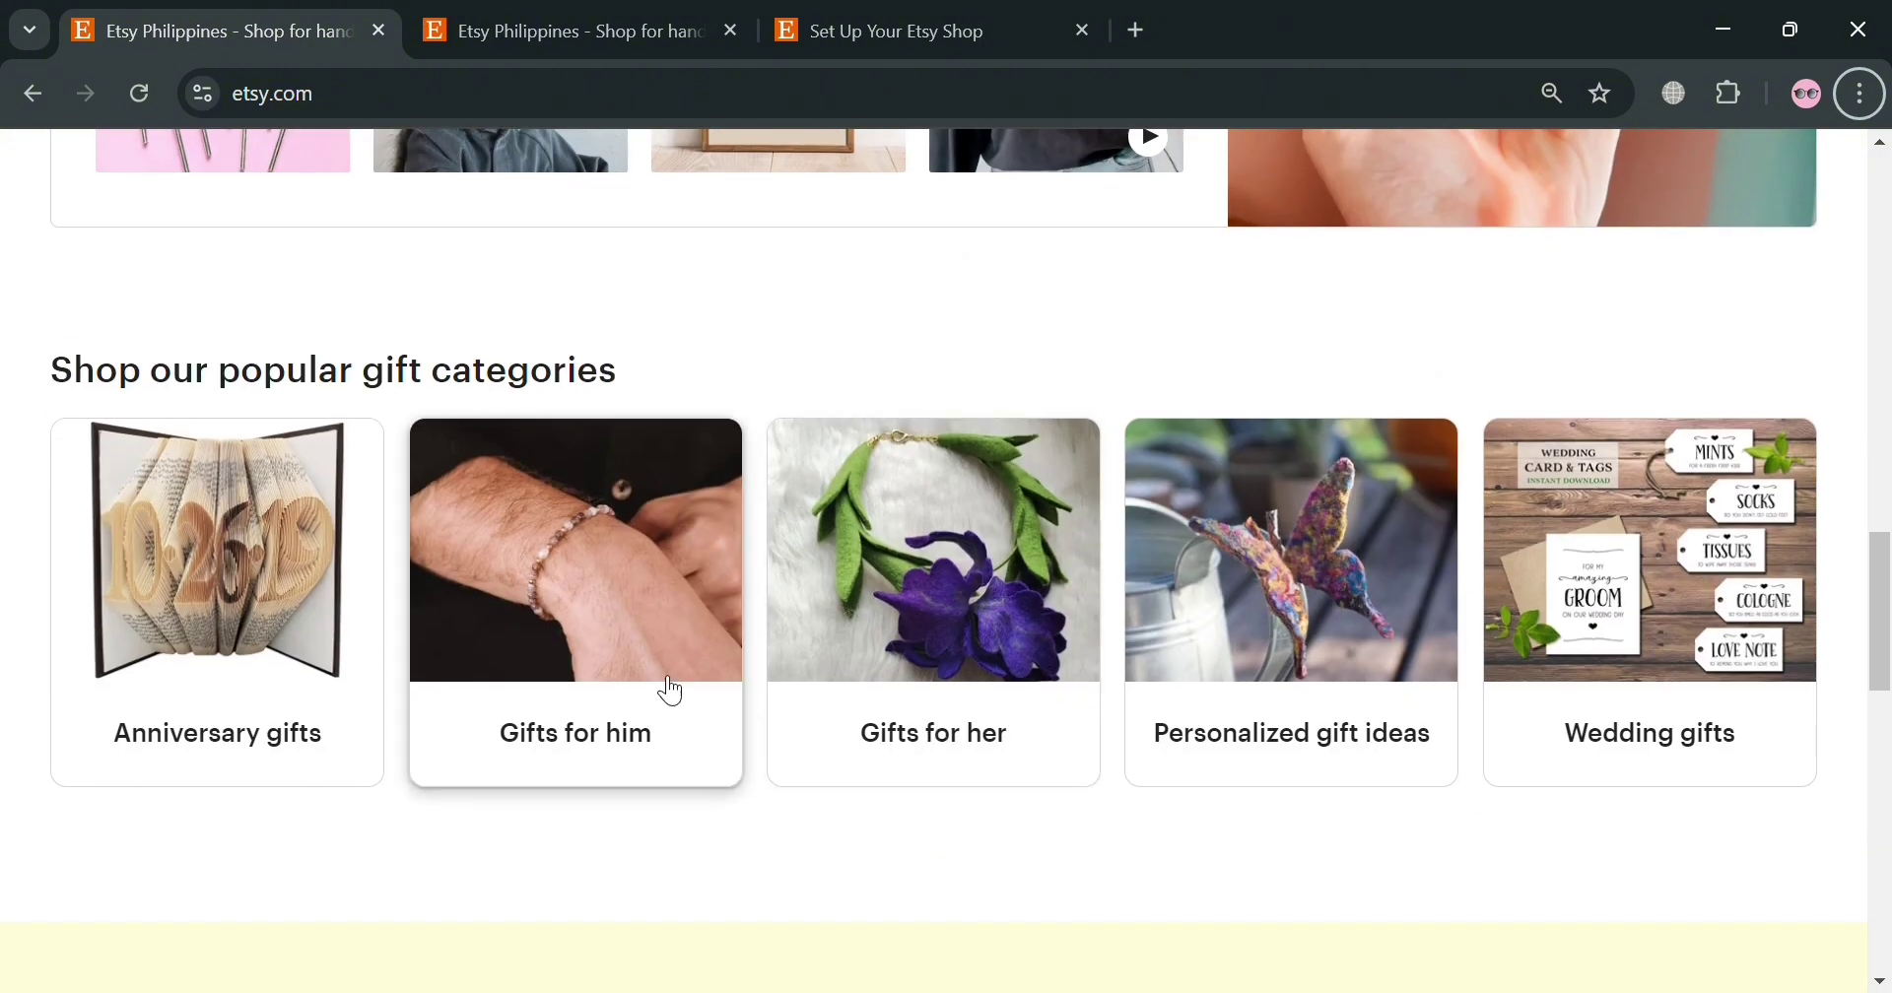
scroll(1275, 791, down, 3)
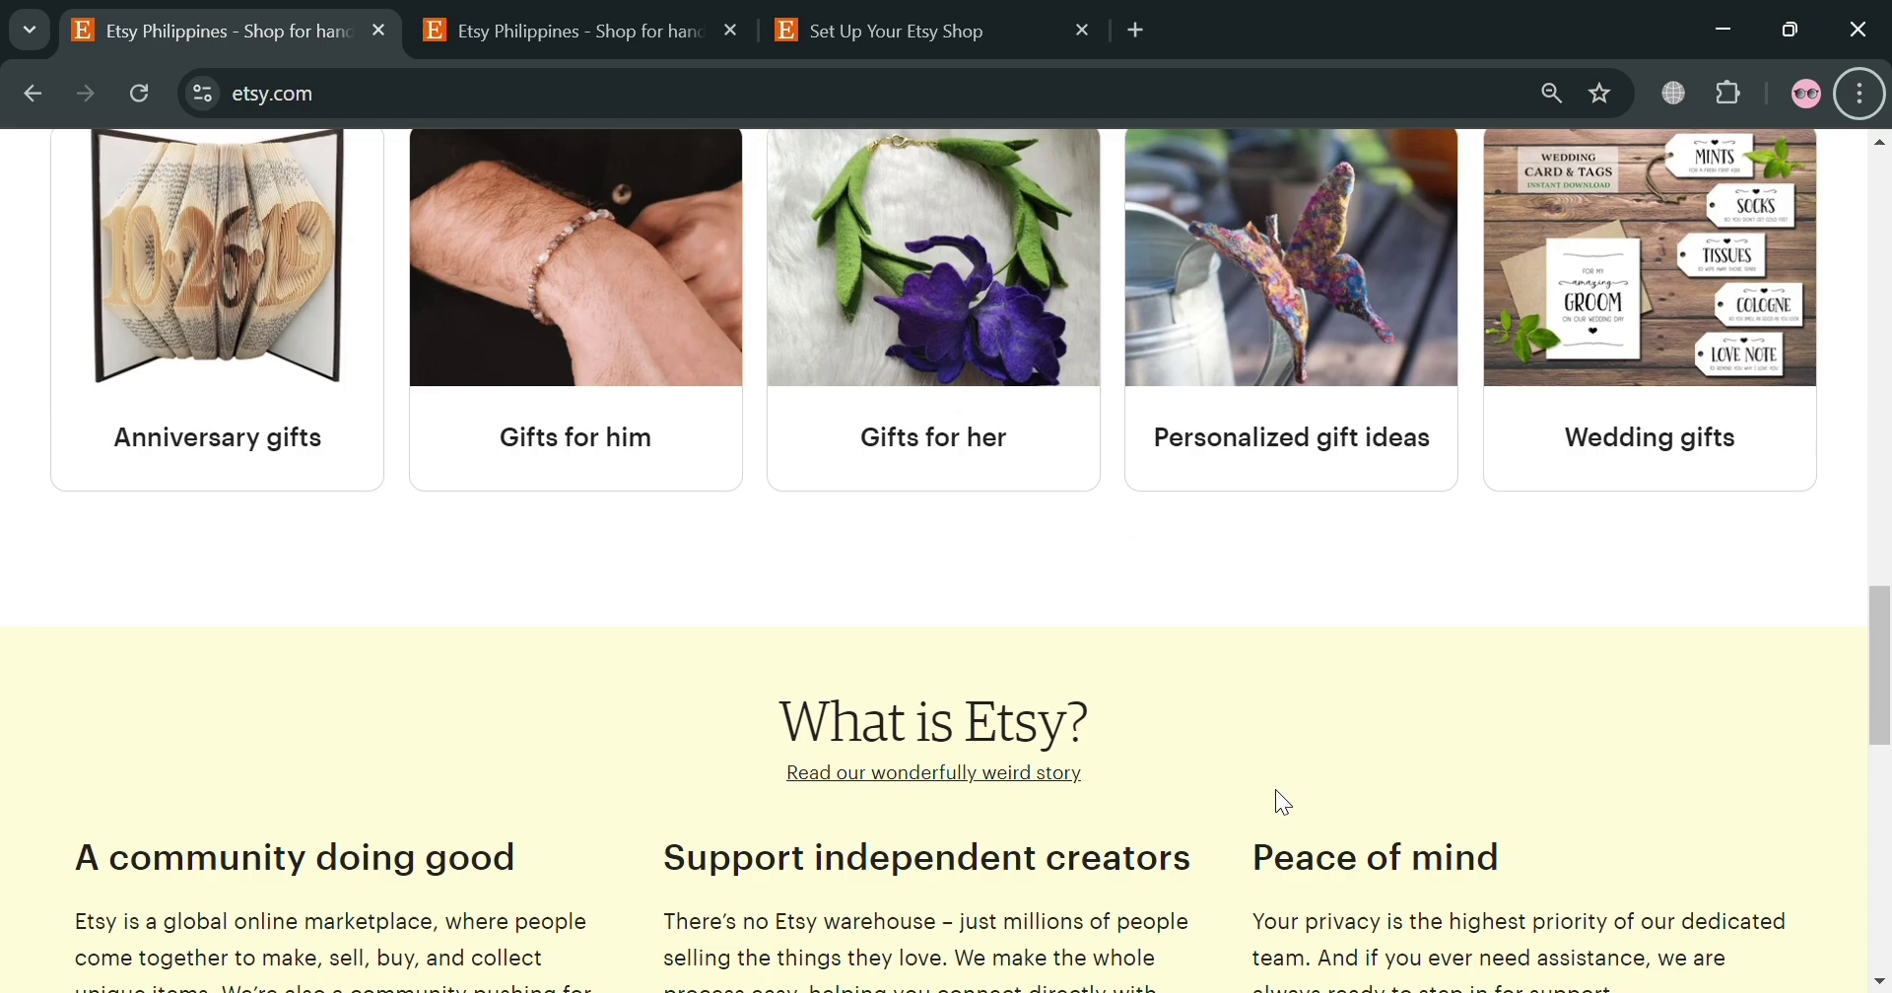
scroll(1279, 796, down, 3)
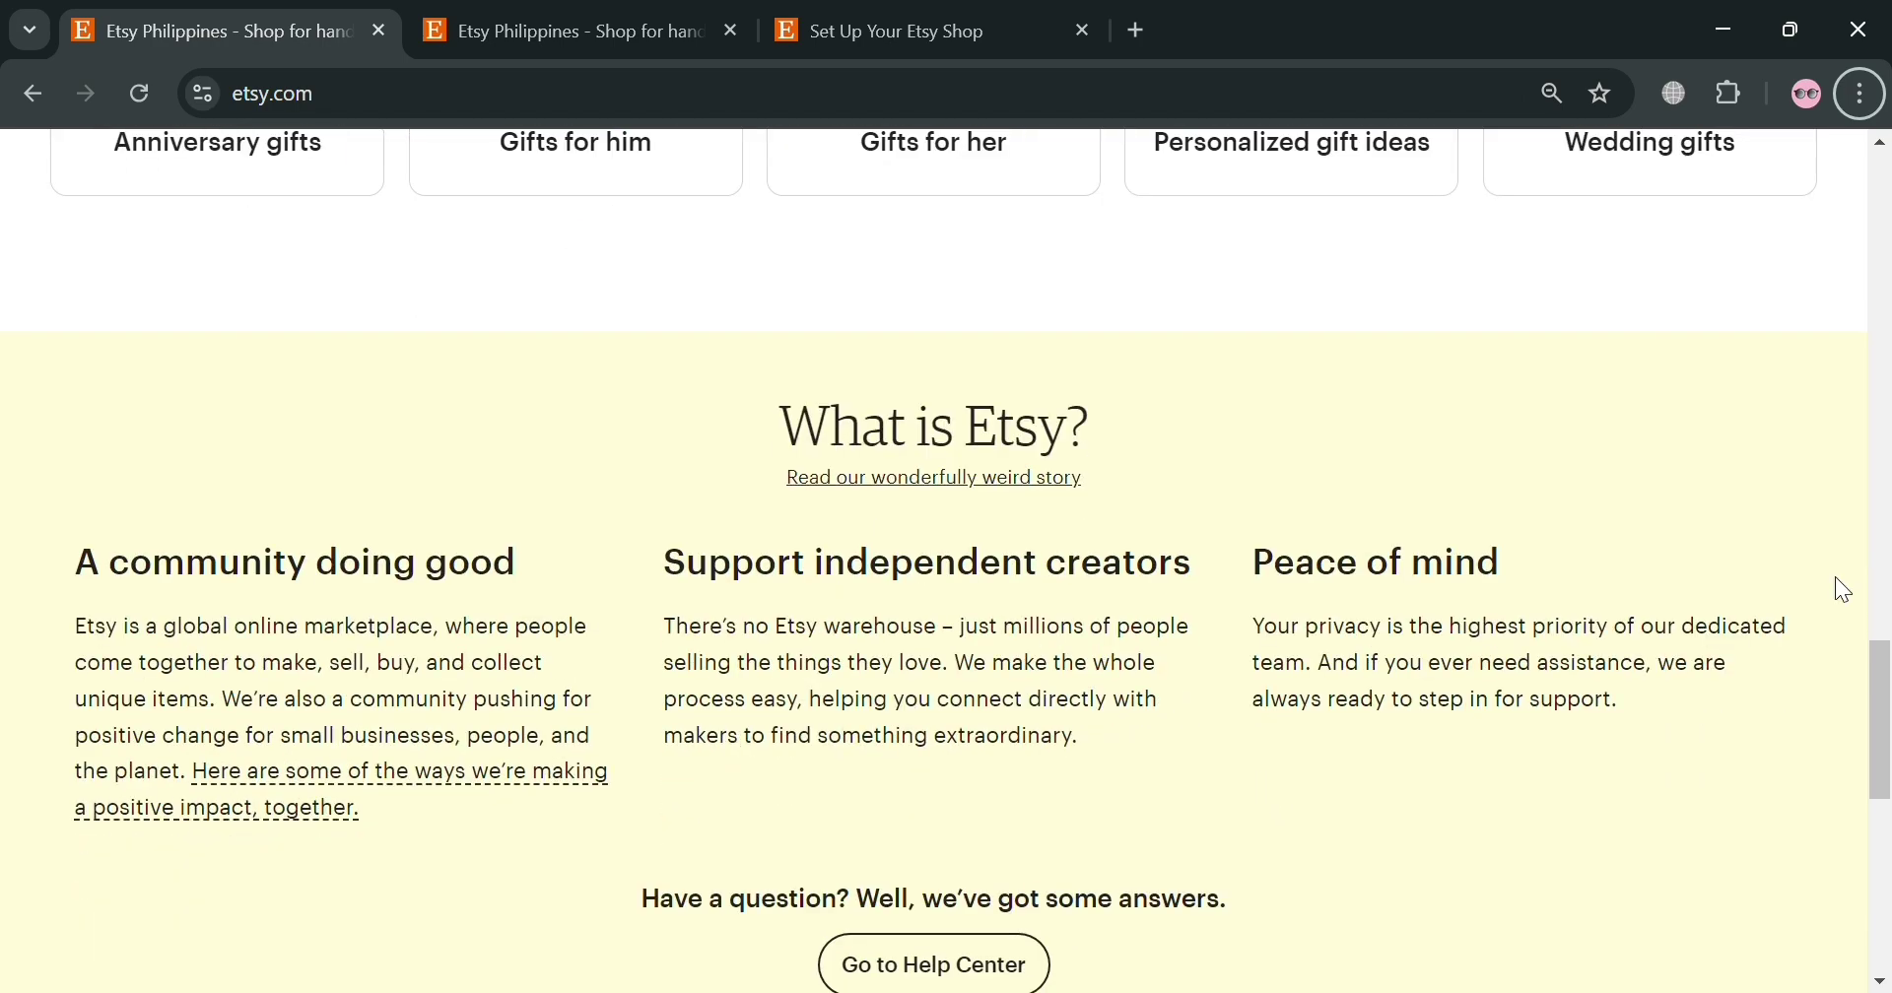
drag(1880, 652, 1884, 155)
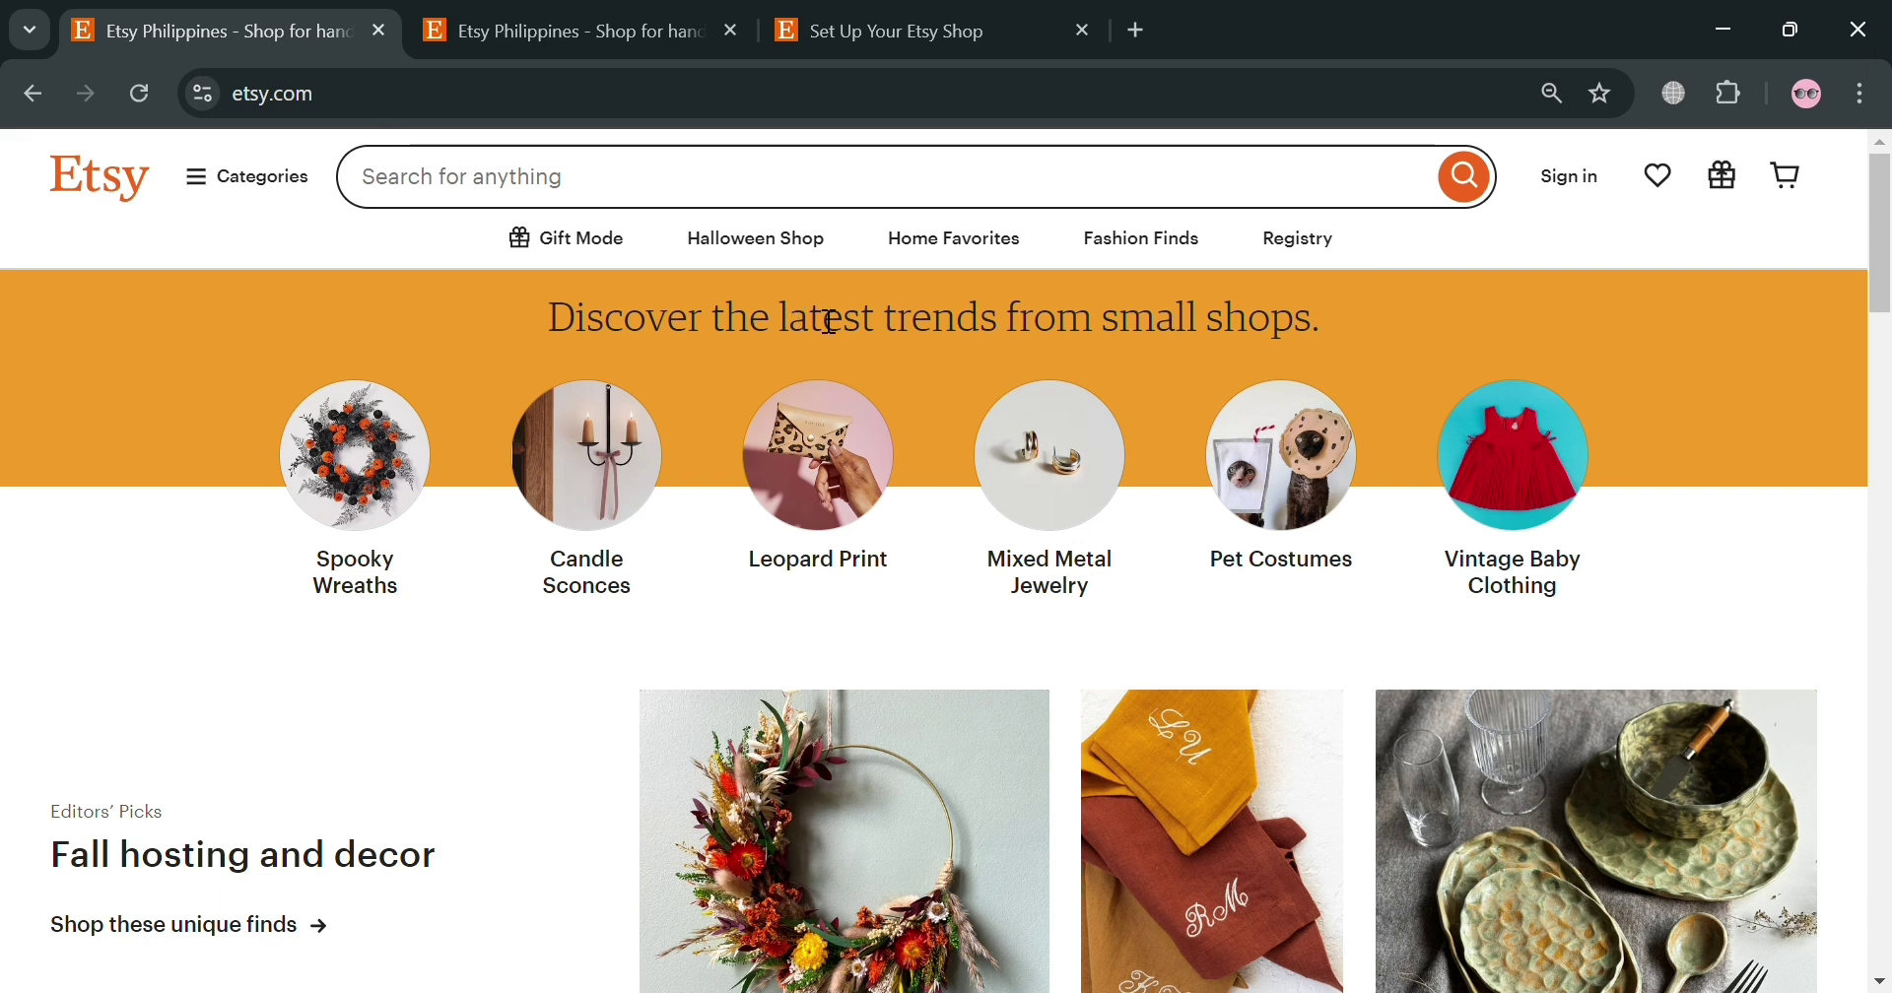
Open the sign-in form and review its e-mail, Google, Facebook and Apple sign-in options
click(1582, 189)
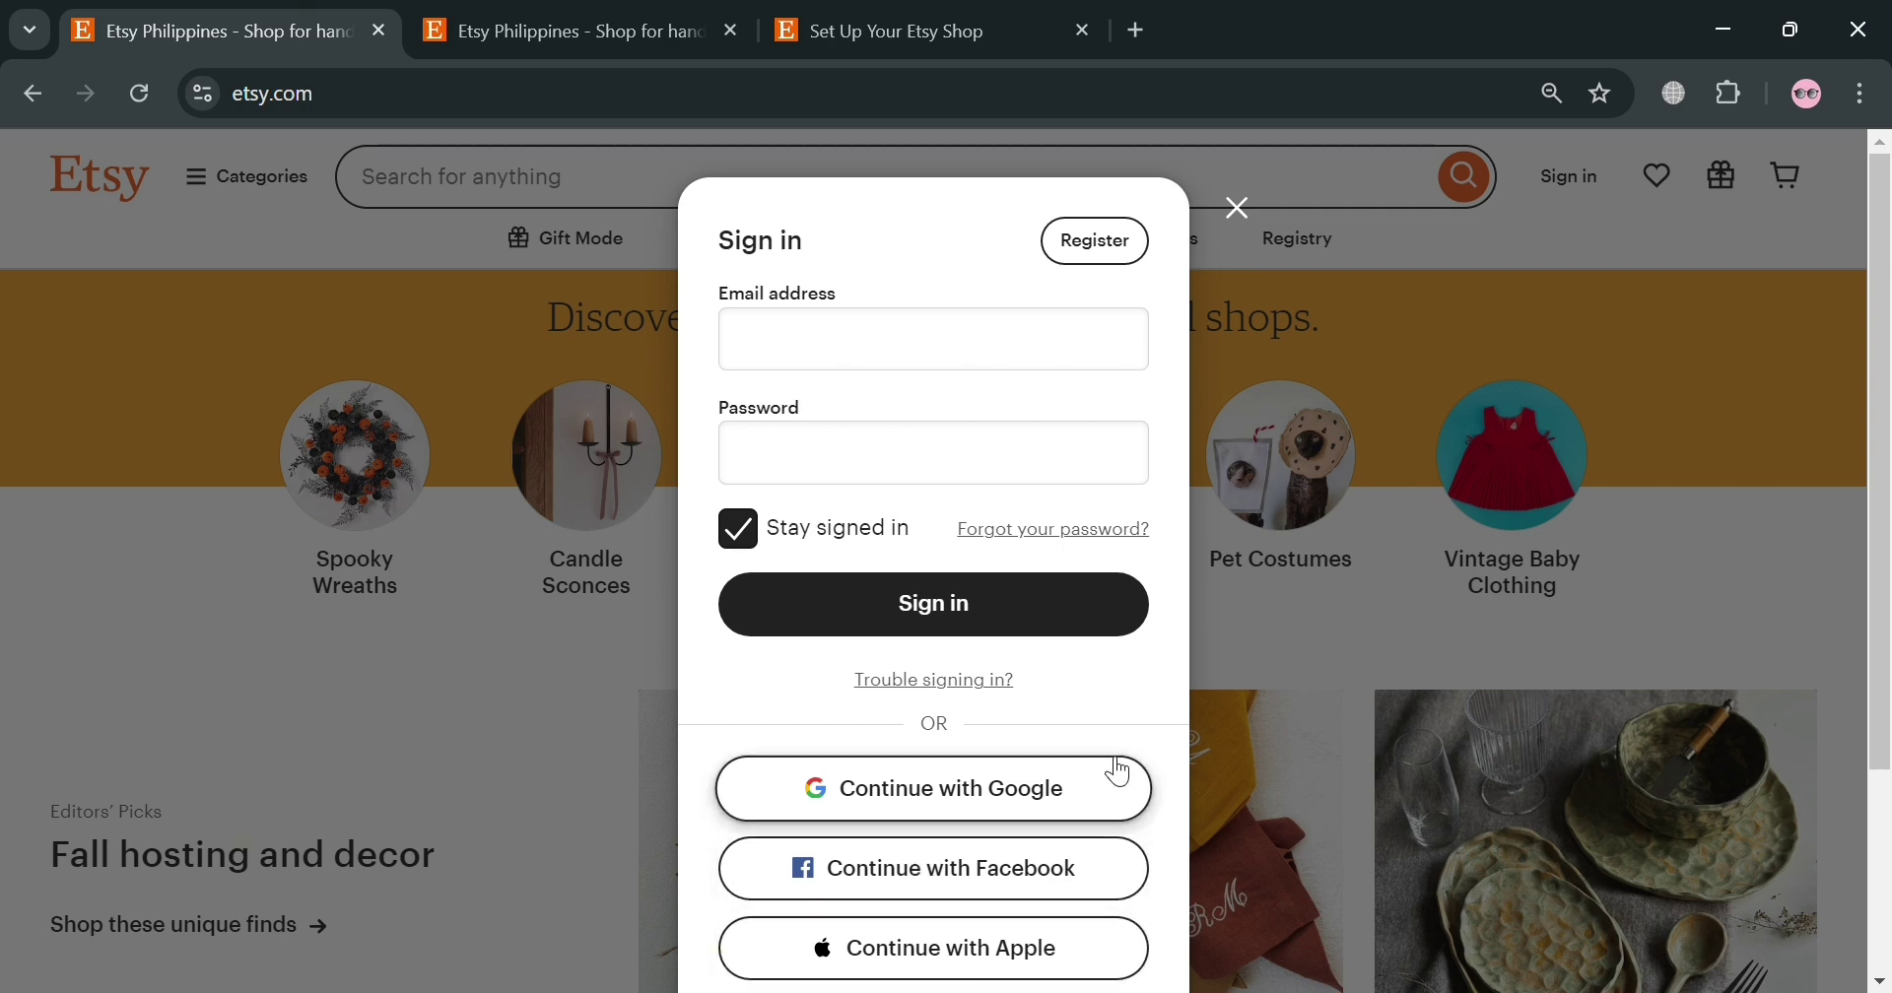
scroll(1104, 770, down, 3)
scroll(913, 687, up, 3)
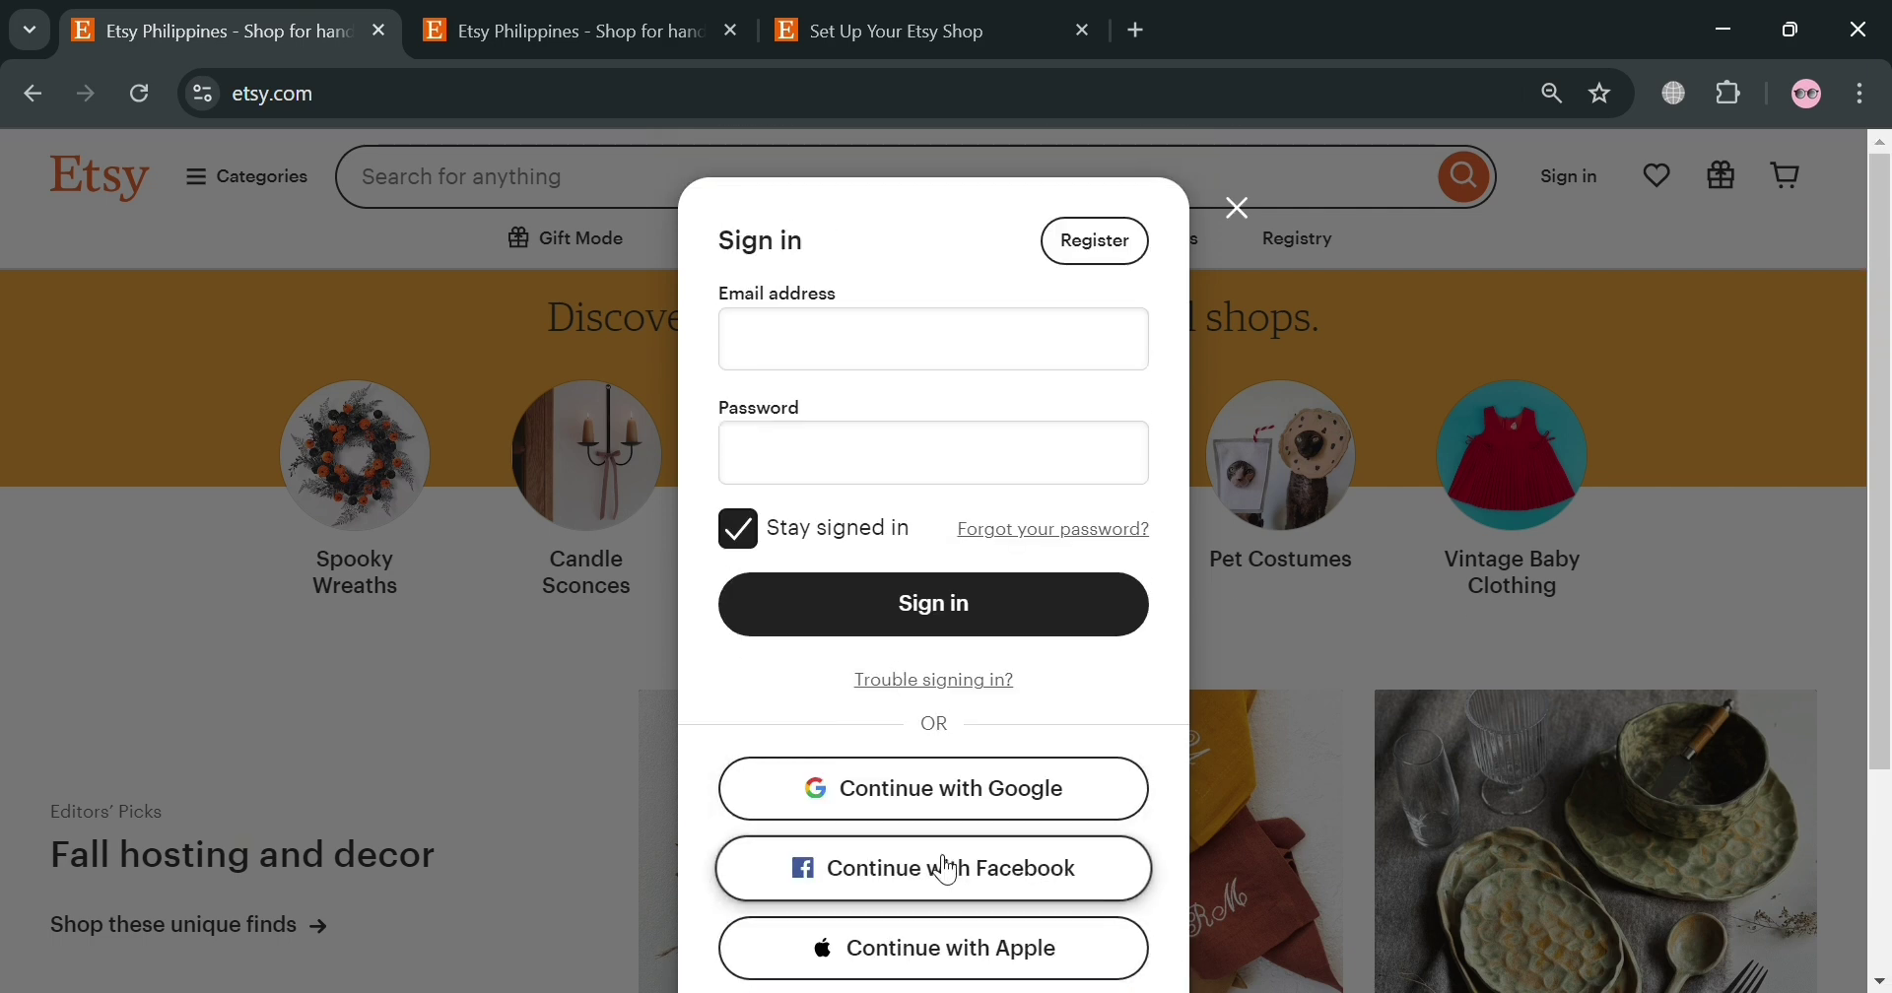
Switch to the signed-in Etsy home page and search for the suggested term "excel template"
click(601, 13)
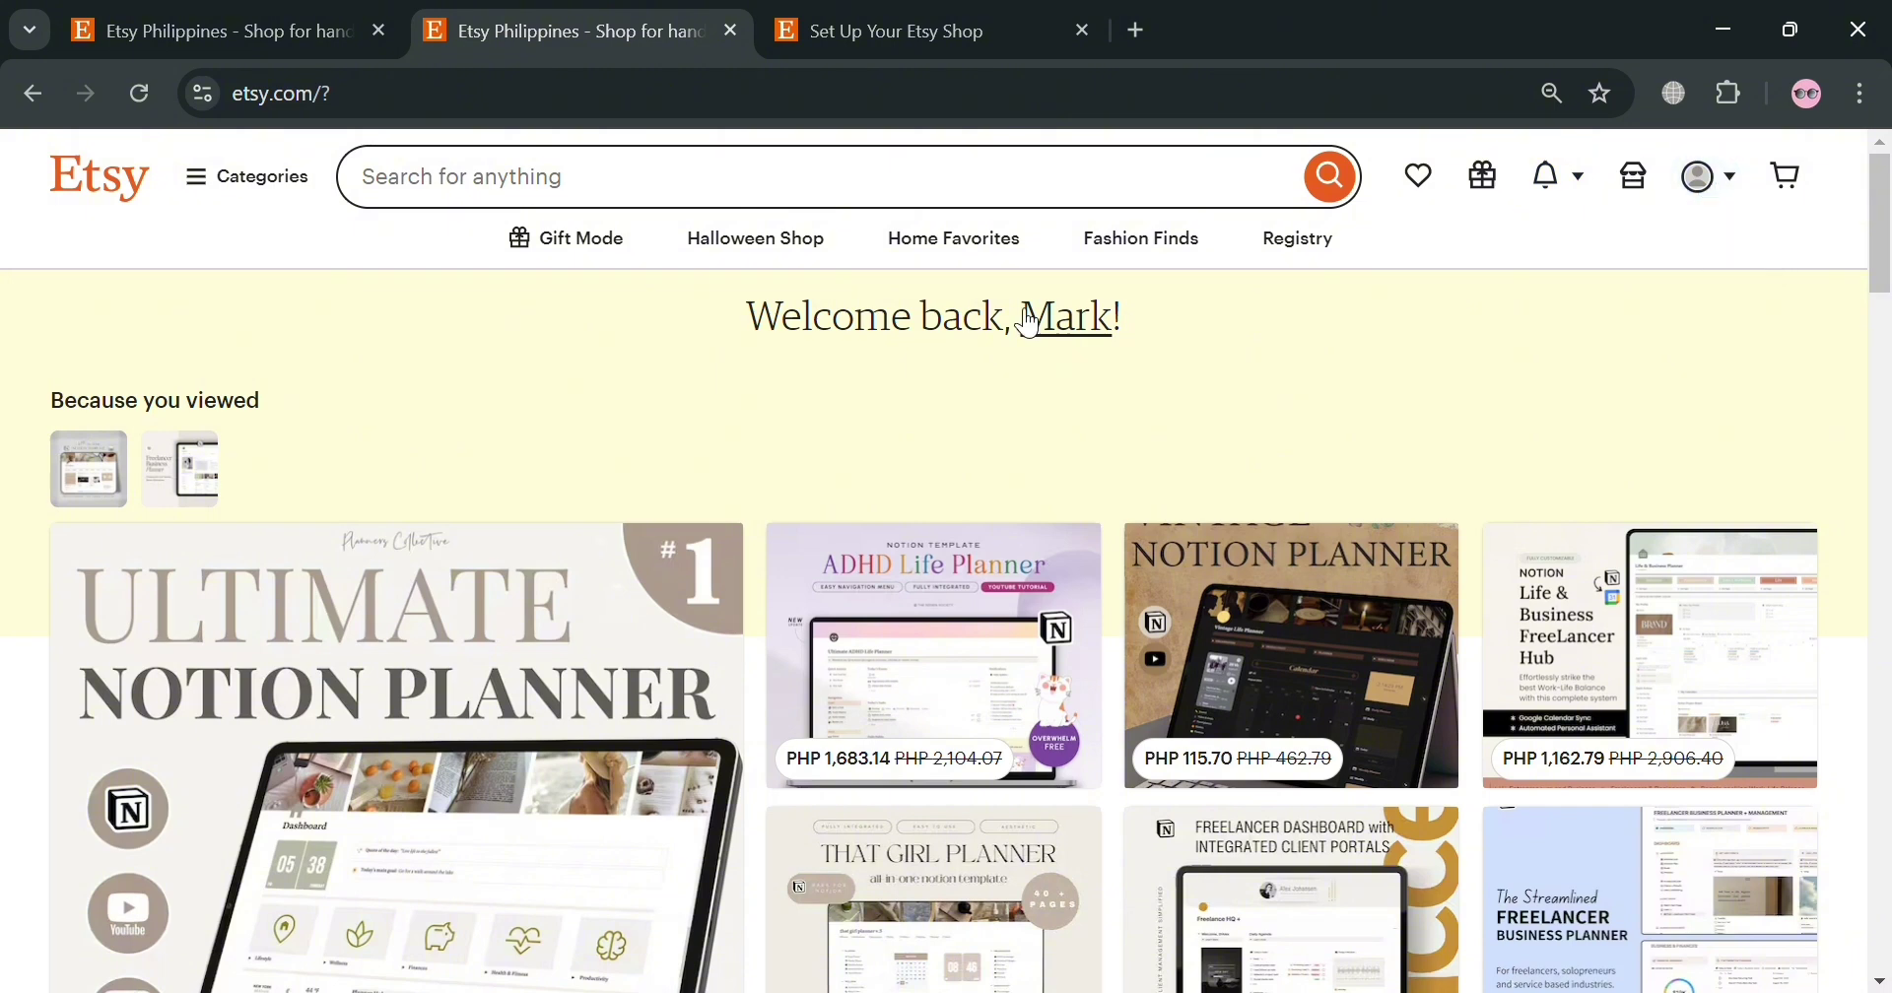
click(694, 201)
text(EXCE)
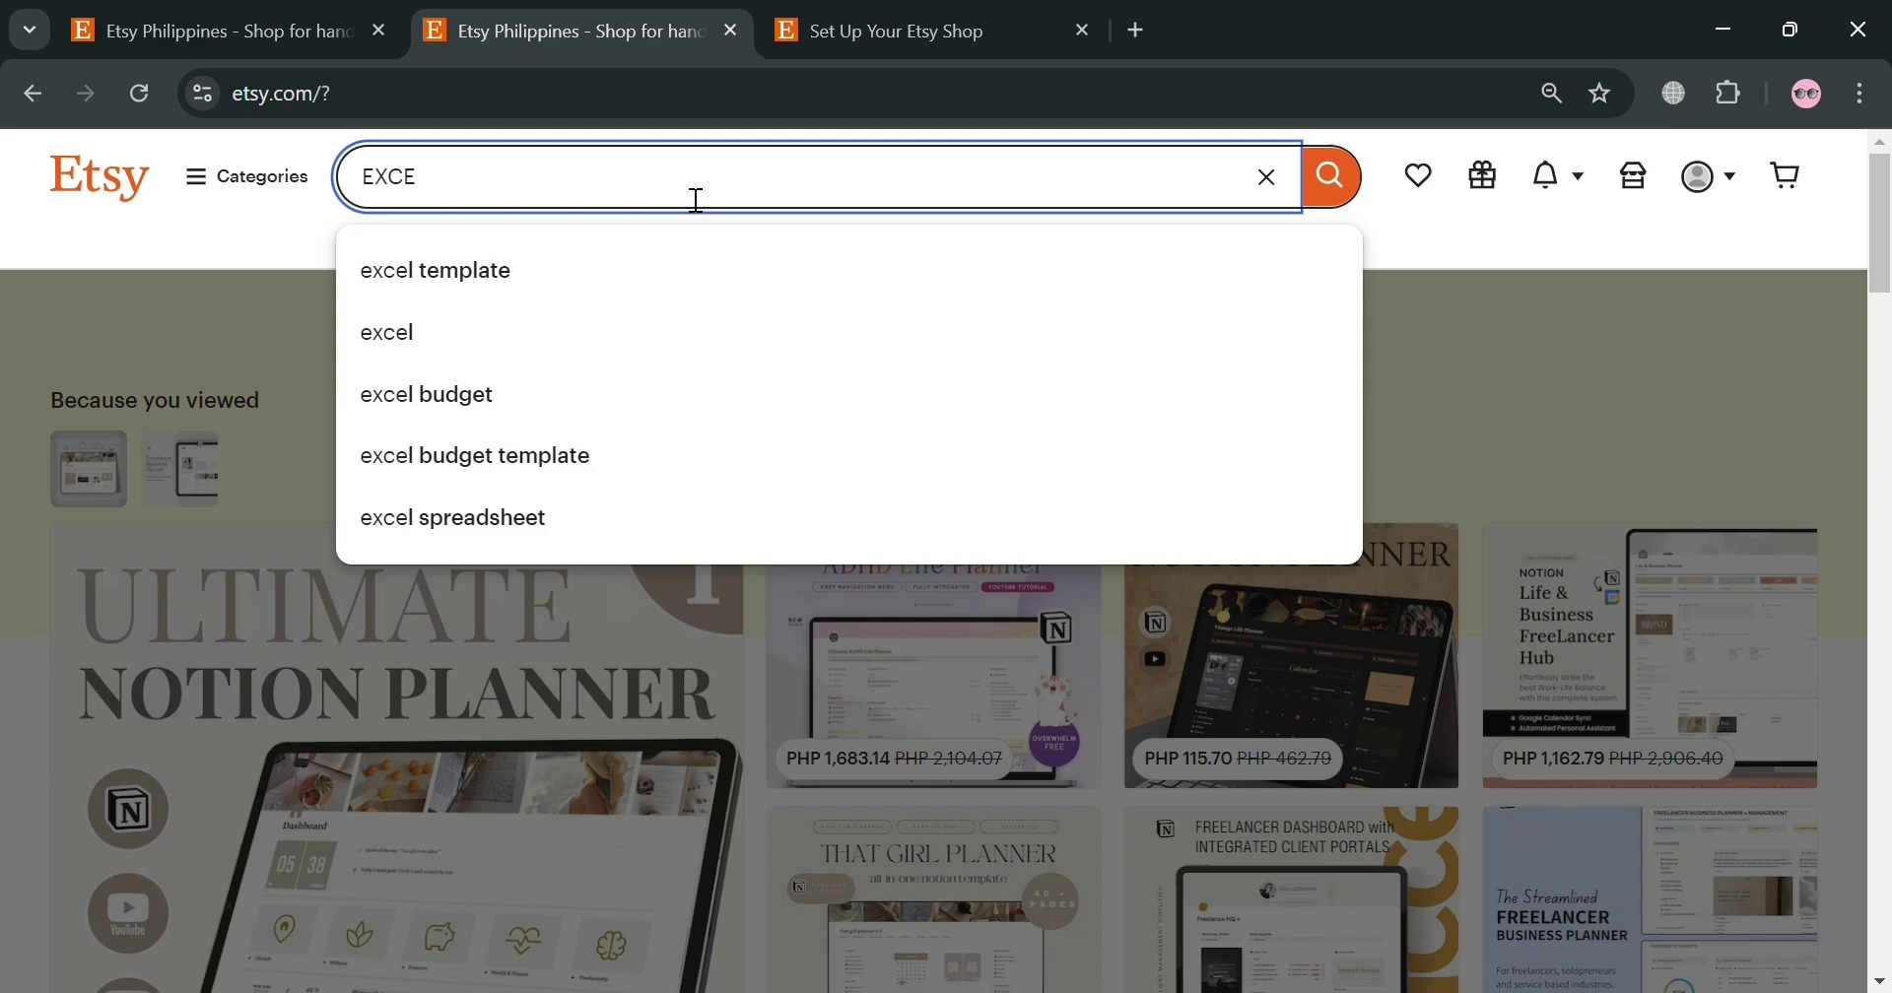
key(Down)
key(Return)
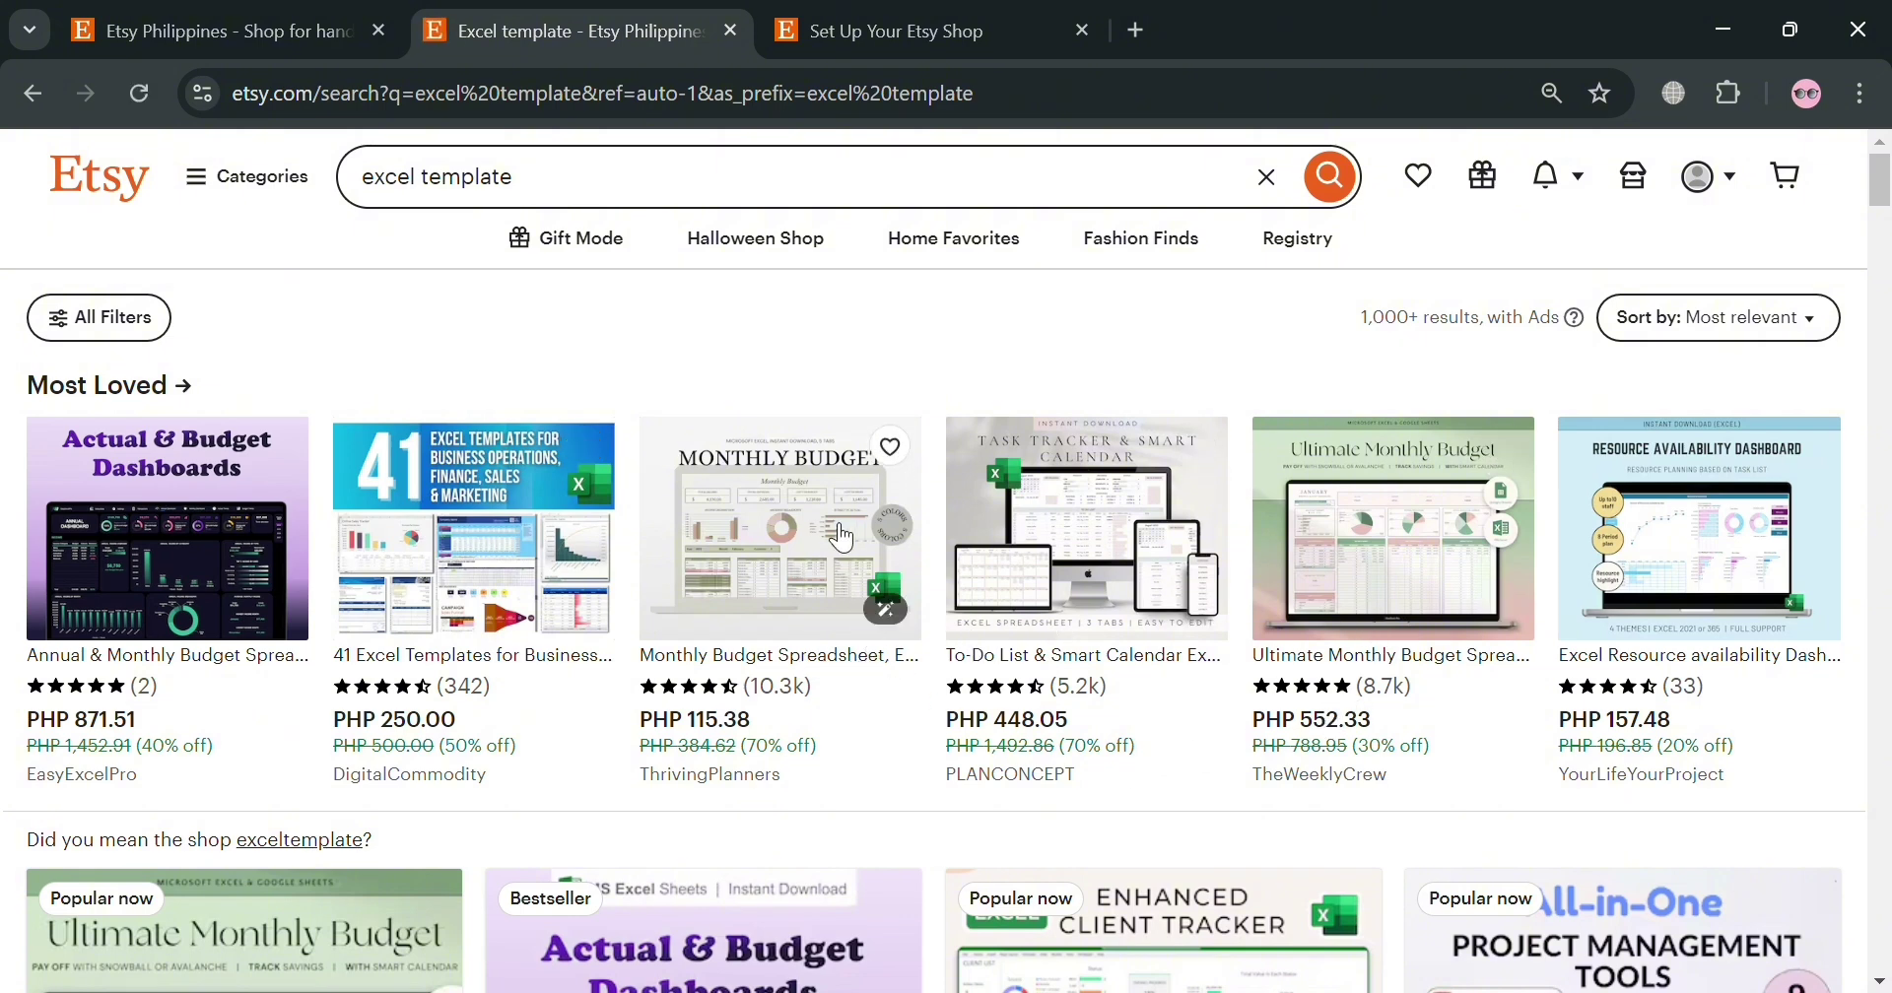
Browse the Excel template results and open the "Excel Budget Template, Simple Monthly Budget" listing by ThrivingPlanners
scroll(1550, 552, down, 1)
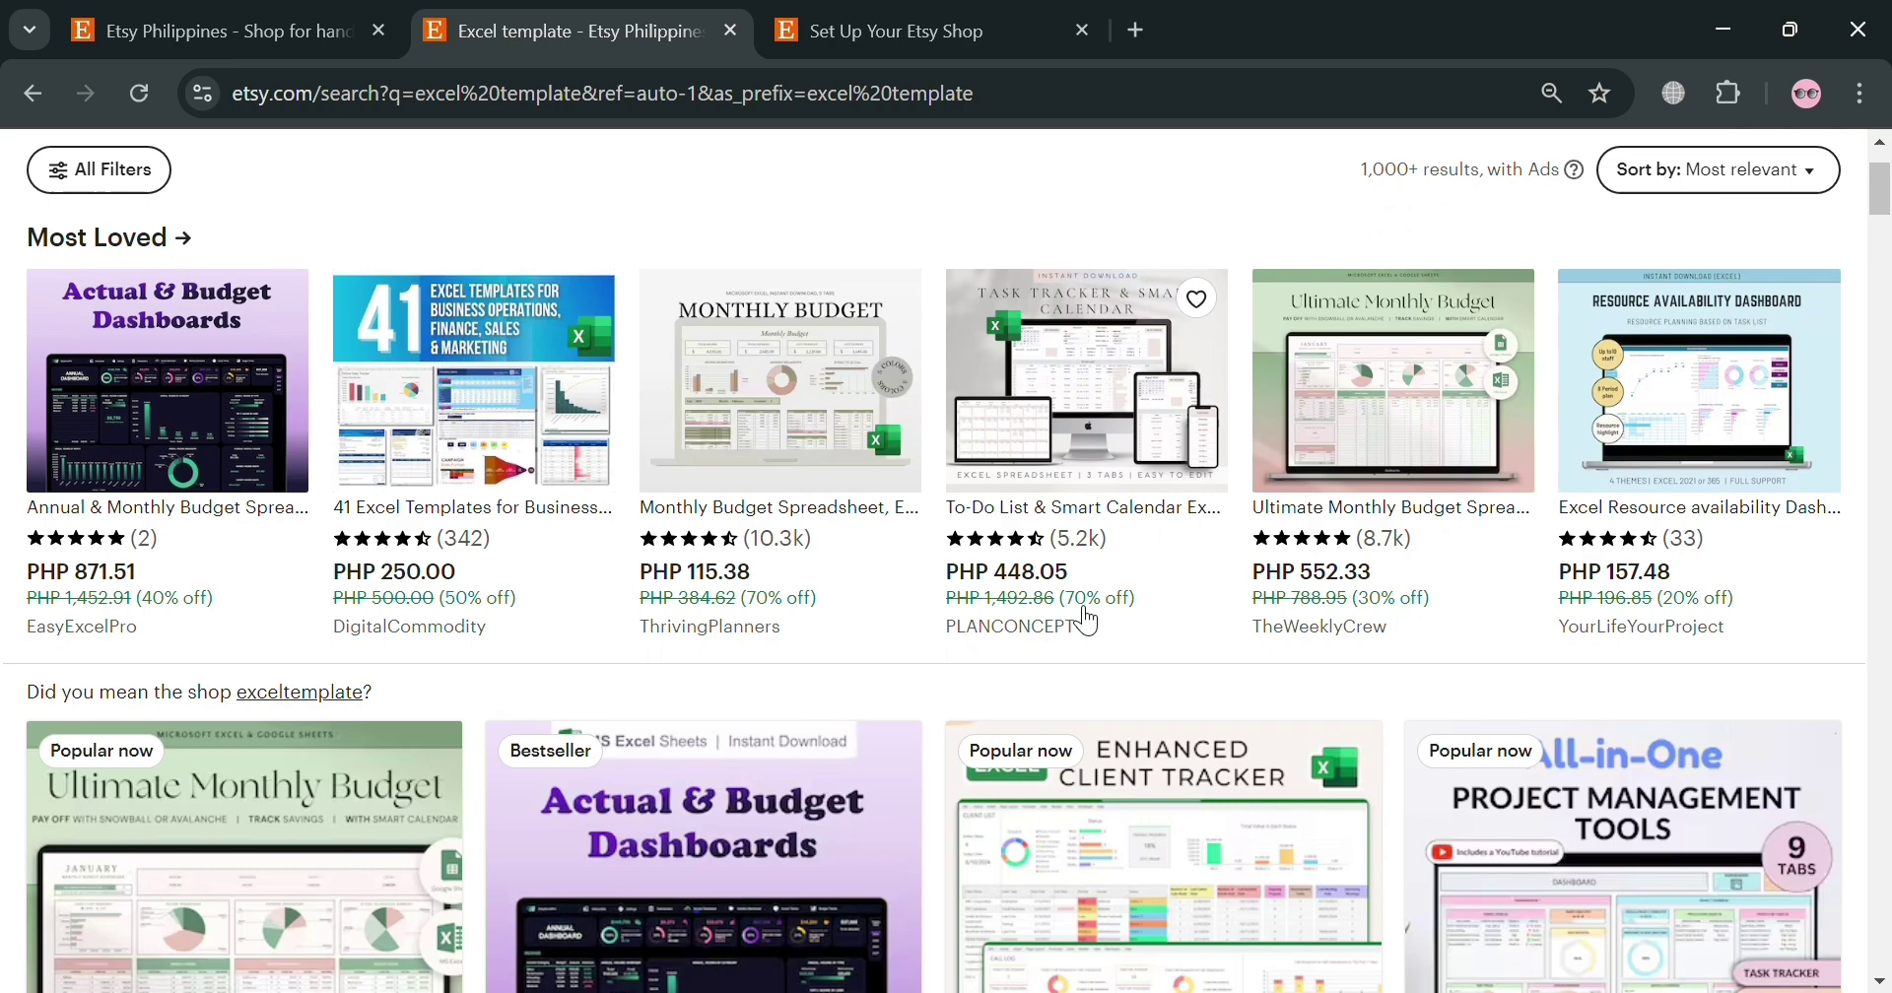
scroll(1084, 591, down, 7)
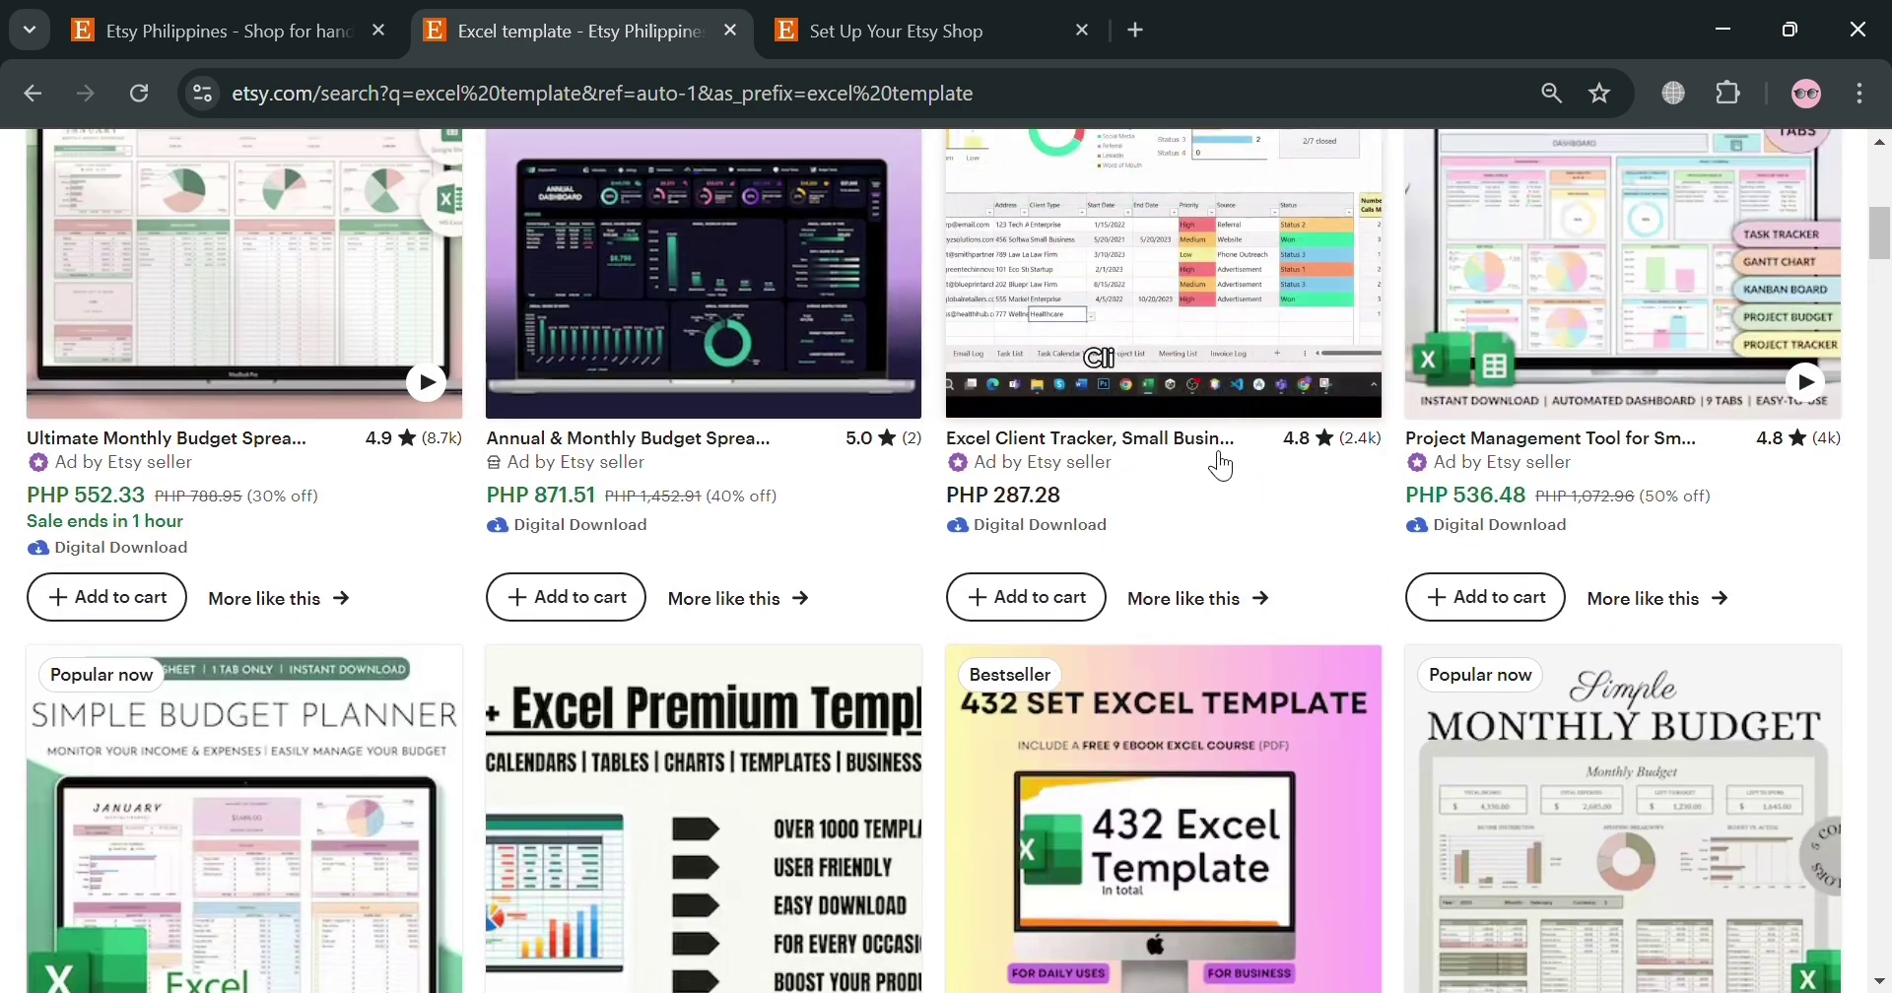
scroll(363, 582, down, 5)
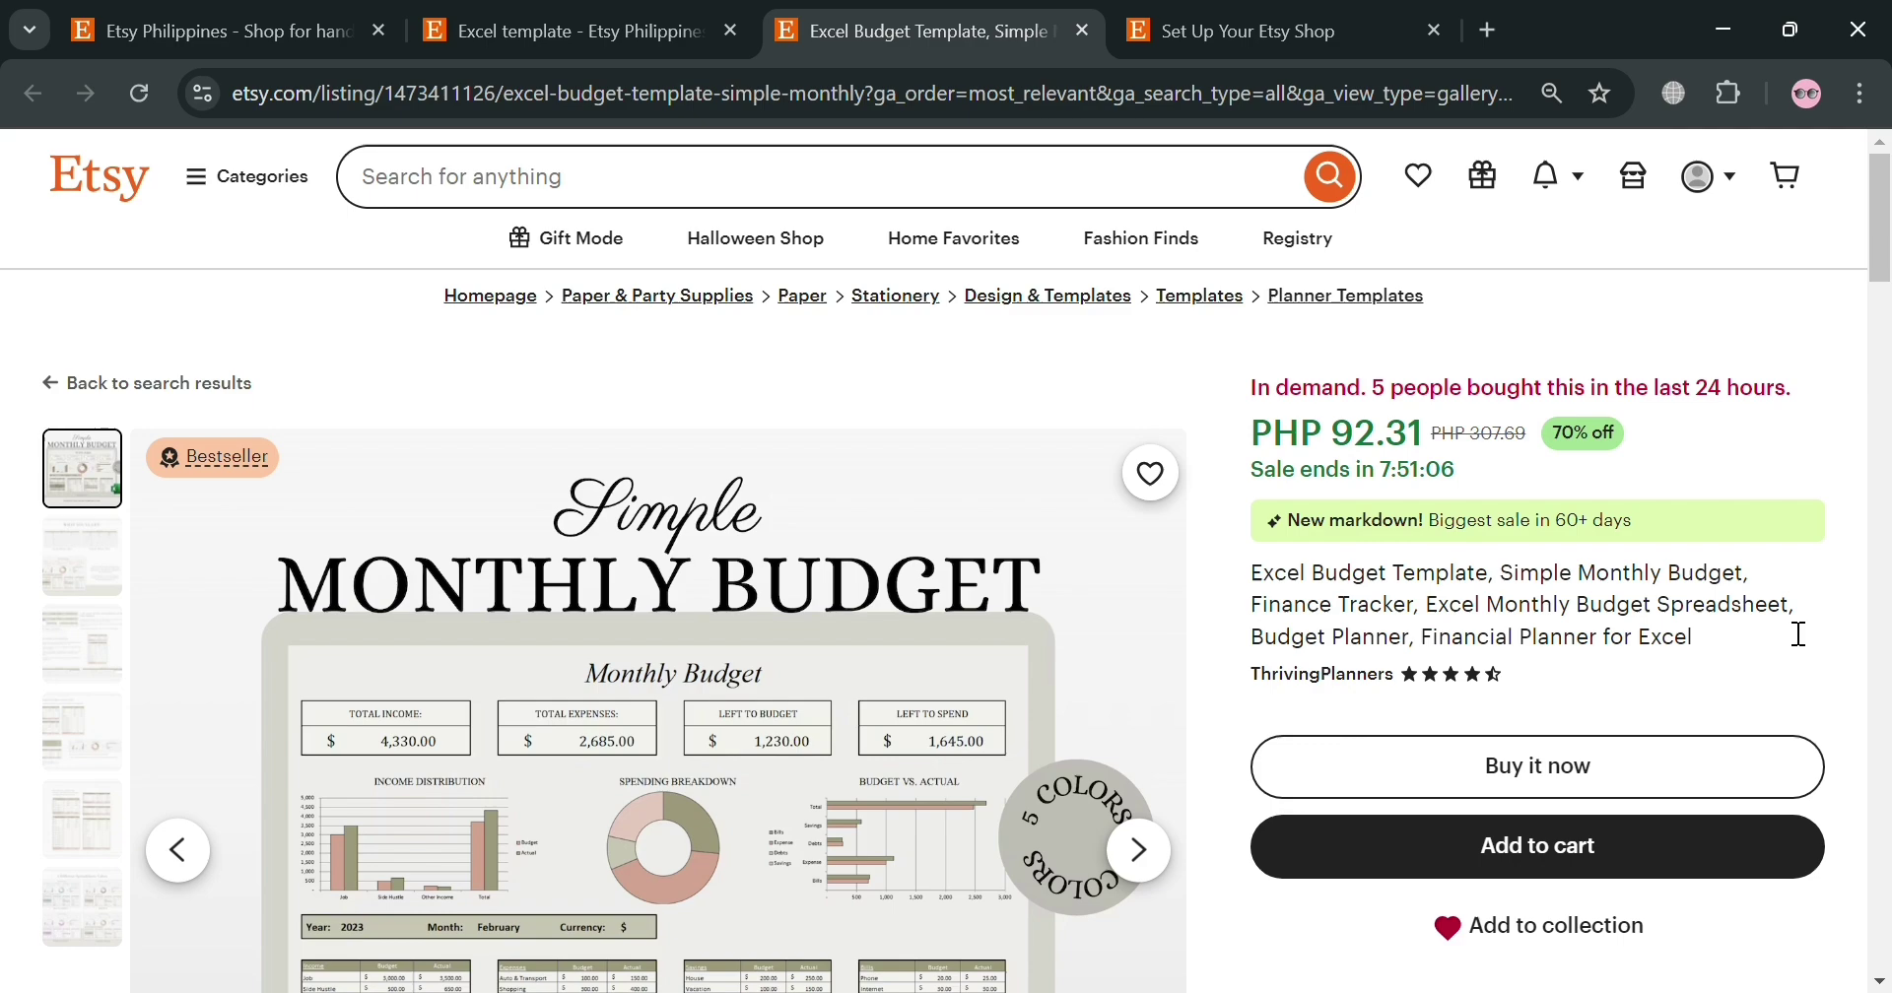
Examine the budget template listing's price, item details, delivery information and customer reviews
scroll(1655, 670, down, 3)
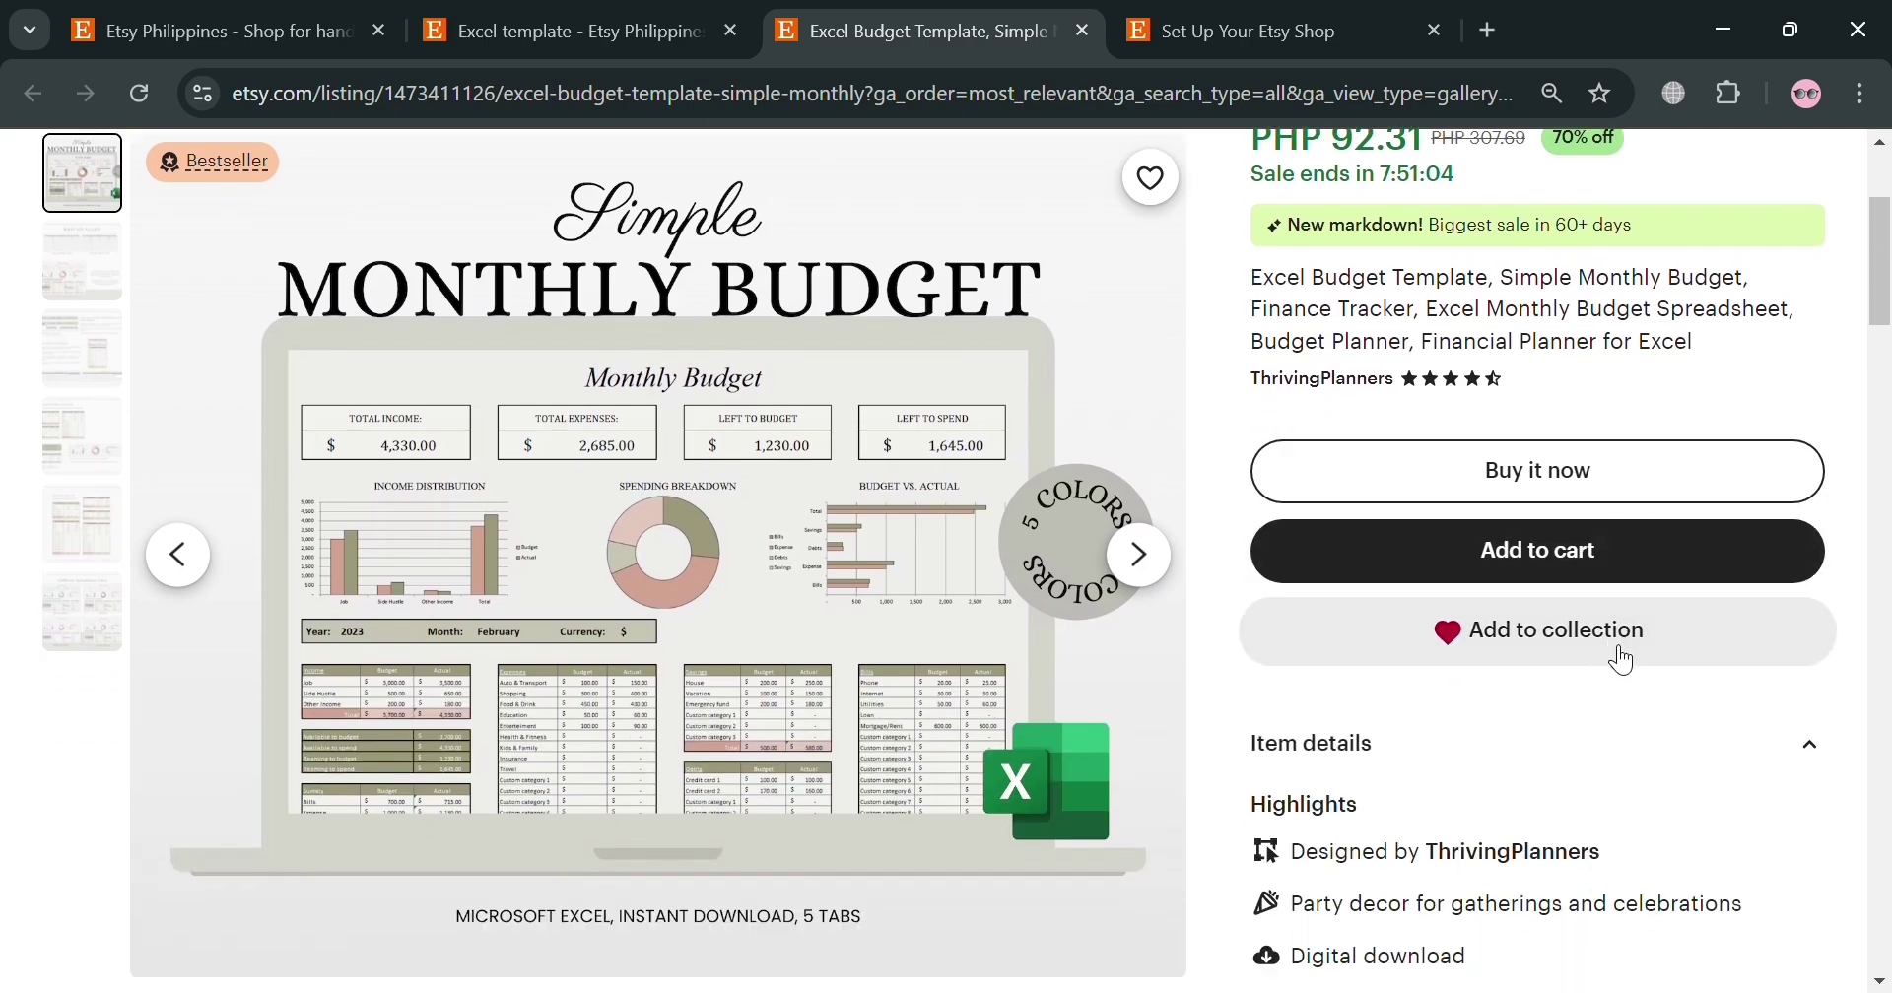
scroll(1458, 410, up, 3)
scroll(1494, 549, down, 5)
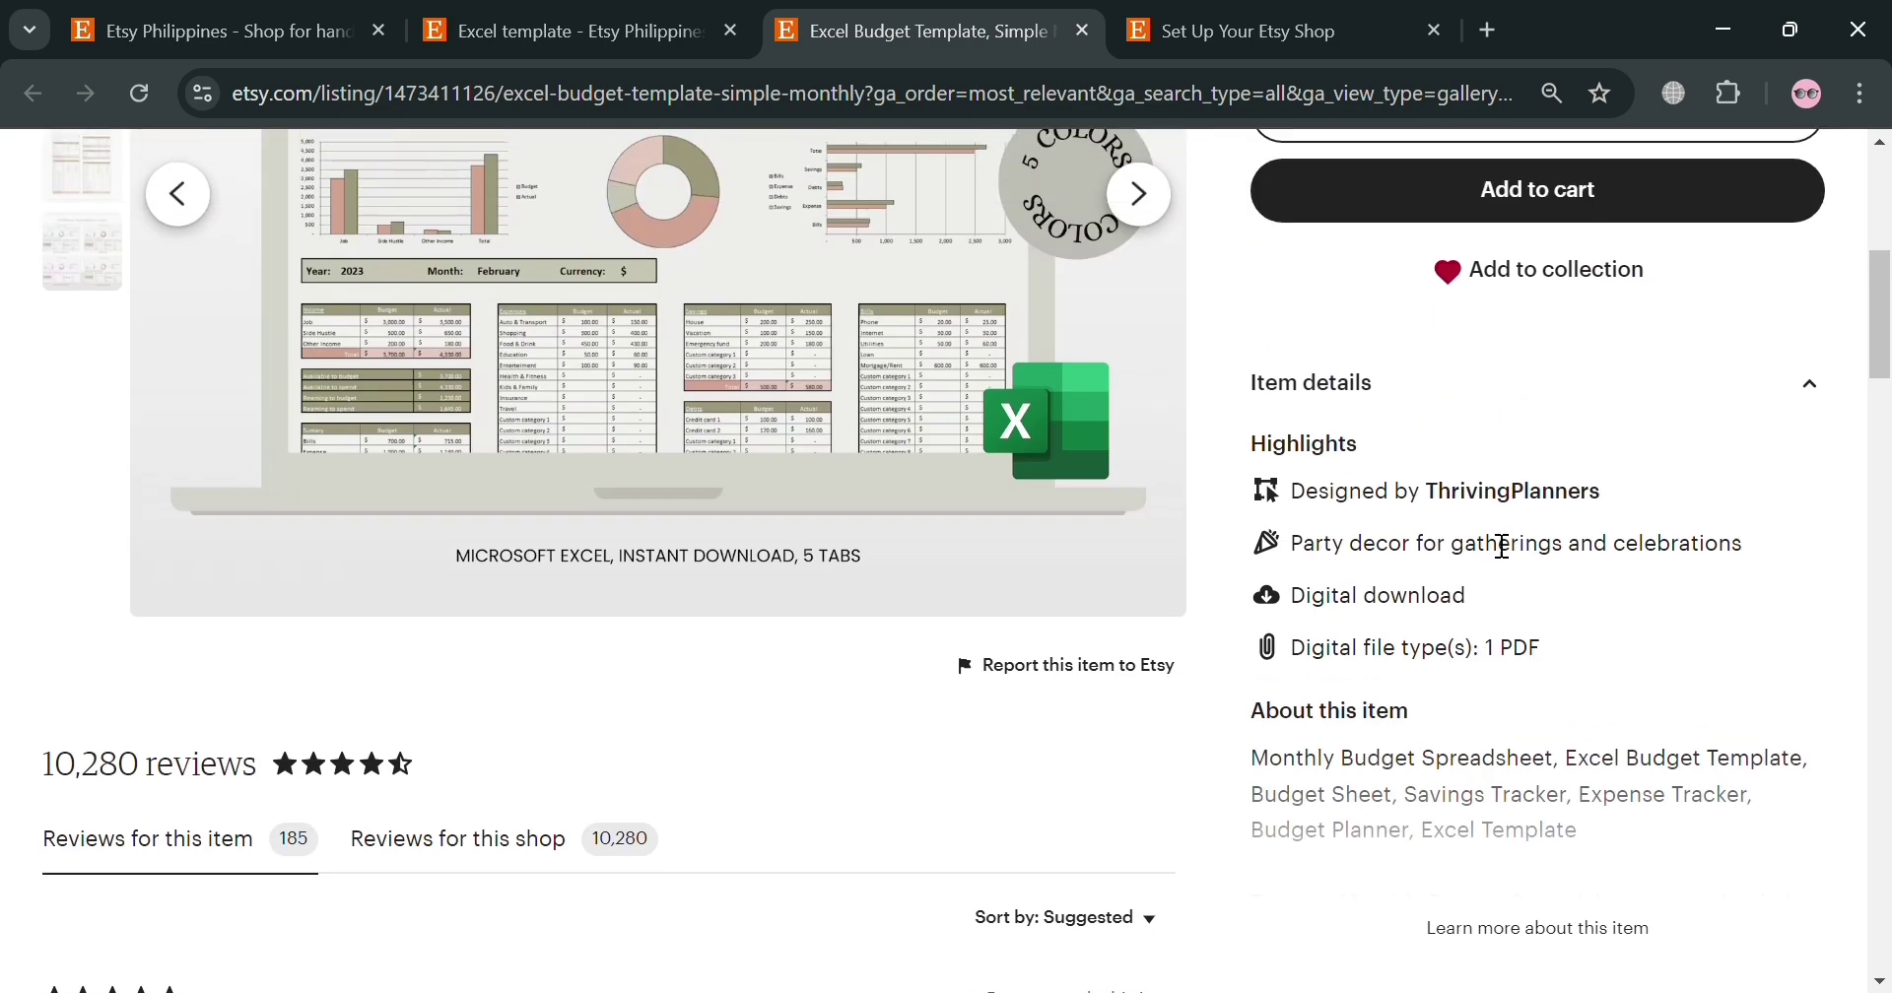
scroll(1419, 547, down, 3)
scroll(1335, 551, down, 4)
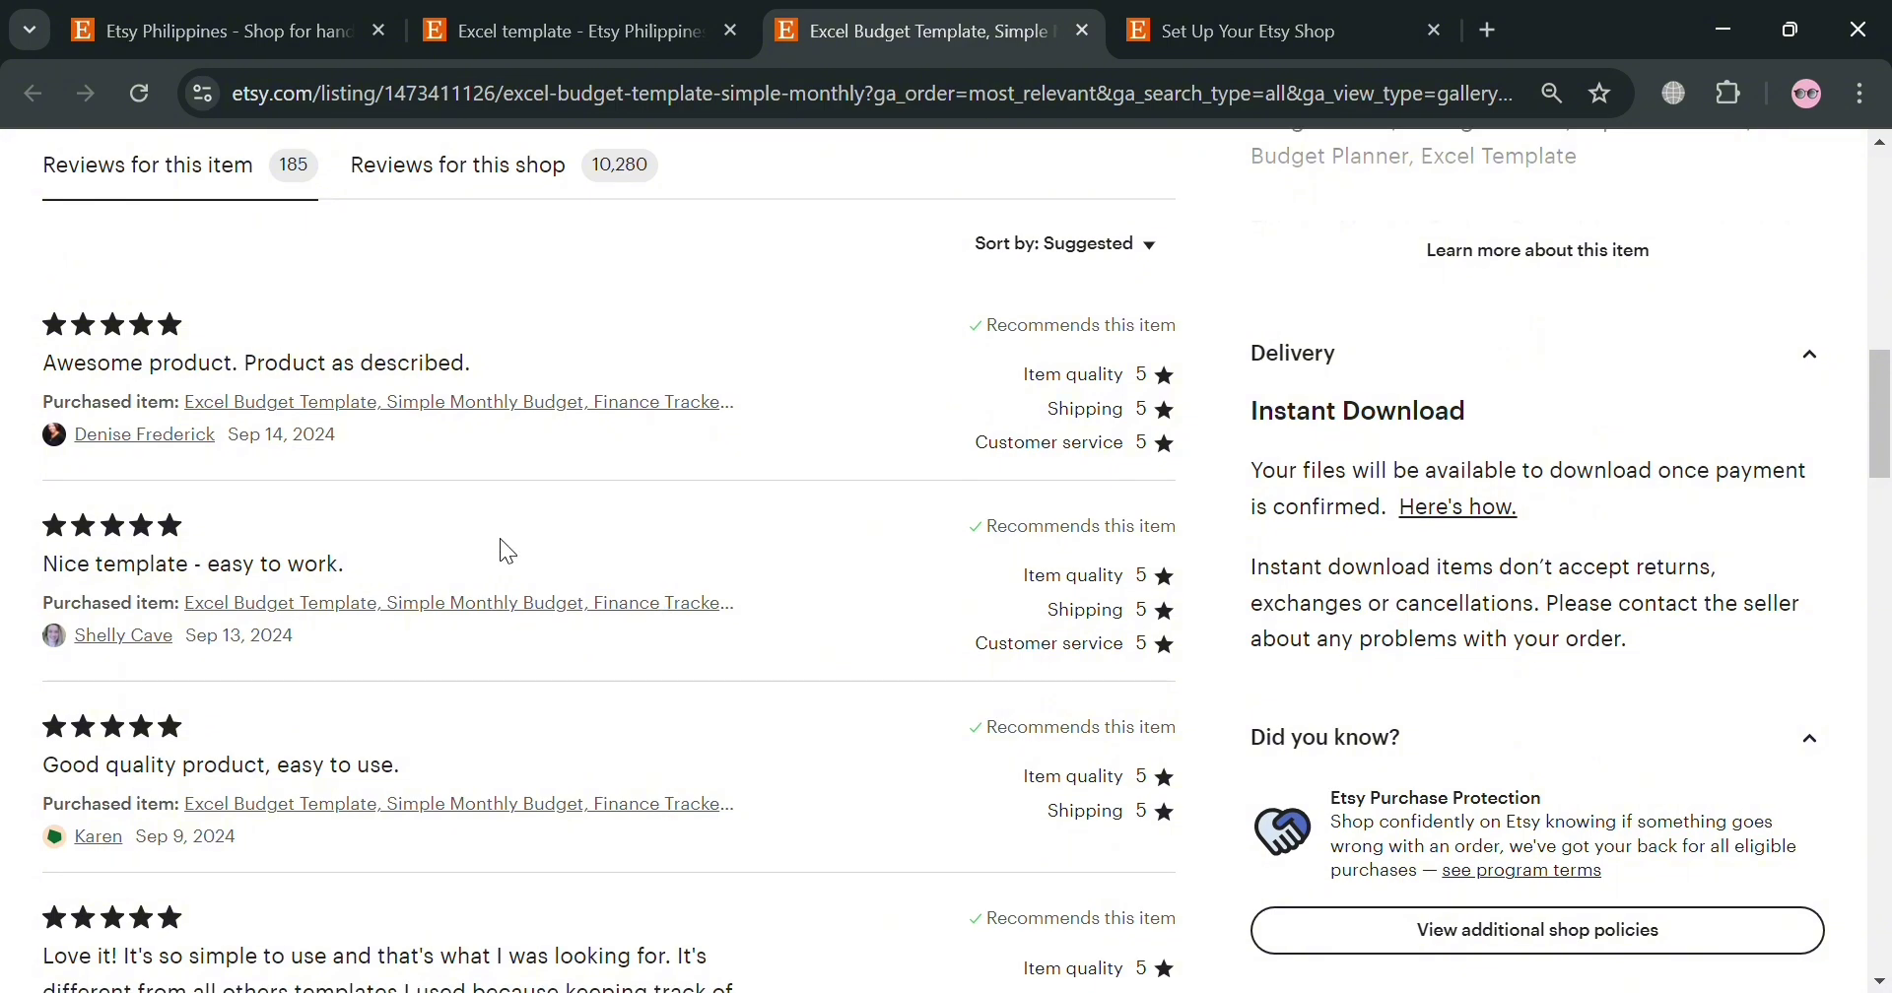
scroll(1545, 629, down, 3)
scroll(1550, 634, up, 18)
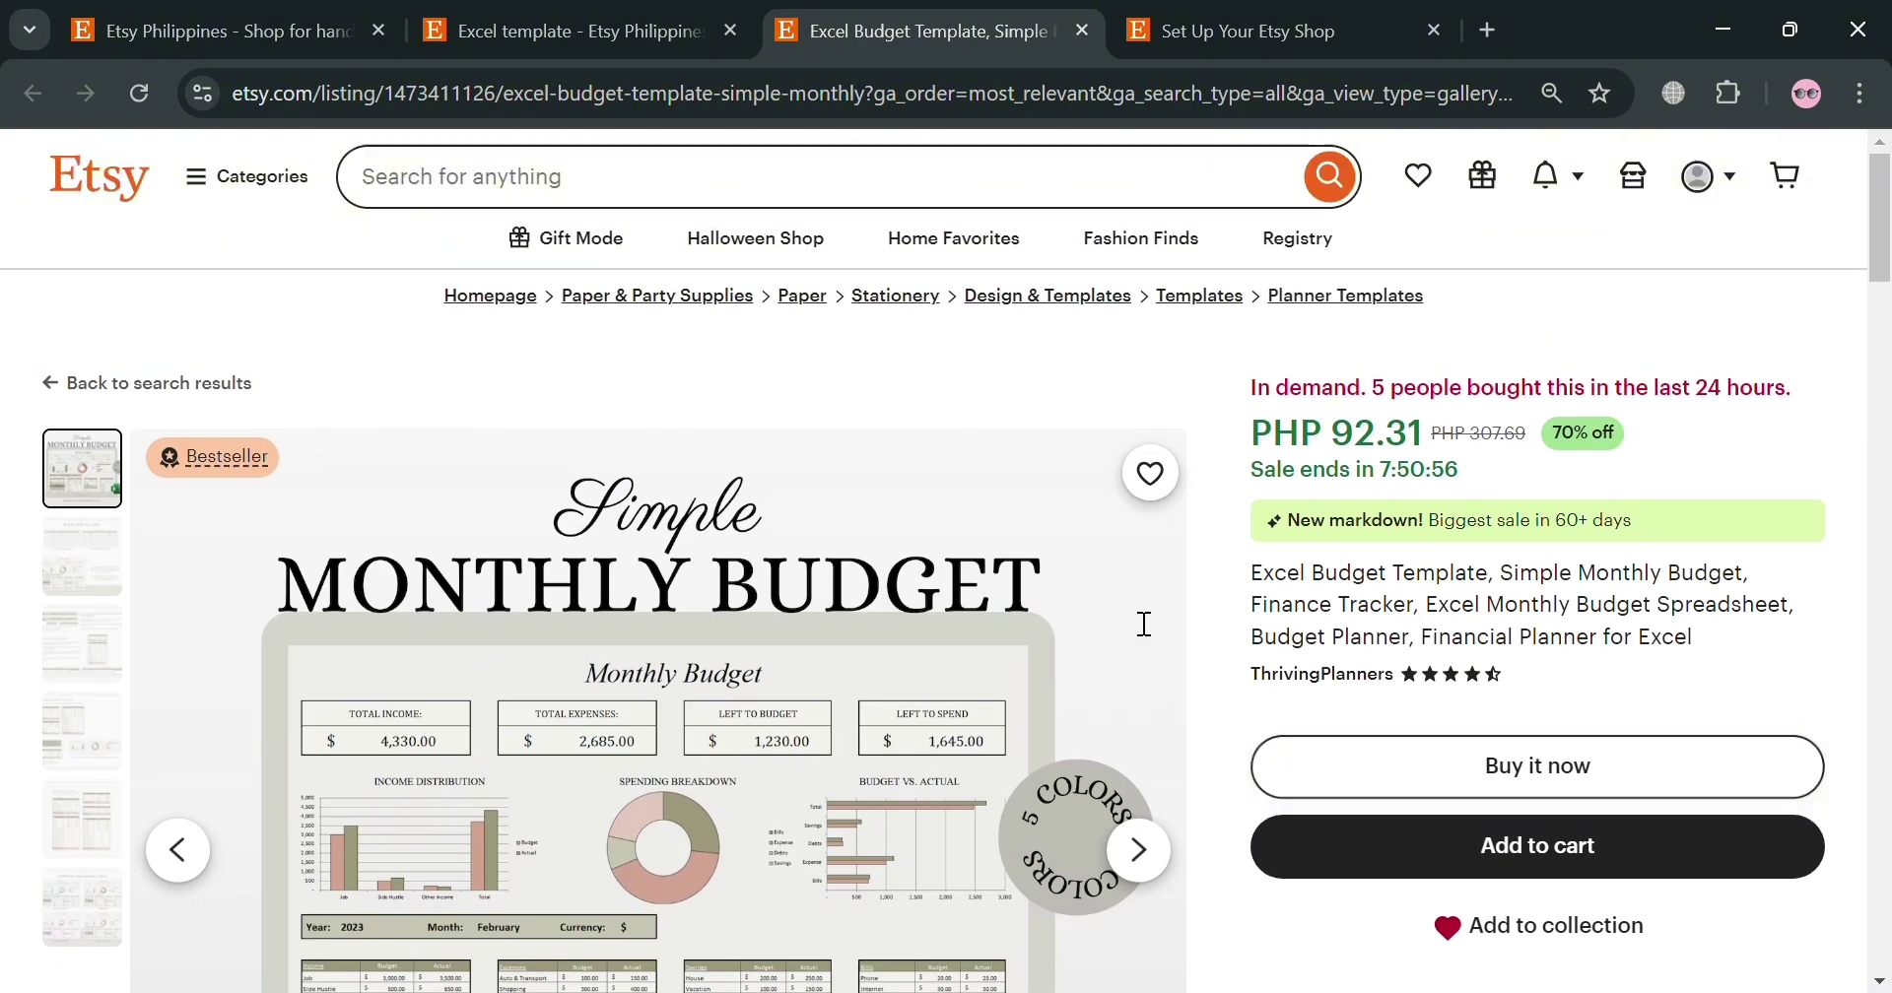
View the listing's second through sixth product images one after another
scroll(1144, 624, down, 2)
click(92, 422)
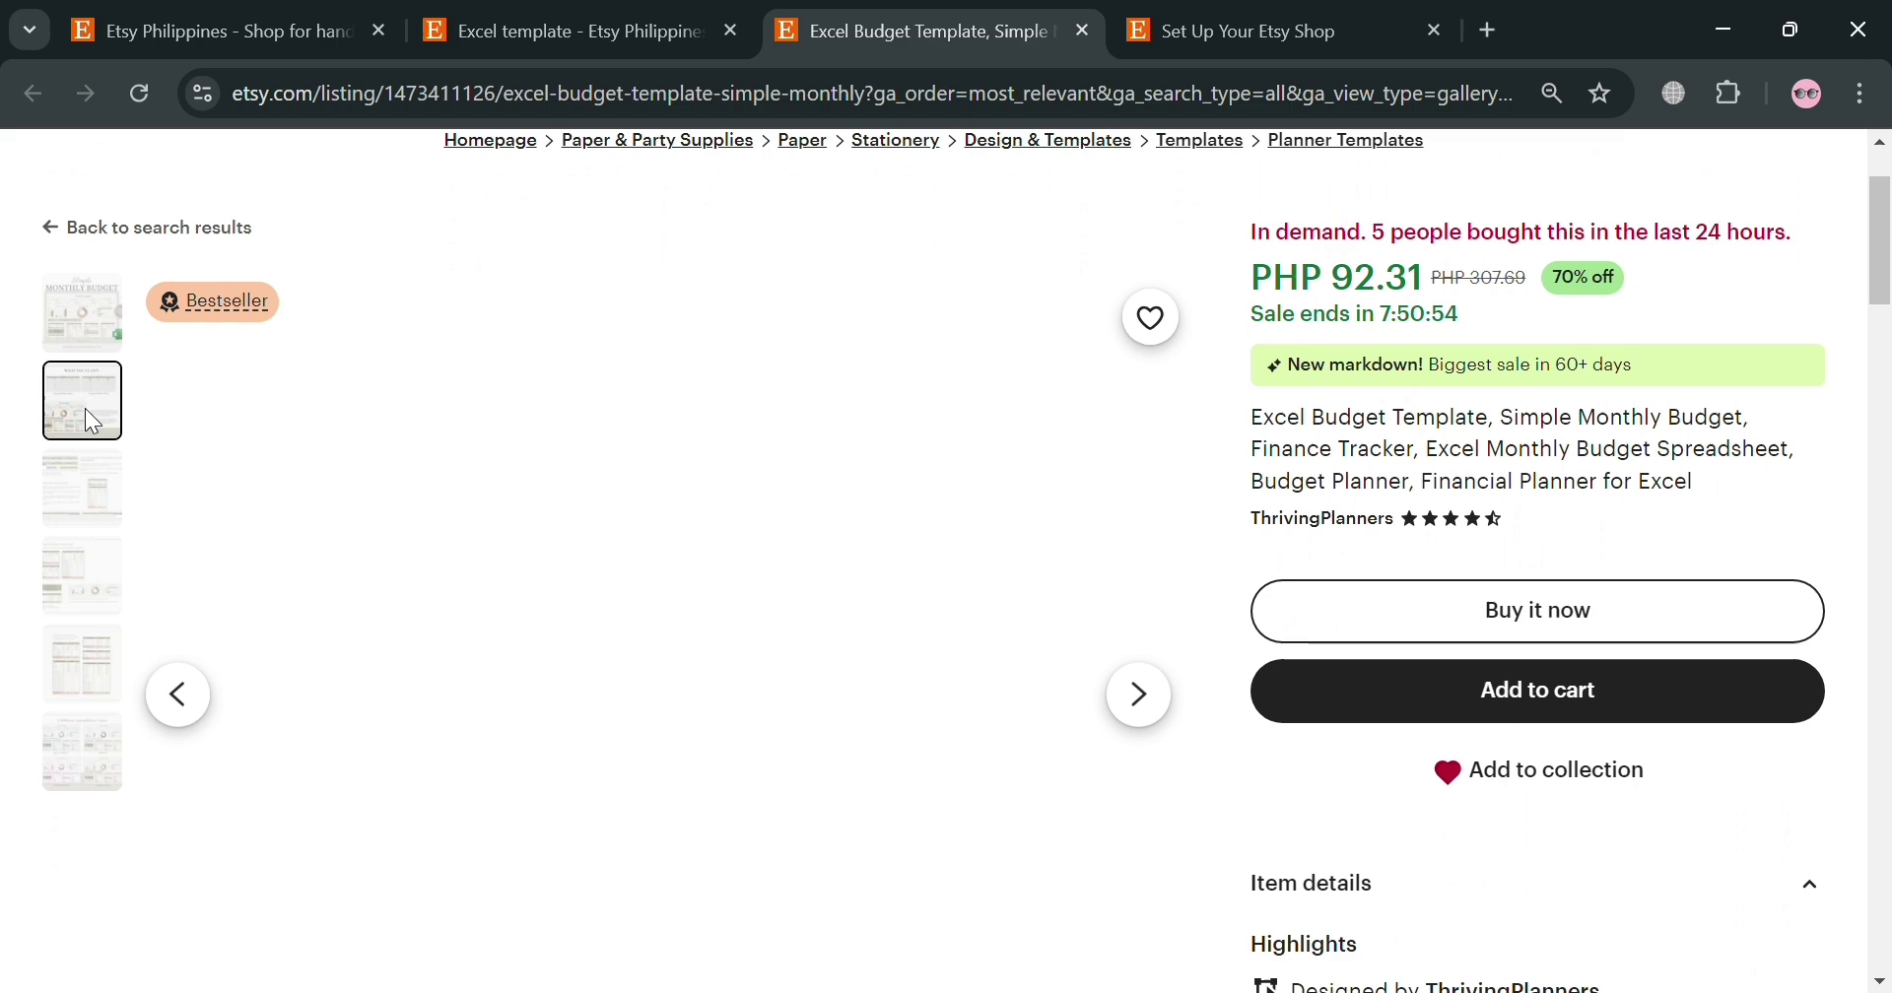
scroll(85, 411, down, 4)
scroll(85, 412, up, 3)
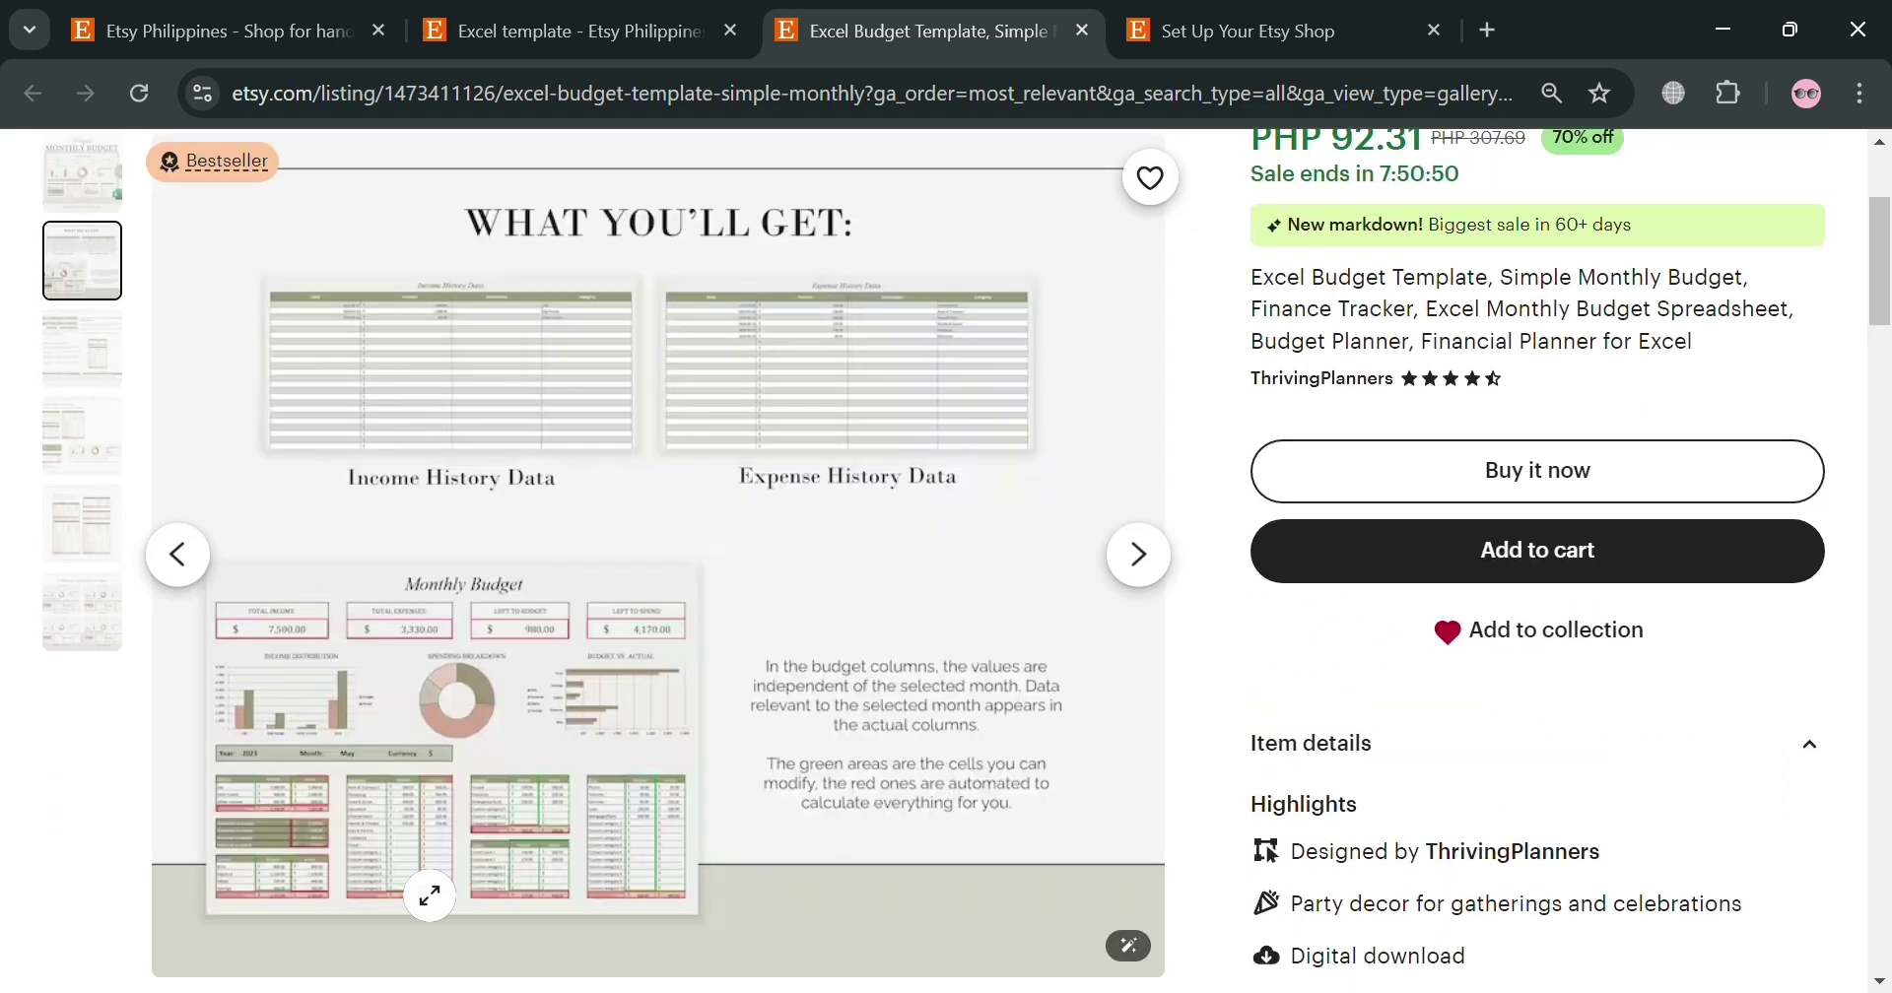
click(102, 357)
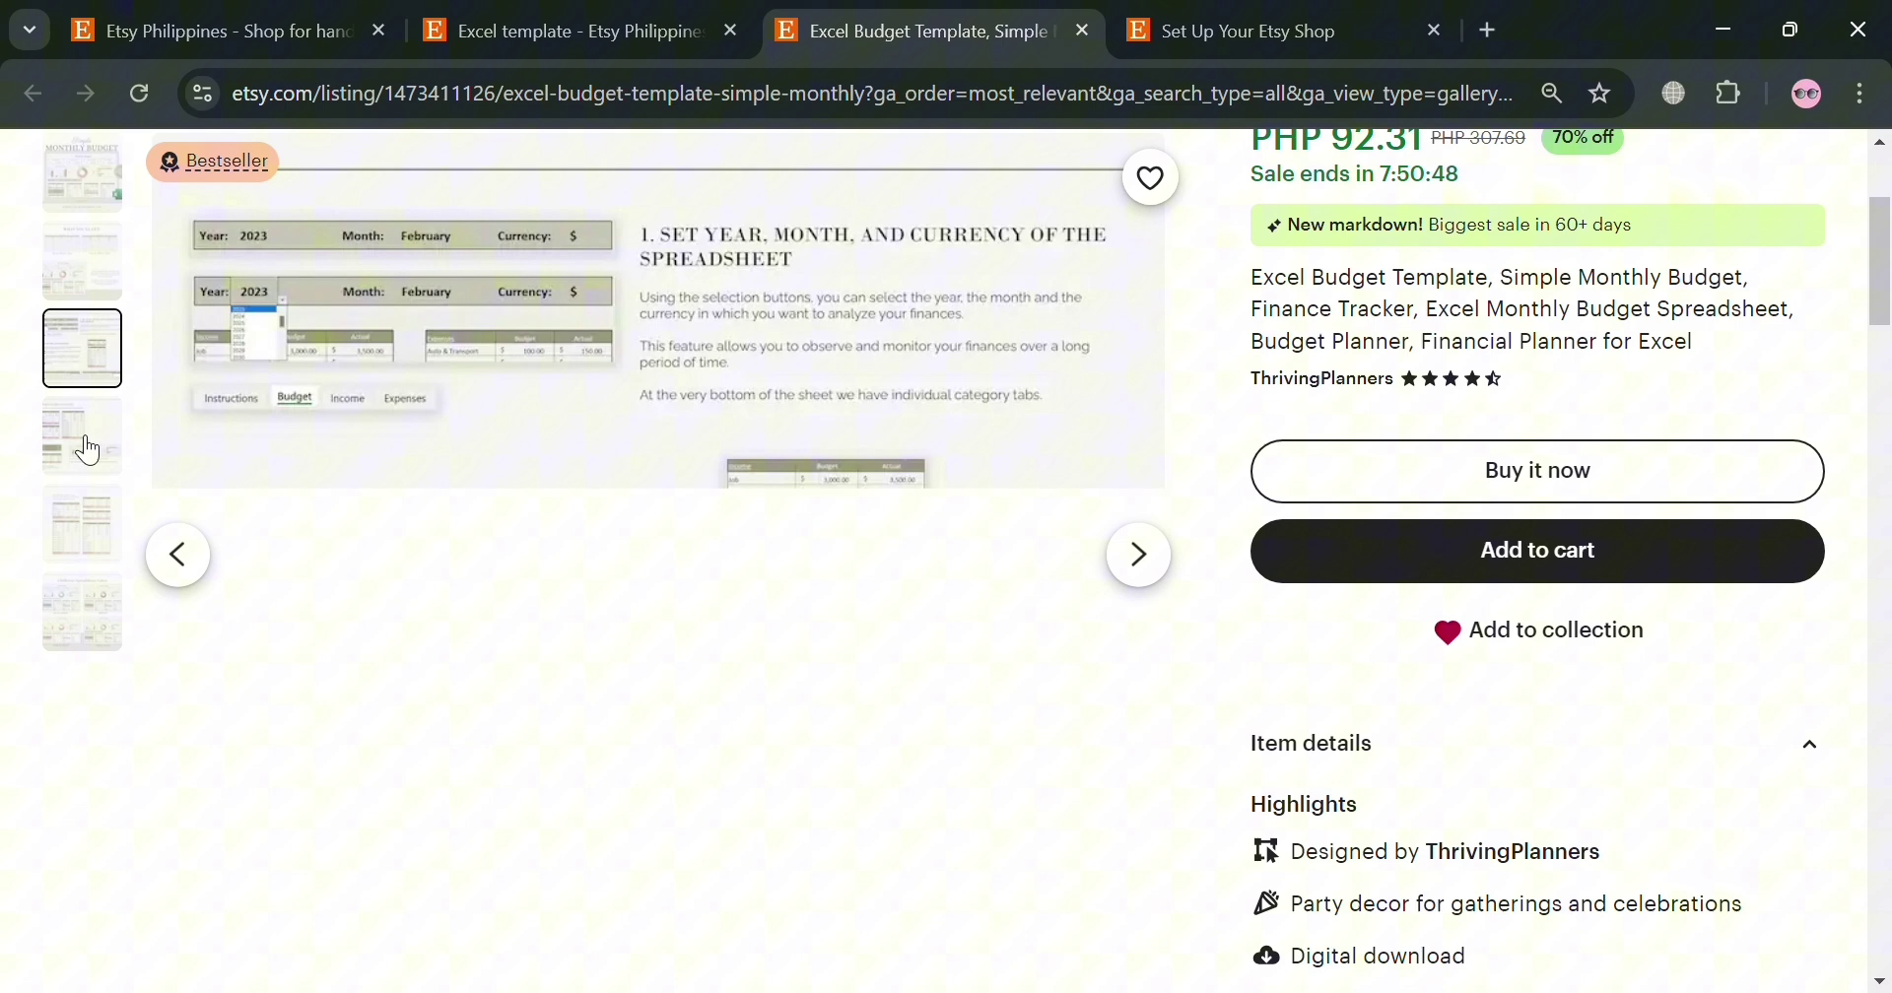
click(86, 446)
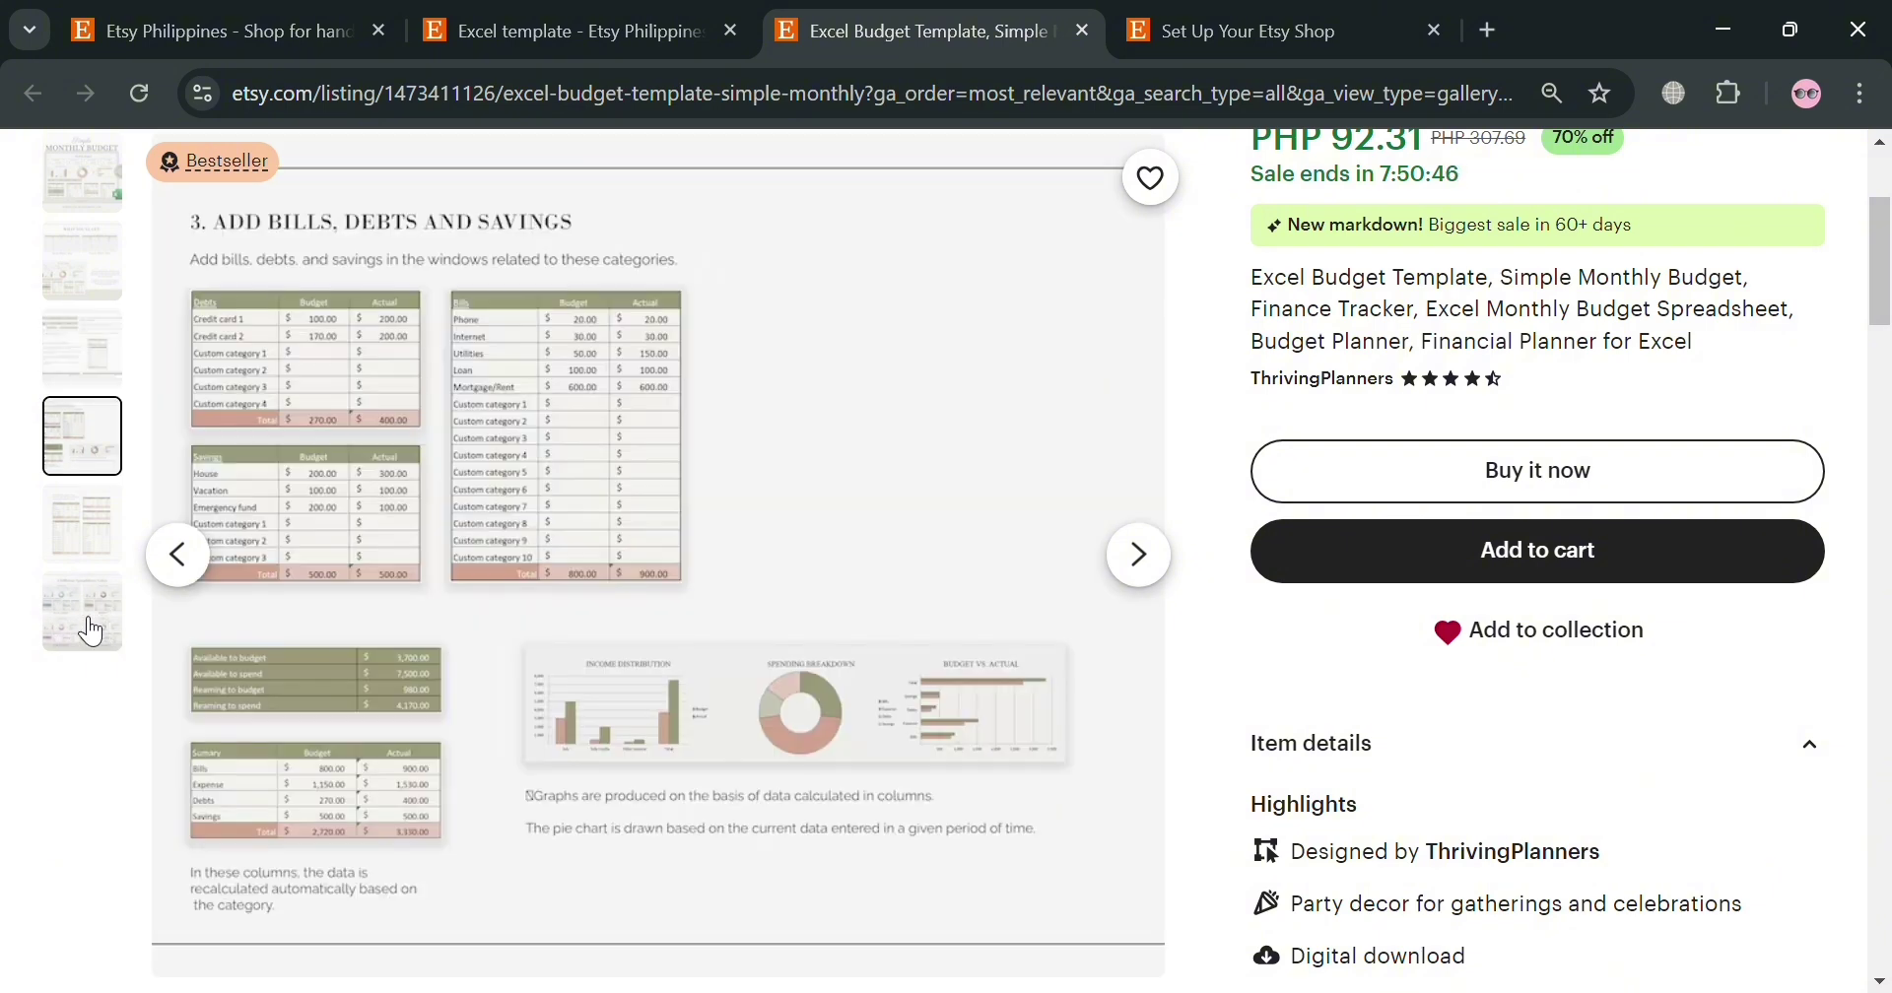
click(69, 518)
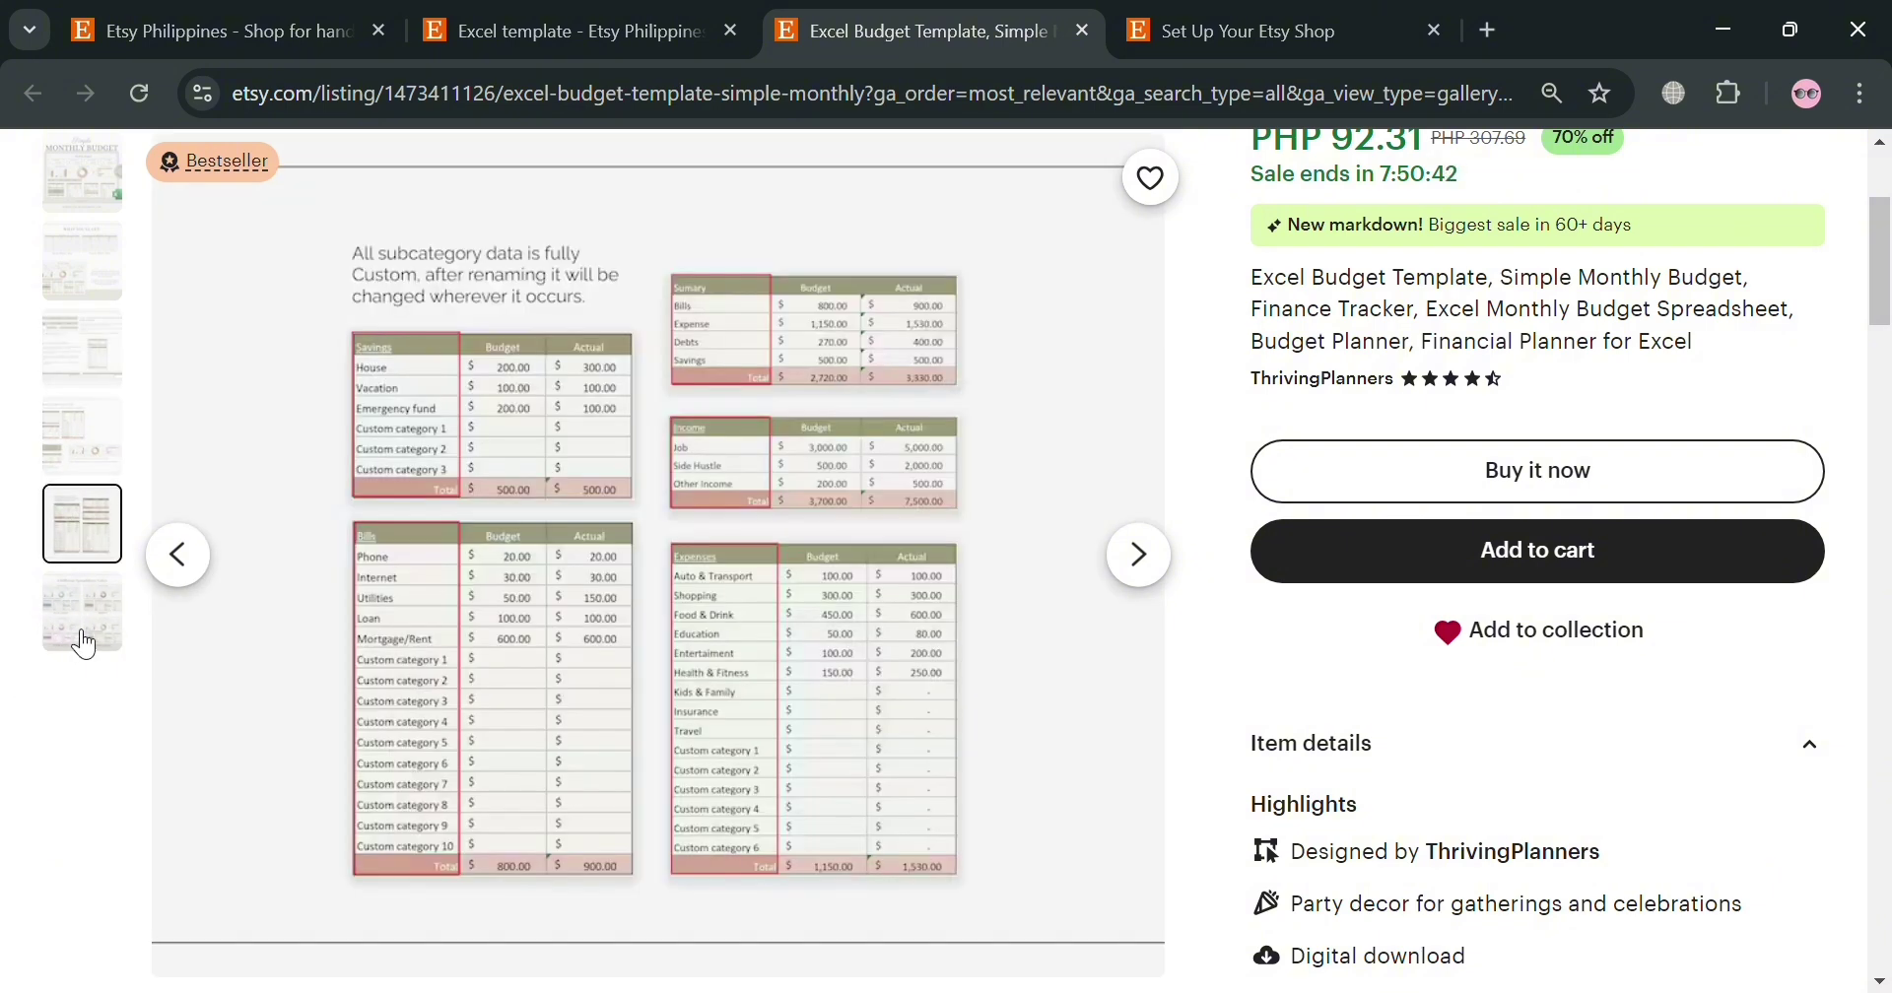
click(93, 628)
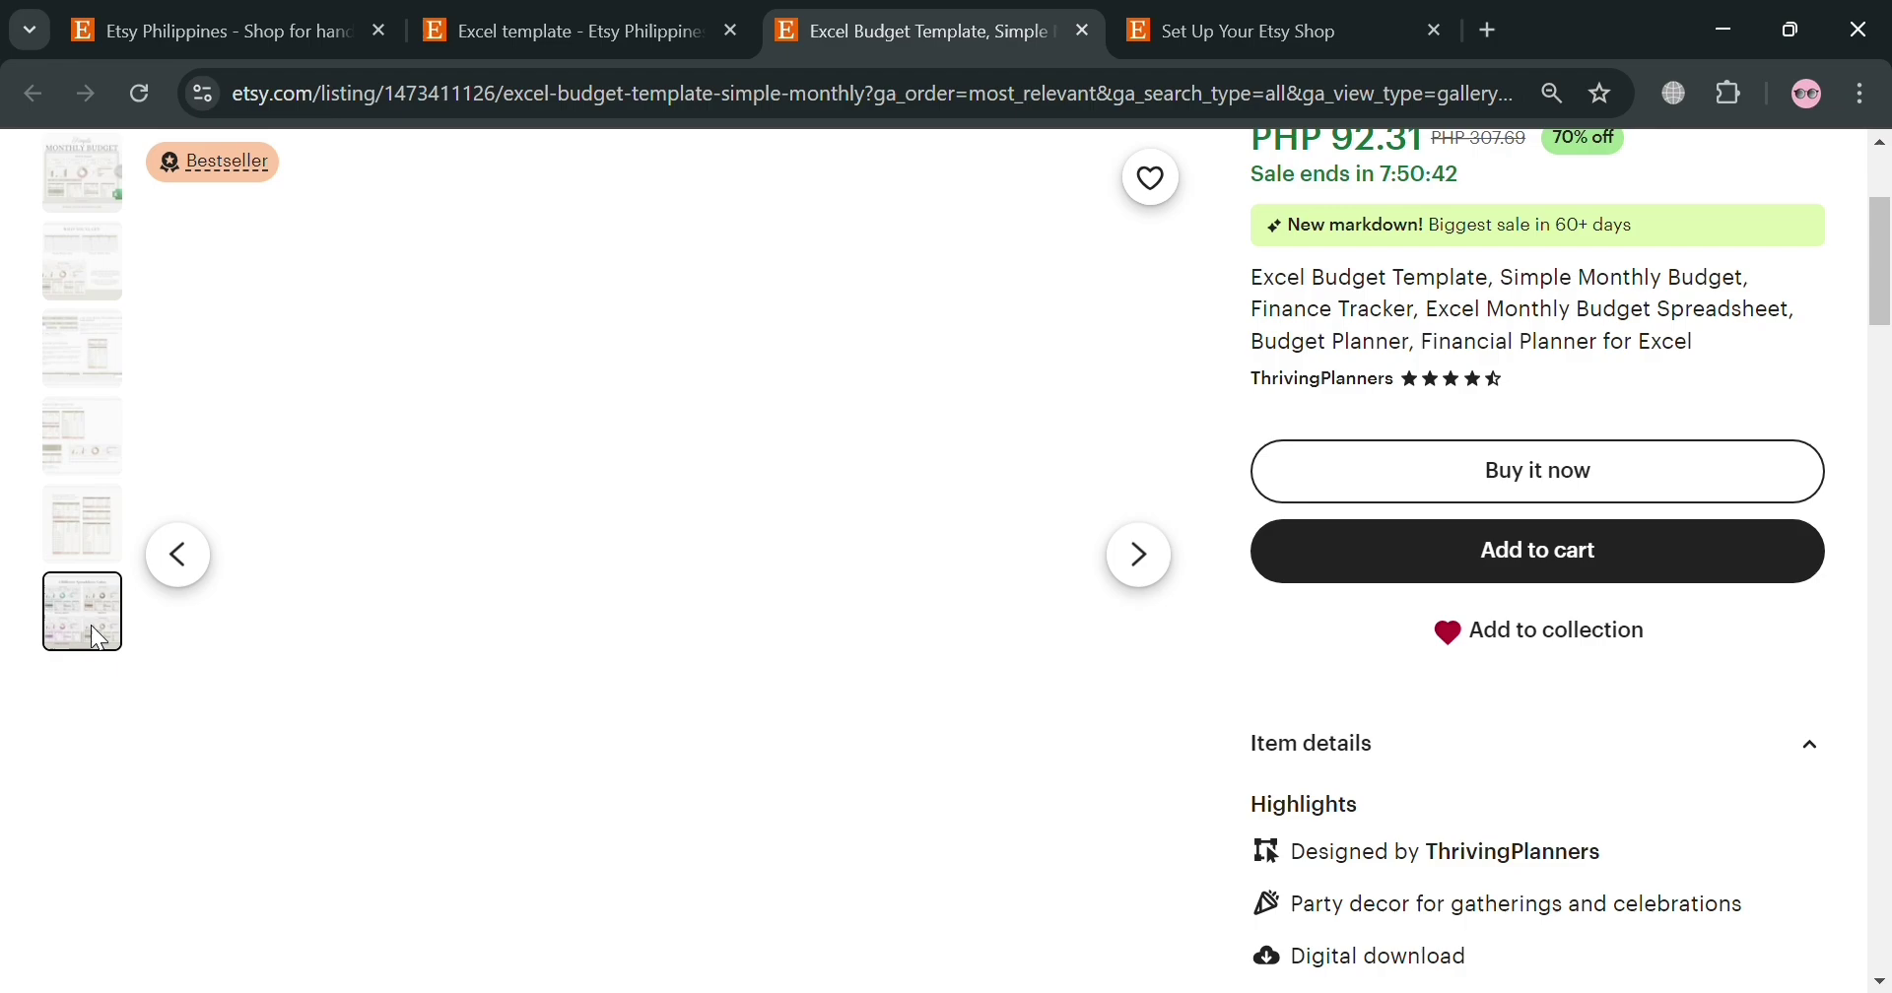
Look over the listing's seller information and related products, and return to the spreadsheet color image
scroll(1220, 663, down, 15)
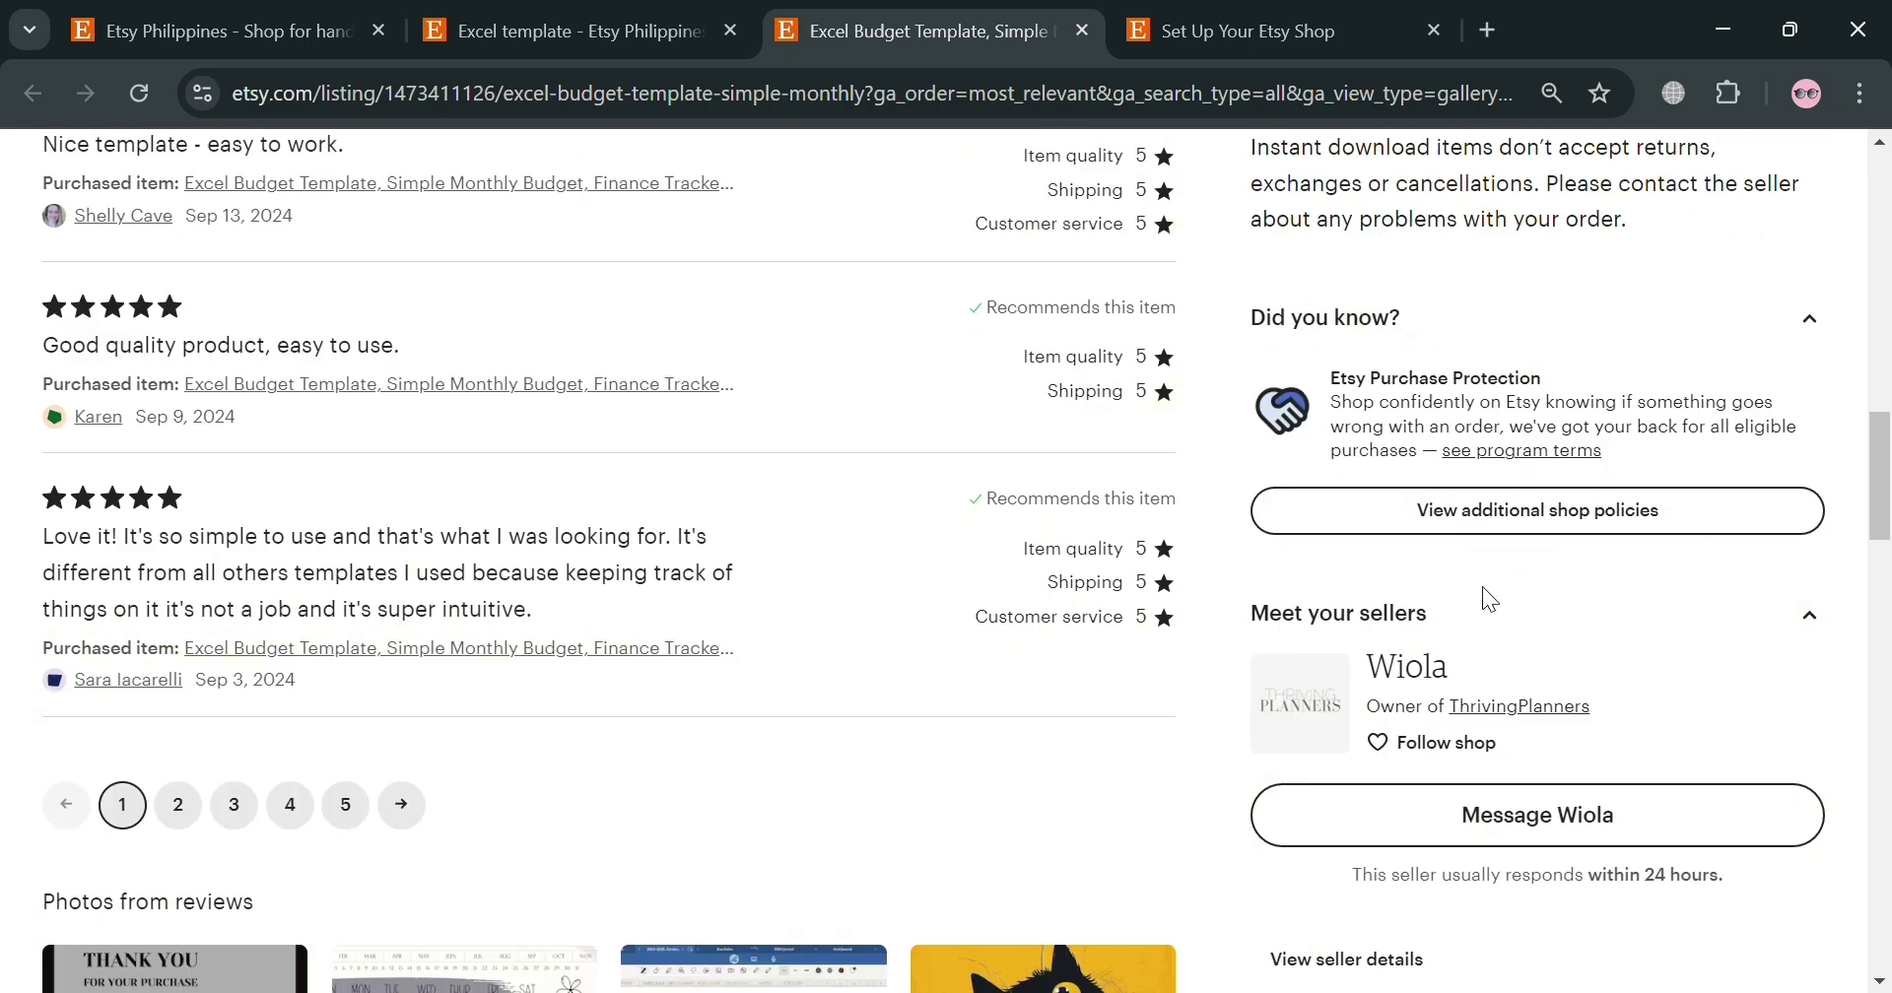
scroll(1488, 598, down, 15)
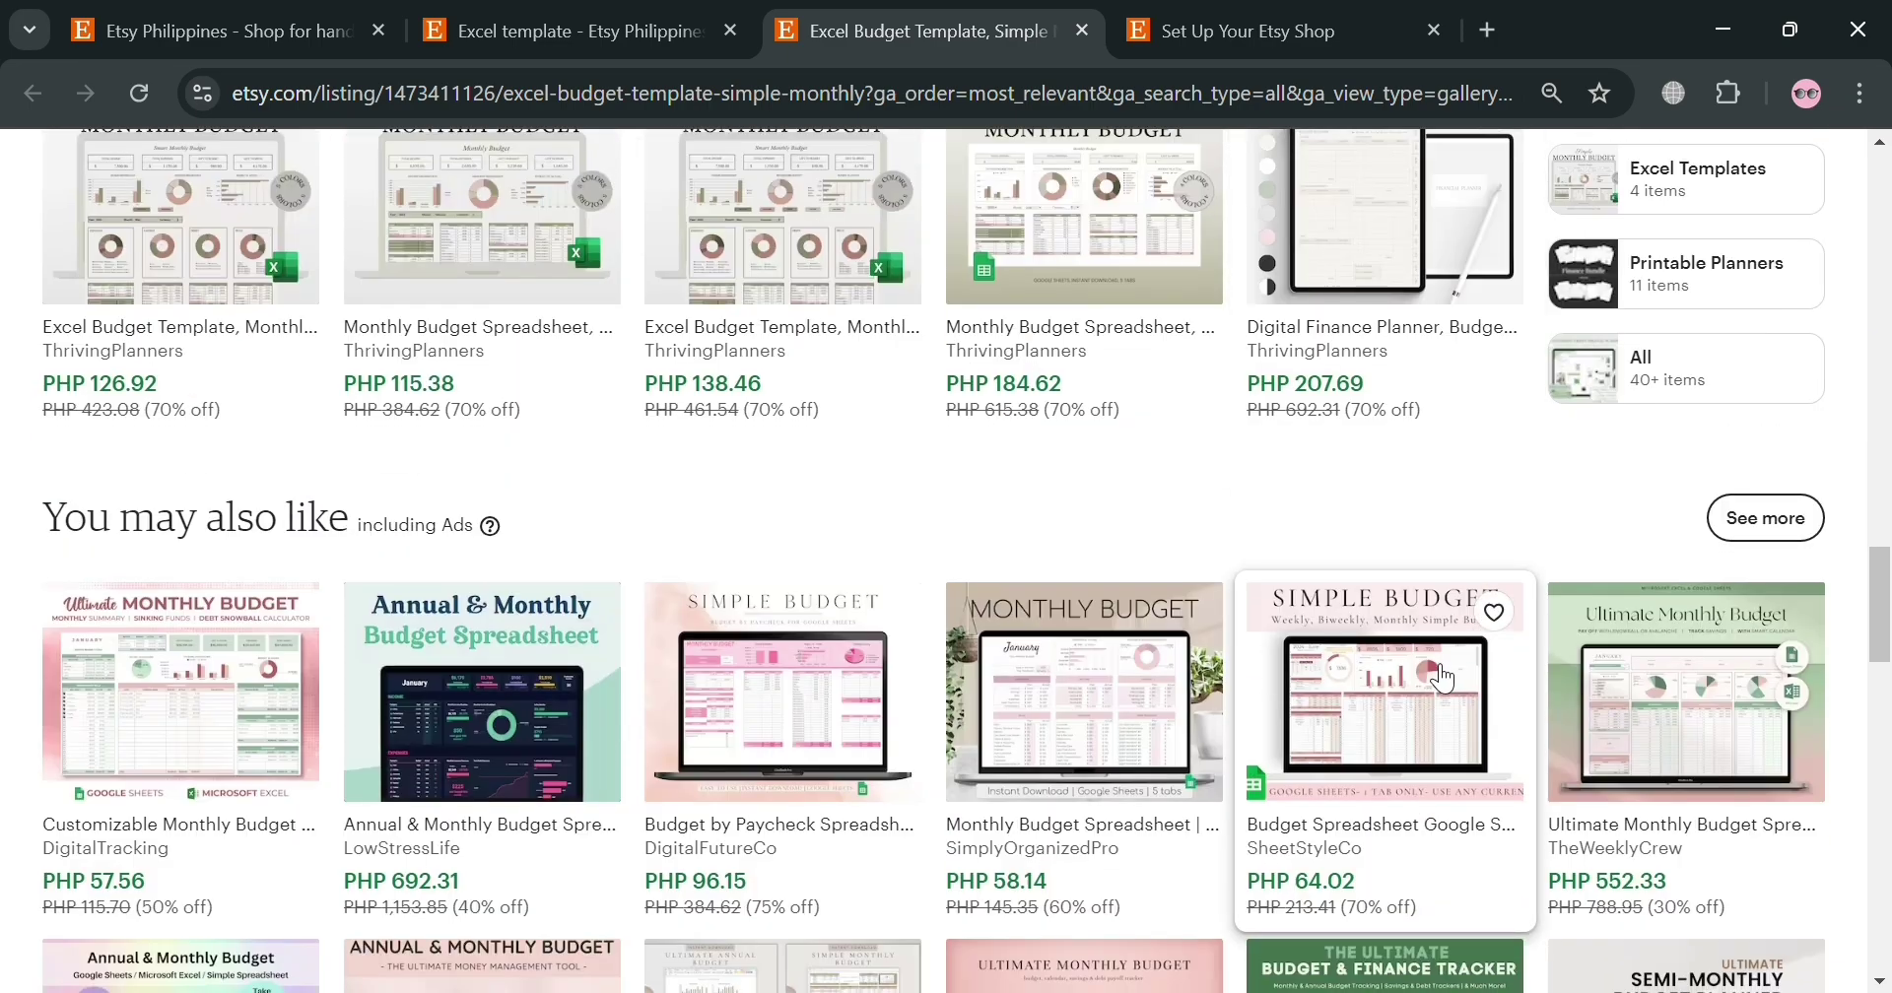
scroll(1433, 658, up, 20)
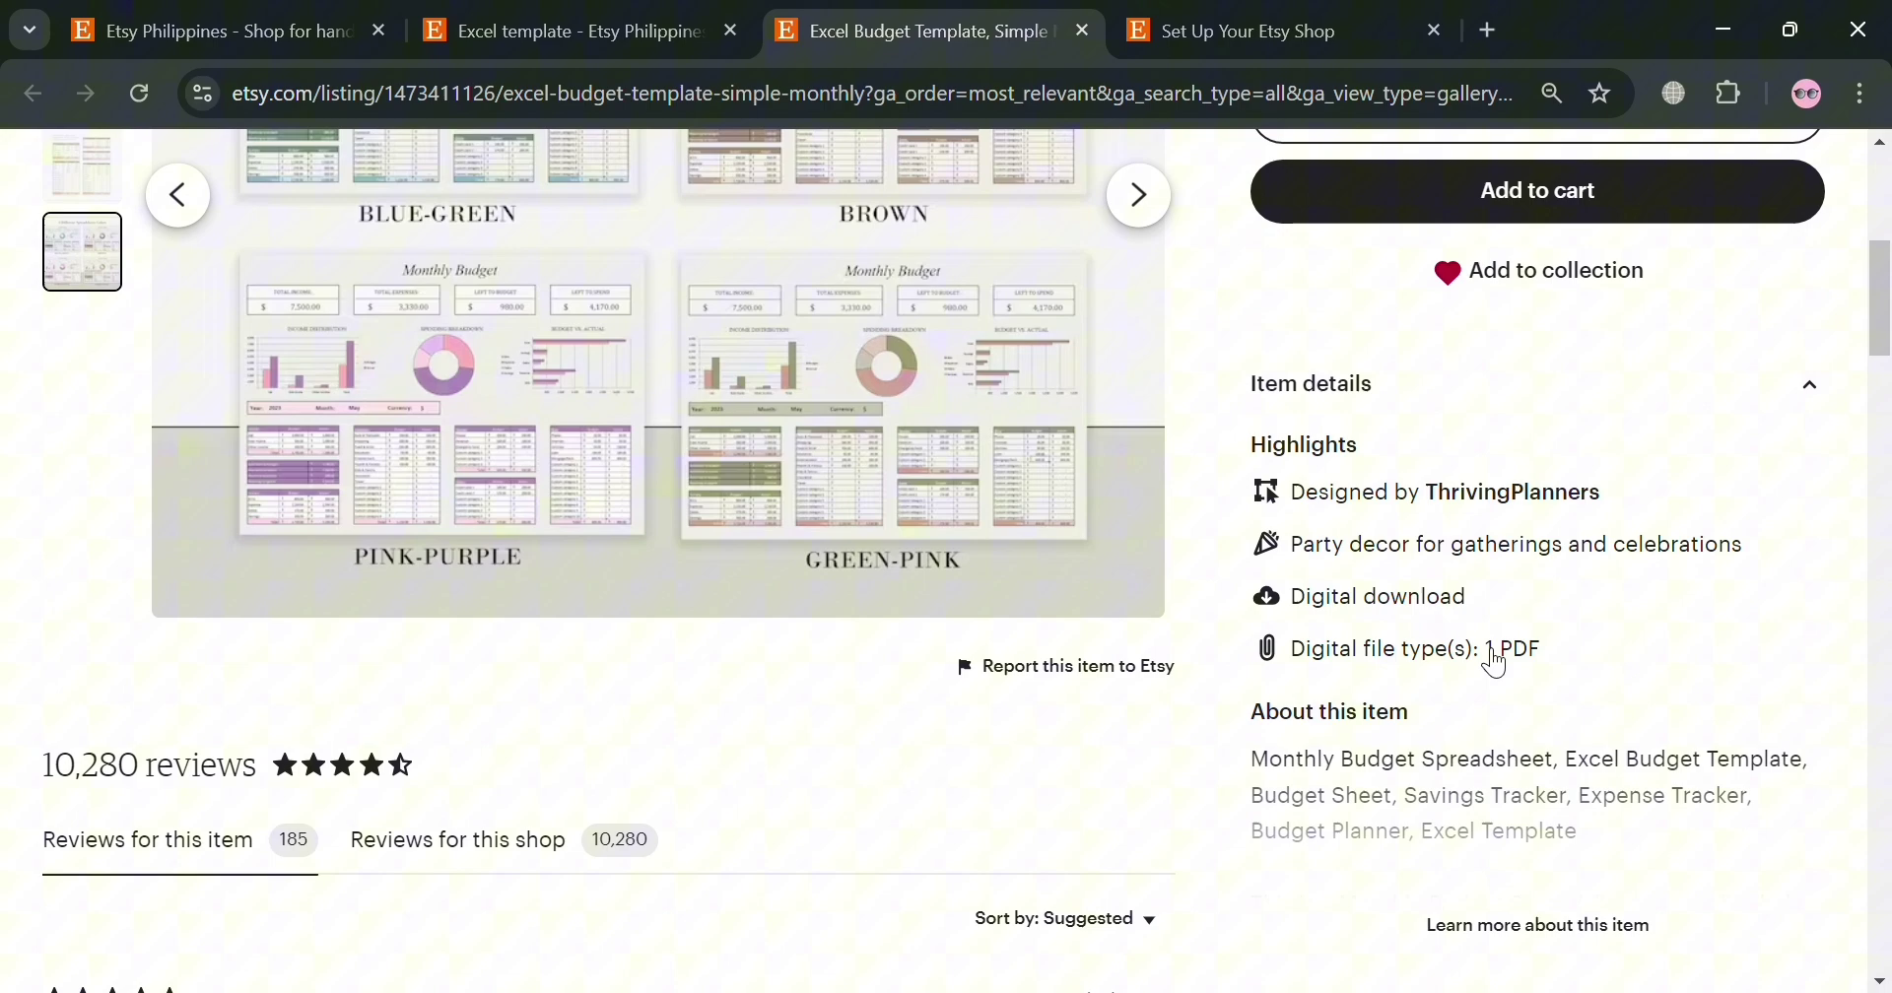
scroll(1487, 655, up, 5)
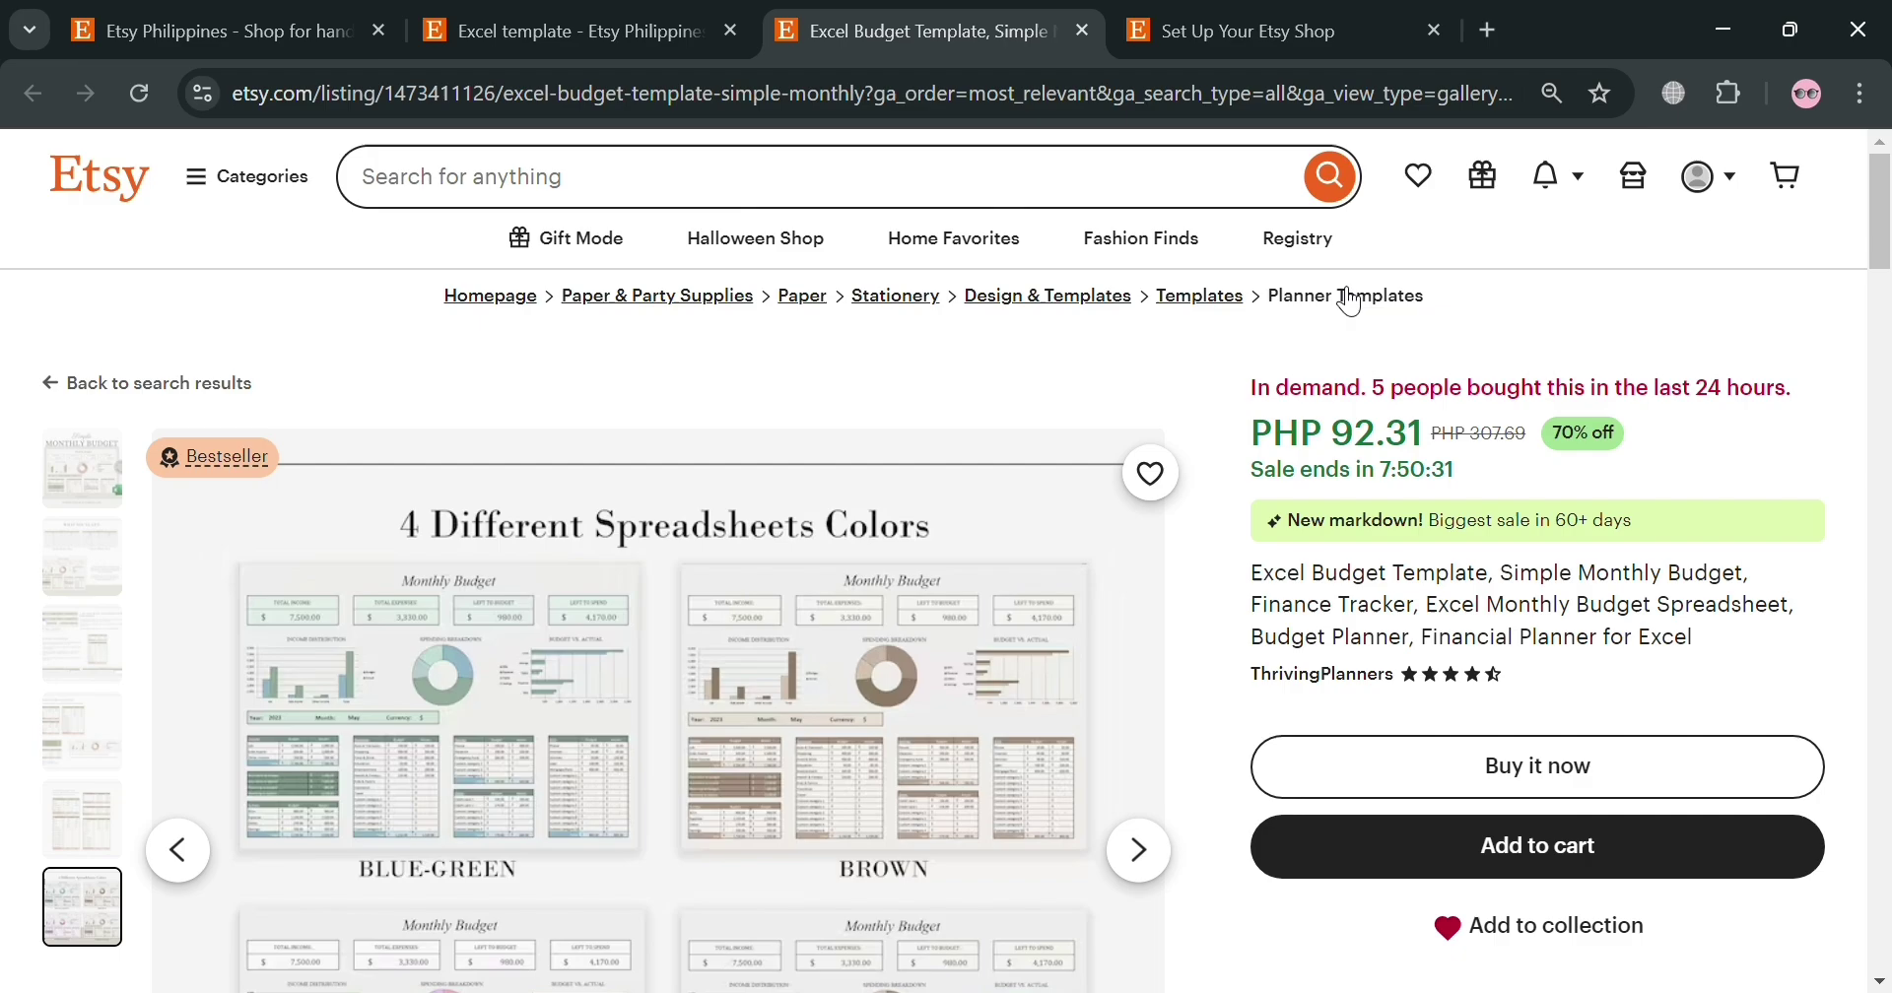
Switch to the blank Excel workbook and look over its insert, page layout and formula tools
key(alt+Tab)
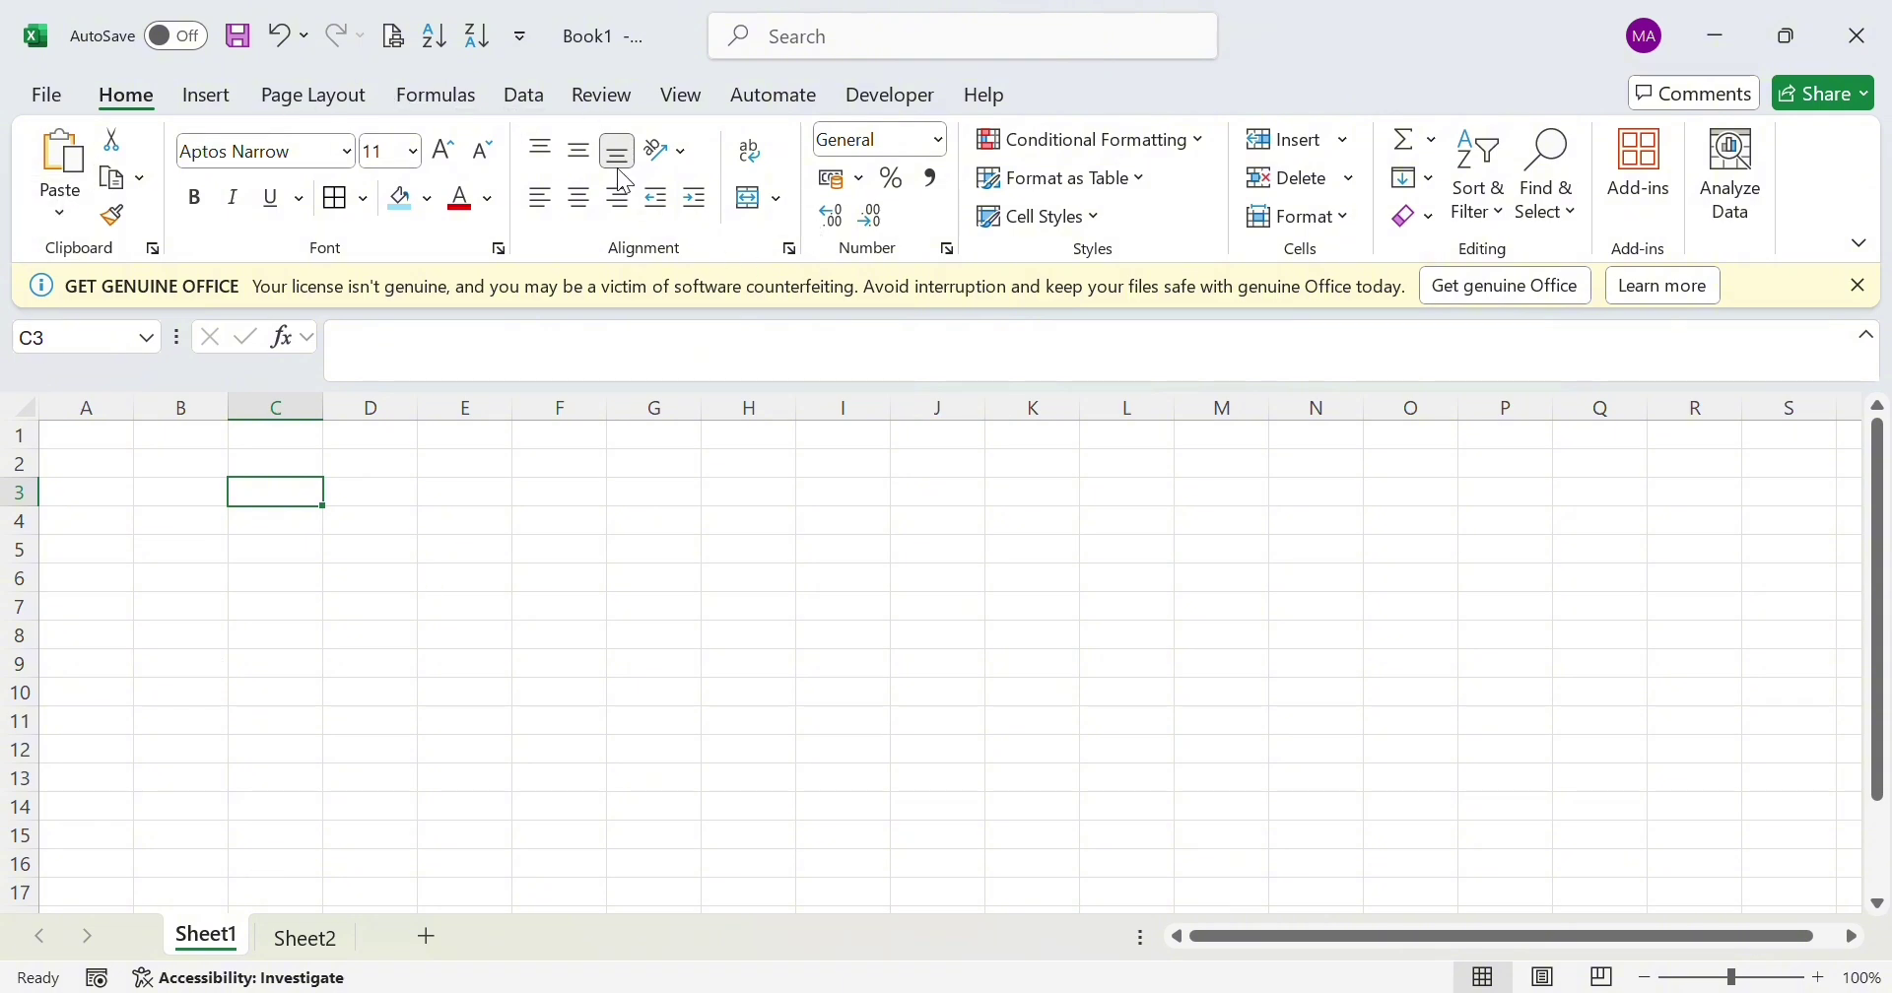
click(209, 96)
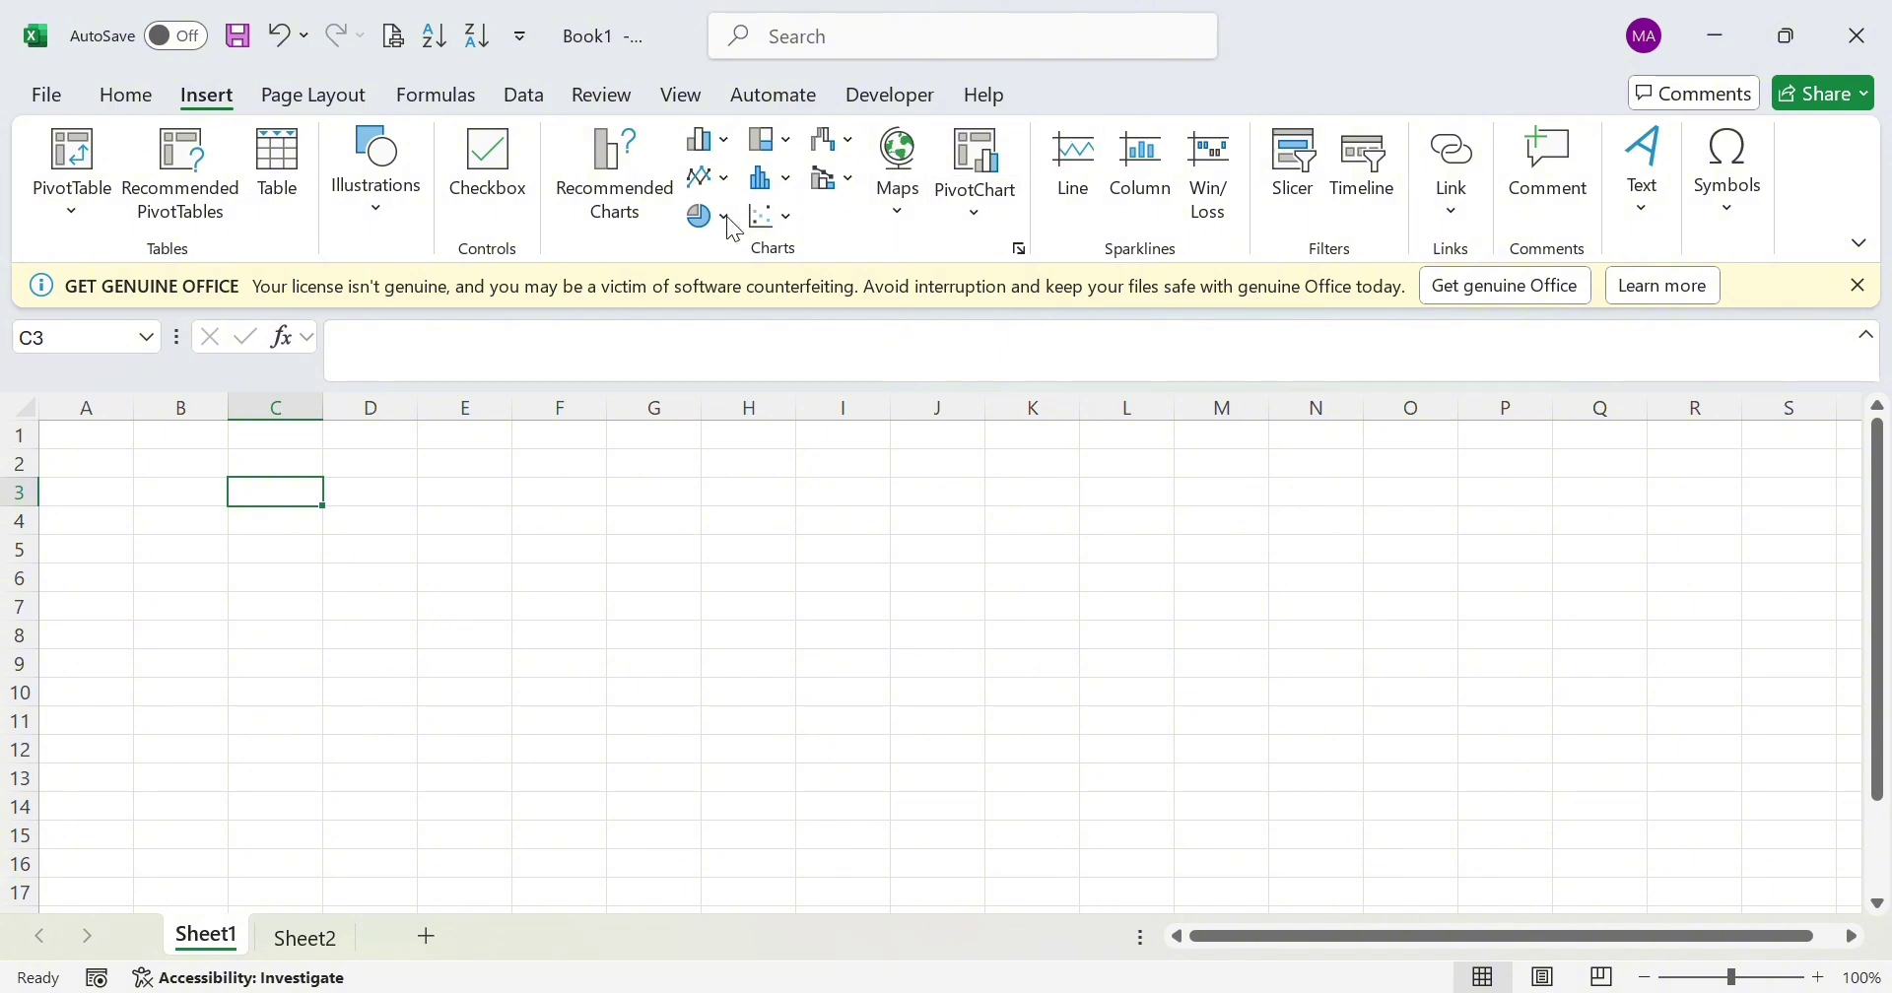
click(305, 97)
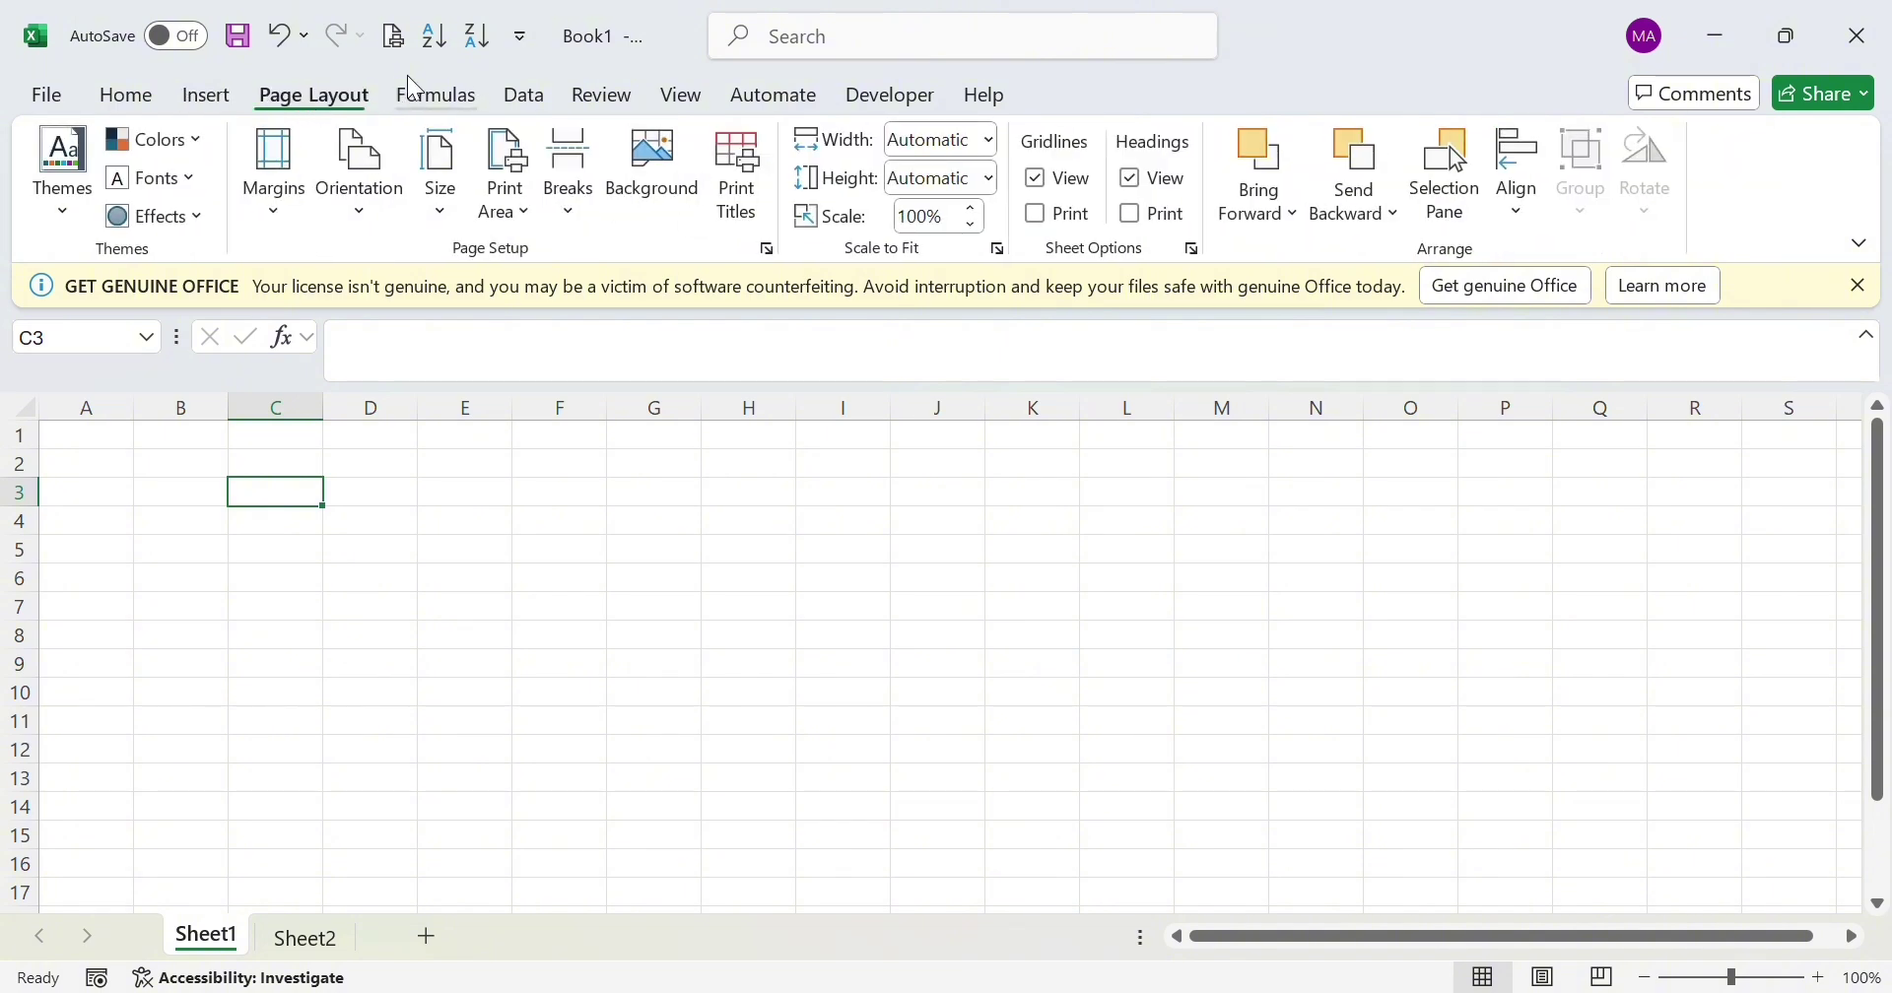
click(434, 98)
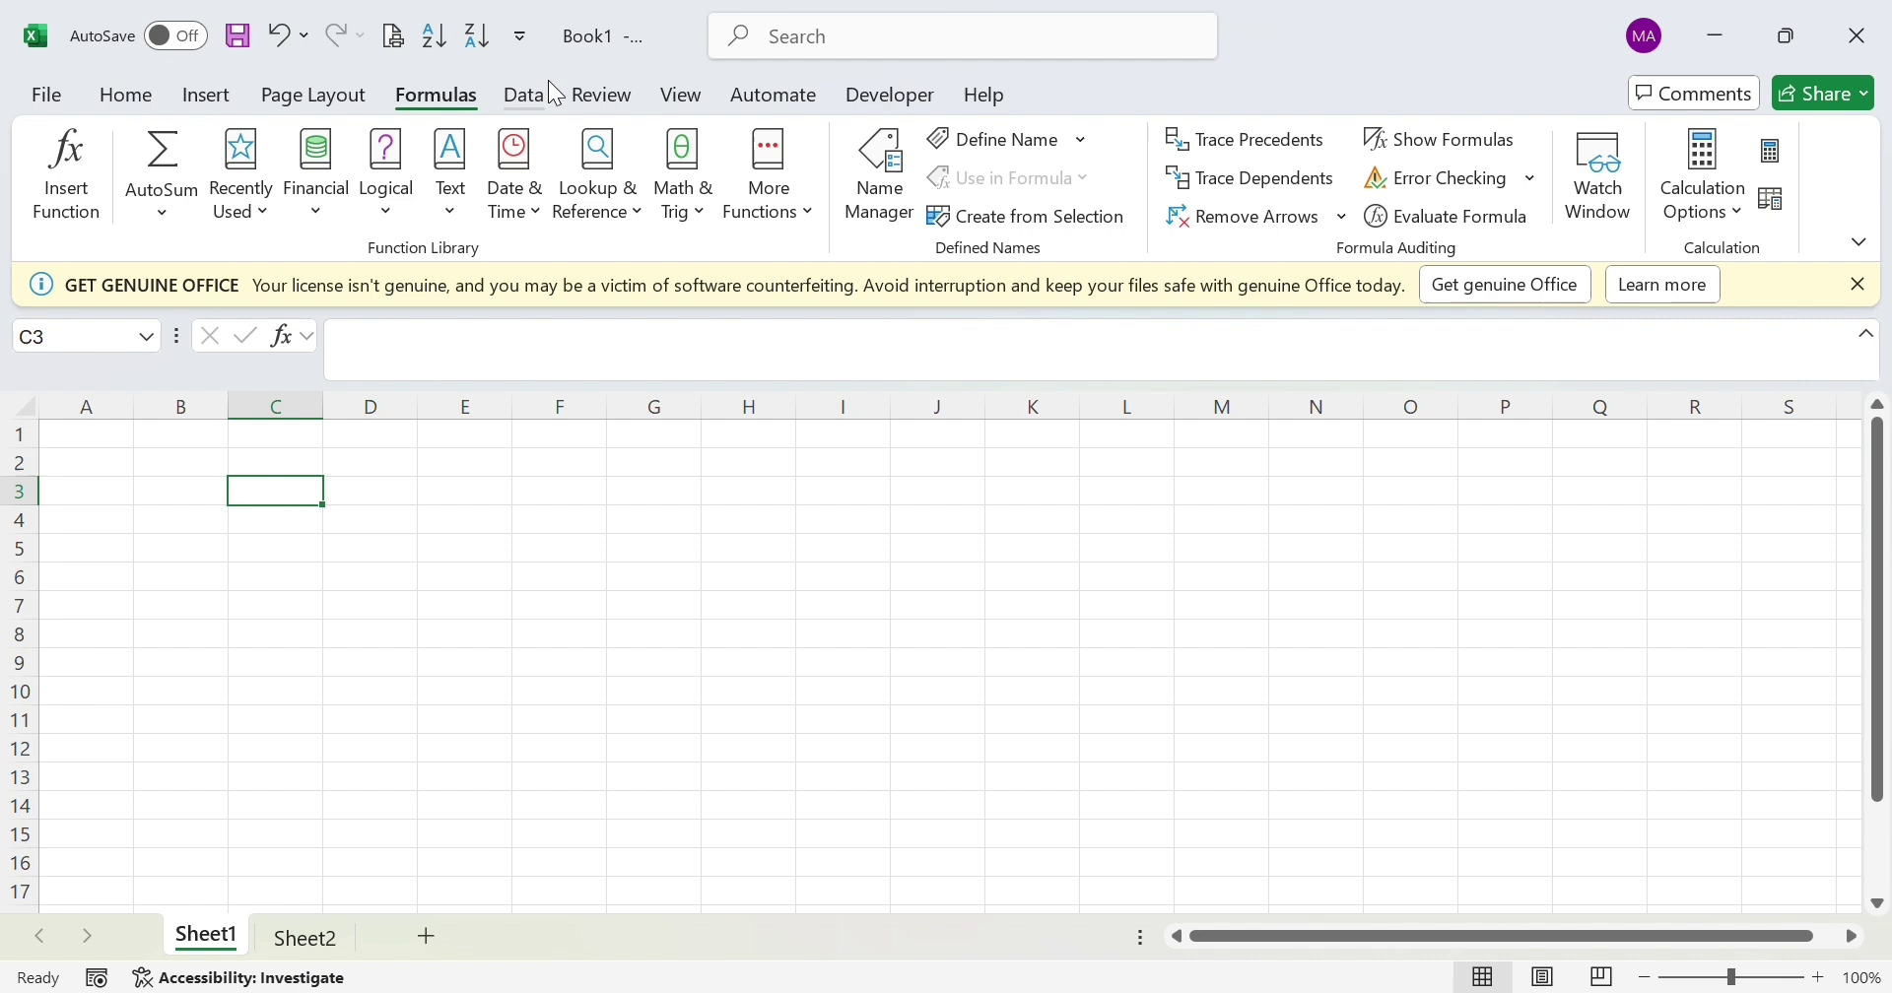
click(314, 95)
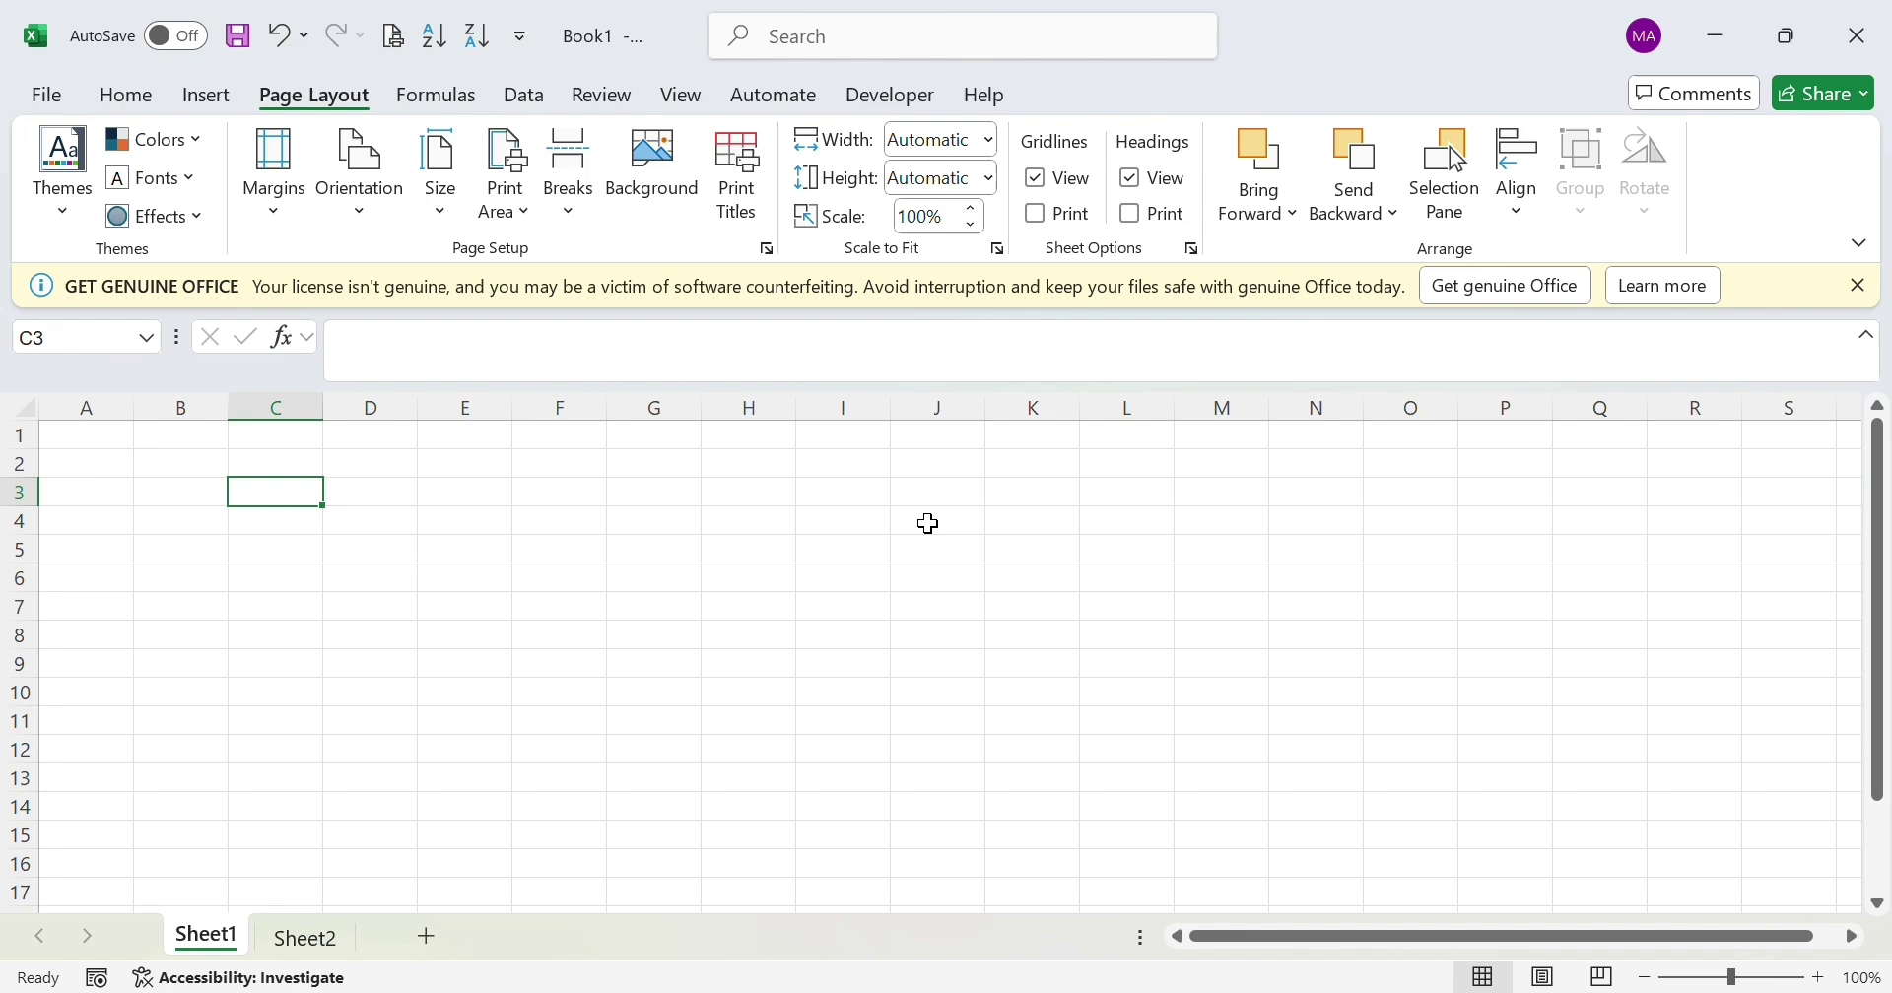
Open Sheet2 and examine the Average Grade Calculator's column headings, semester grades and QPI row
click(308, 942)
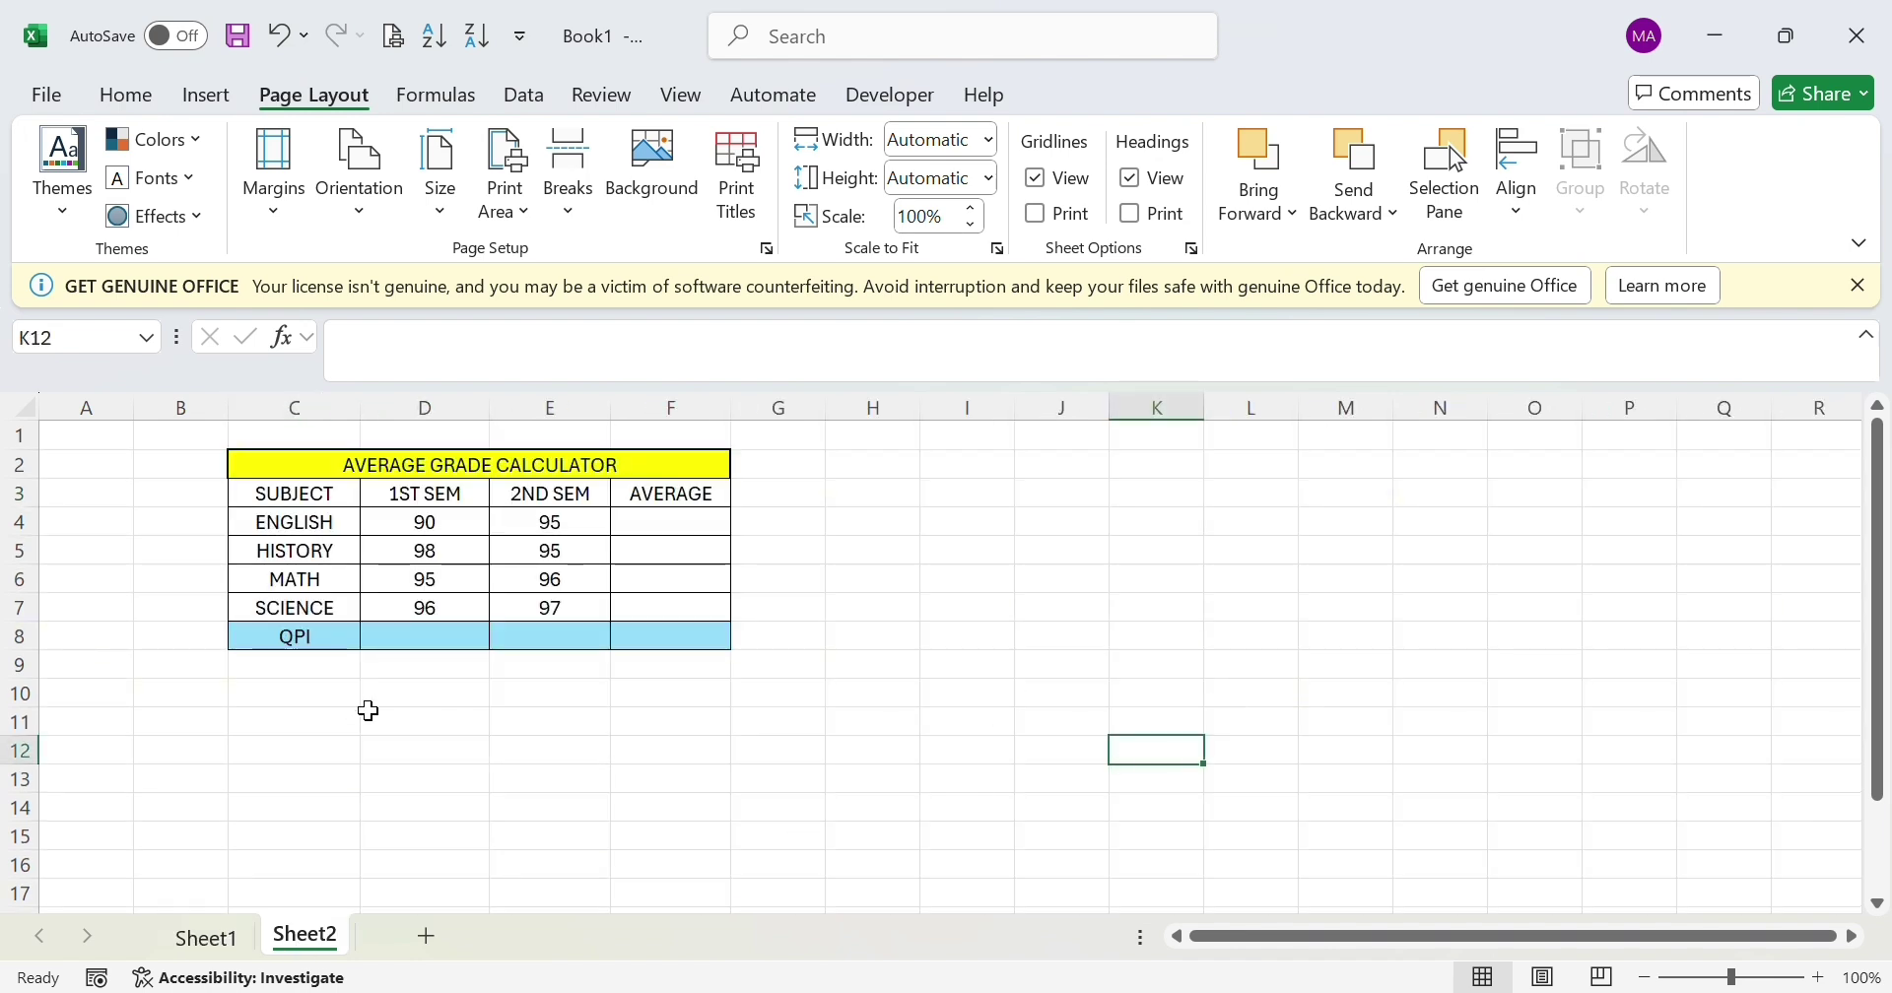
click(281, 494)
click(426, 499)
click(520, 502)
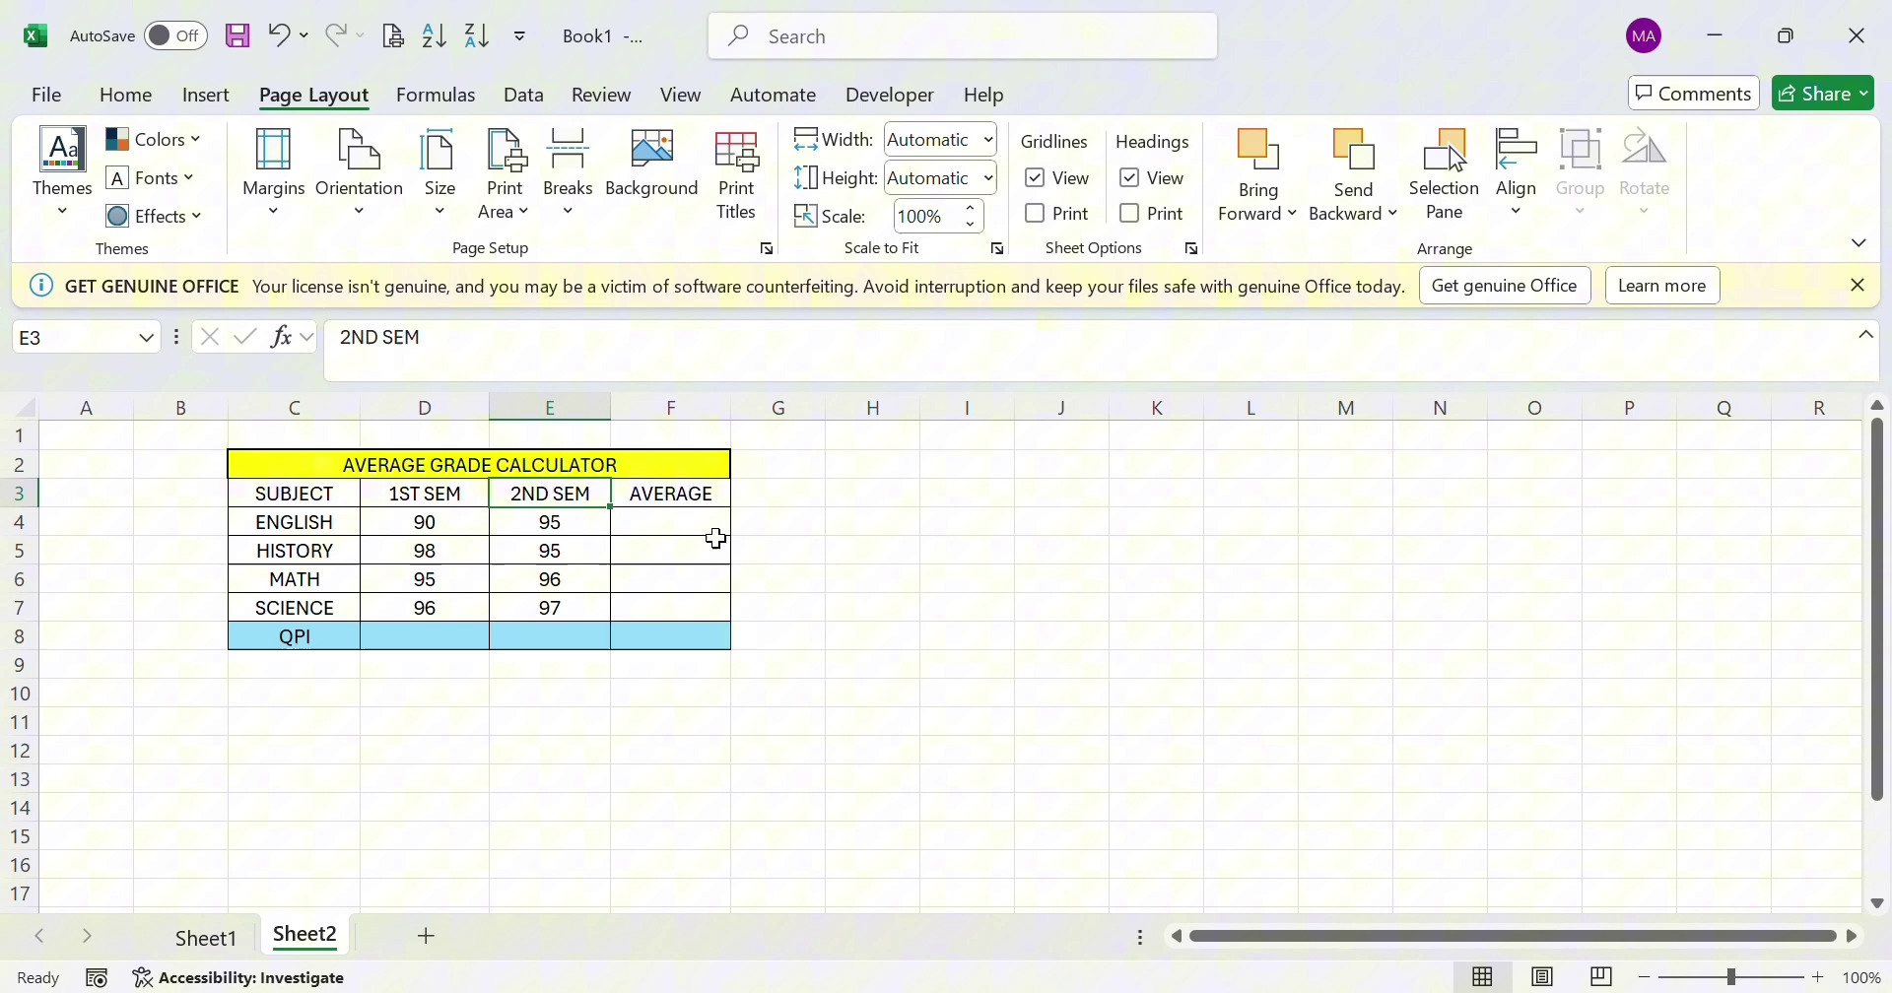
click(705, 532)
click(570, 723)
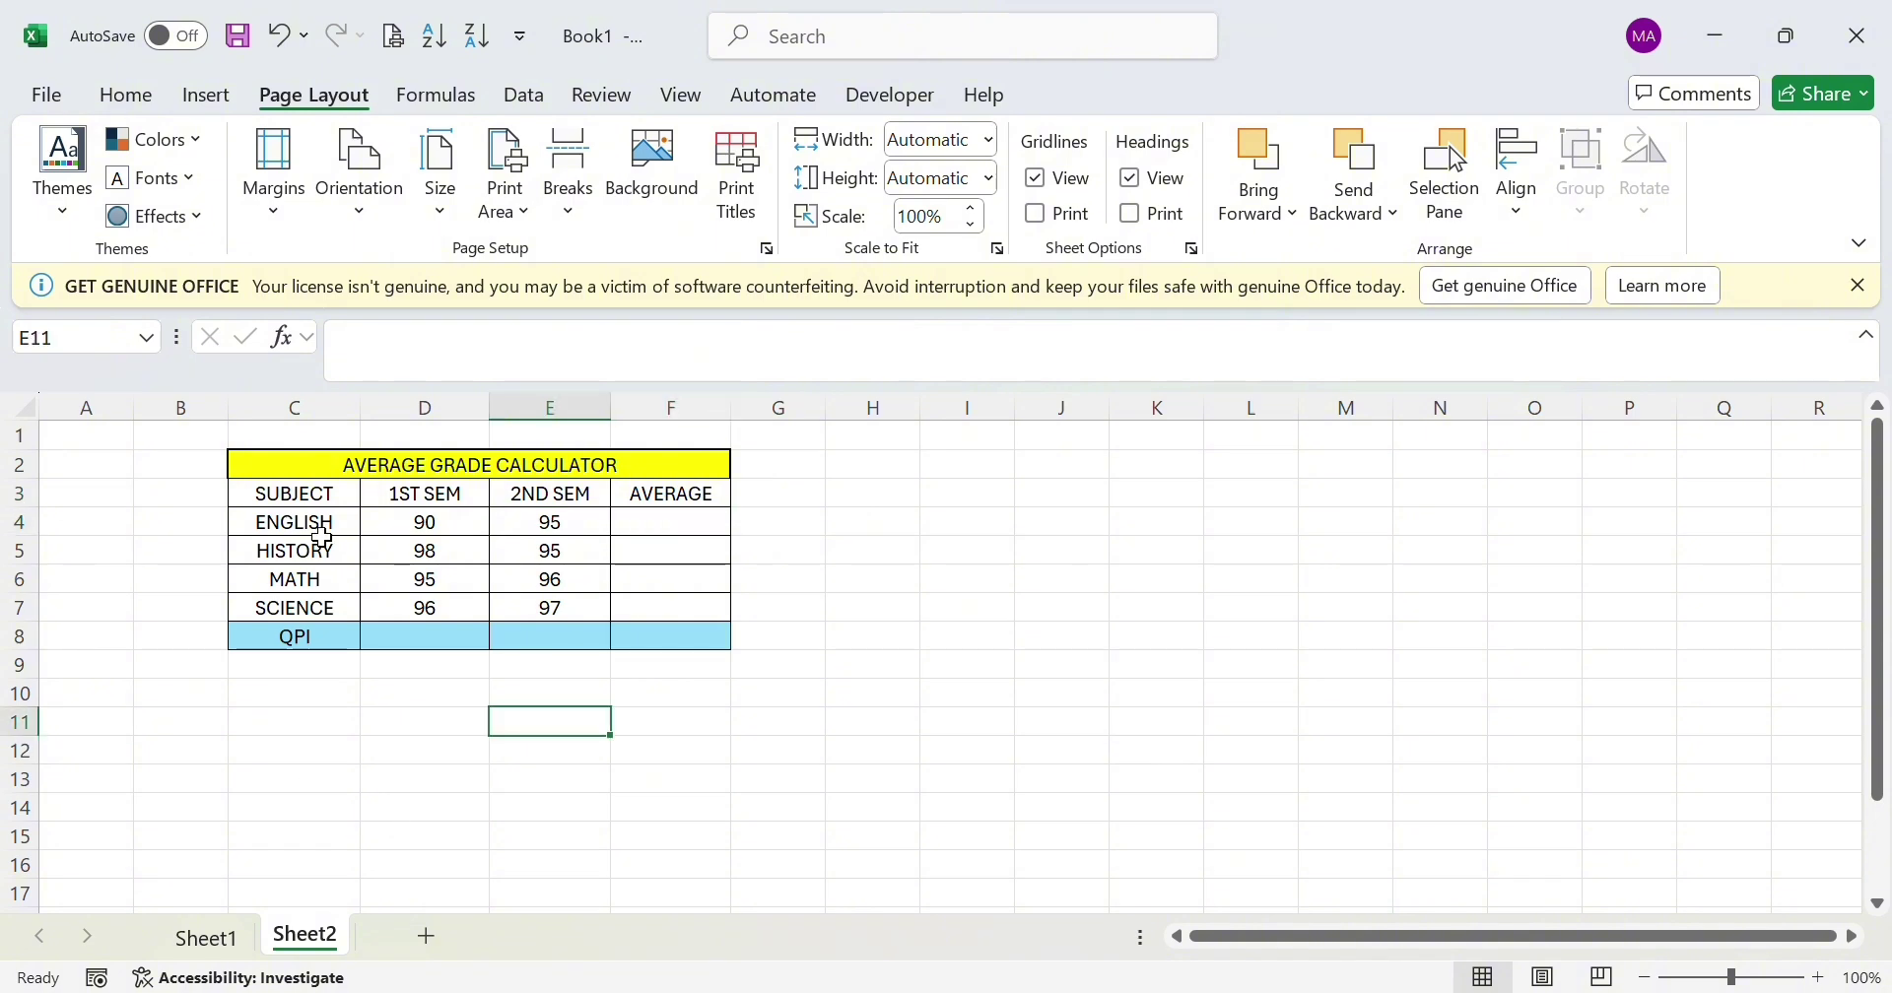
click(350, 783)
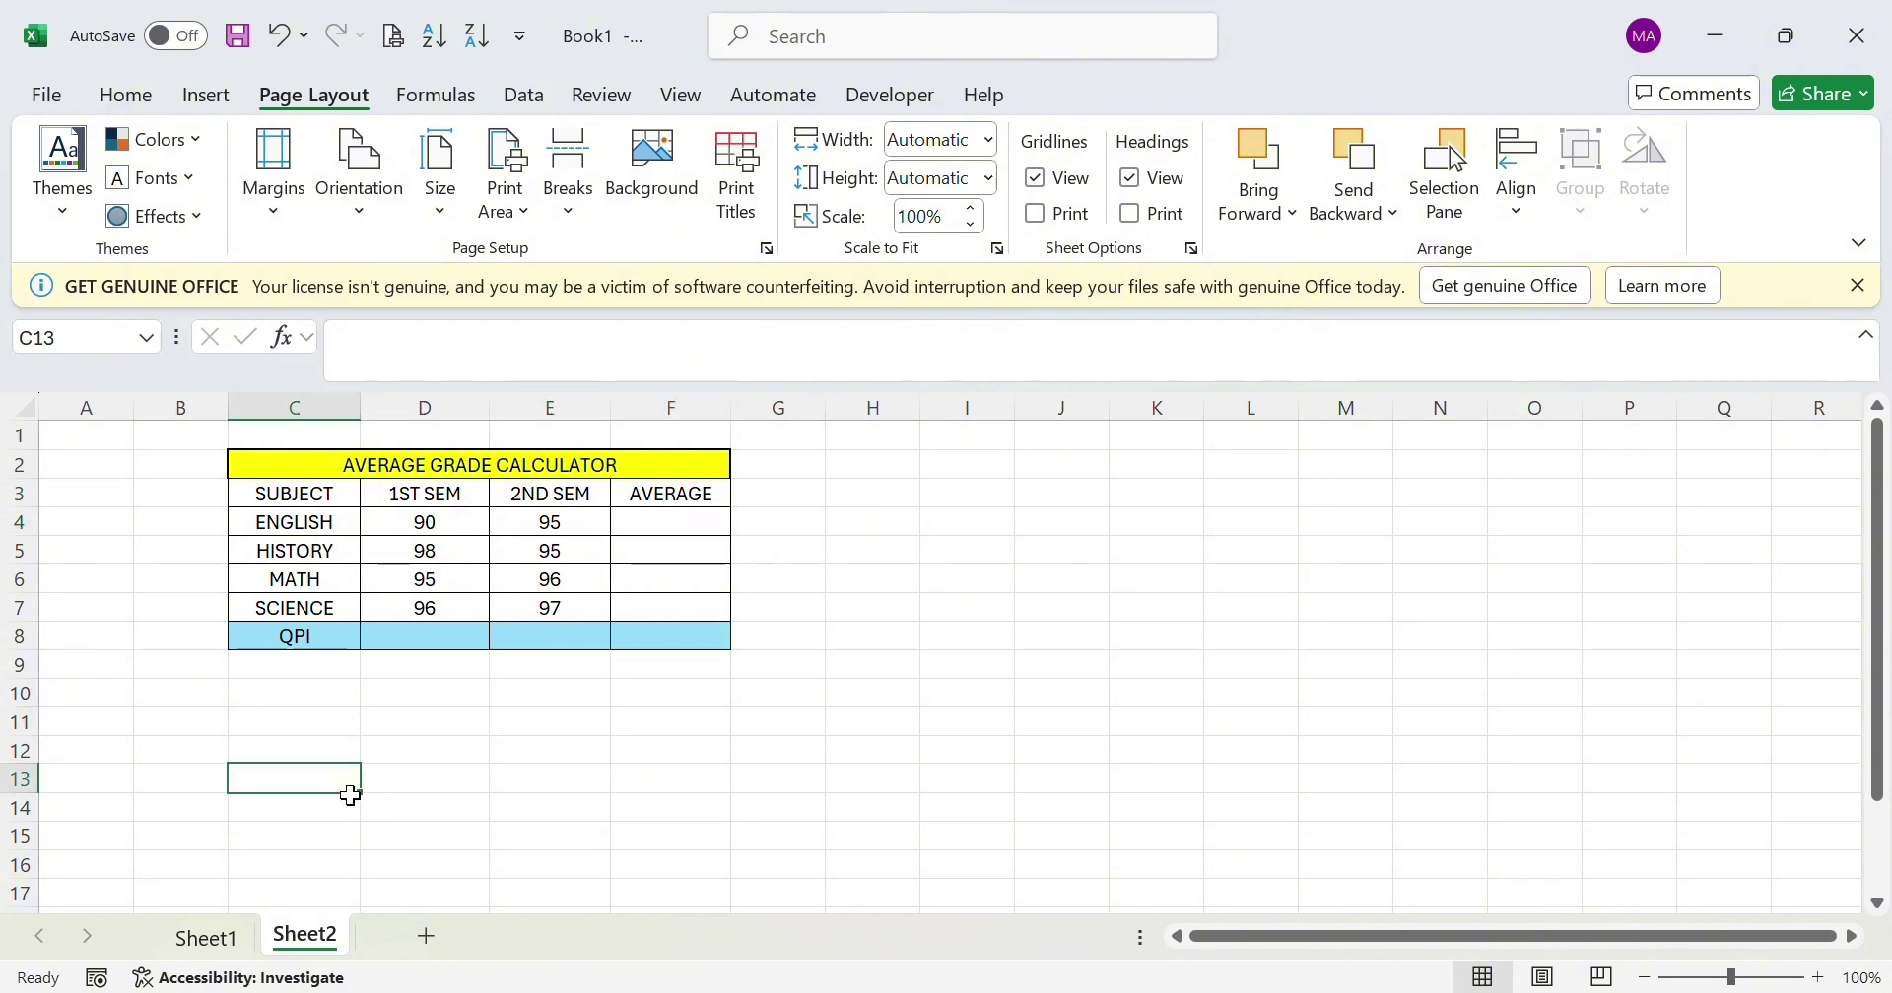
click(426, 639)
click(467, 536)
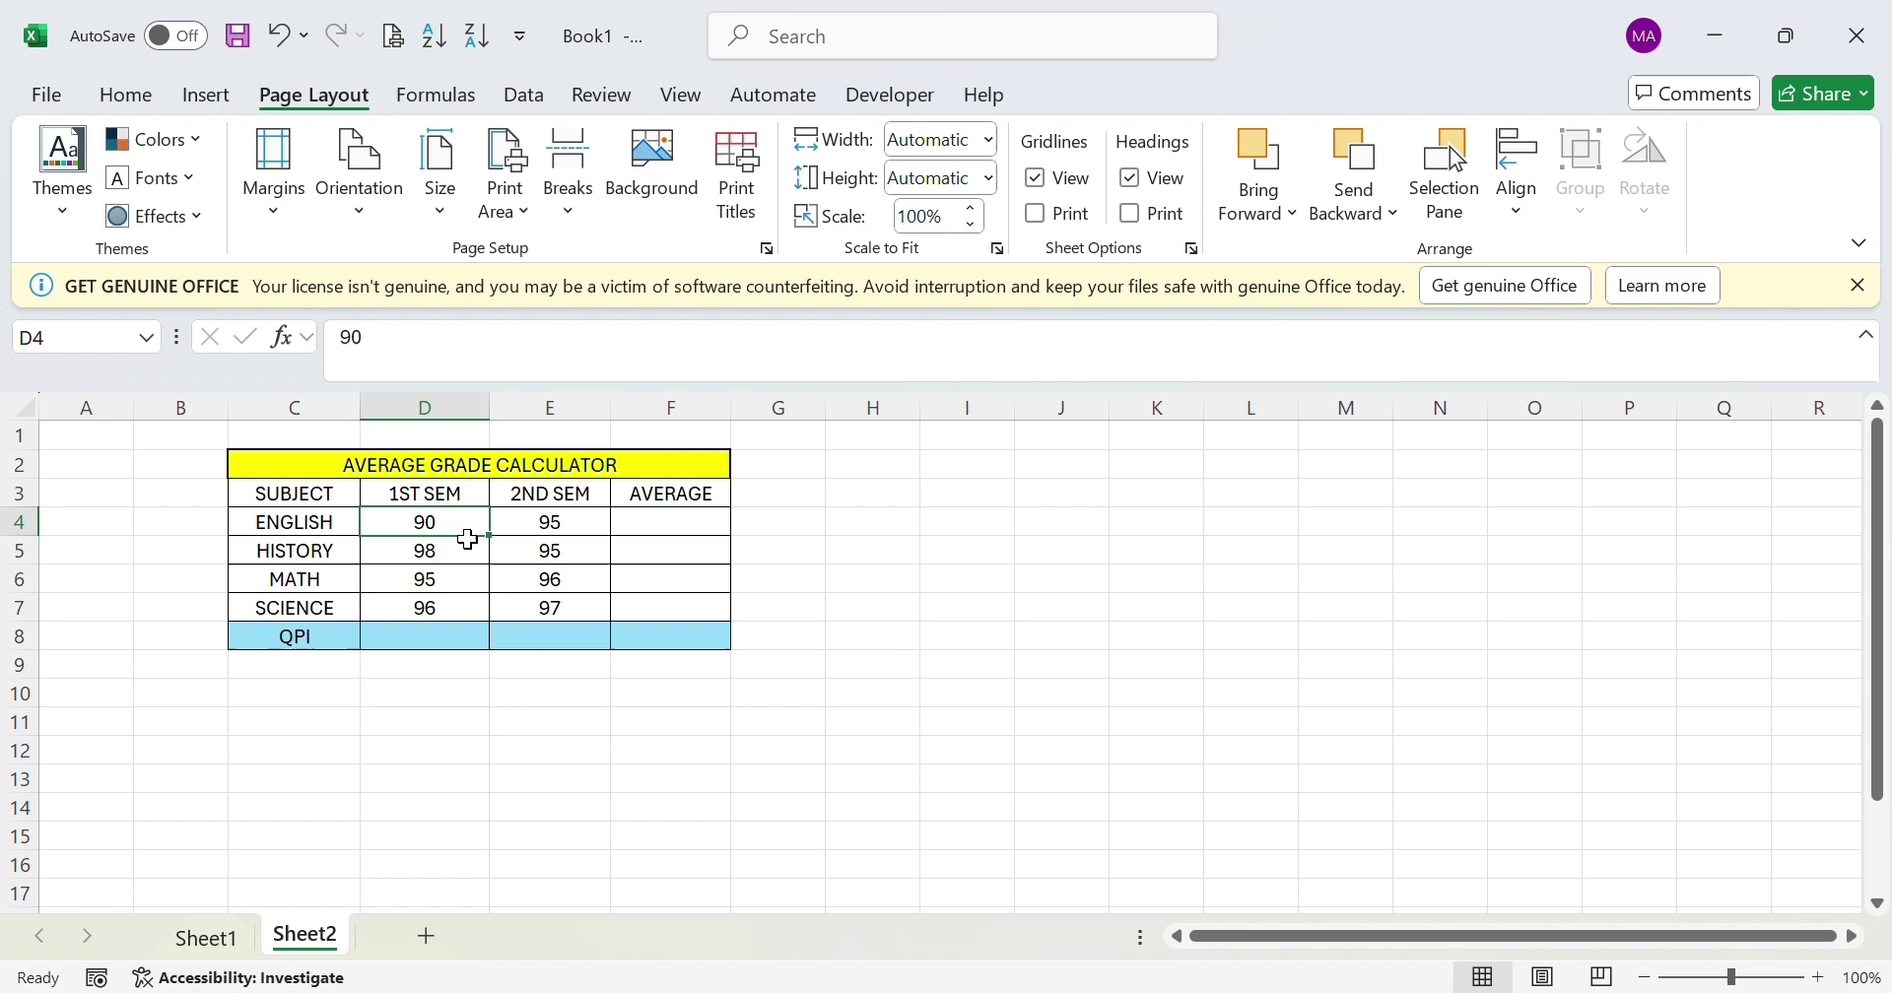
click(601, 523)
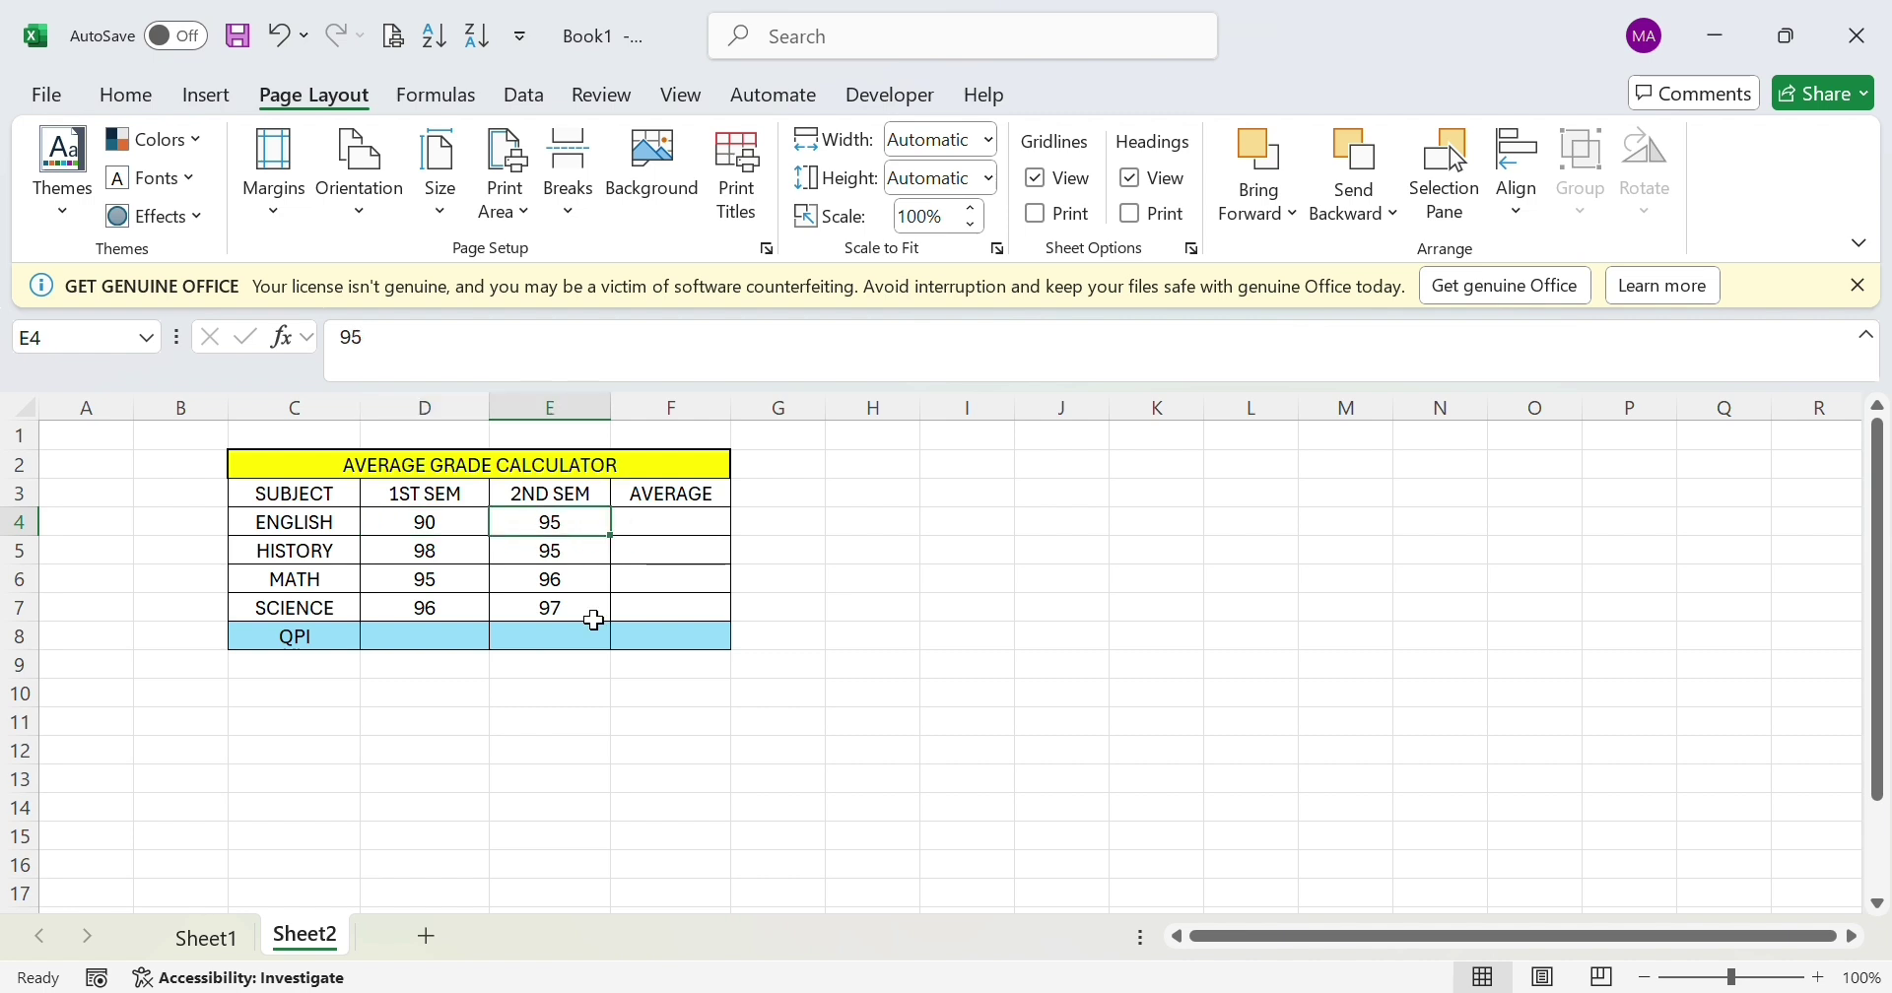
click(589, 666)
Calculate the 1st-semester QPI in cell D8 with the formula =AVERAGE(D4:D7)
click(424, 637)
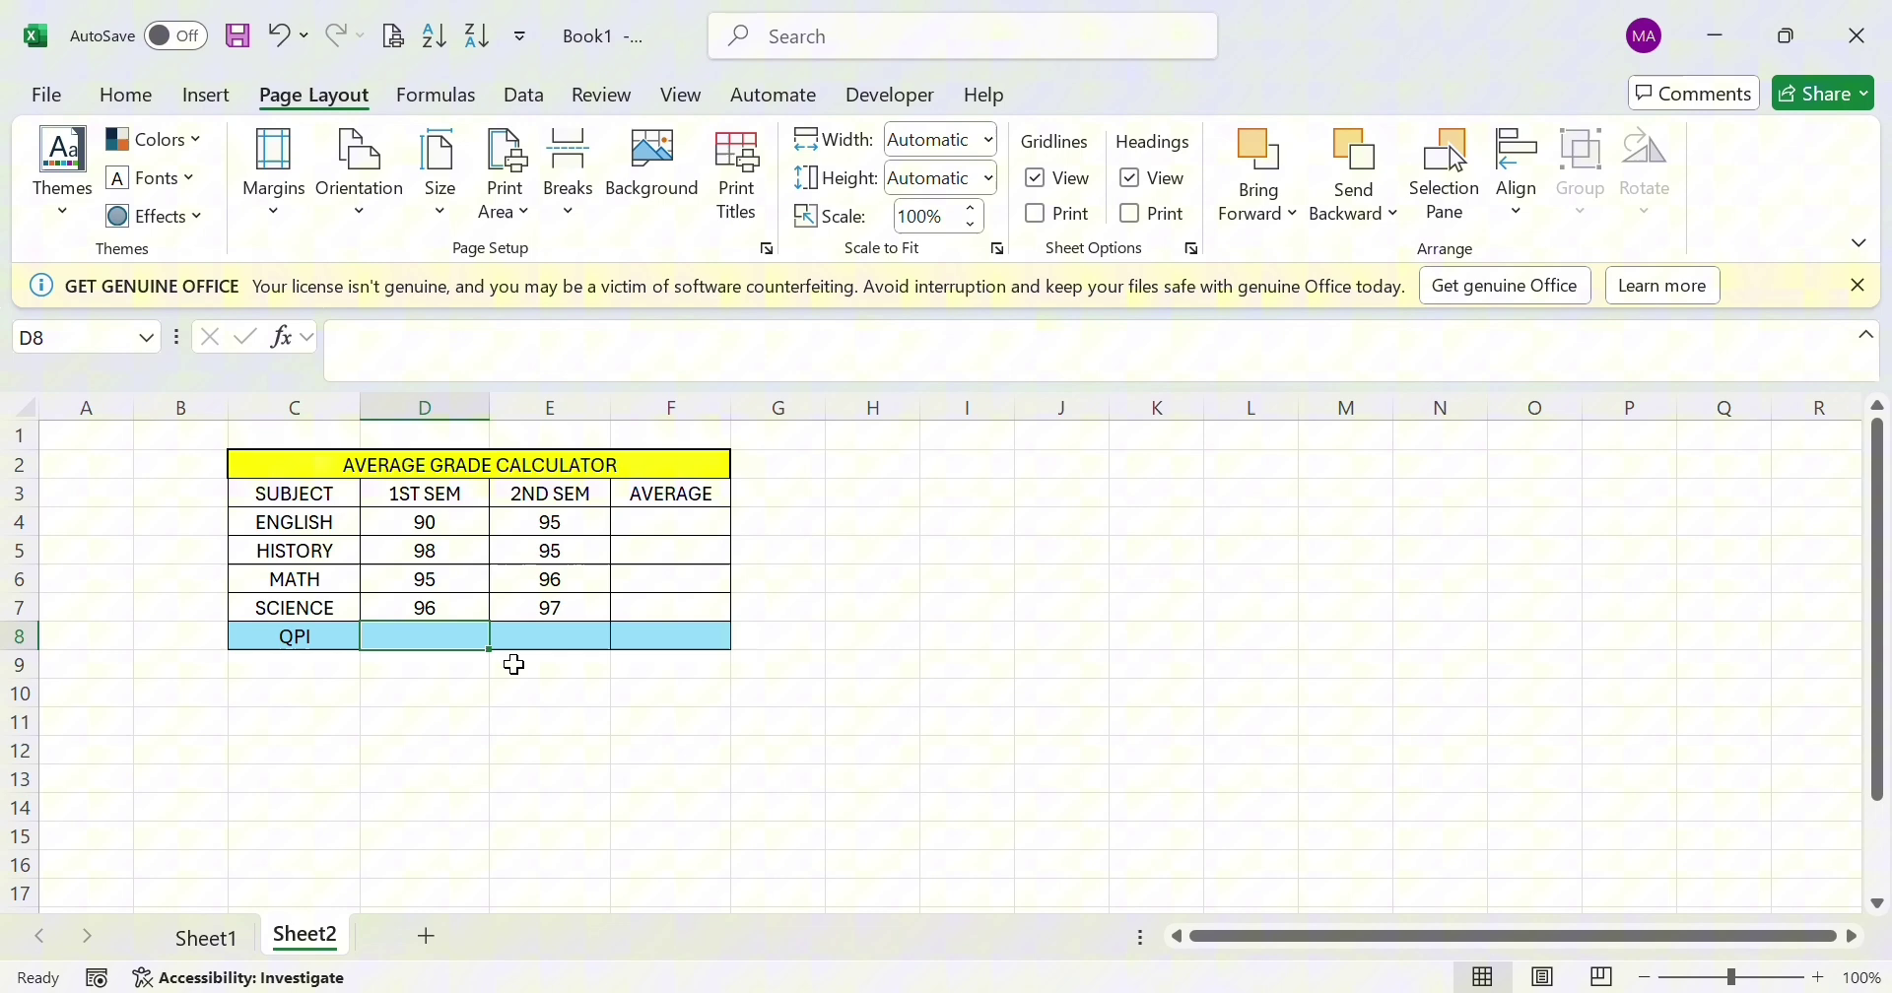
text(=)
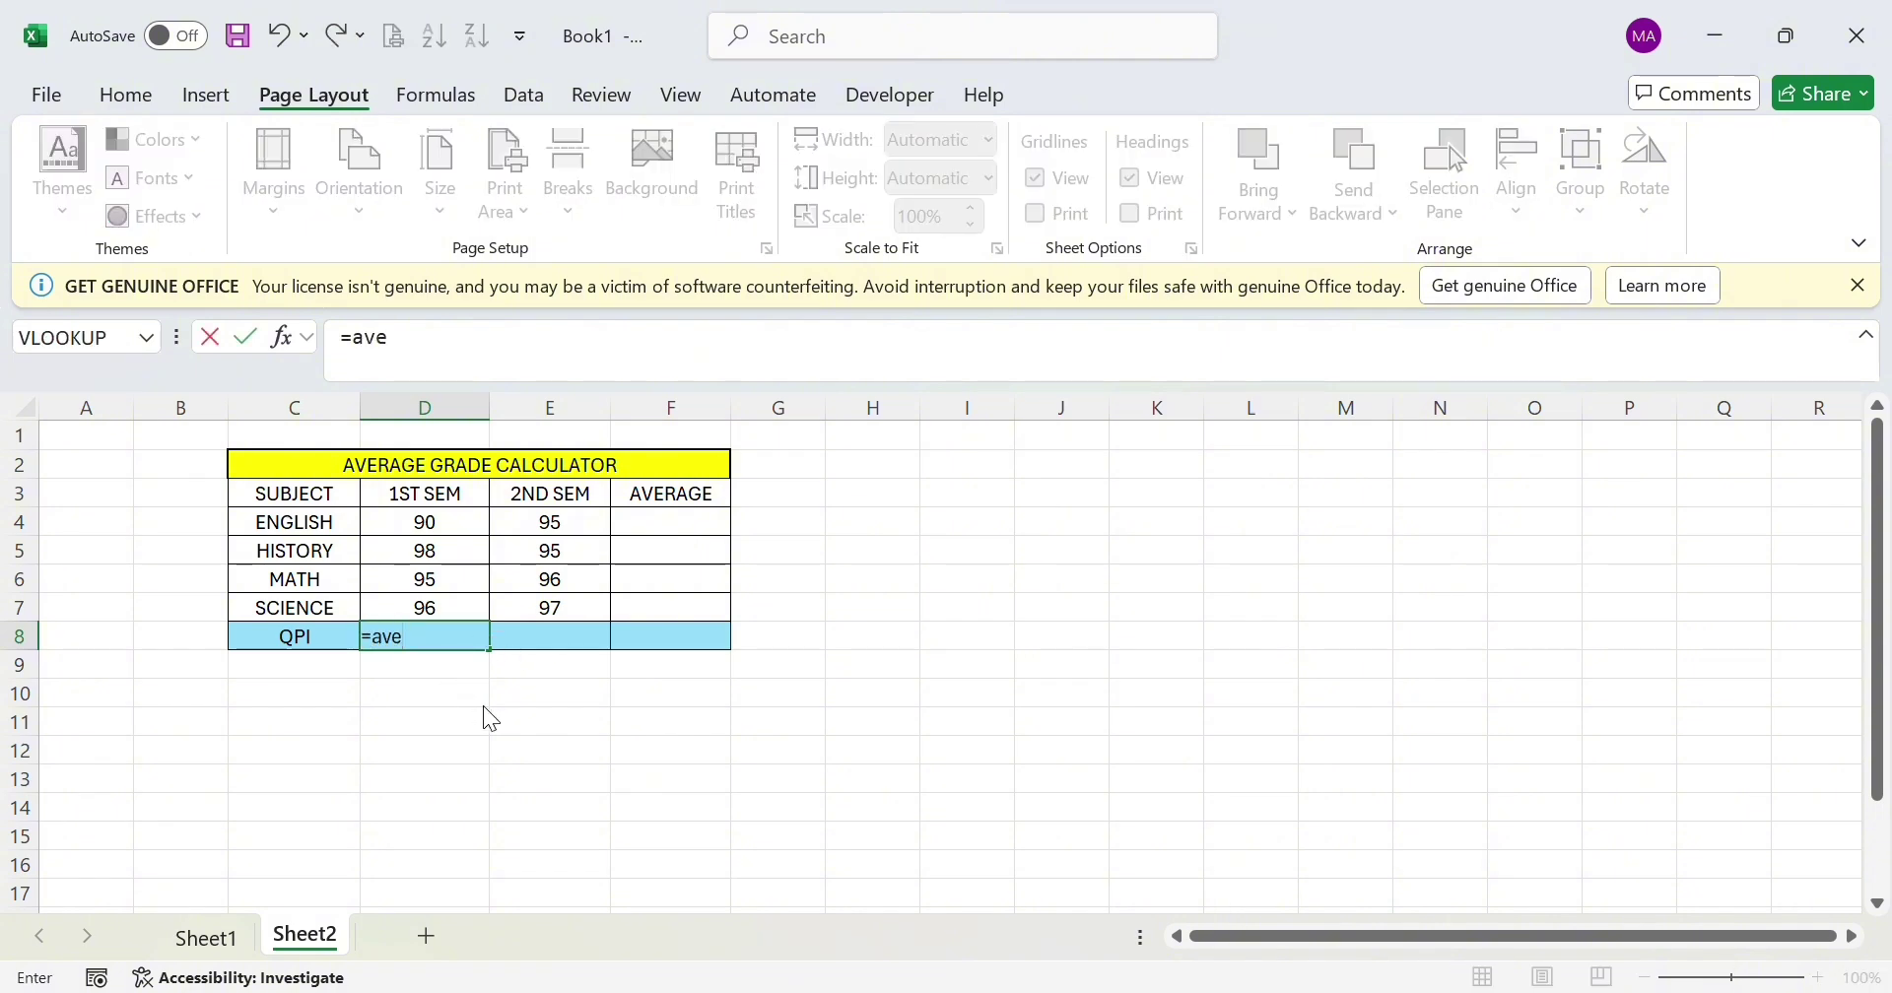
text(ave)
key(Tab)
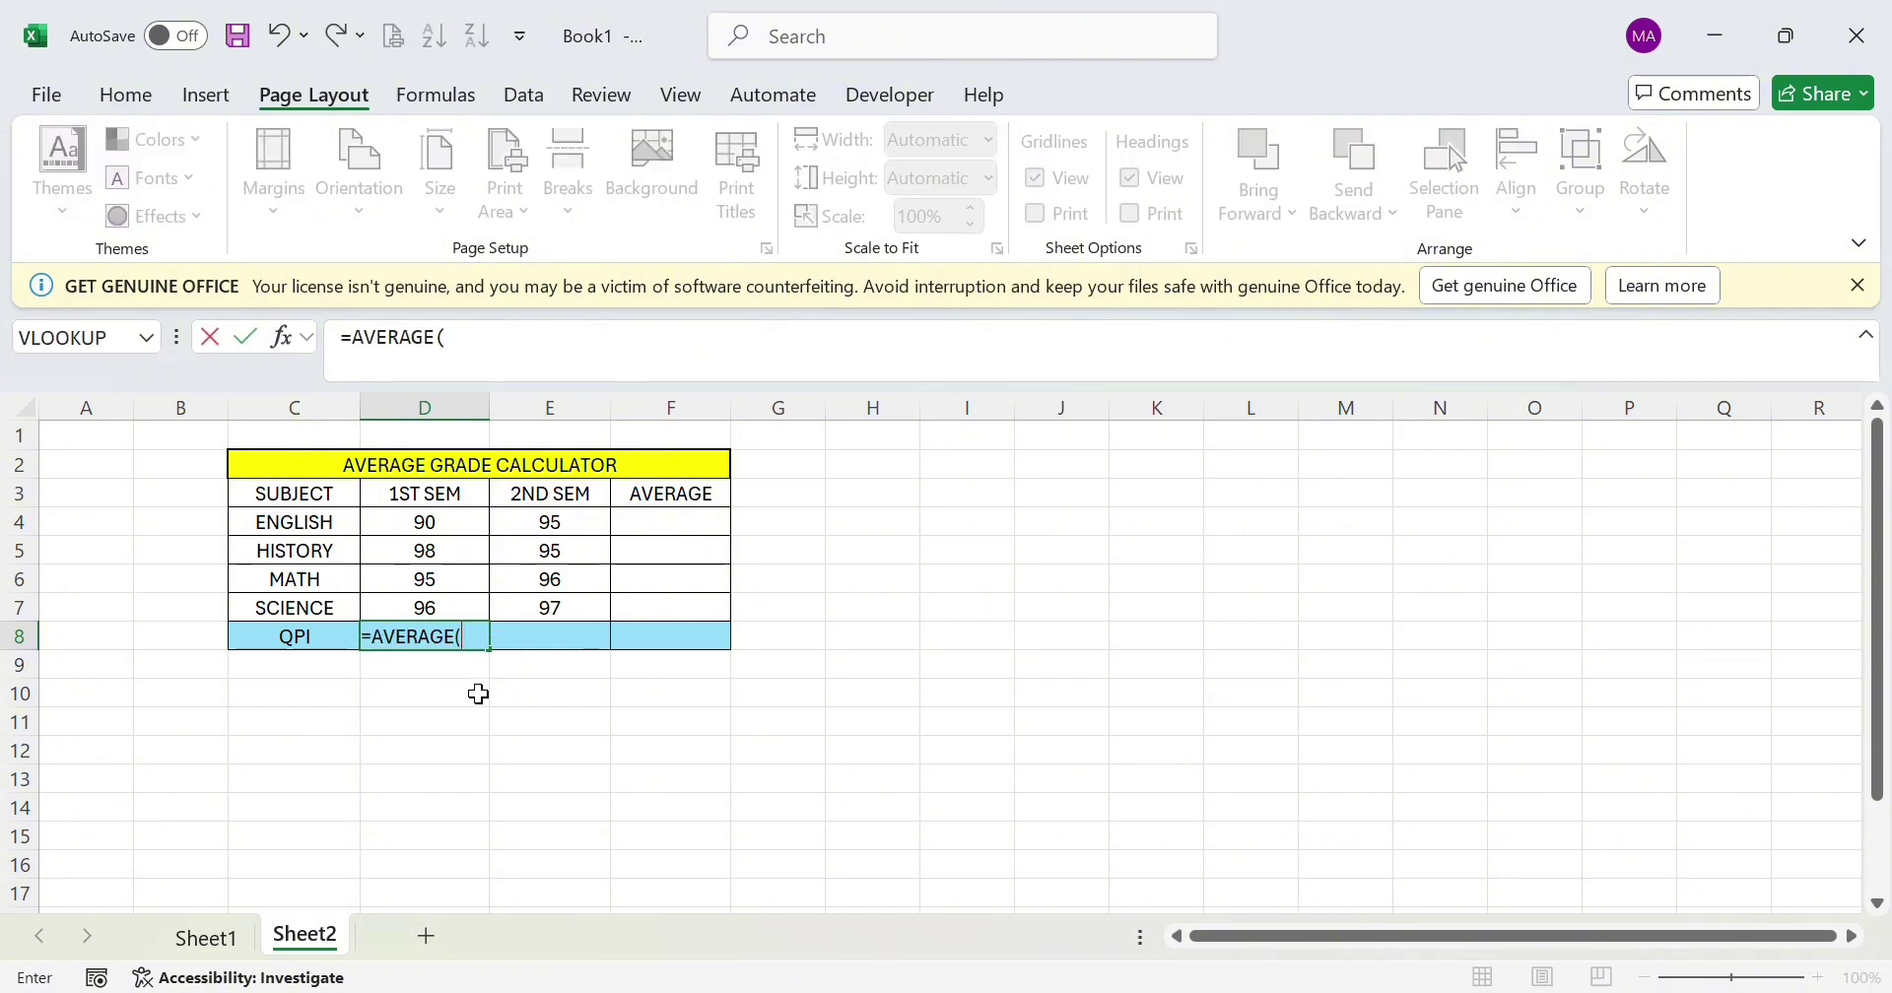
click(458, 526)
drag(458, 525, 464, 615)
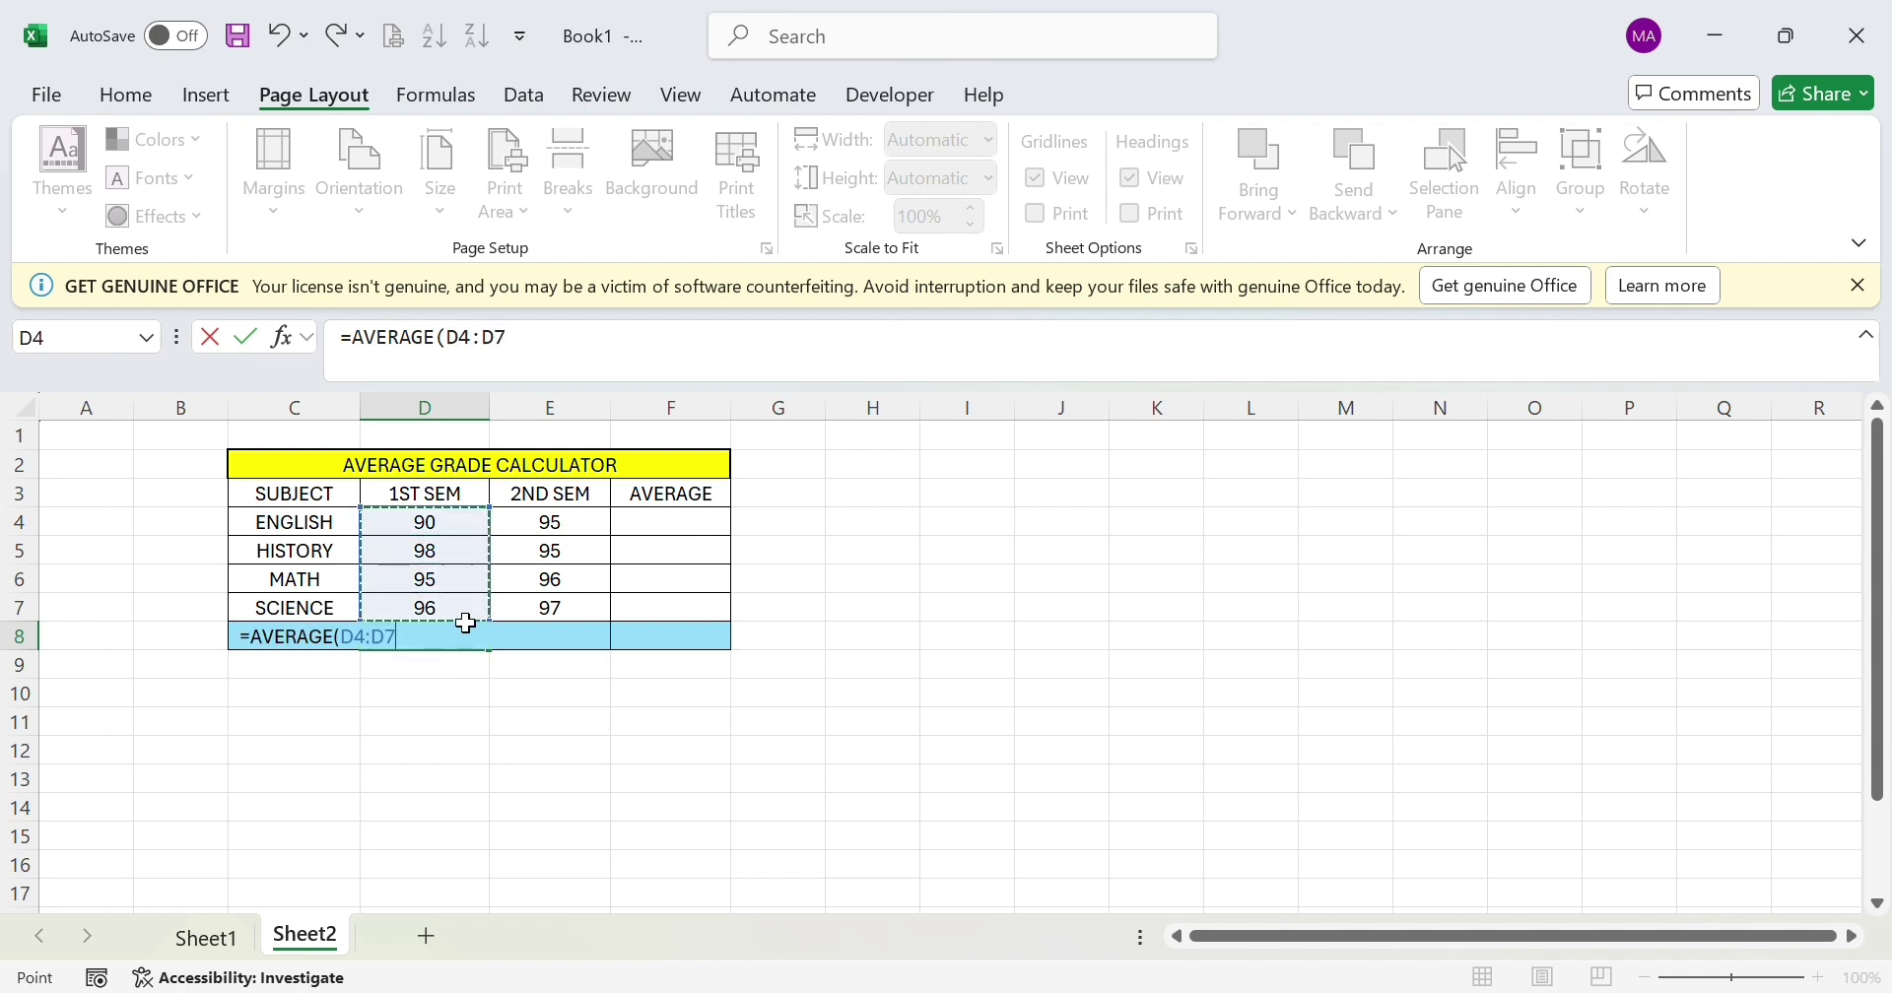
key(Return)
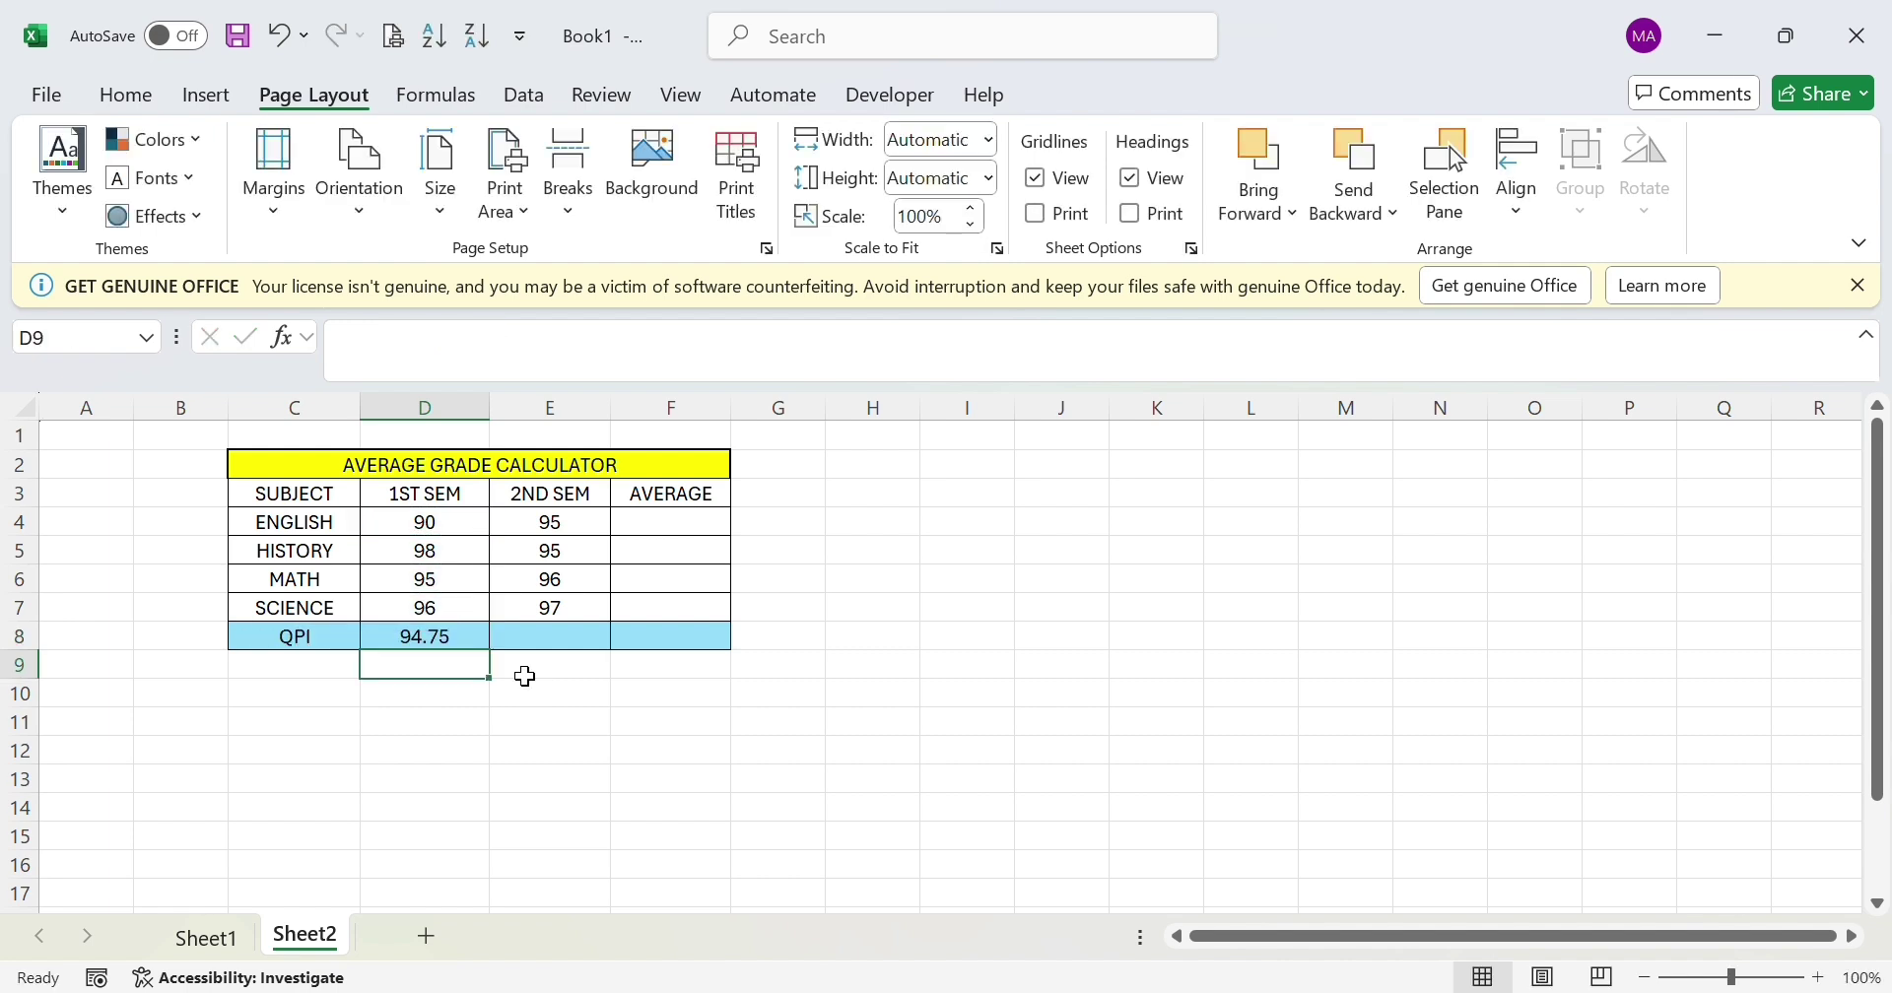
Fill the QPI formula from D8 across to E8 for the 2nd semester
click(482, 645)
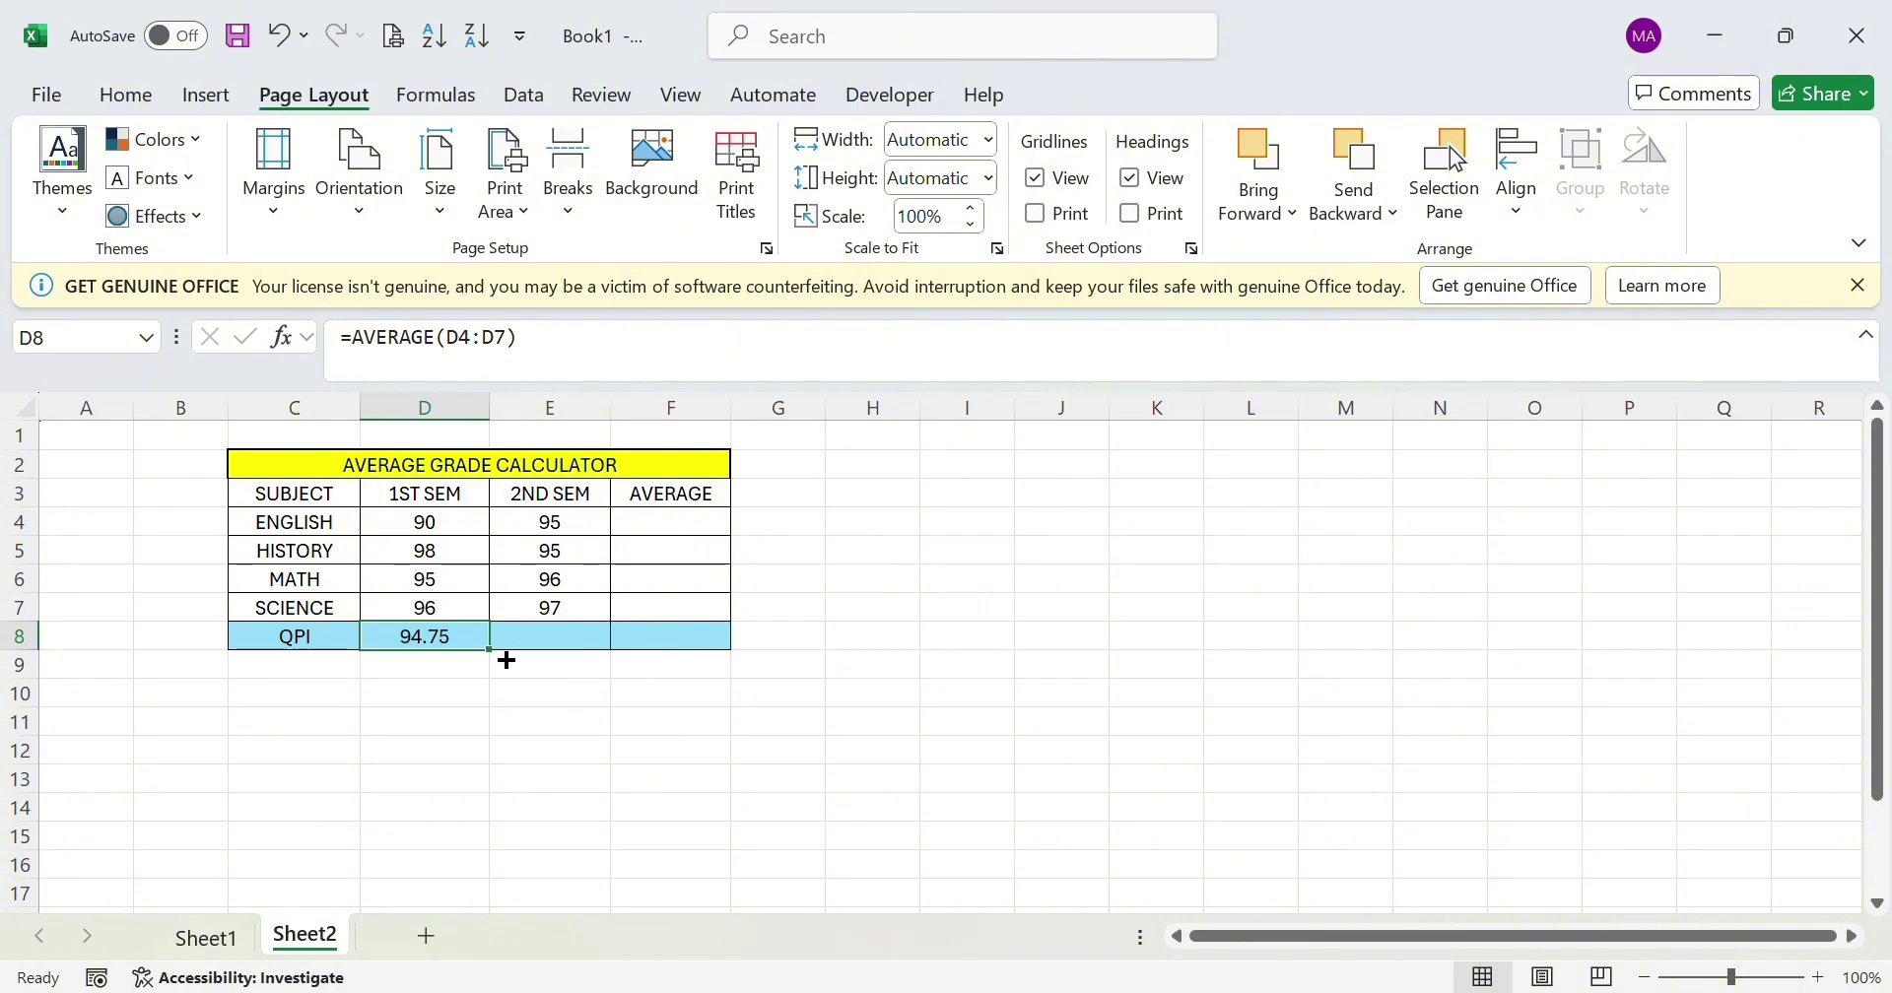
drag(507, 660, 587, 650)
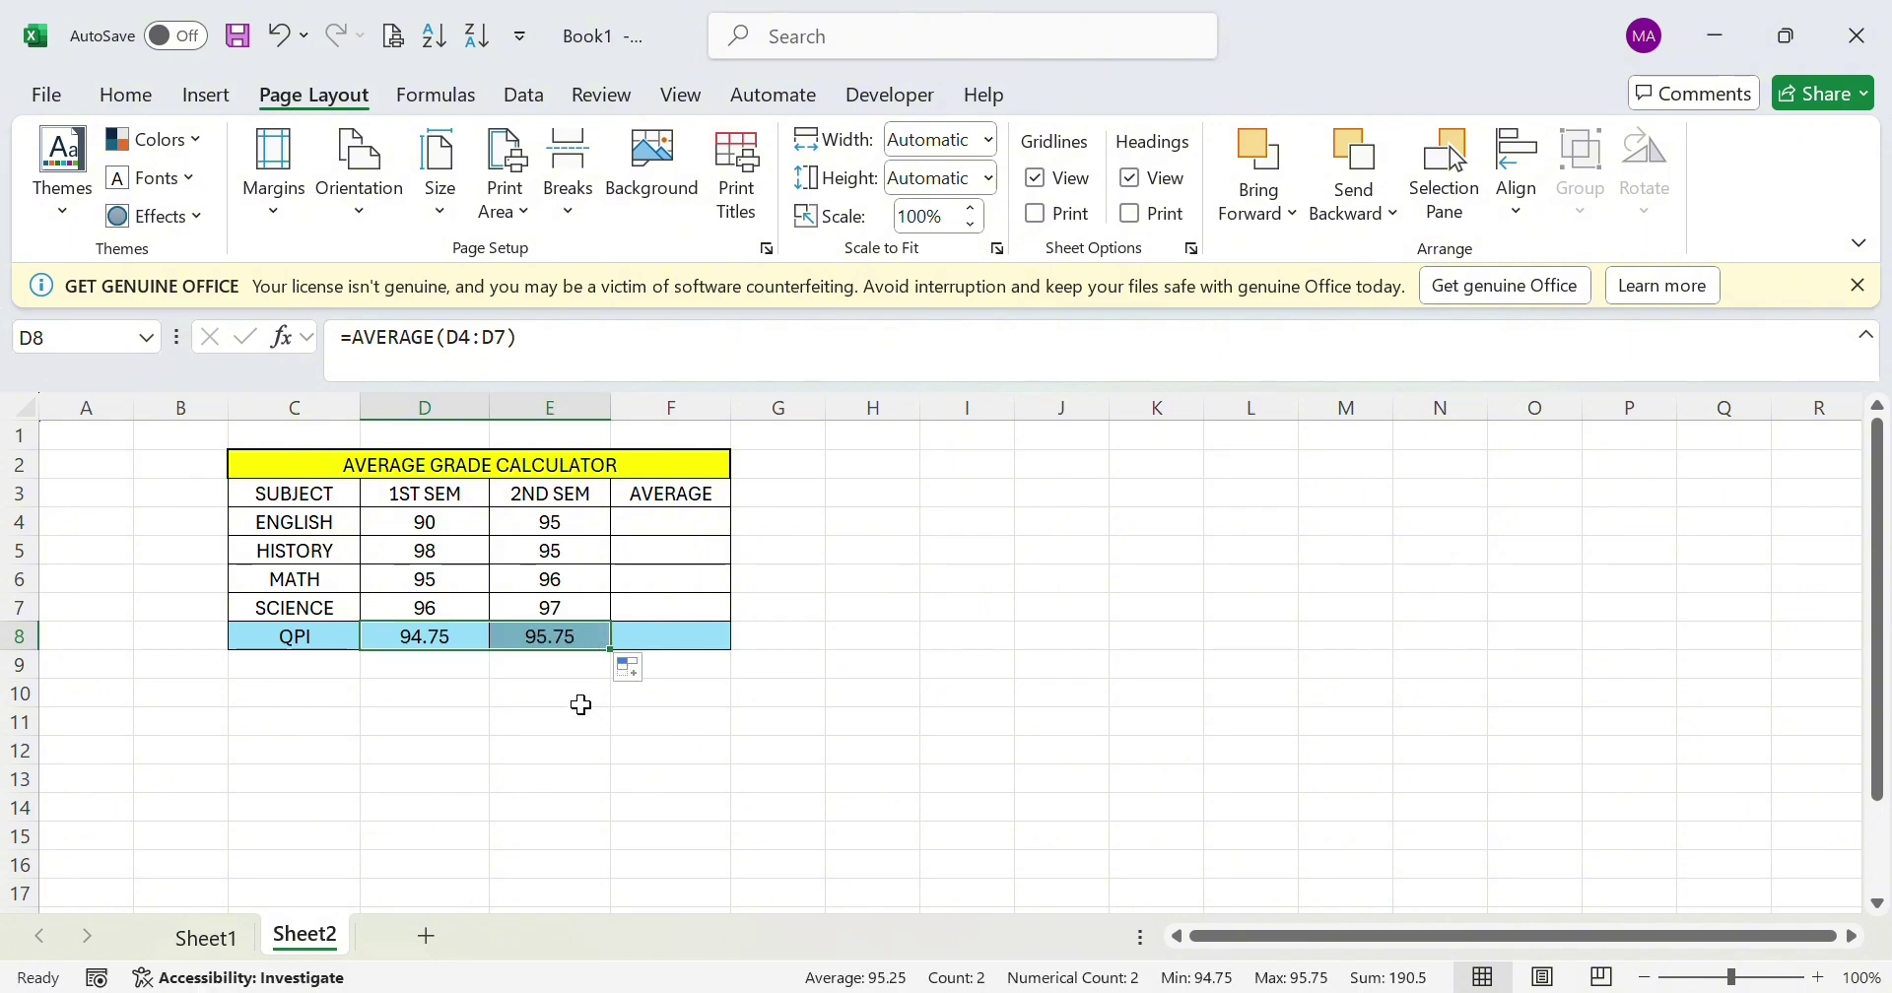
click(576, 695)
Calculate the English average in cell F4 with the formula =AVERAGE(D4:E4)
click(716, 532)
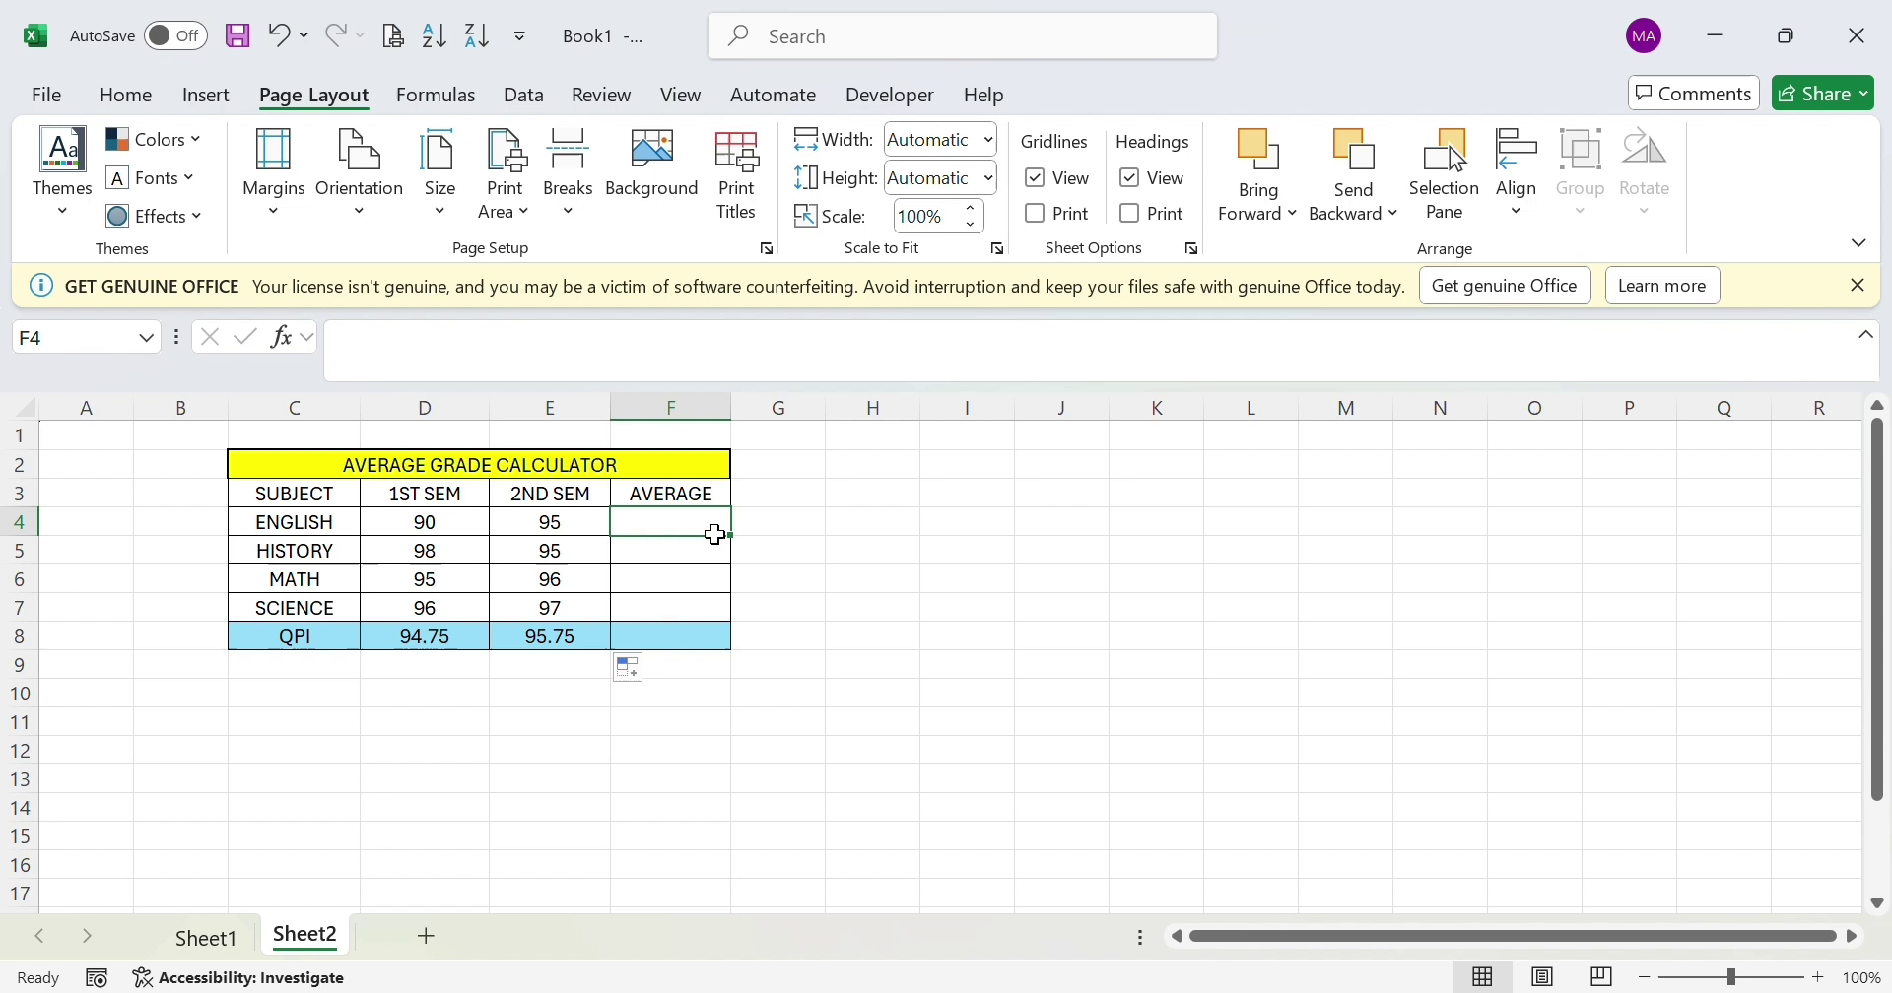
text(=)
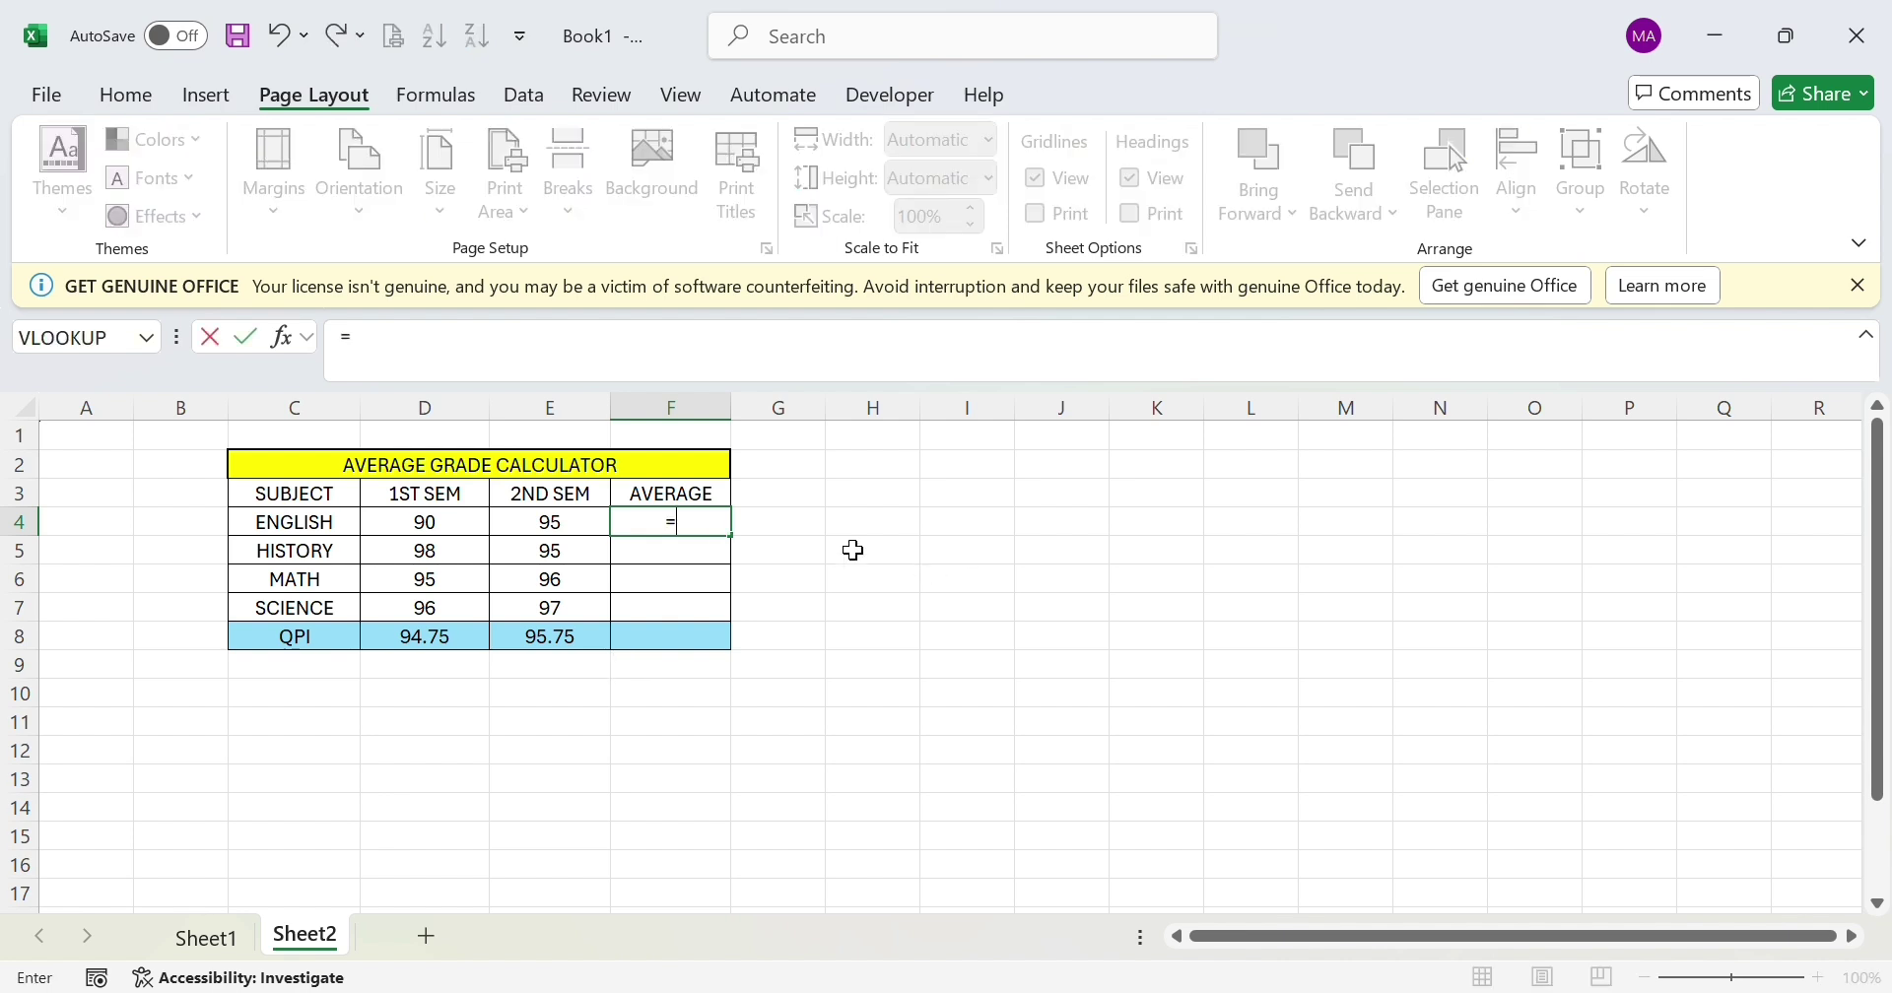
text(ave)
key(Tab)
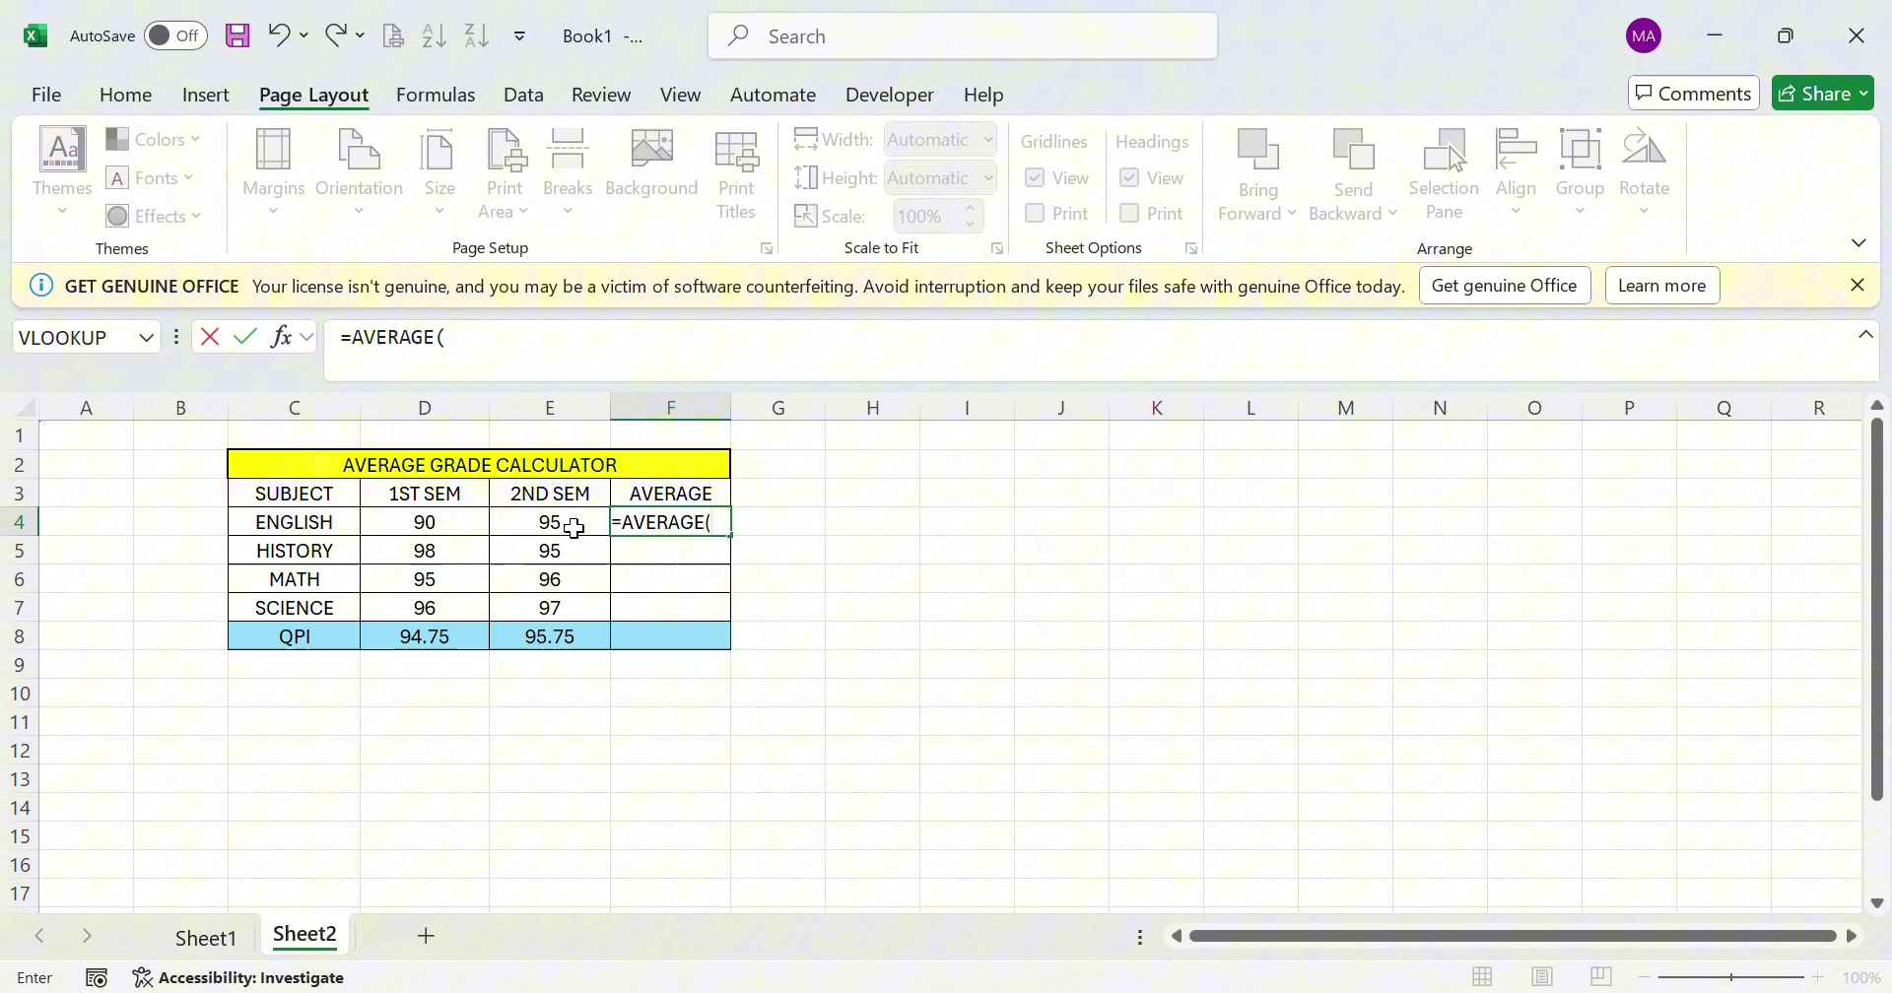
click(448, 527)
mouse_move(522, 529)
mouse_down()
mouse_move(537, 497)
mouse_move(537, 524)
mouse_up()
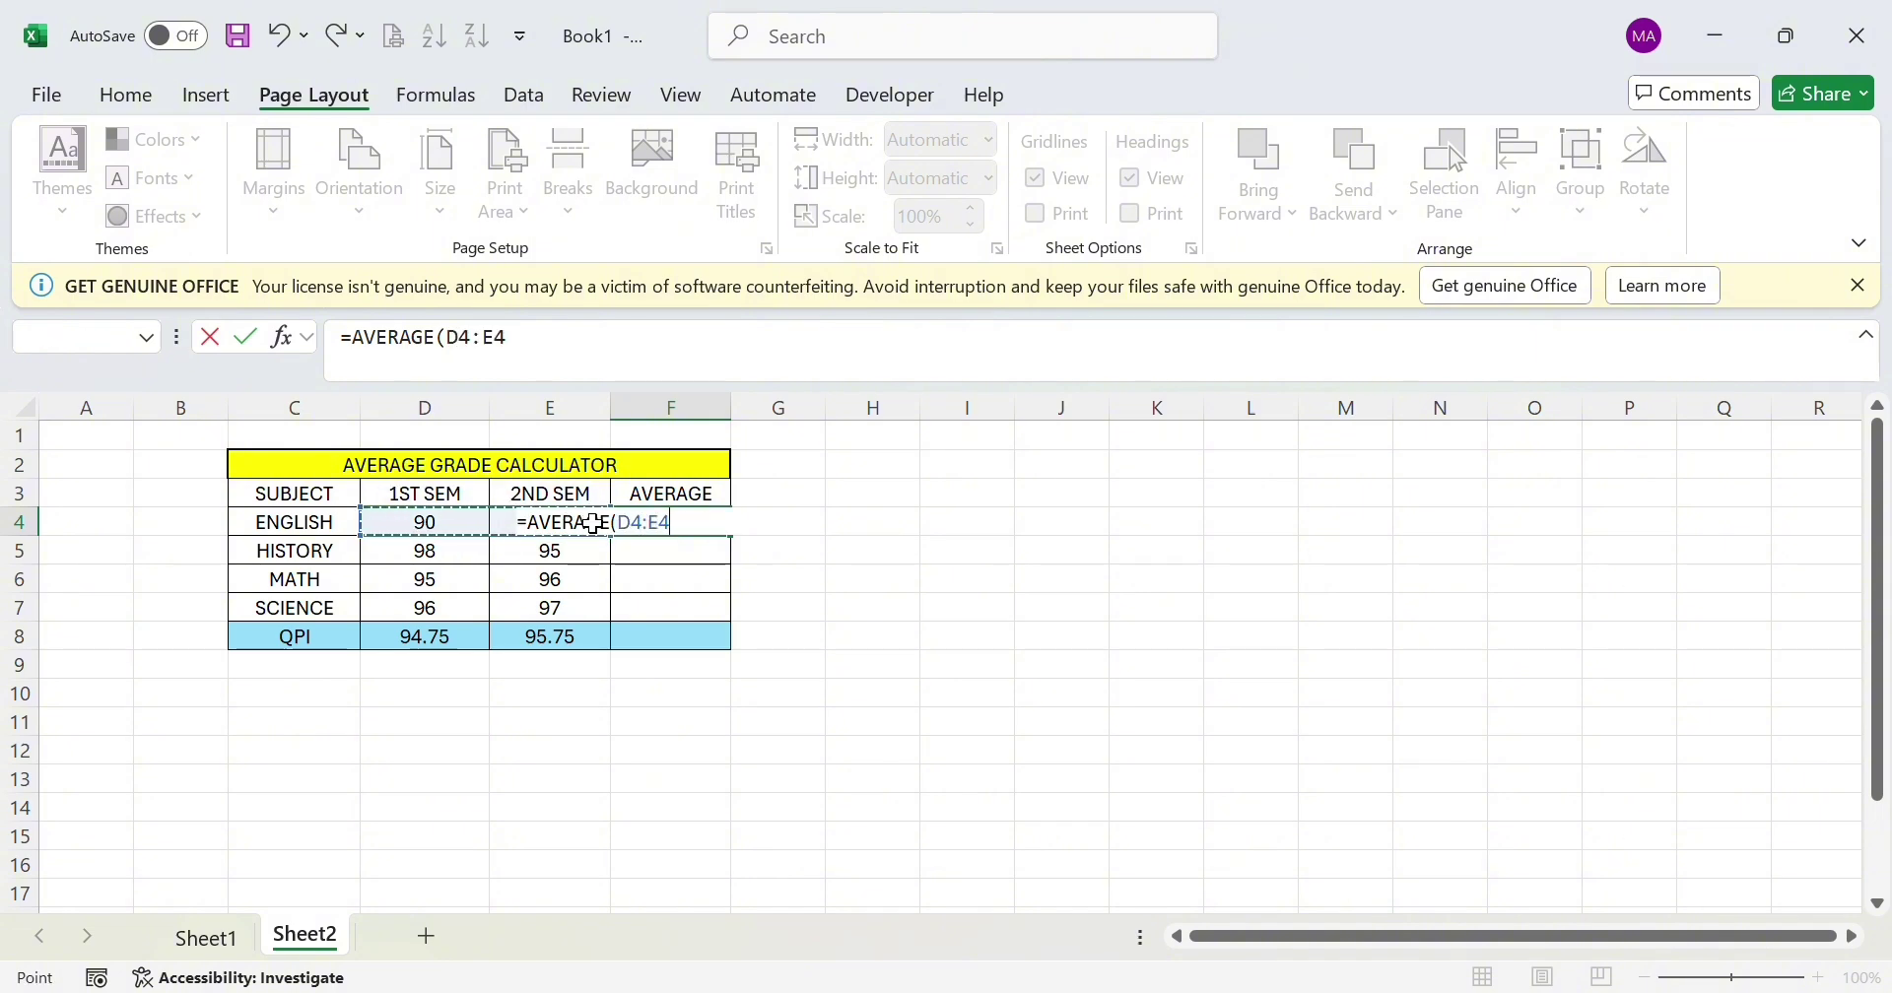
key(Return)
Fill the average formula from F4 down to F7 for History, Math and Science
click(701, 530)
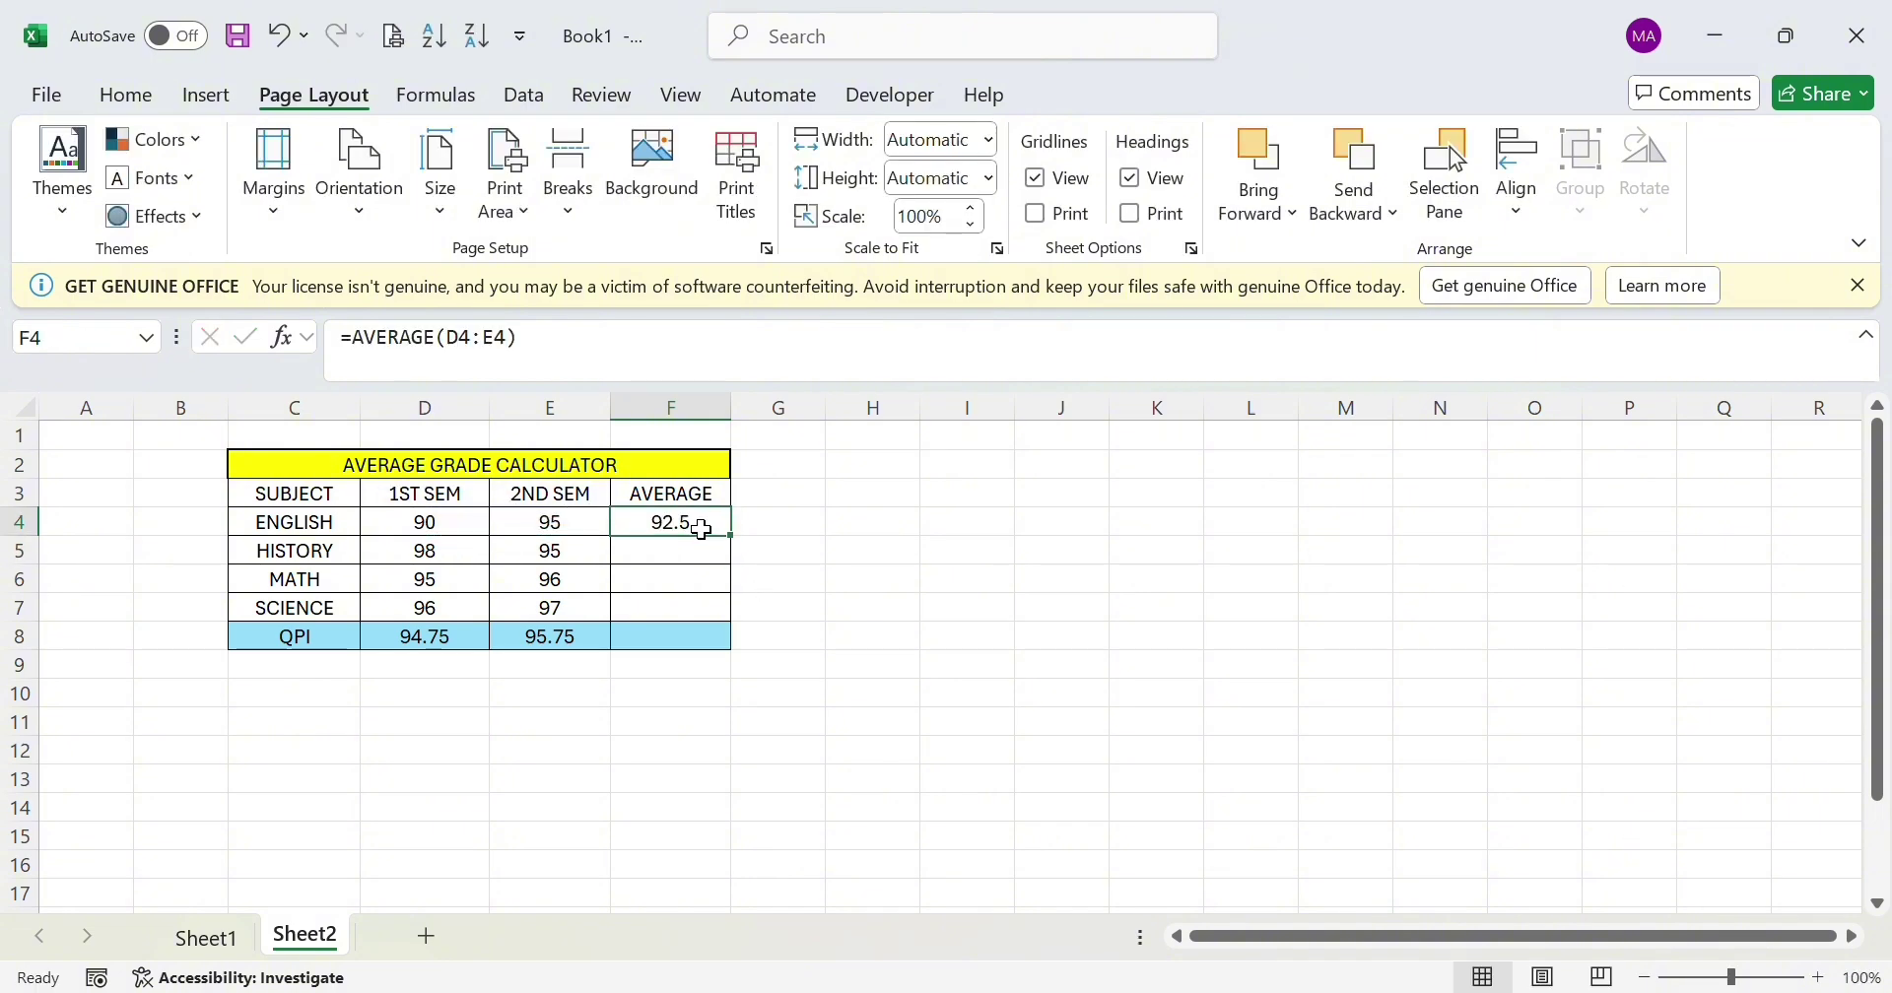
drag(746, 545, 745, 625)
click(804, 610)
Fill the QPI formula from E8 across to F8 for the overall average
click(701, 640)
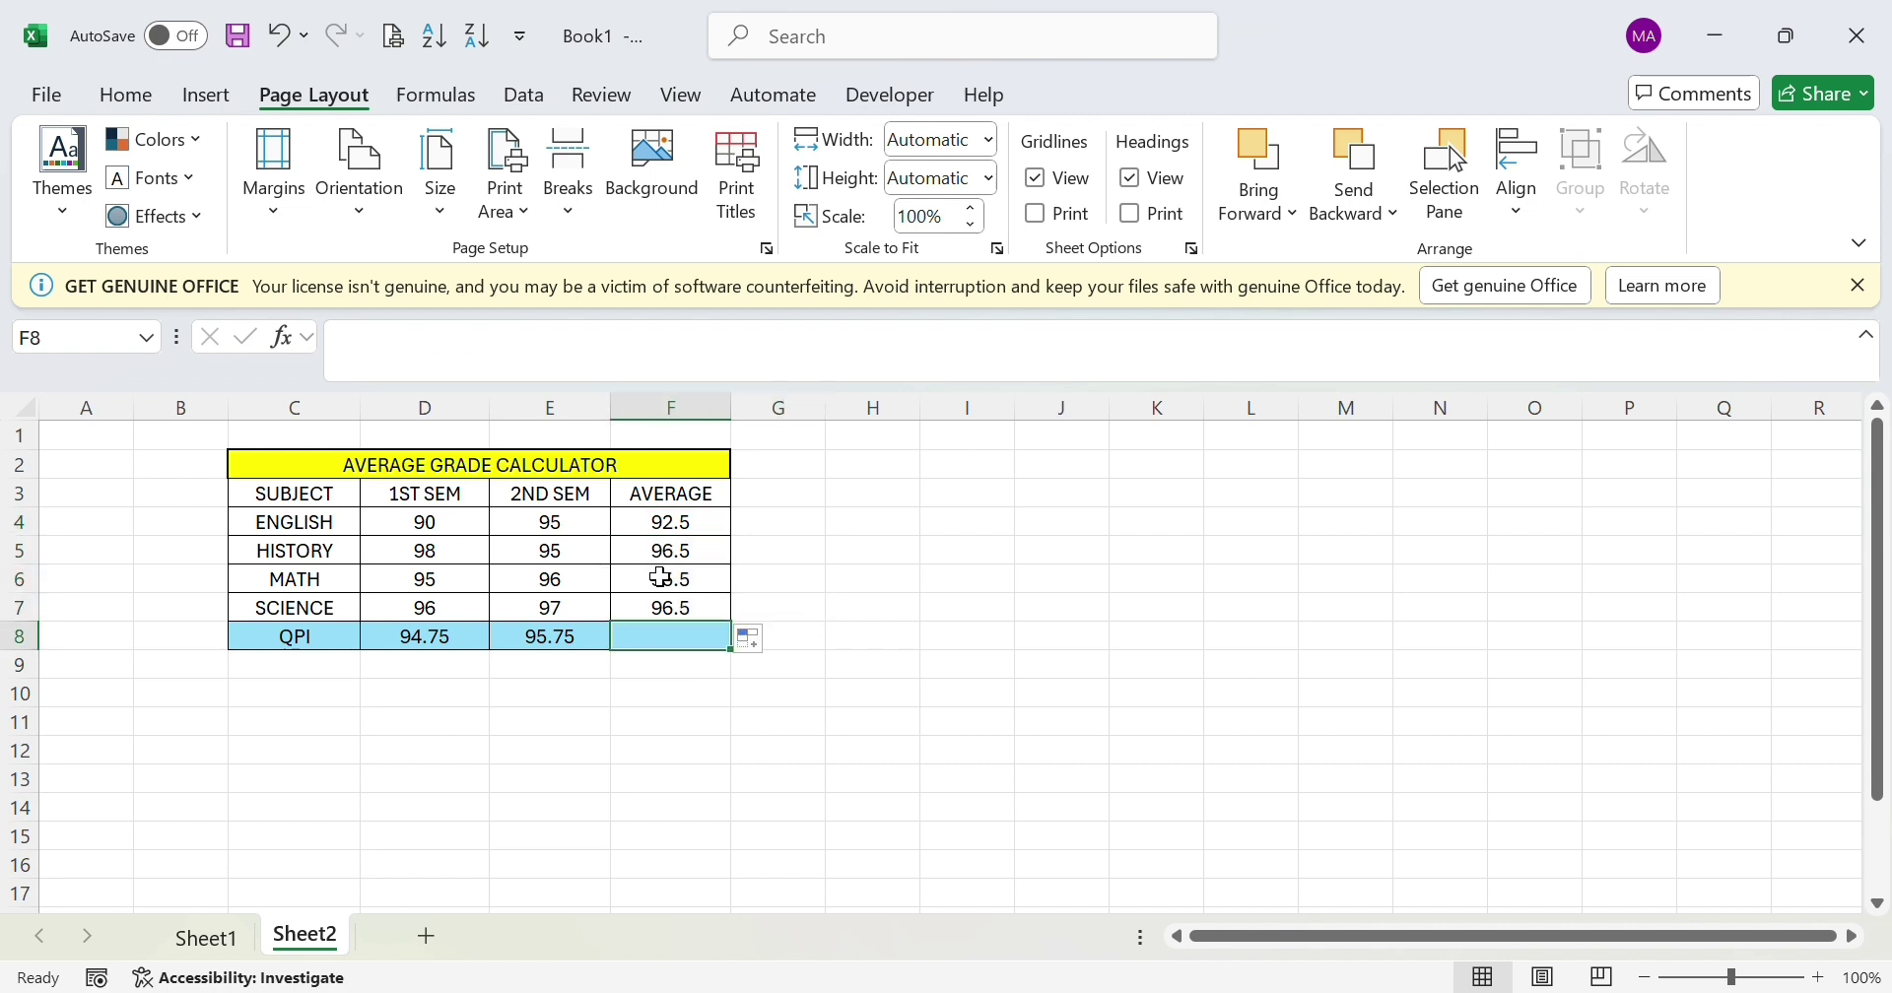
click(575, 638)
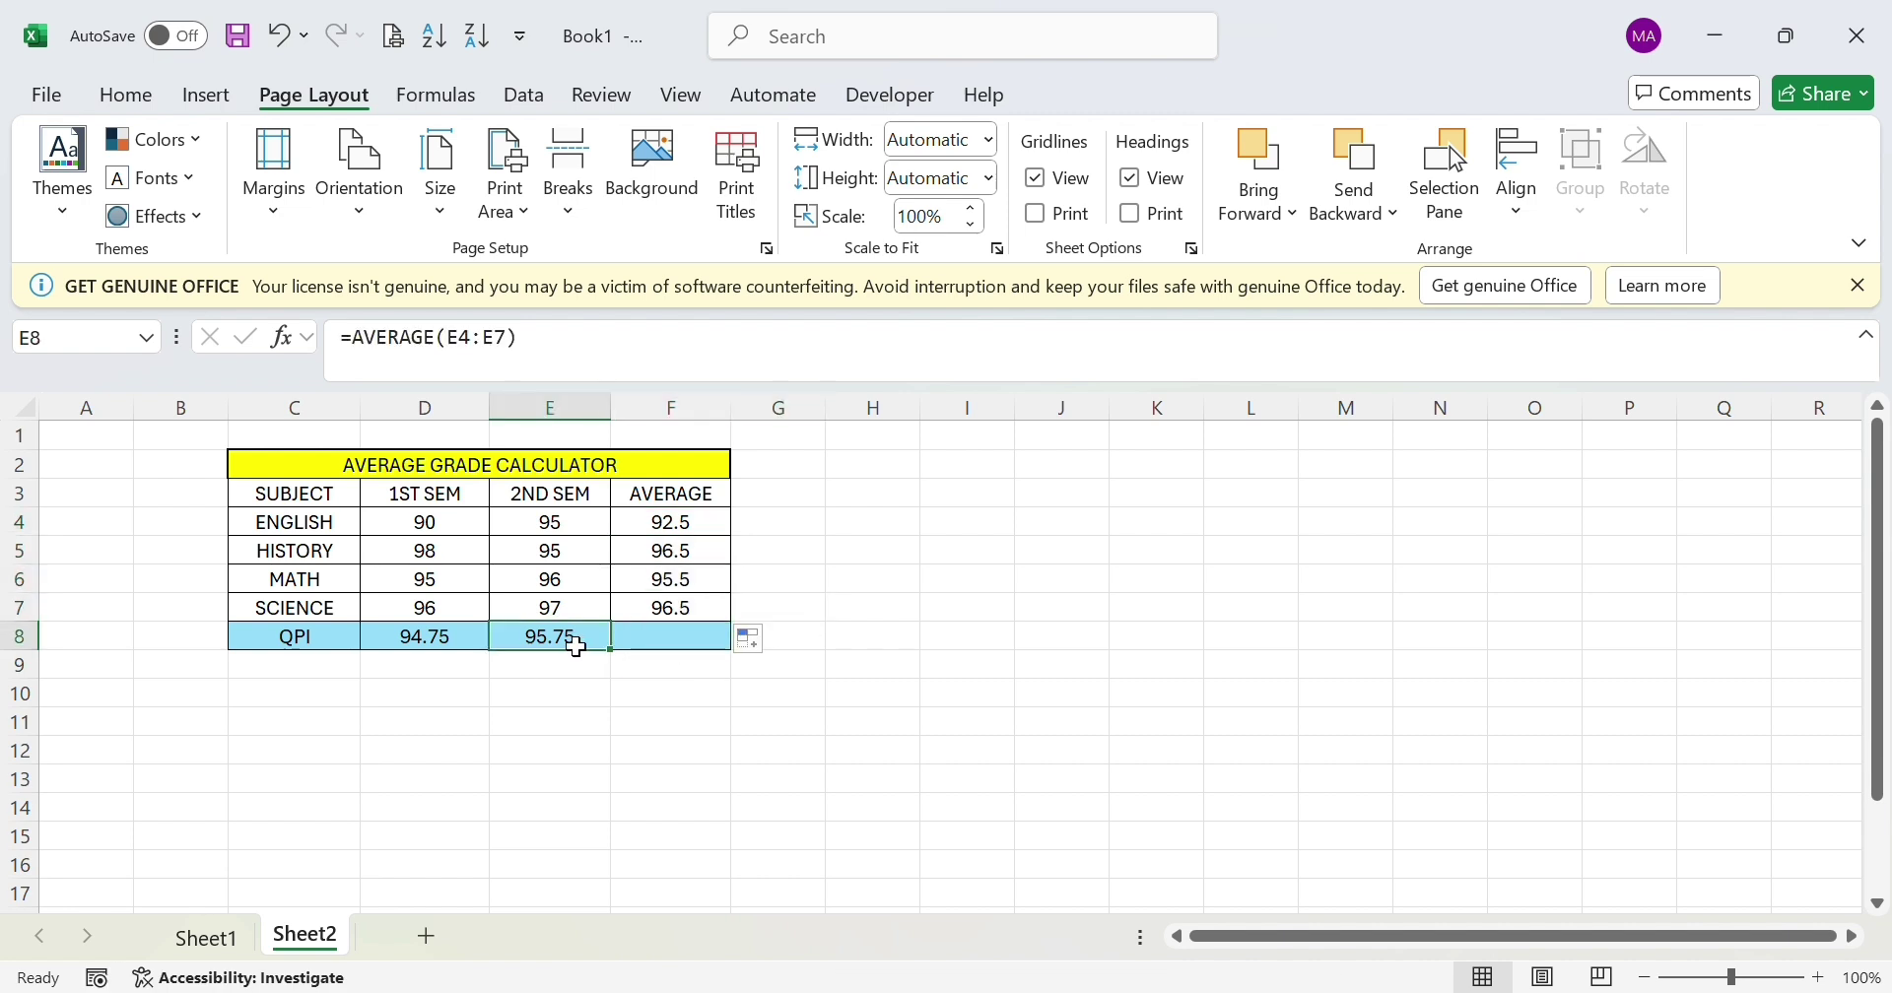
click(665, 650)
click(591, 641)
drag(609, 651, 723, 680)
click(707, 646)
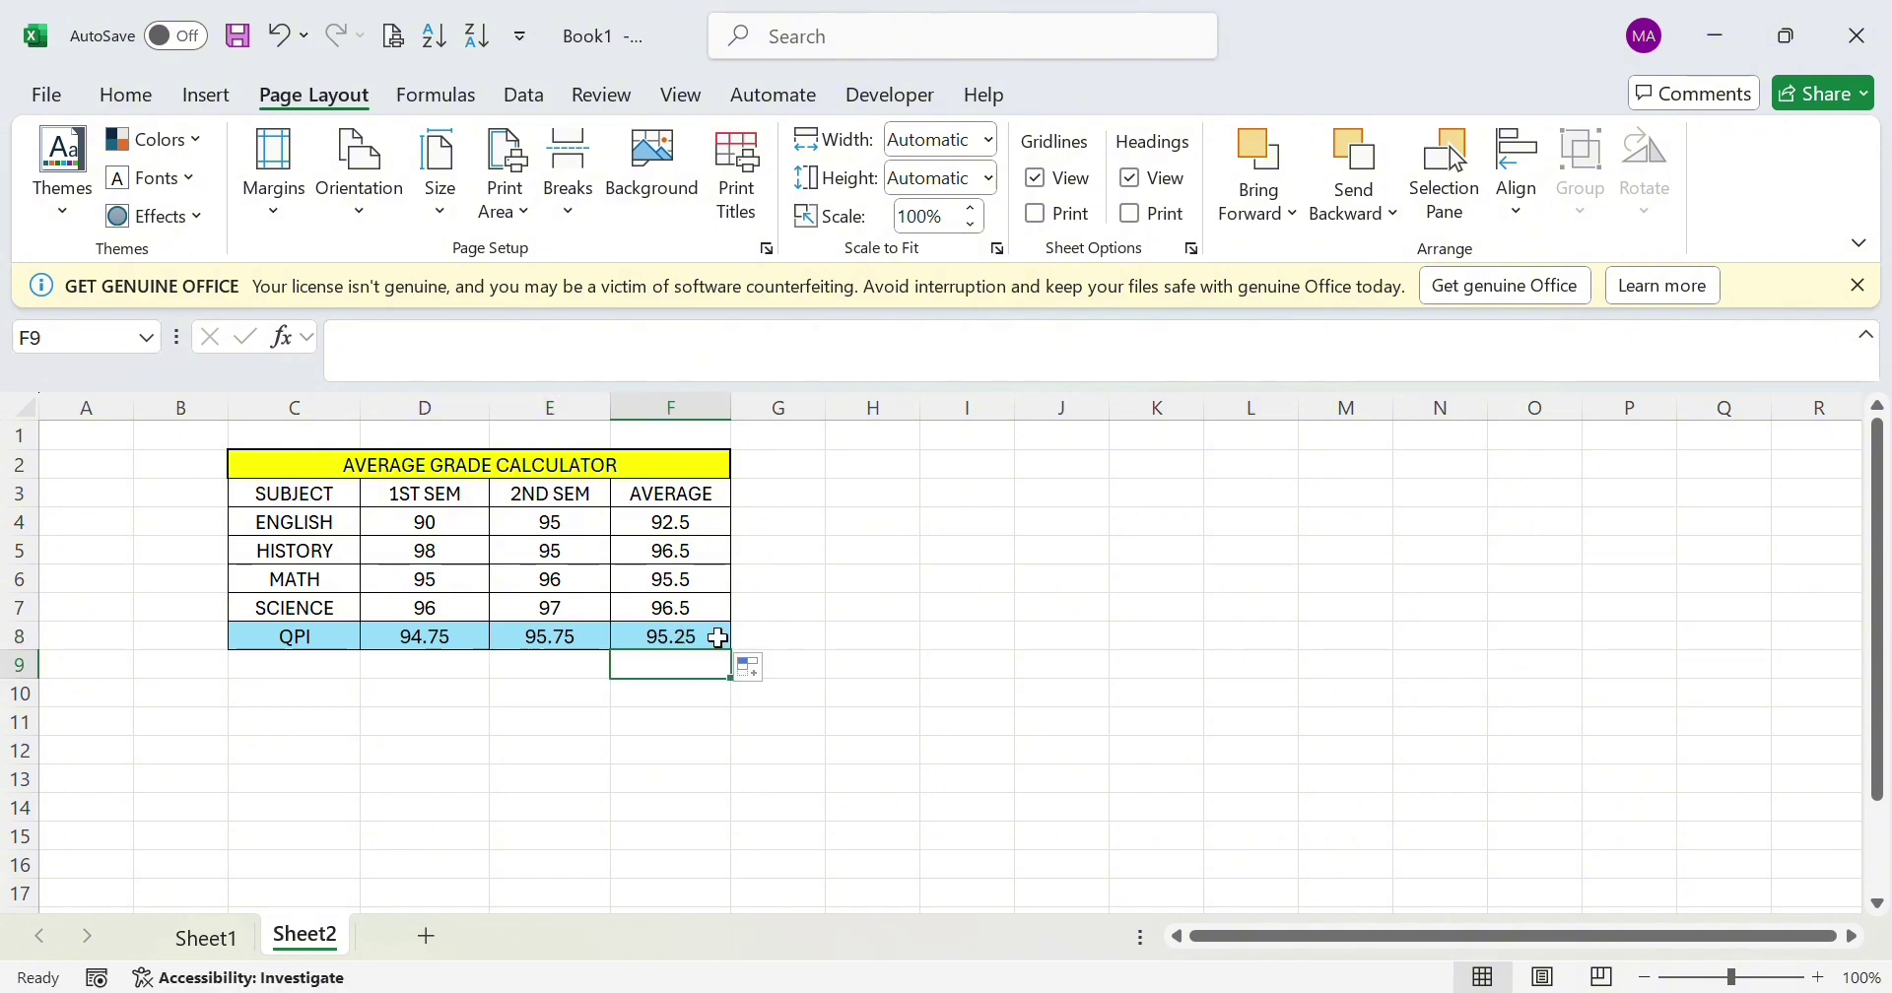
Review the completed grade table and check the AVERAGE formulas in the QPI row
click(769, 613)
click(773, 642)
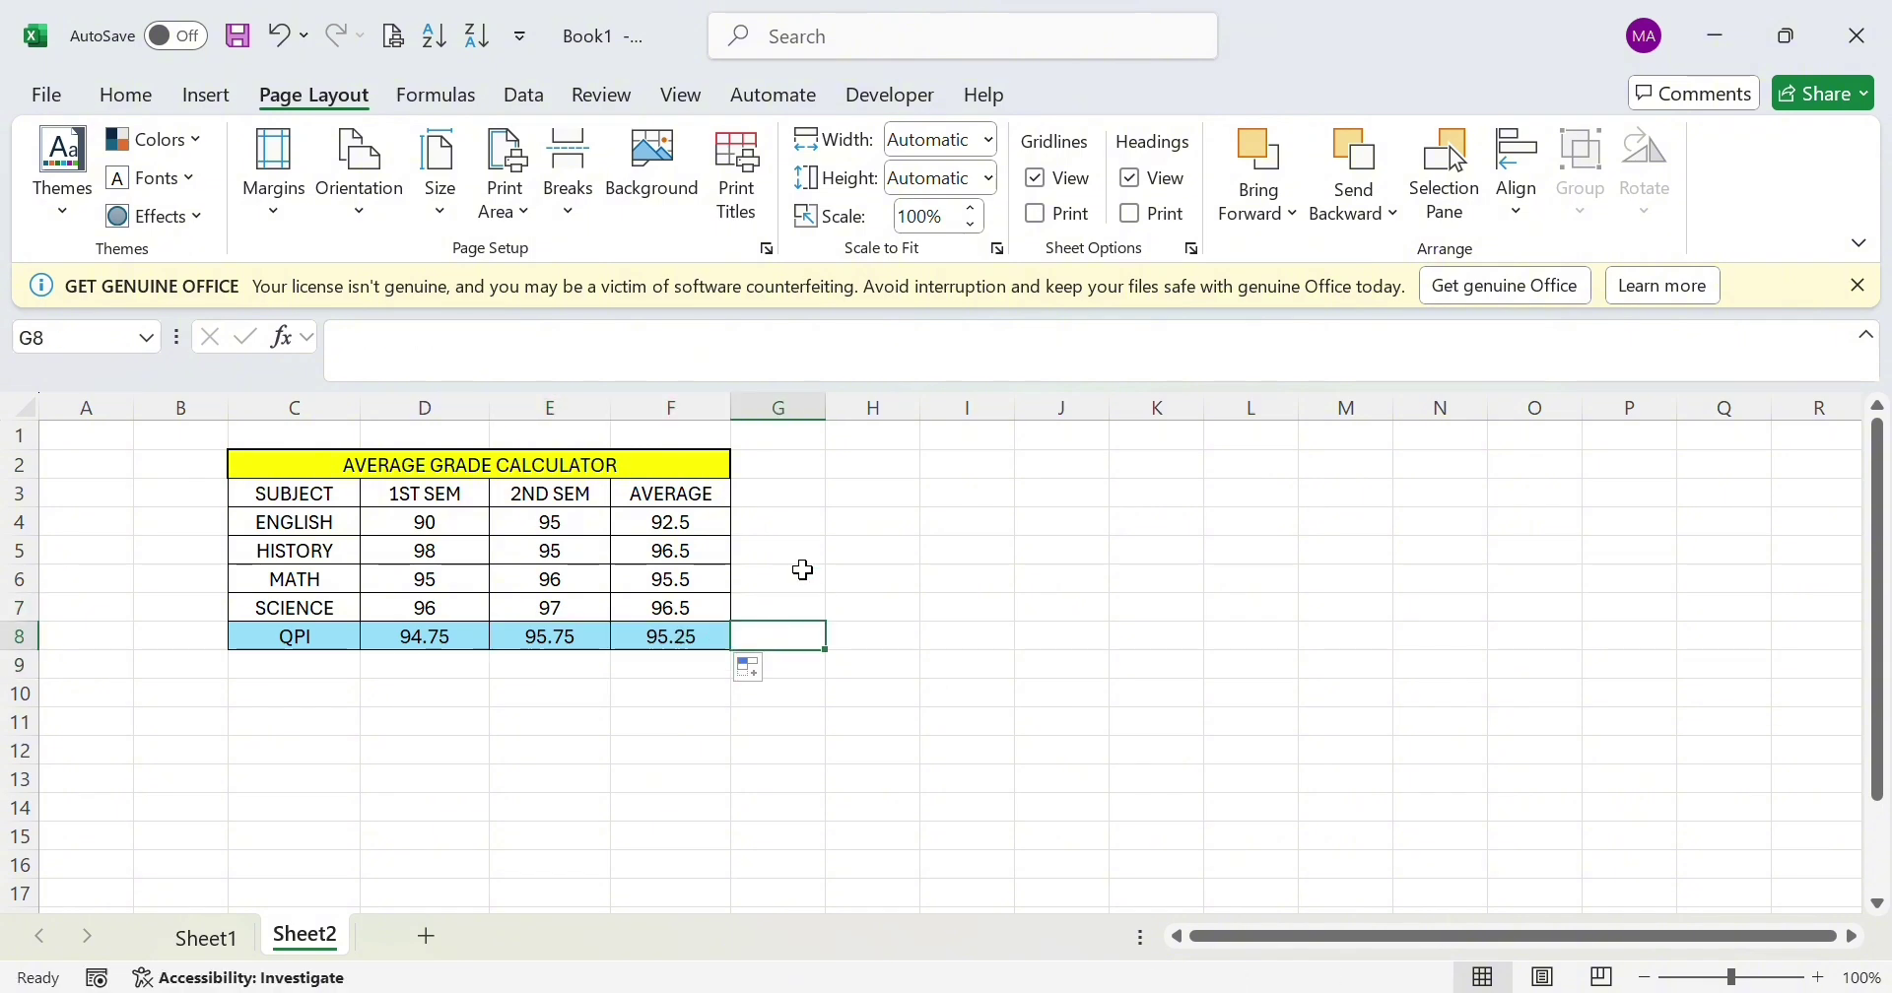
click(638, 675)
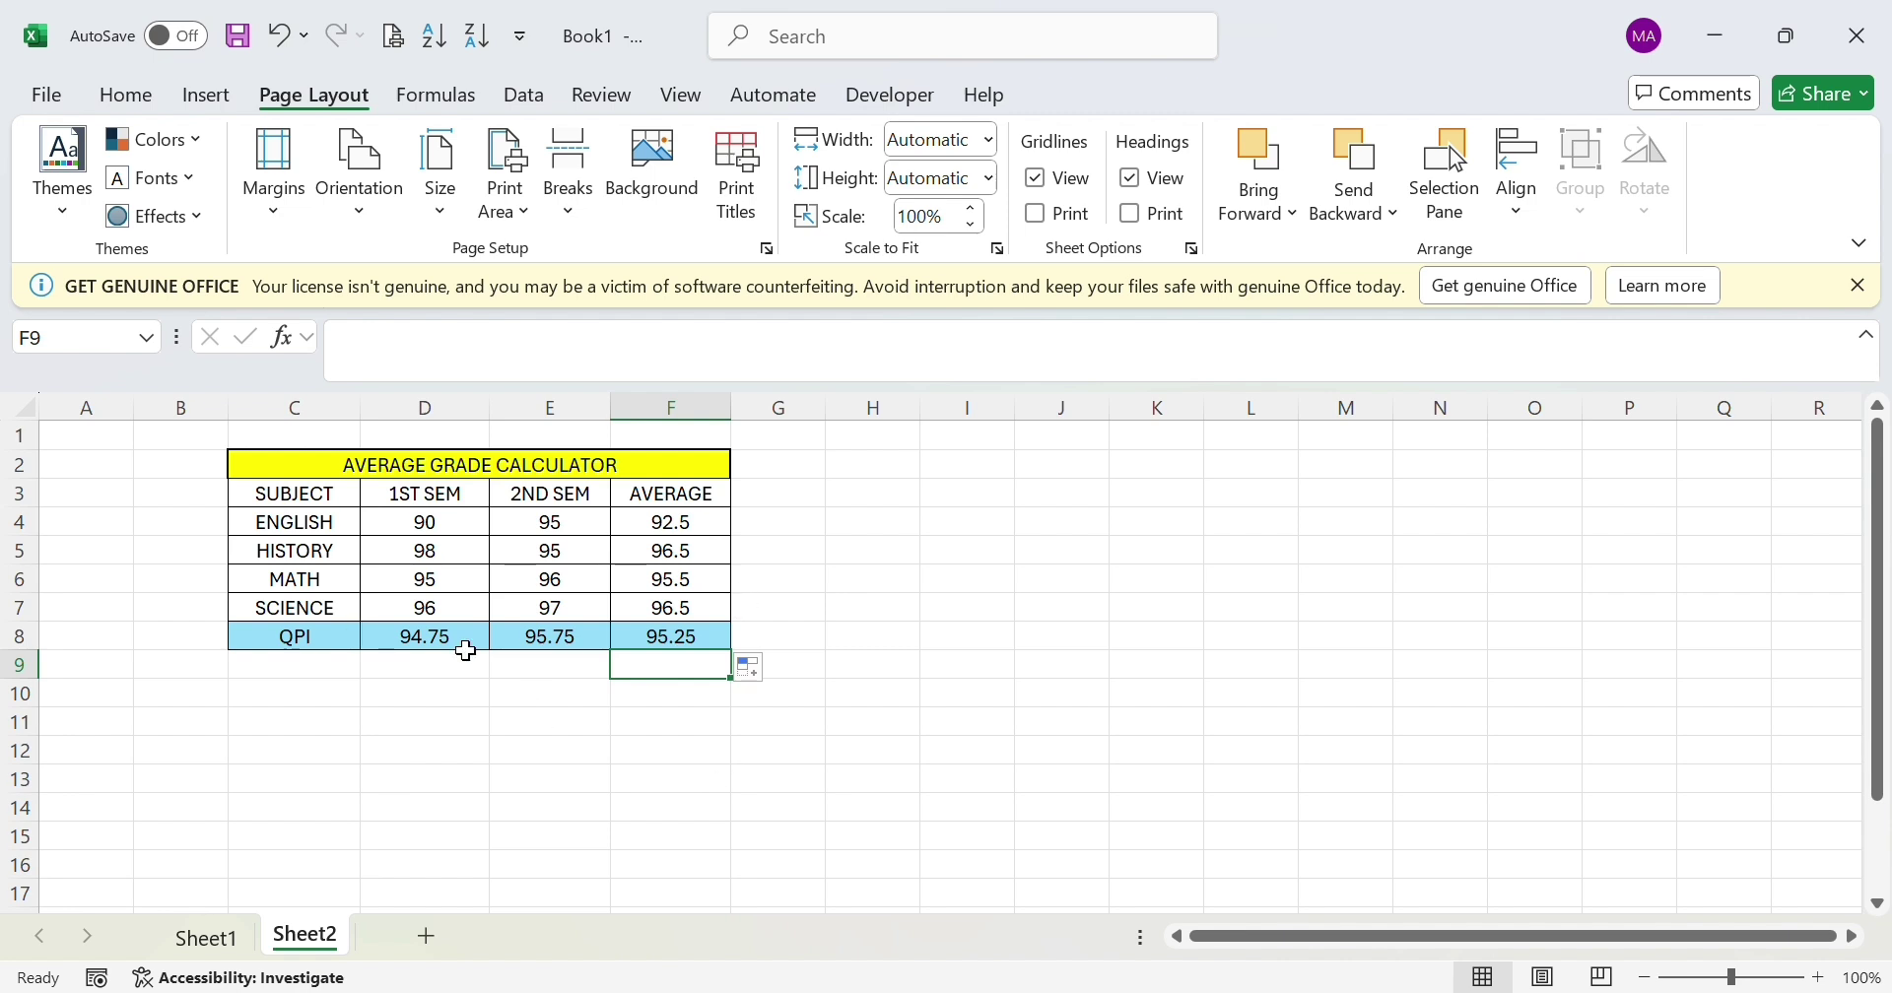
click(463, 646)
click(446, 358)
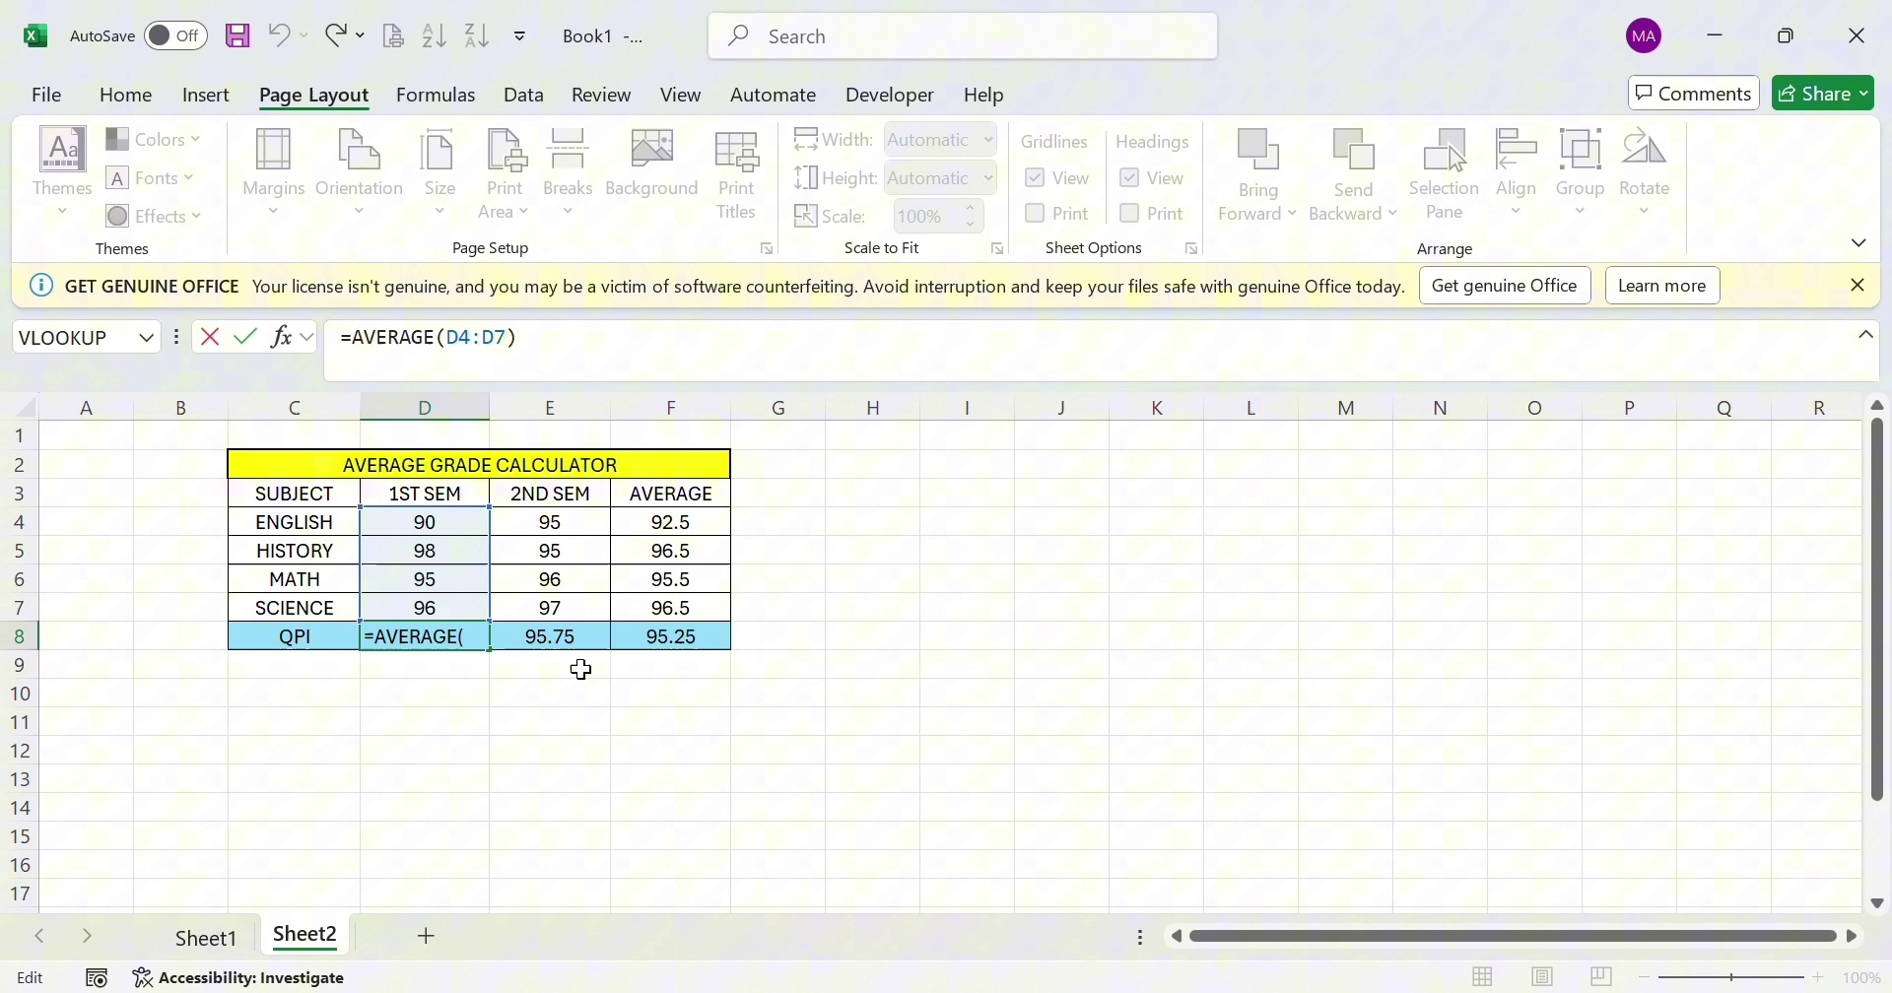
key(Tab)
click(704, 642)
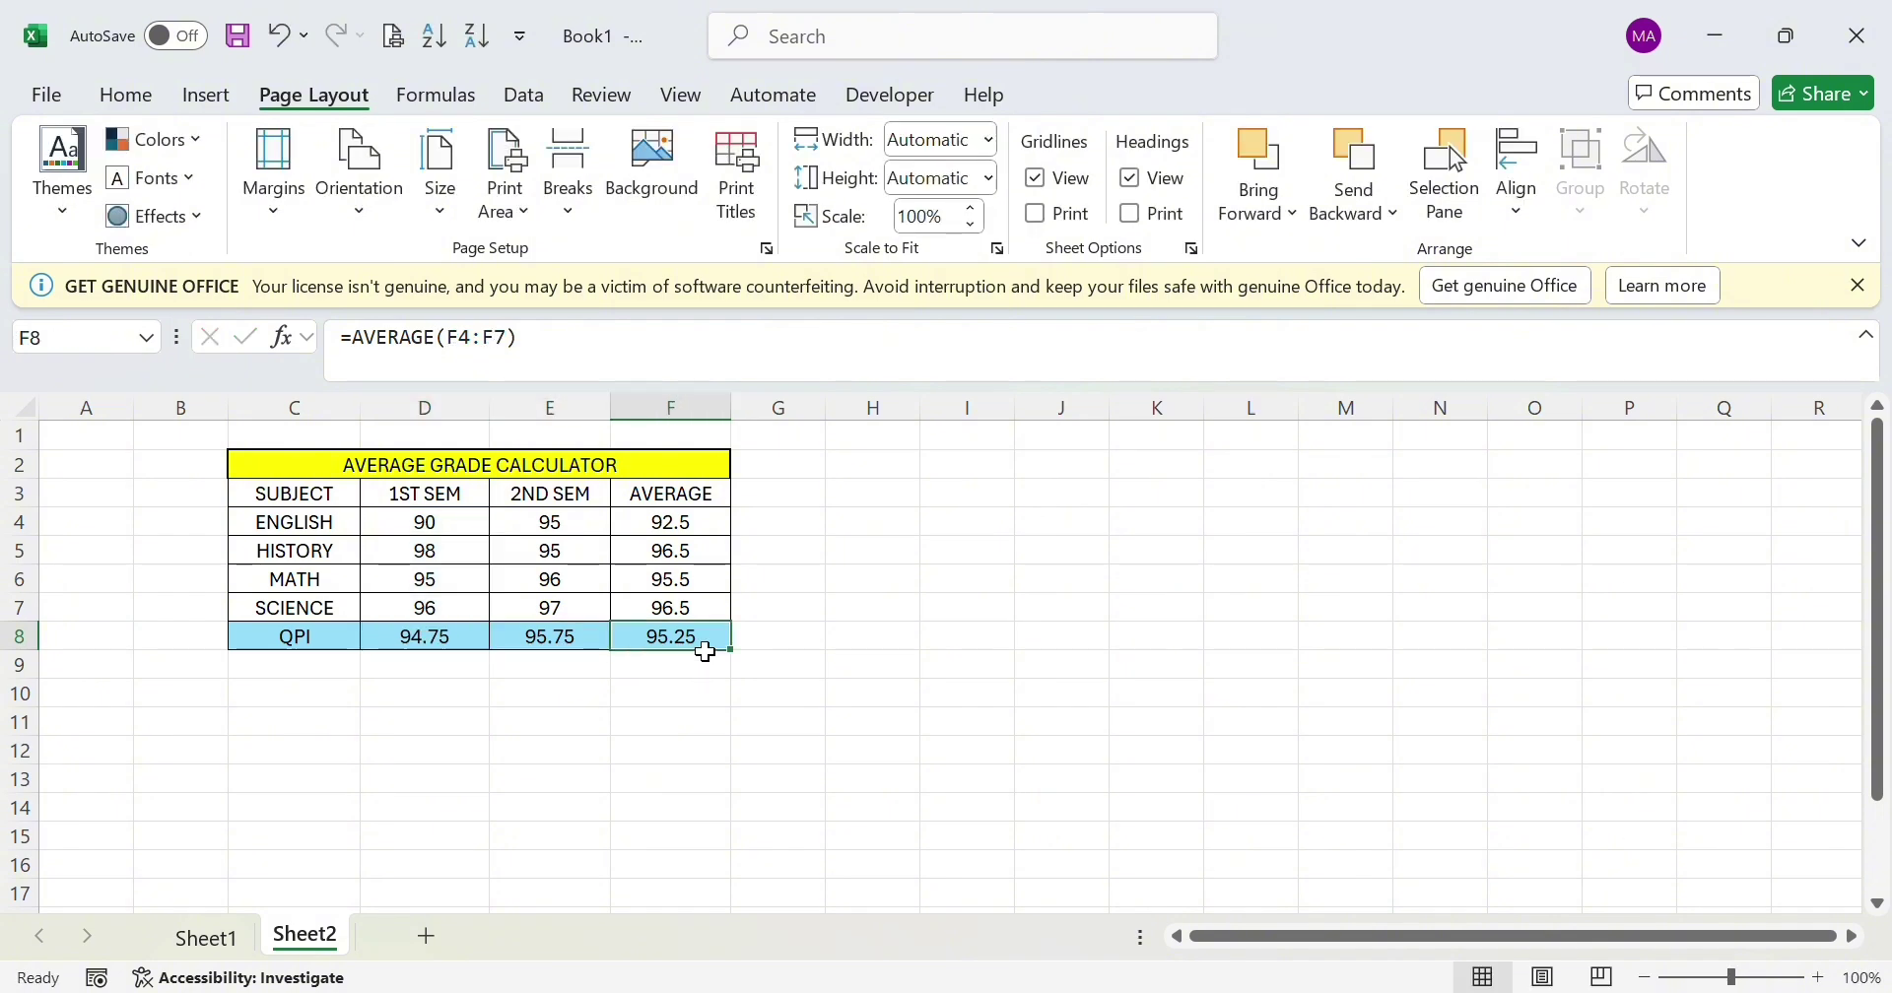
click(339, 647)
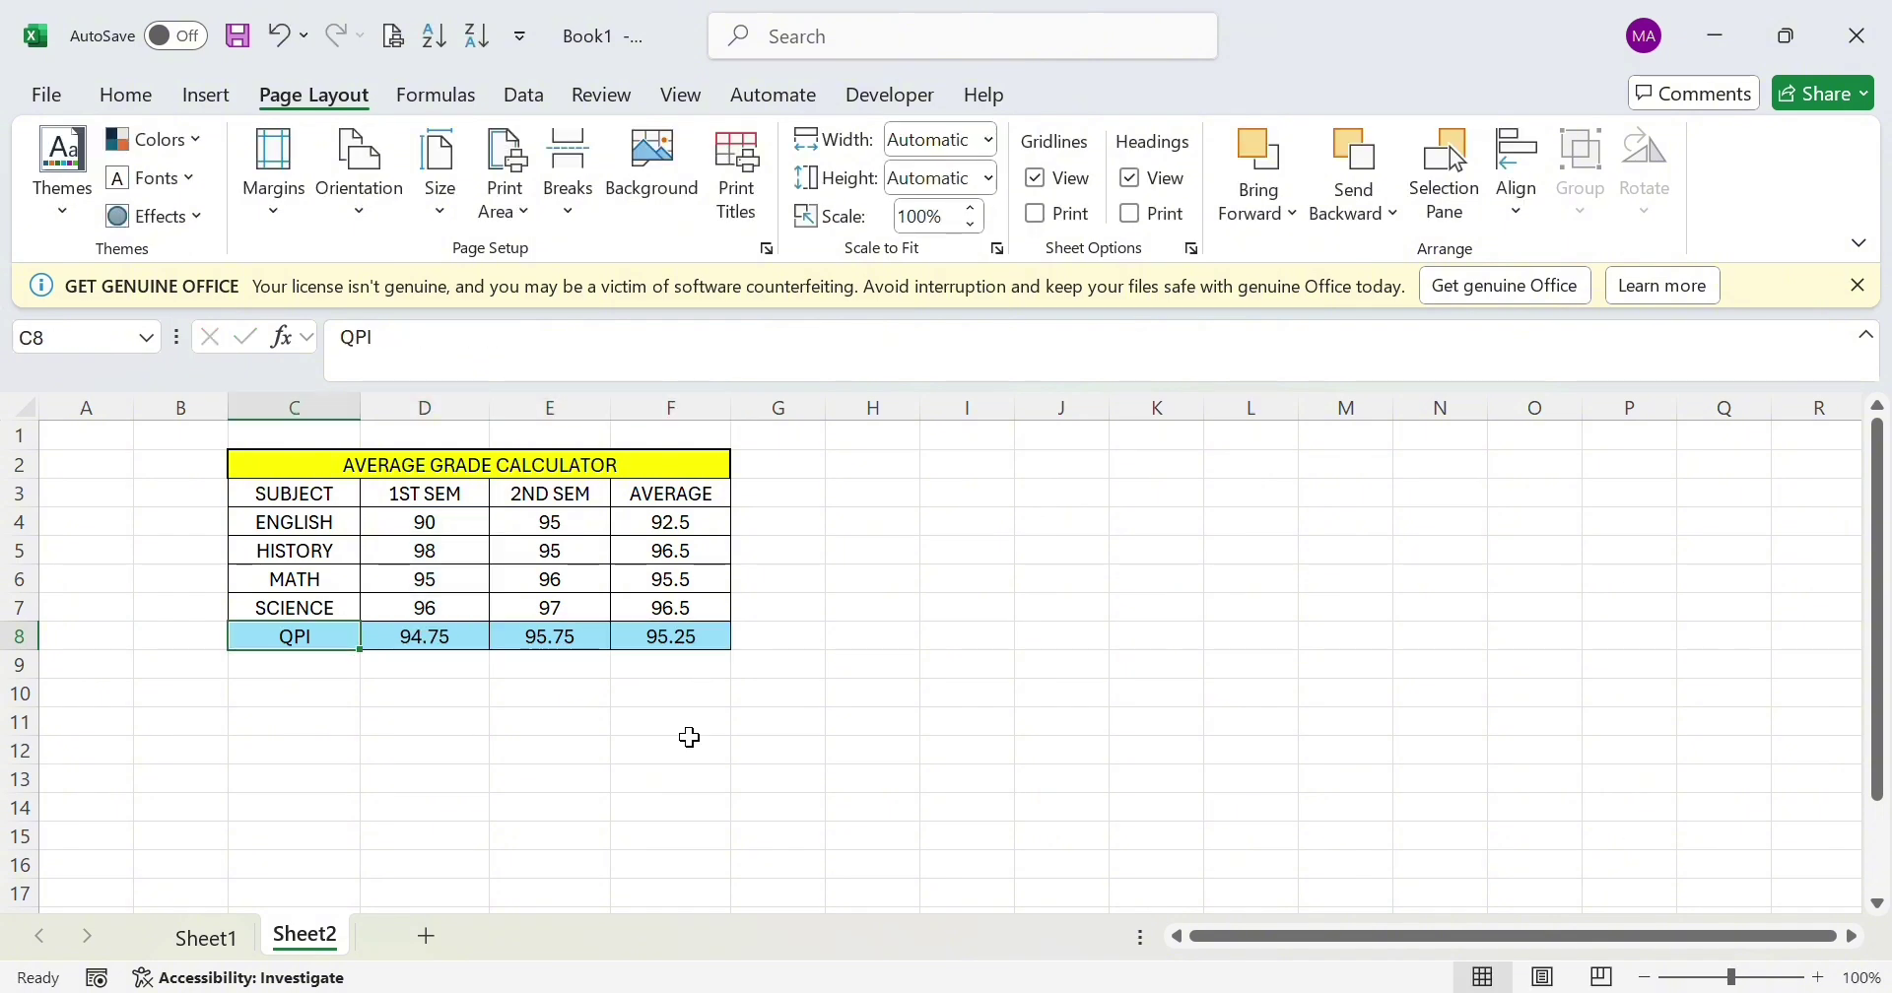
Save the workbook to OneDrive - Personal as Excel Template for Grade Monitoring and return to the sheet
click(54, 99)
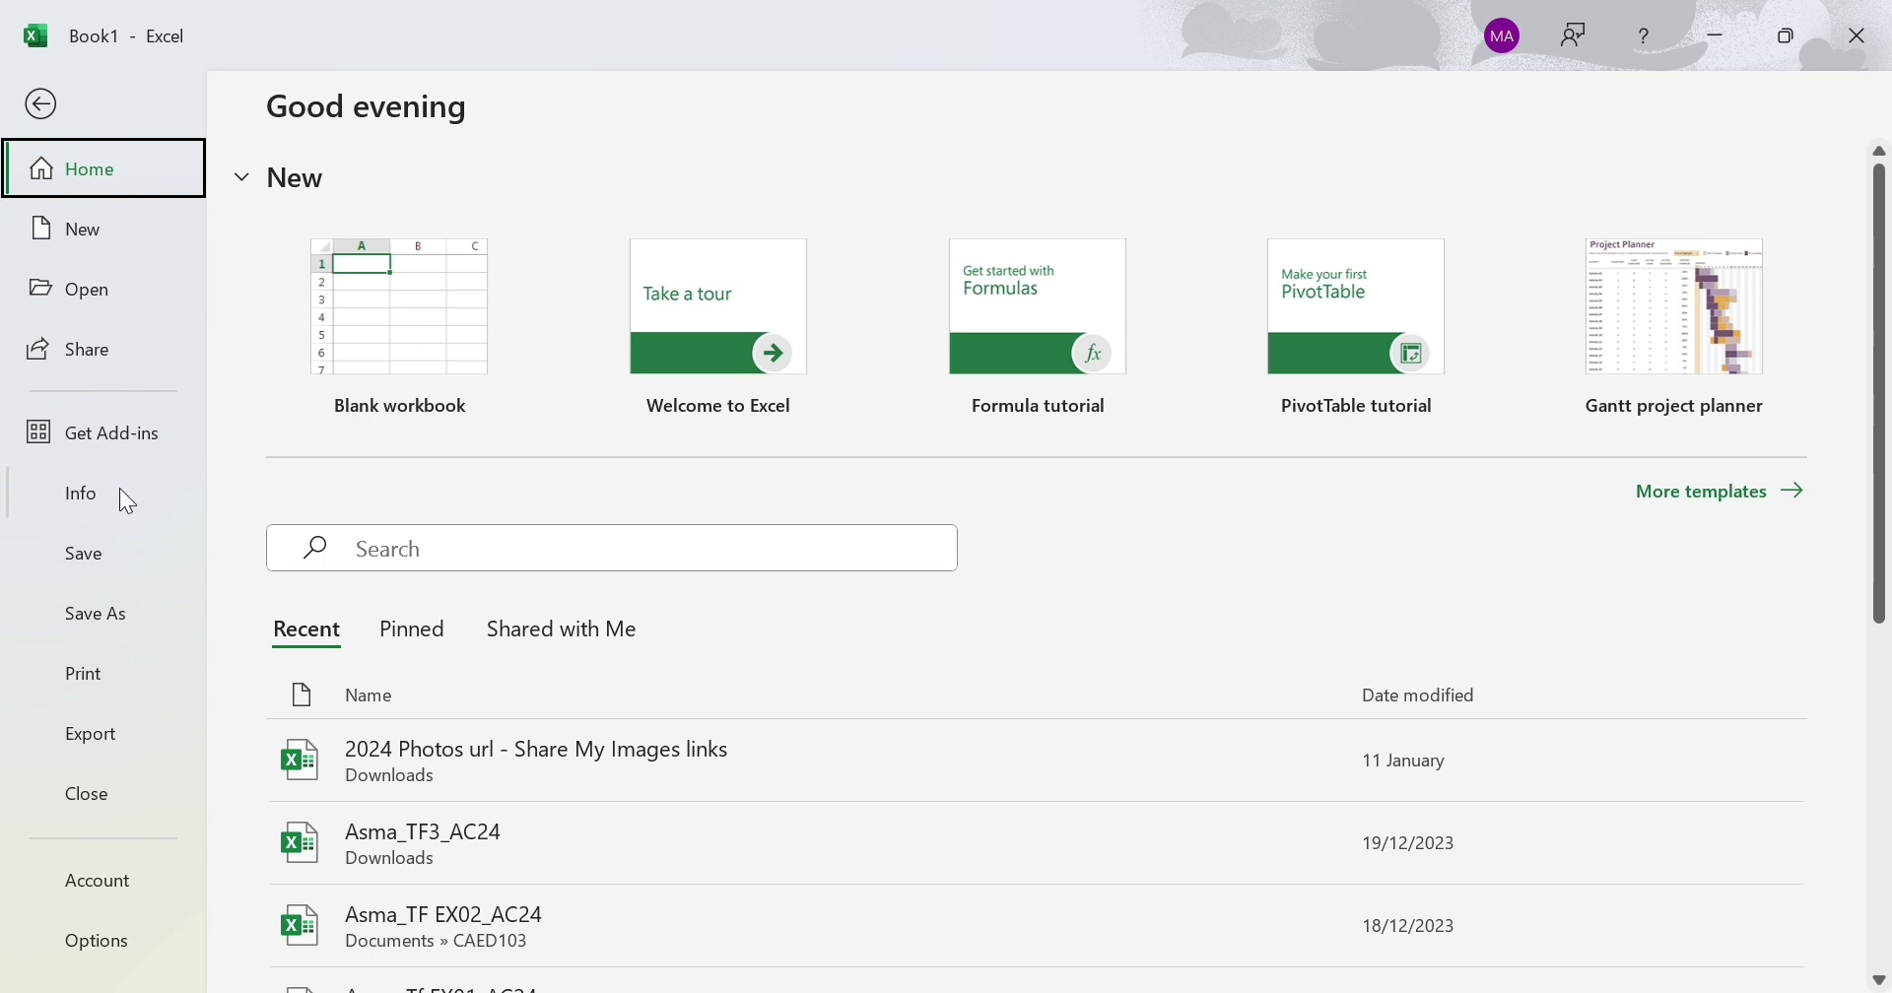
click(91, 603)
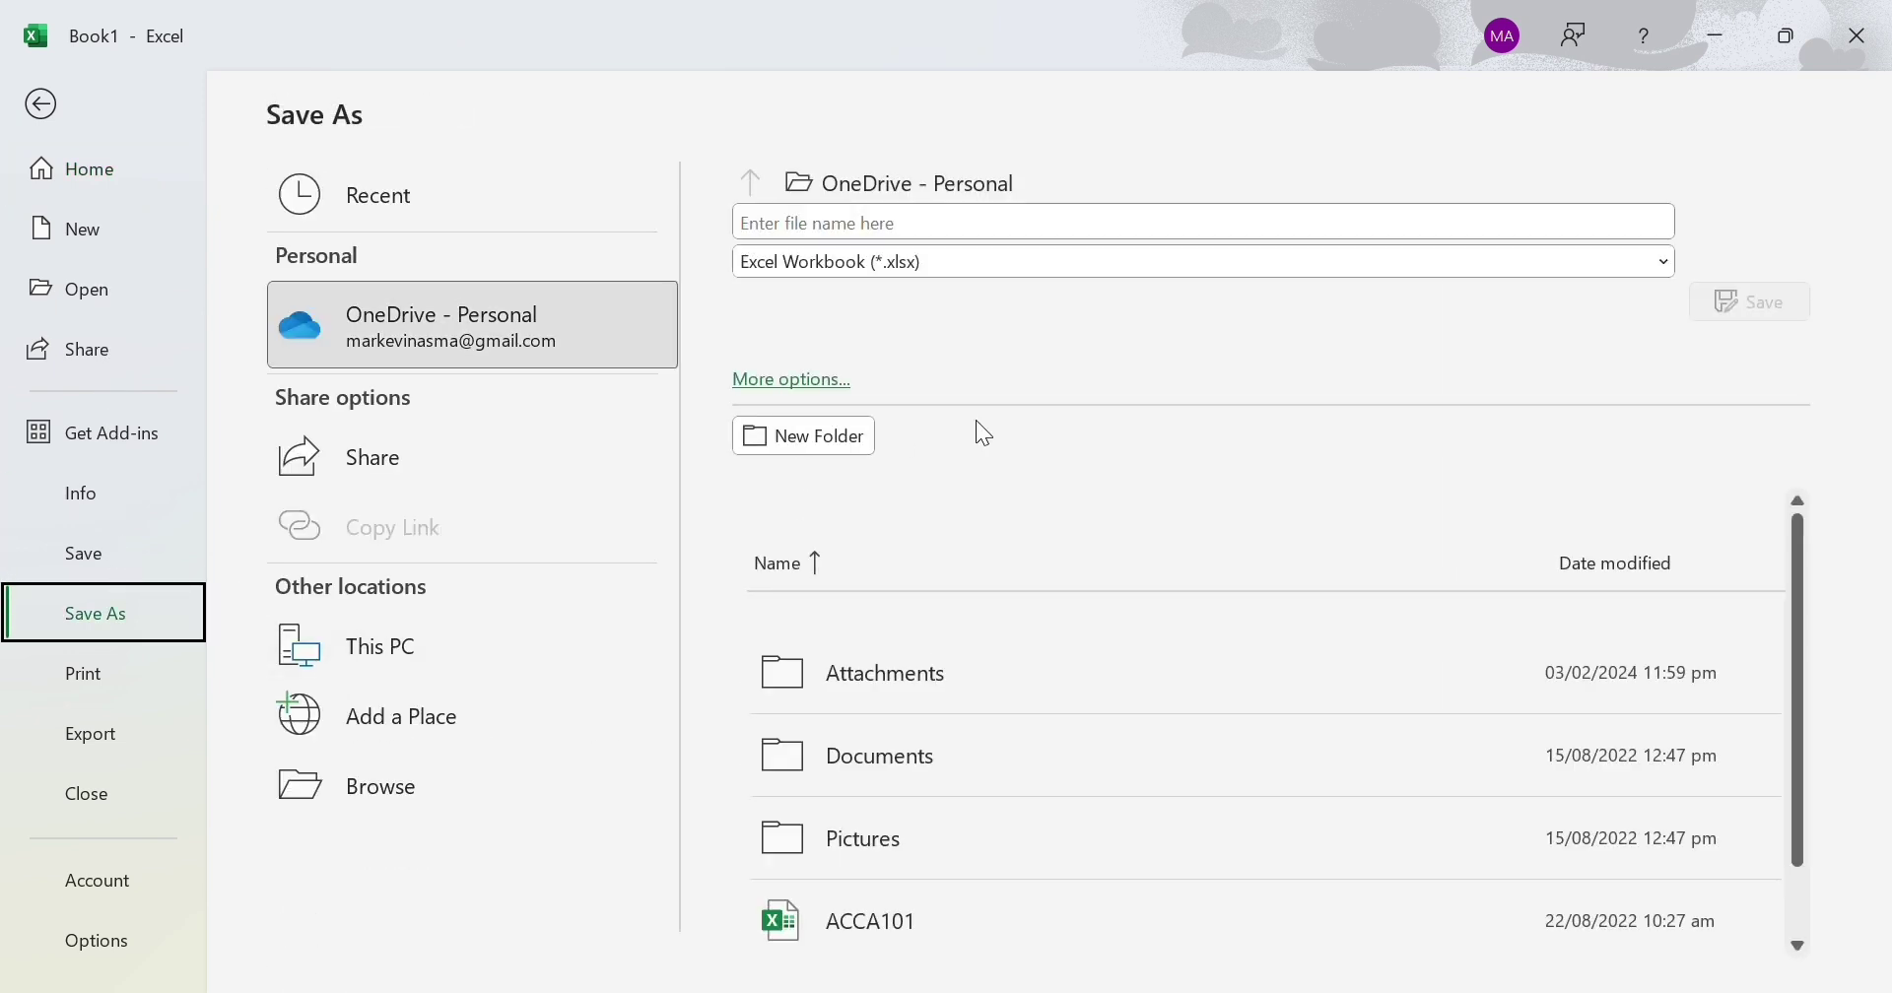
click(1191, 235)
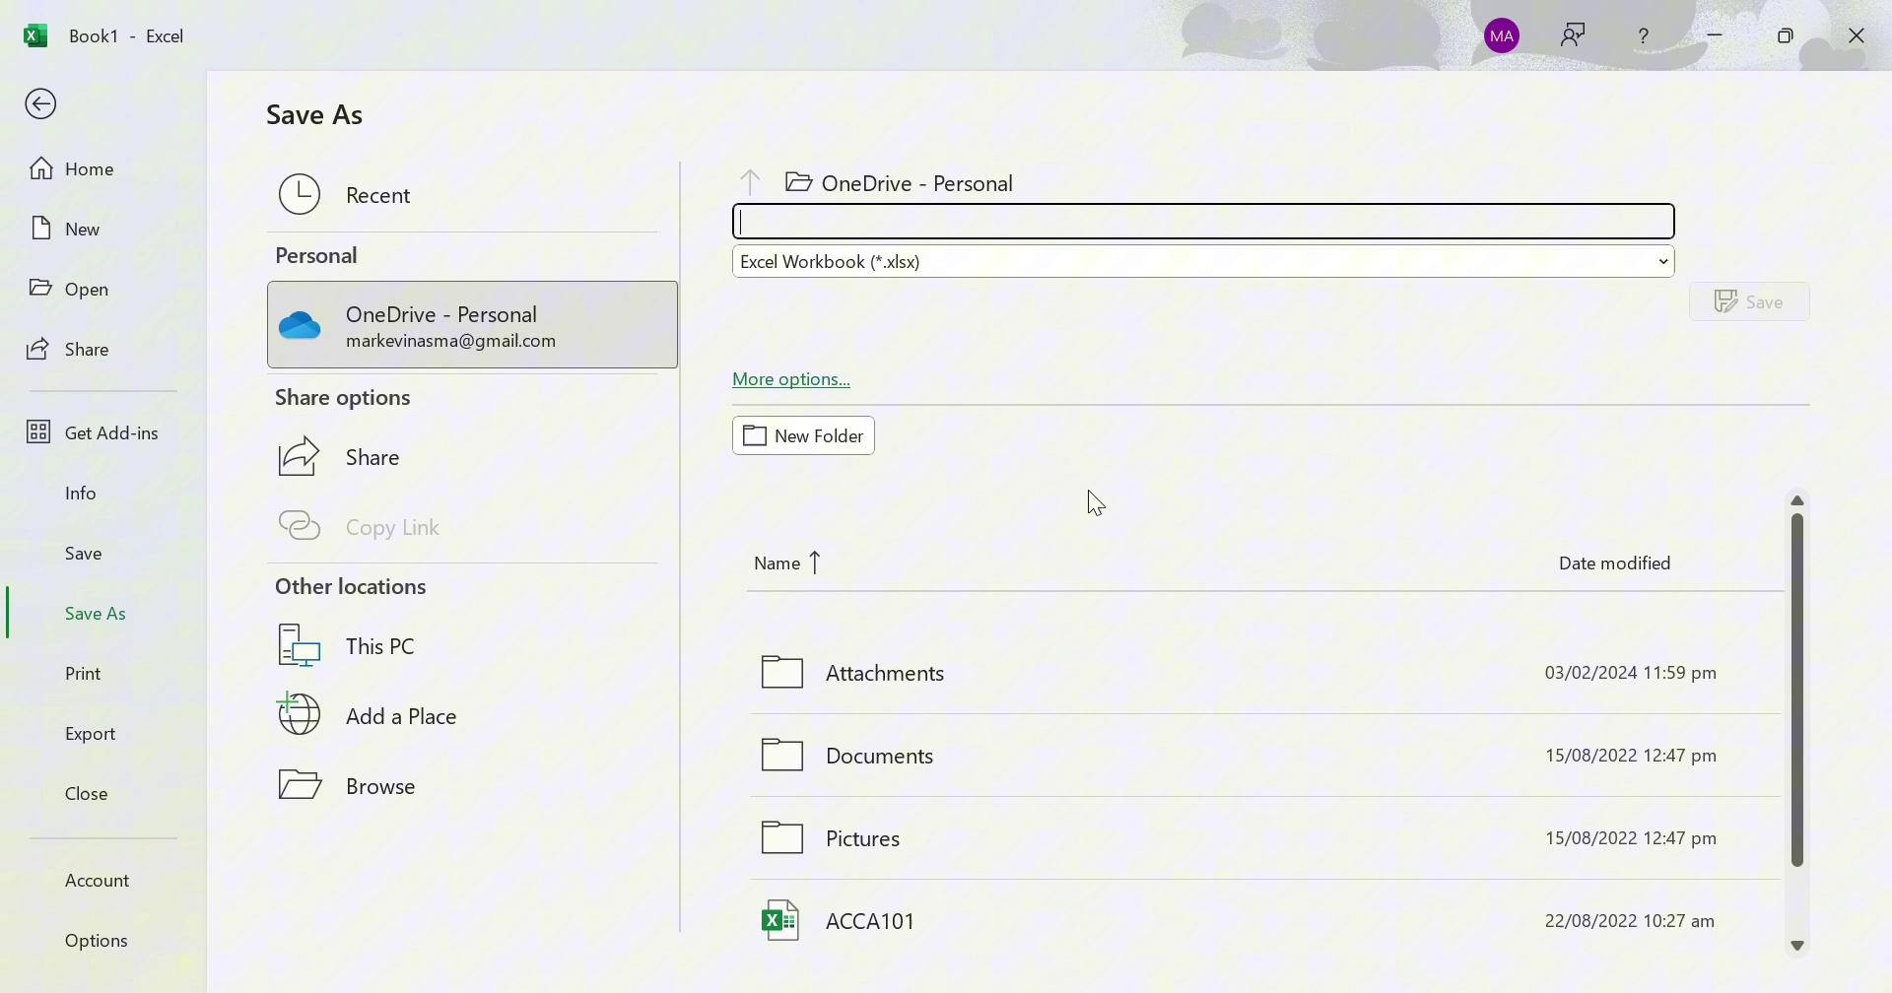
text(E)
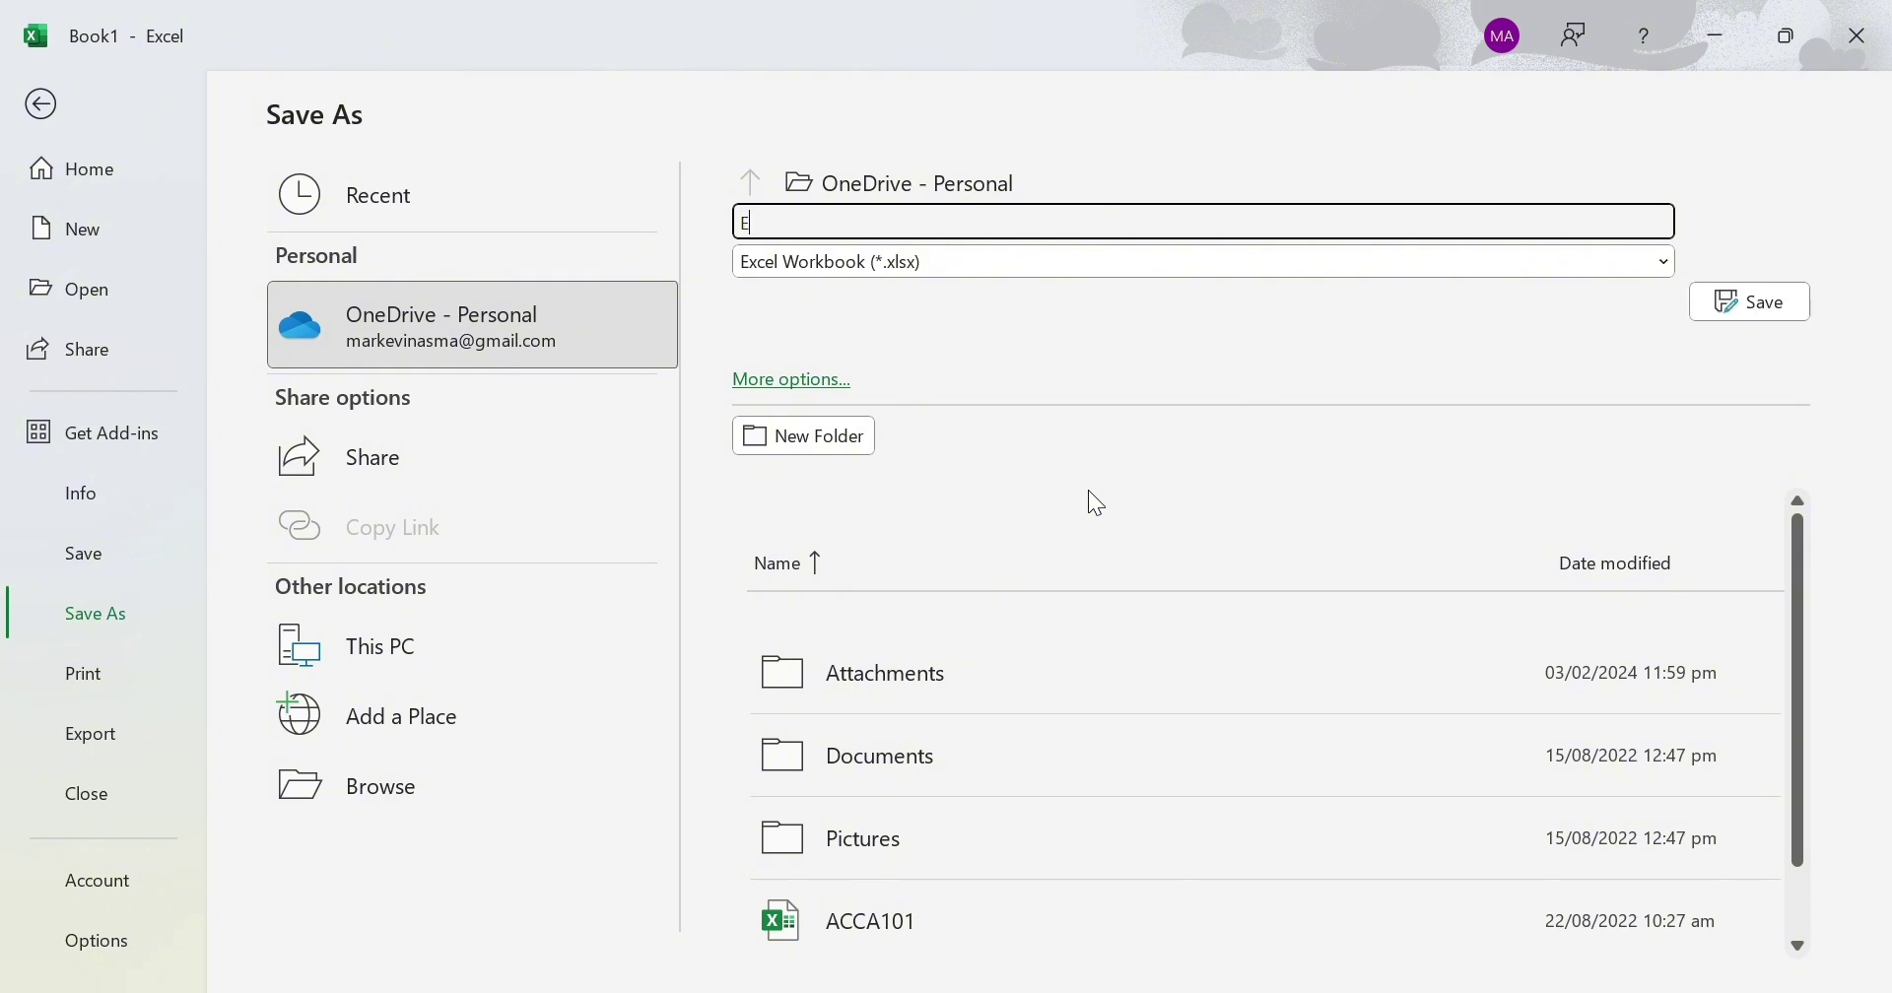
text(xcel Template for Grade Monitoring)
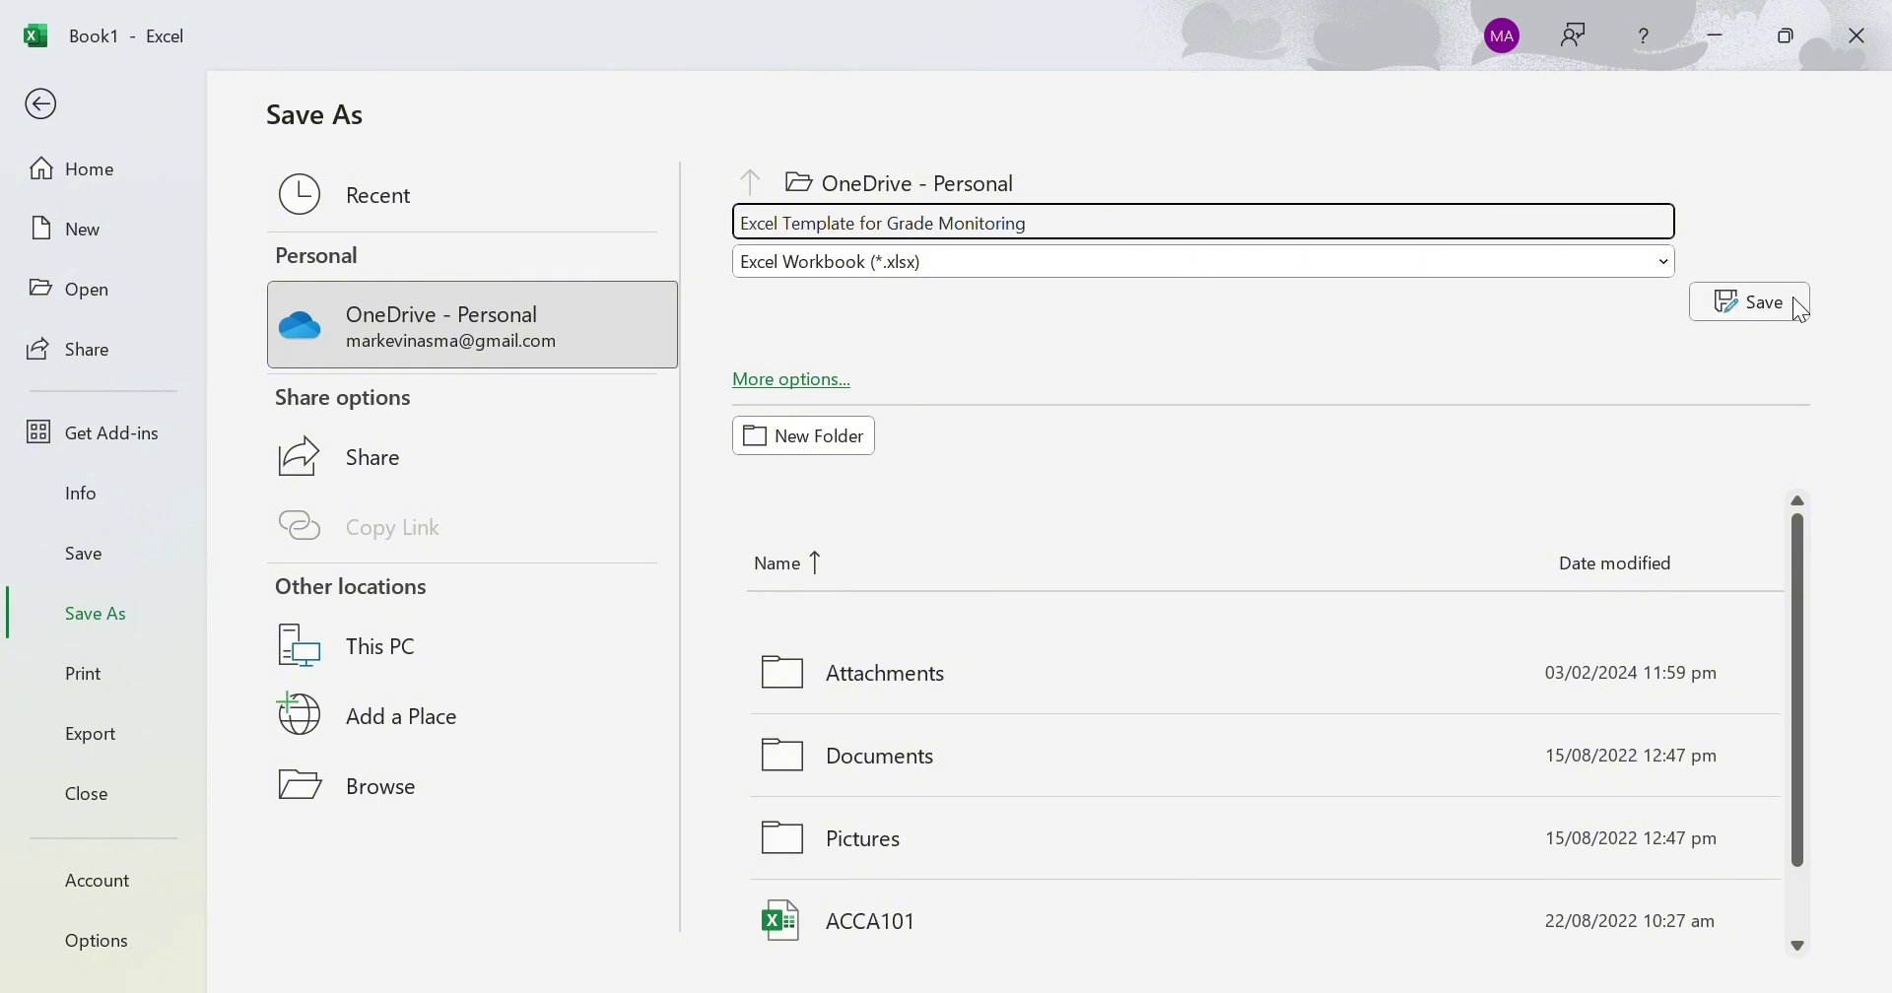
click(1791, 298)
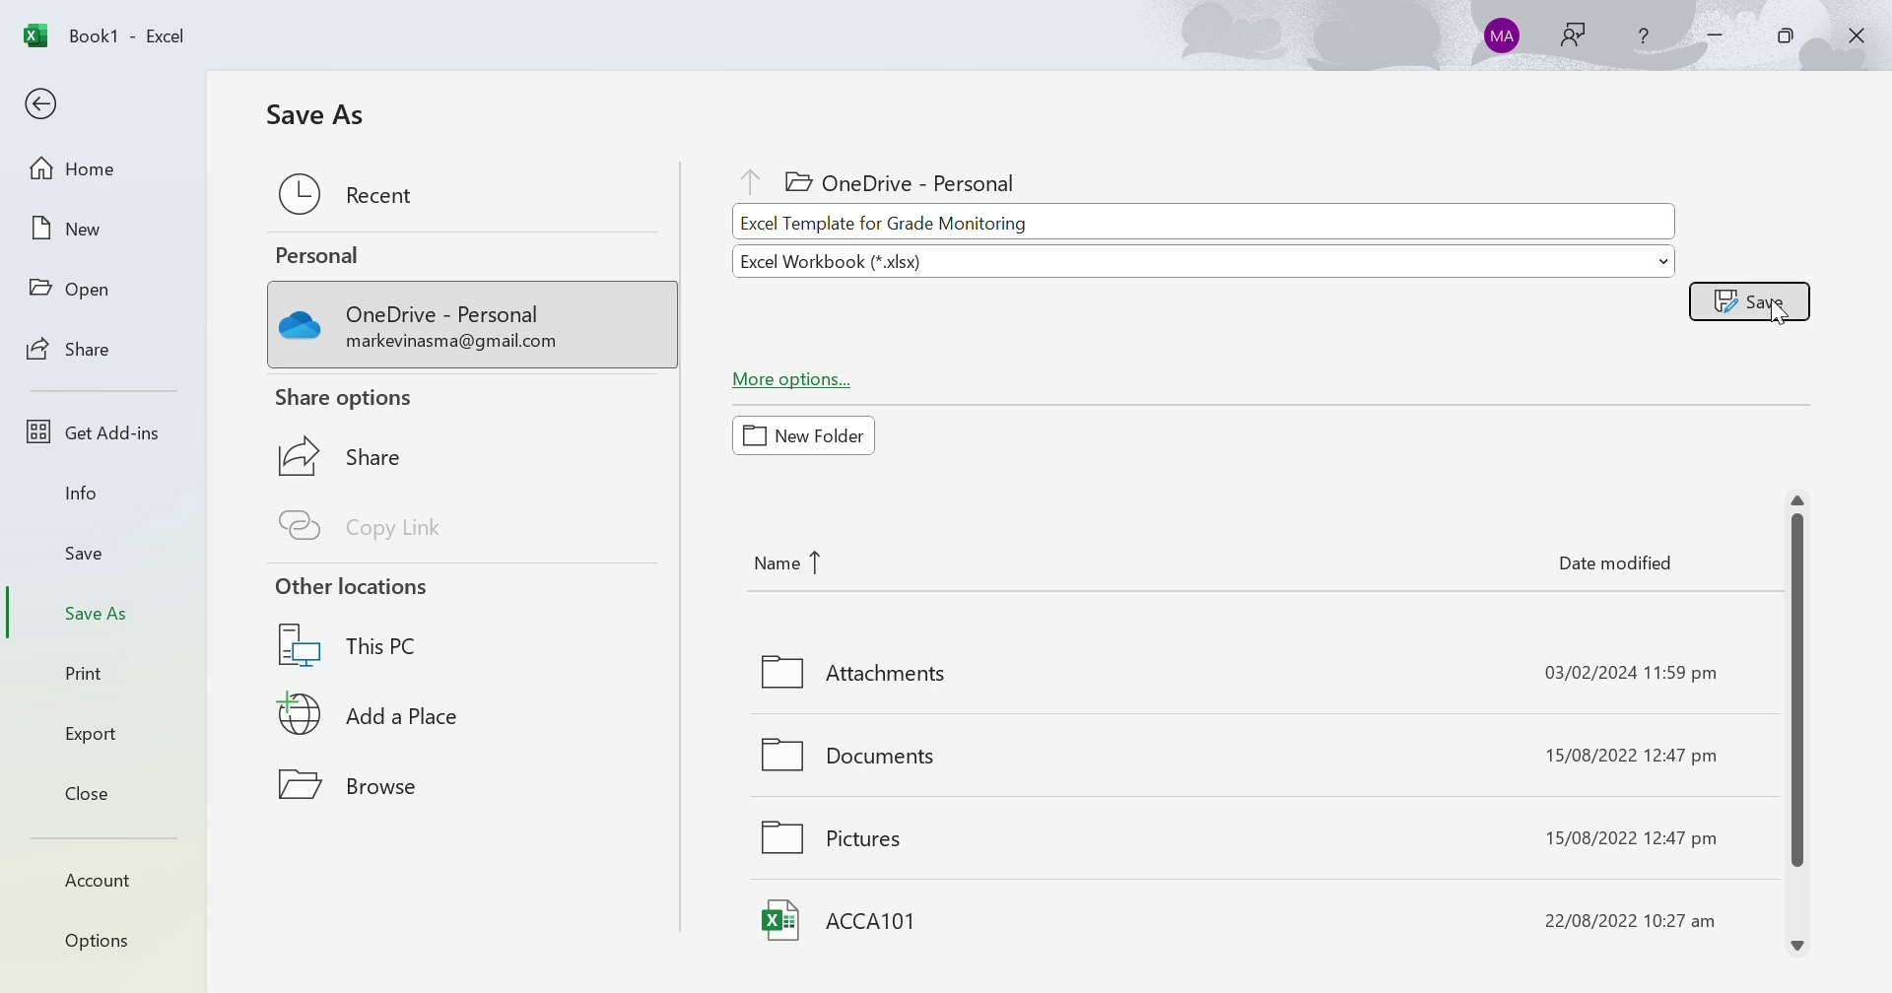
click(45, 107)
click(40, 91)
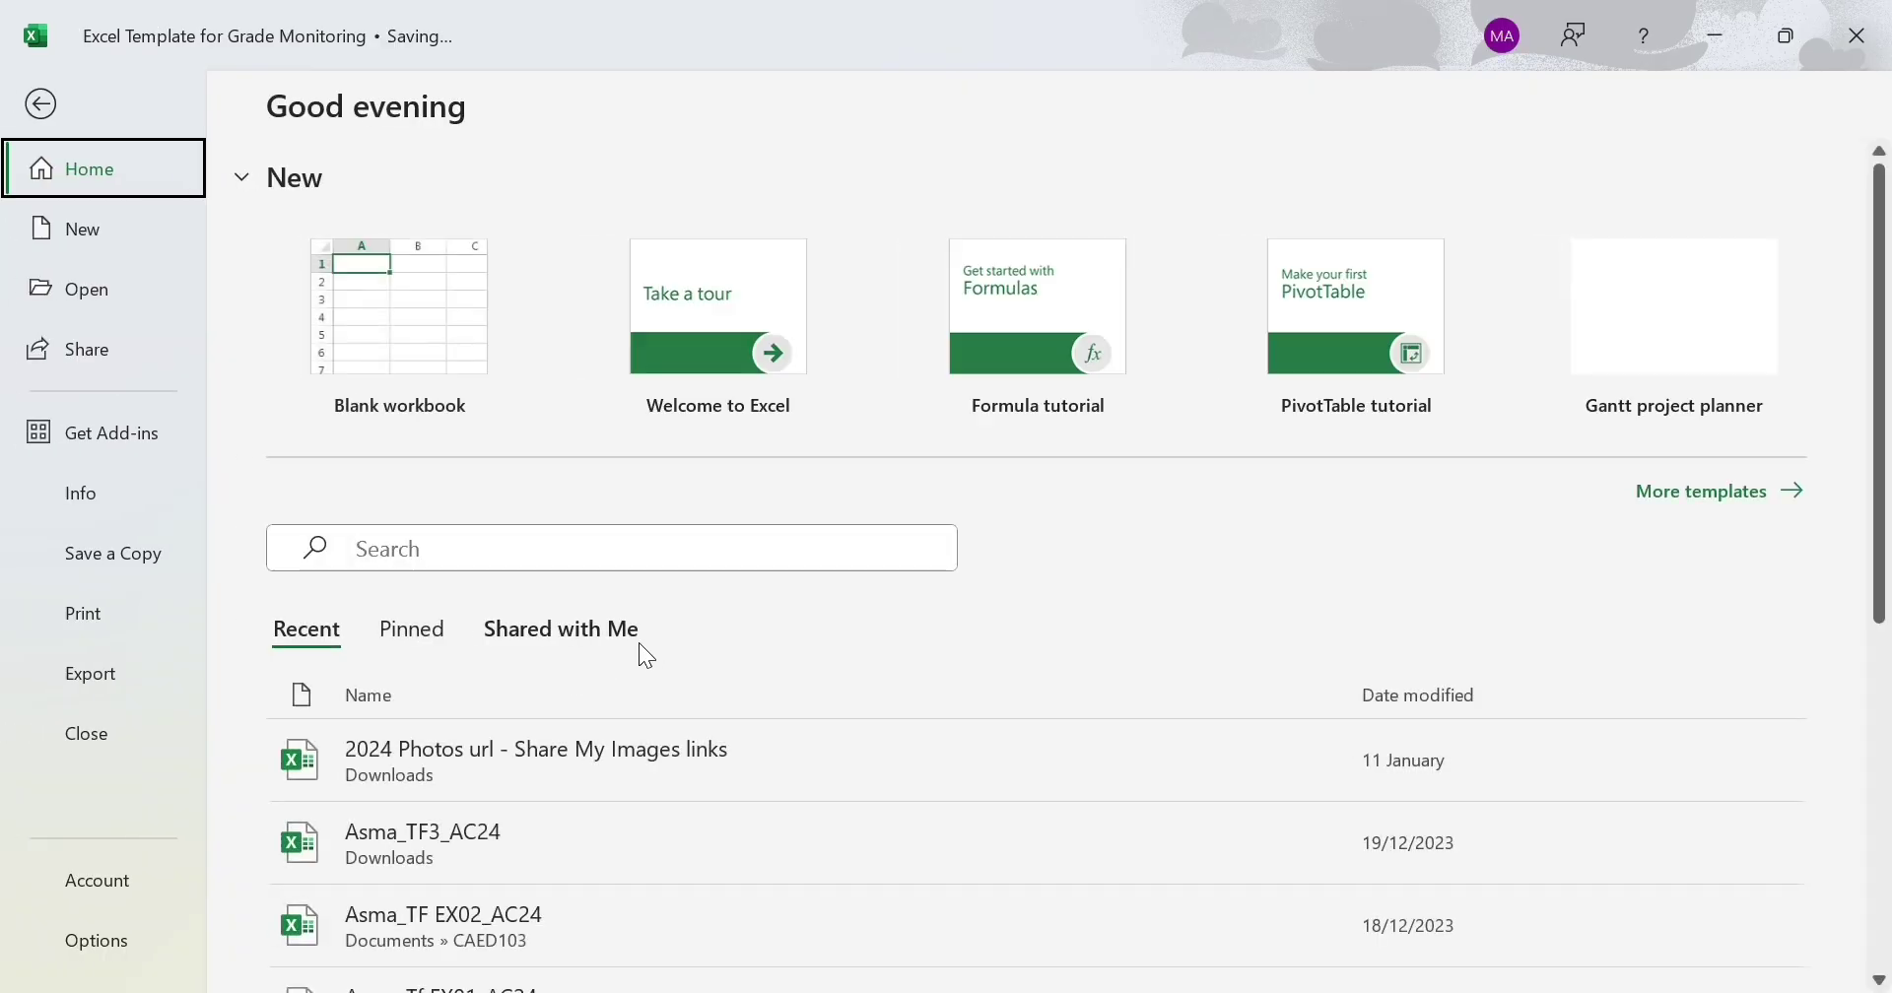
click(37, 105)
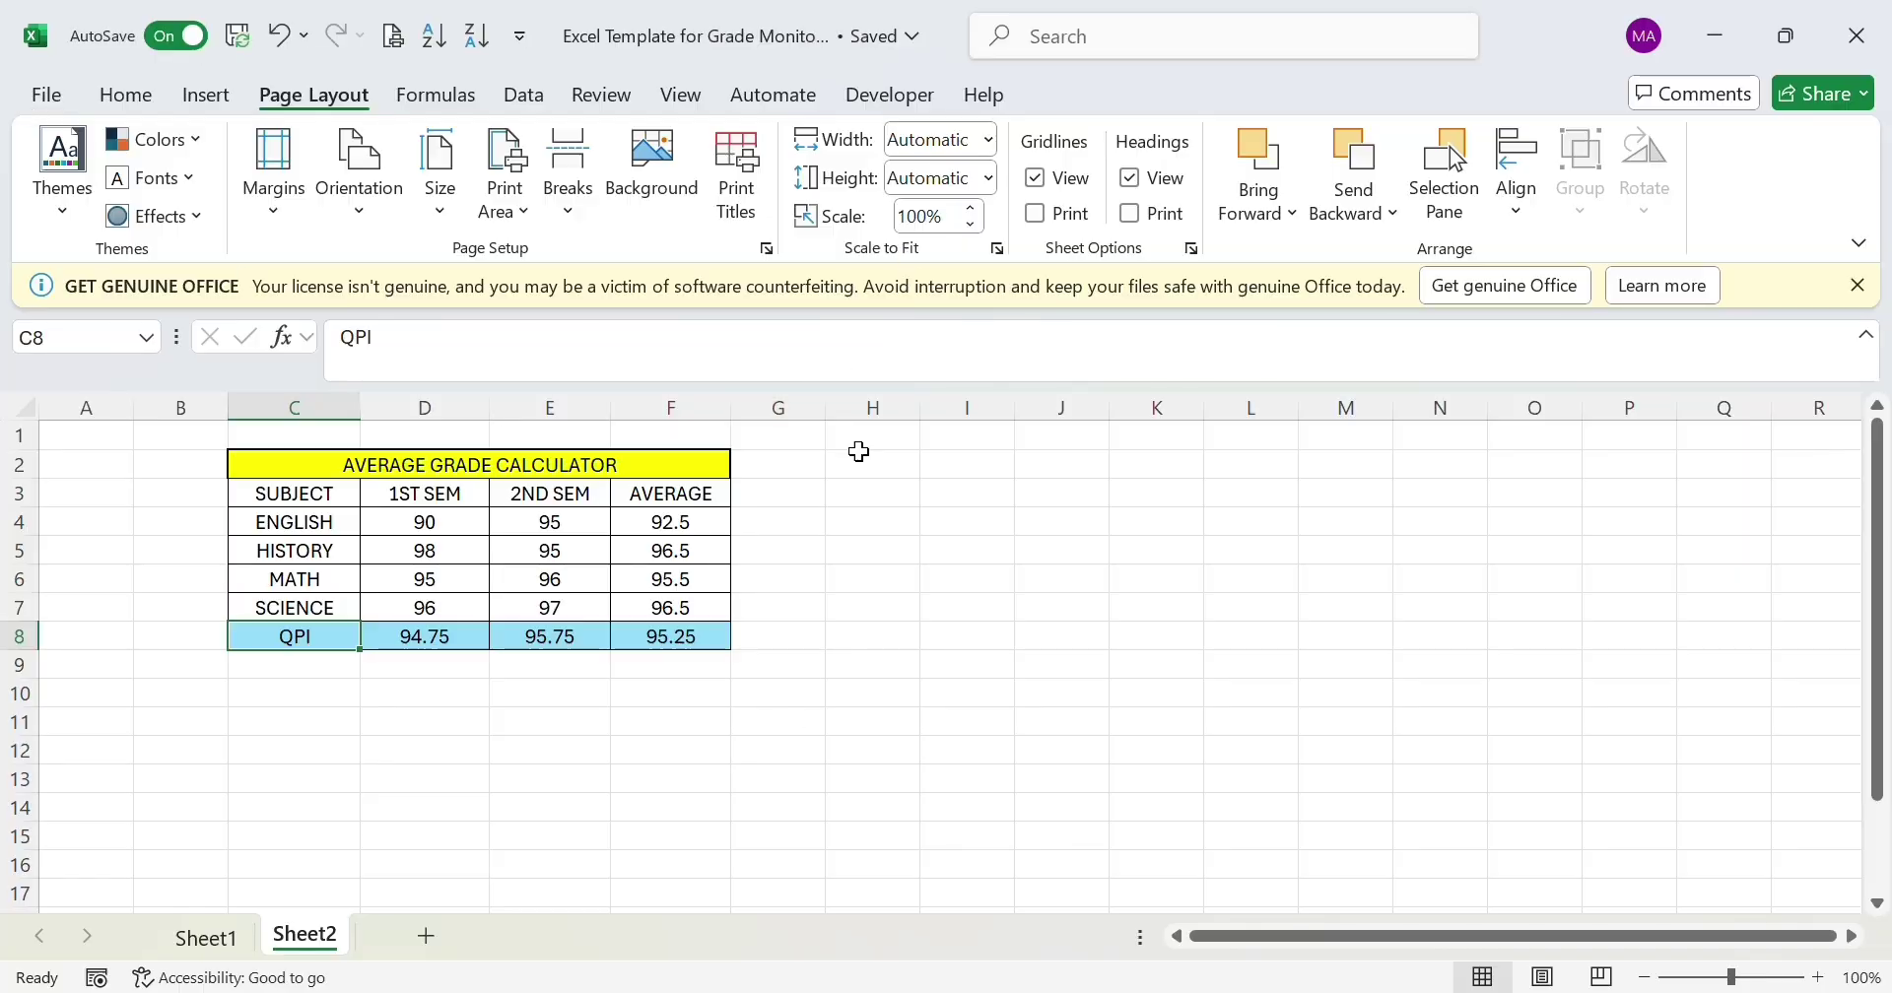
Switch to Etsy in the browser and open the Shop preferences stage of the shop setup
key(alt+Tab)
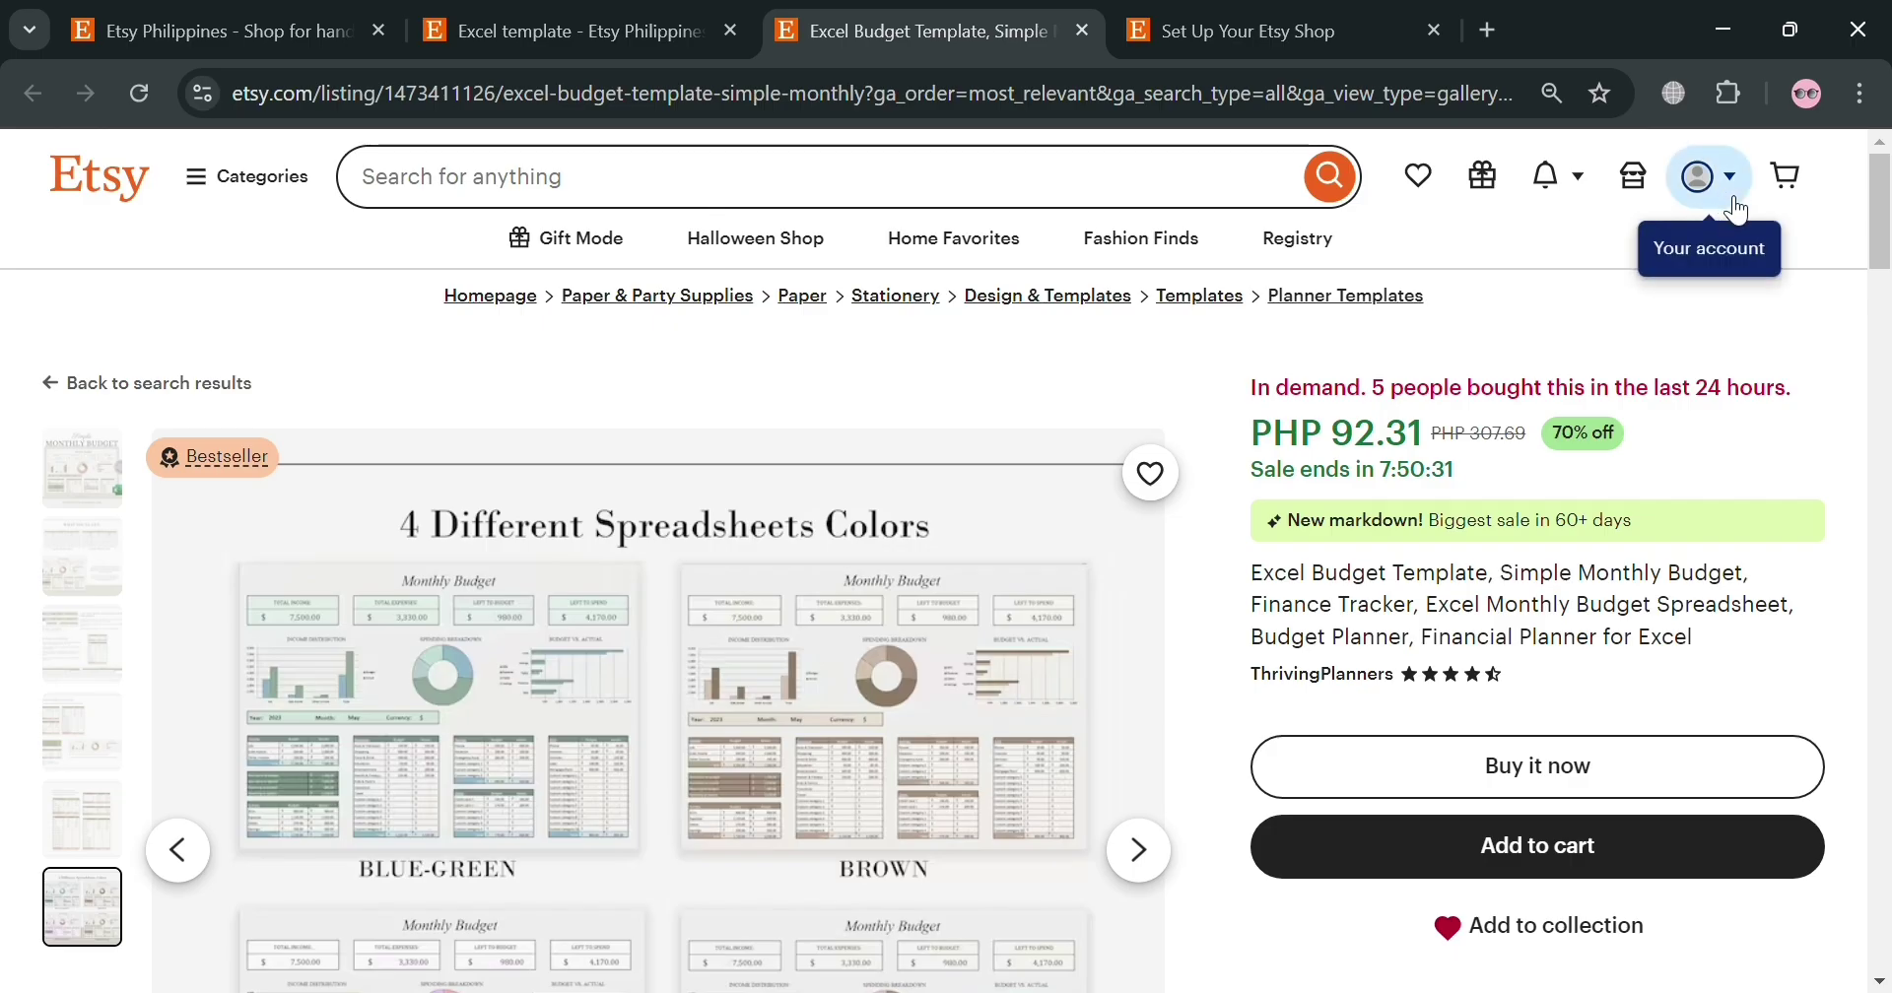
click(1617, 194)
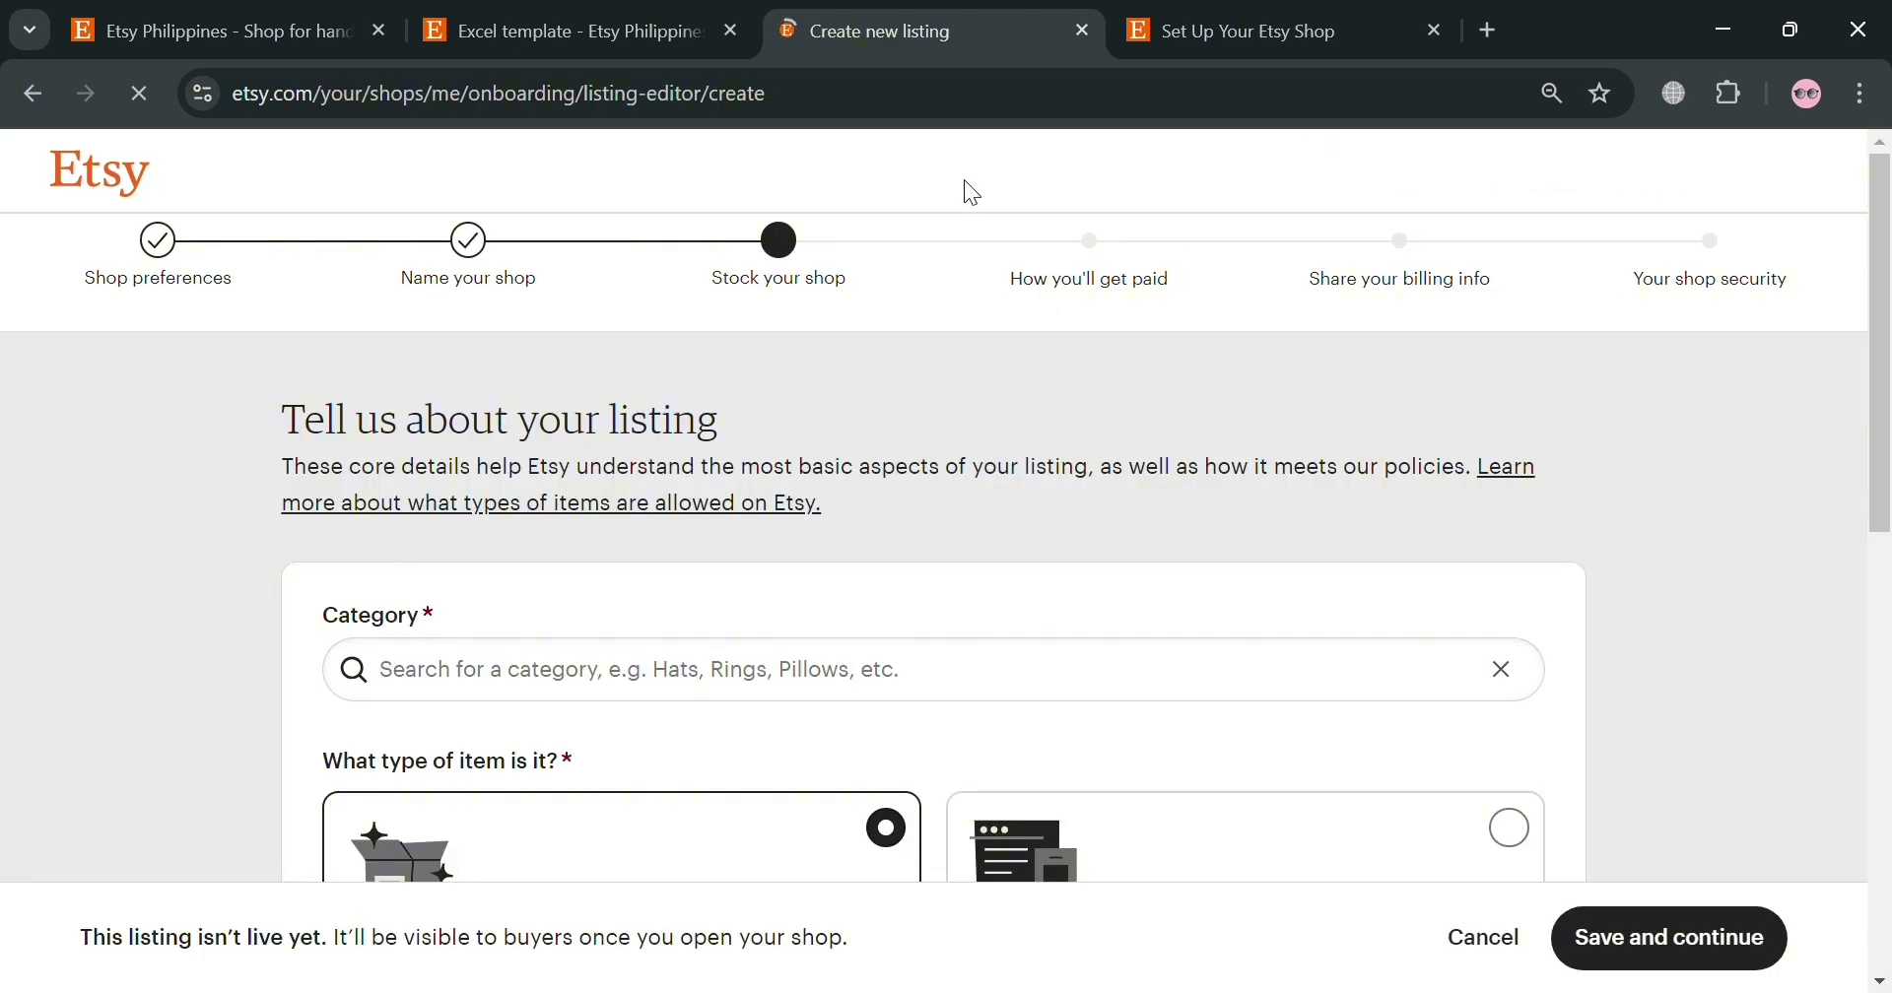
click(177, 258)
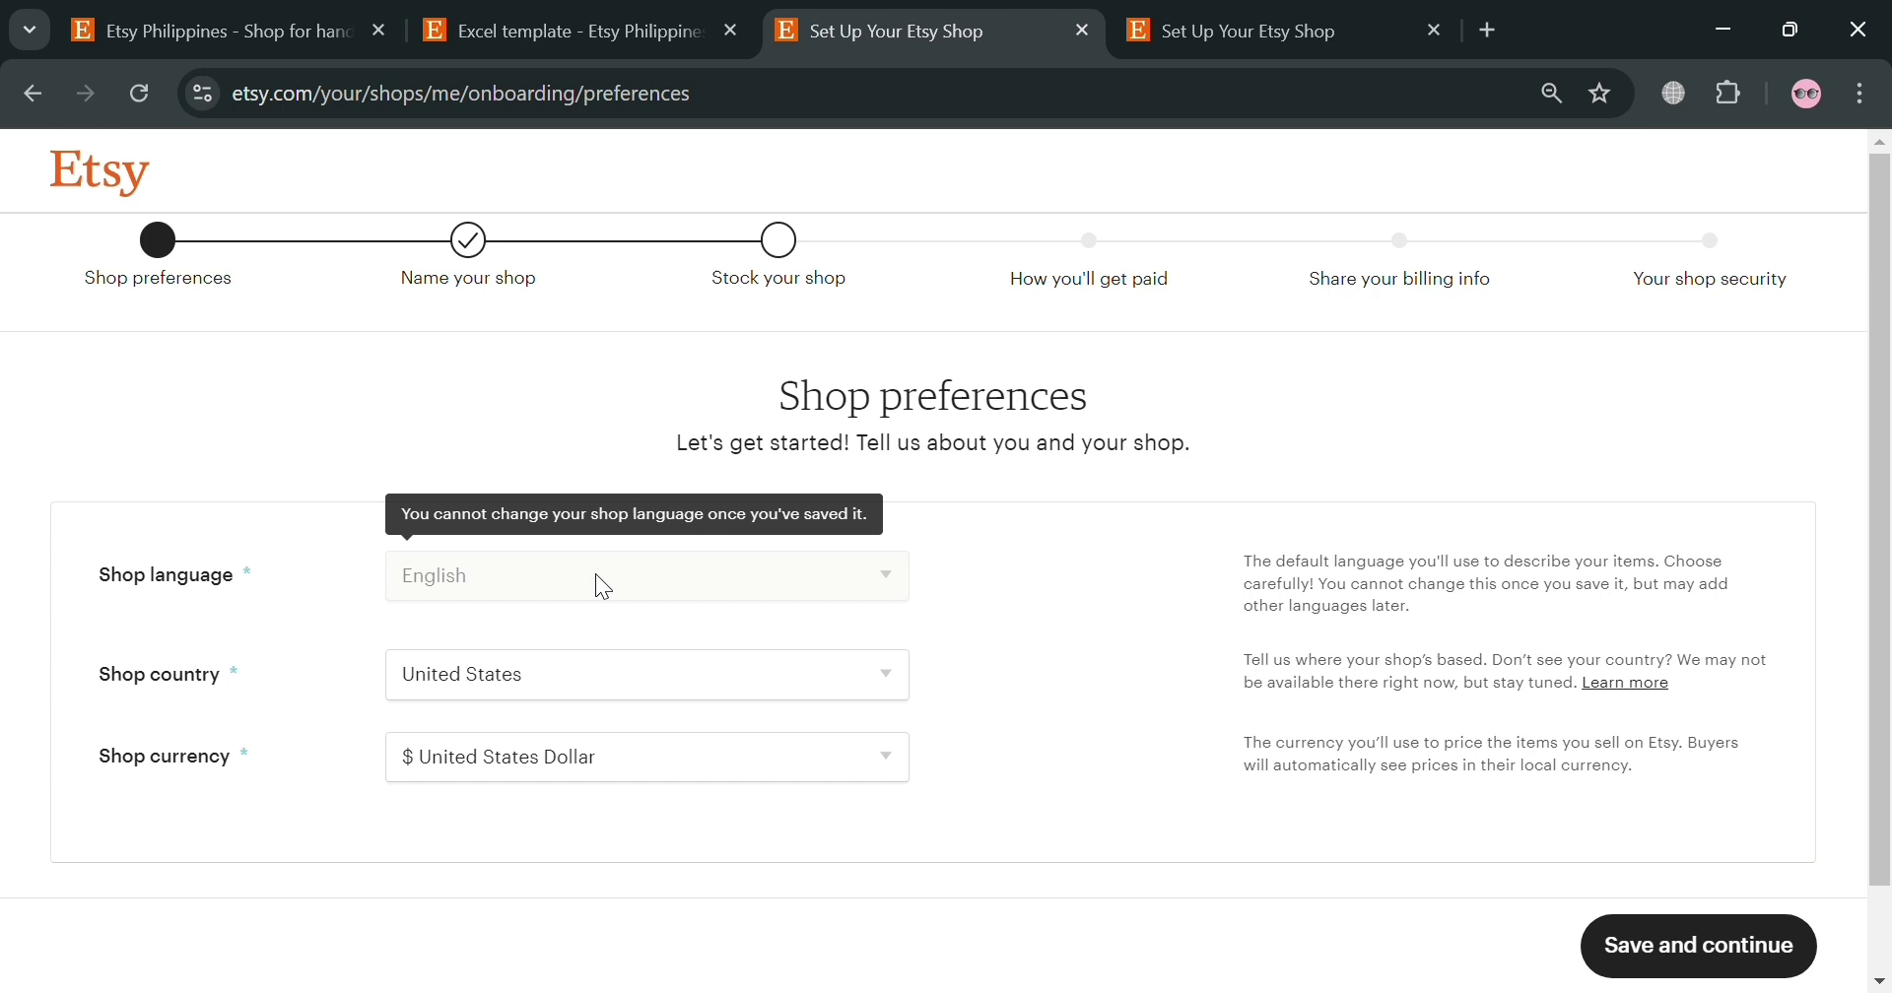
Save the shop preferences with United States as the country and United States Dollar as the currency
click(605, 776)
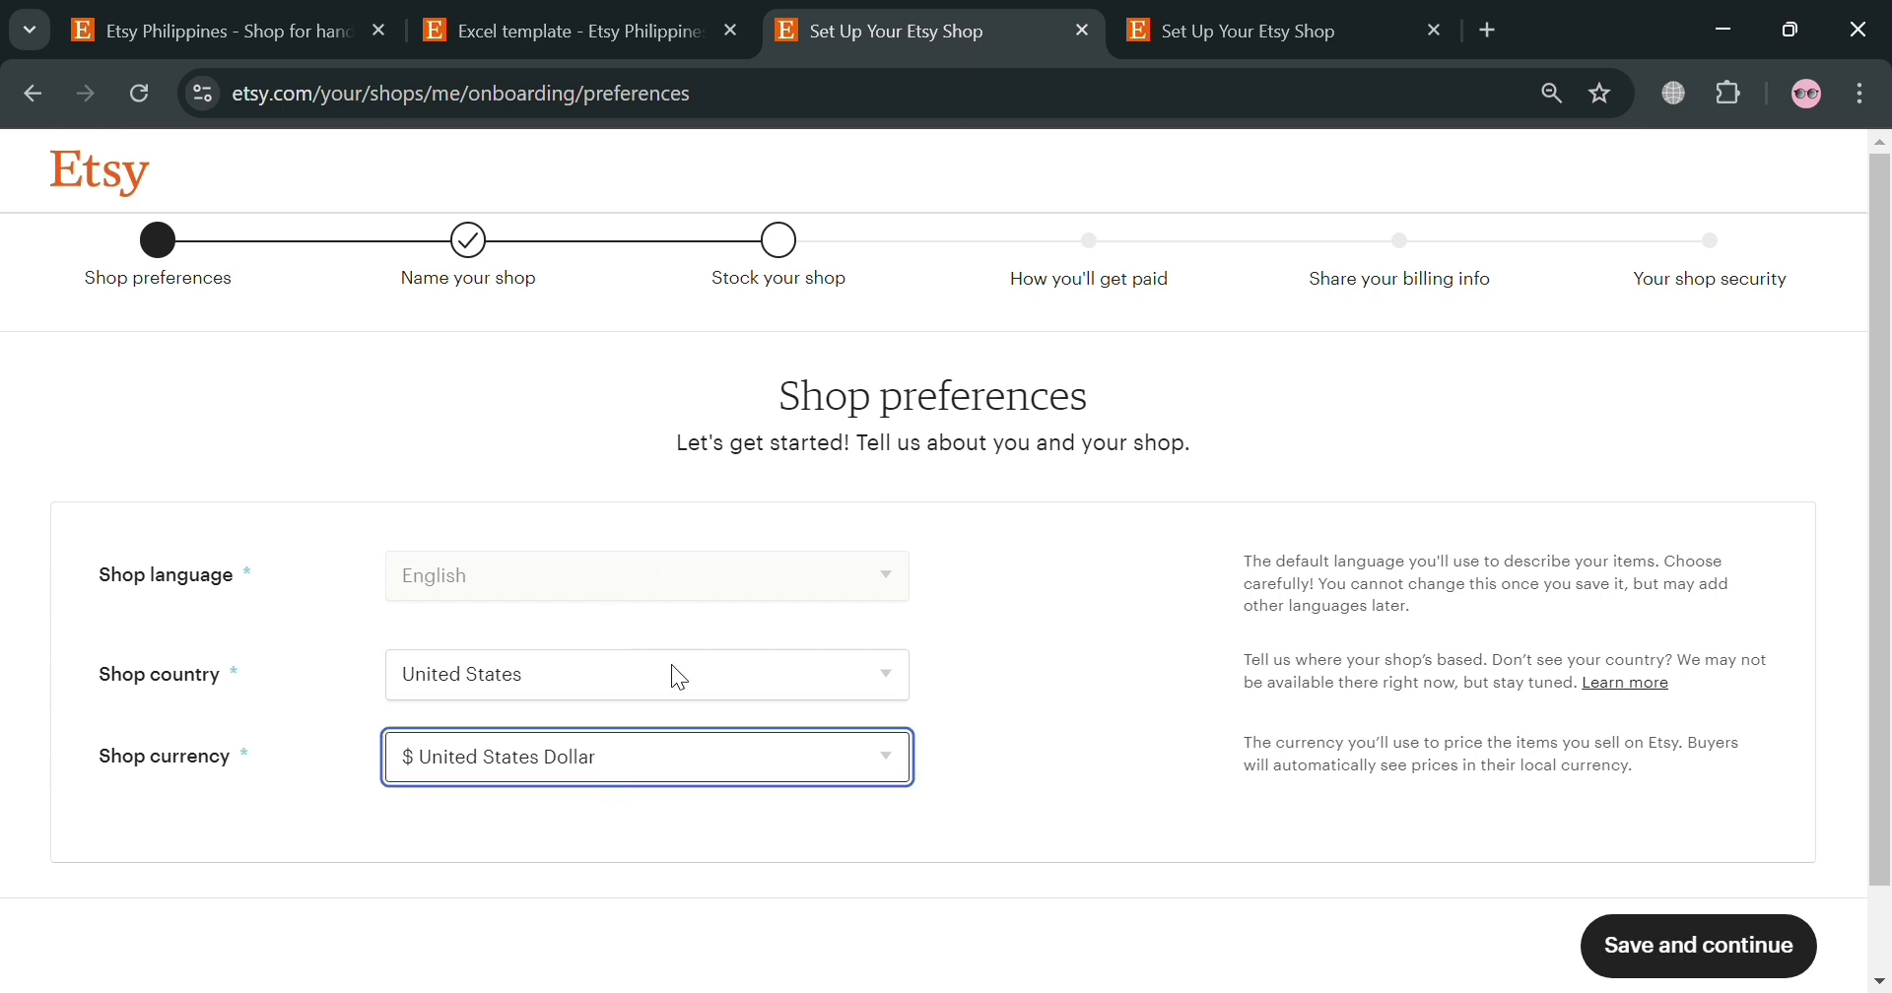
click(728, 837)
scroll(1507, 647, down, 1)
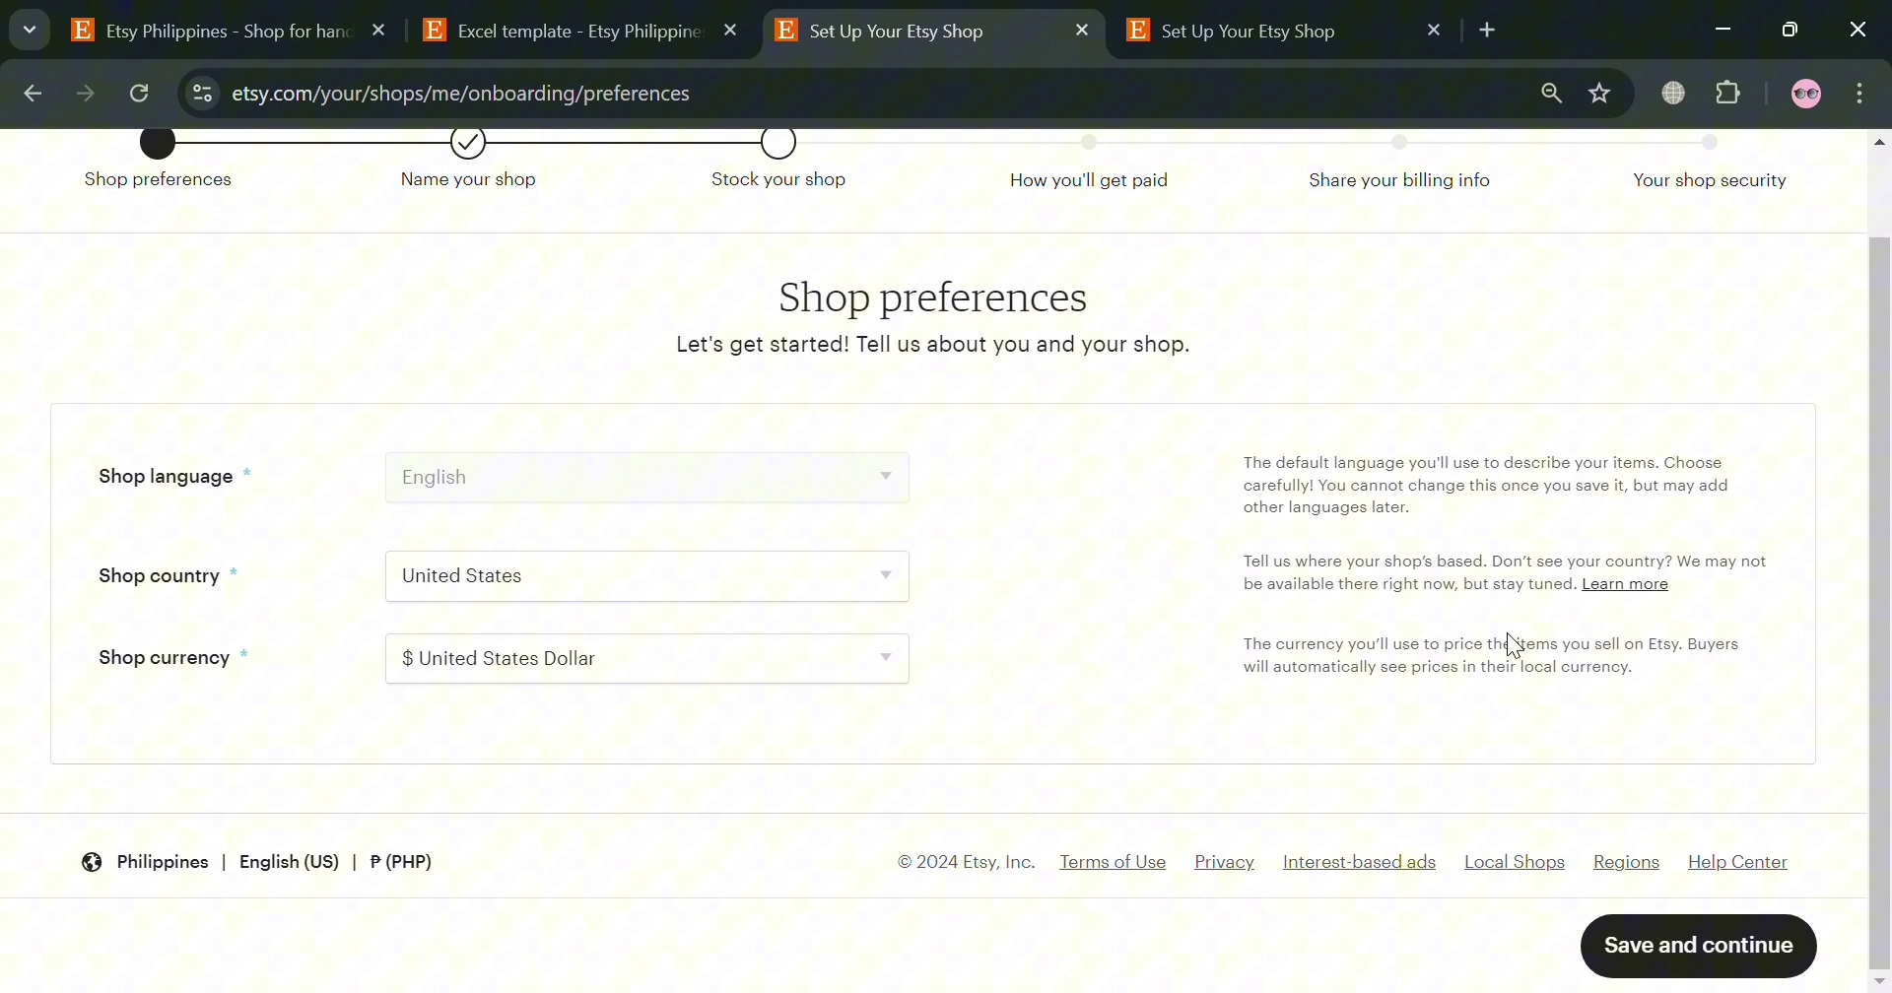
scroll(1675, 867, up, 1)
click(1691, 960)
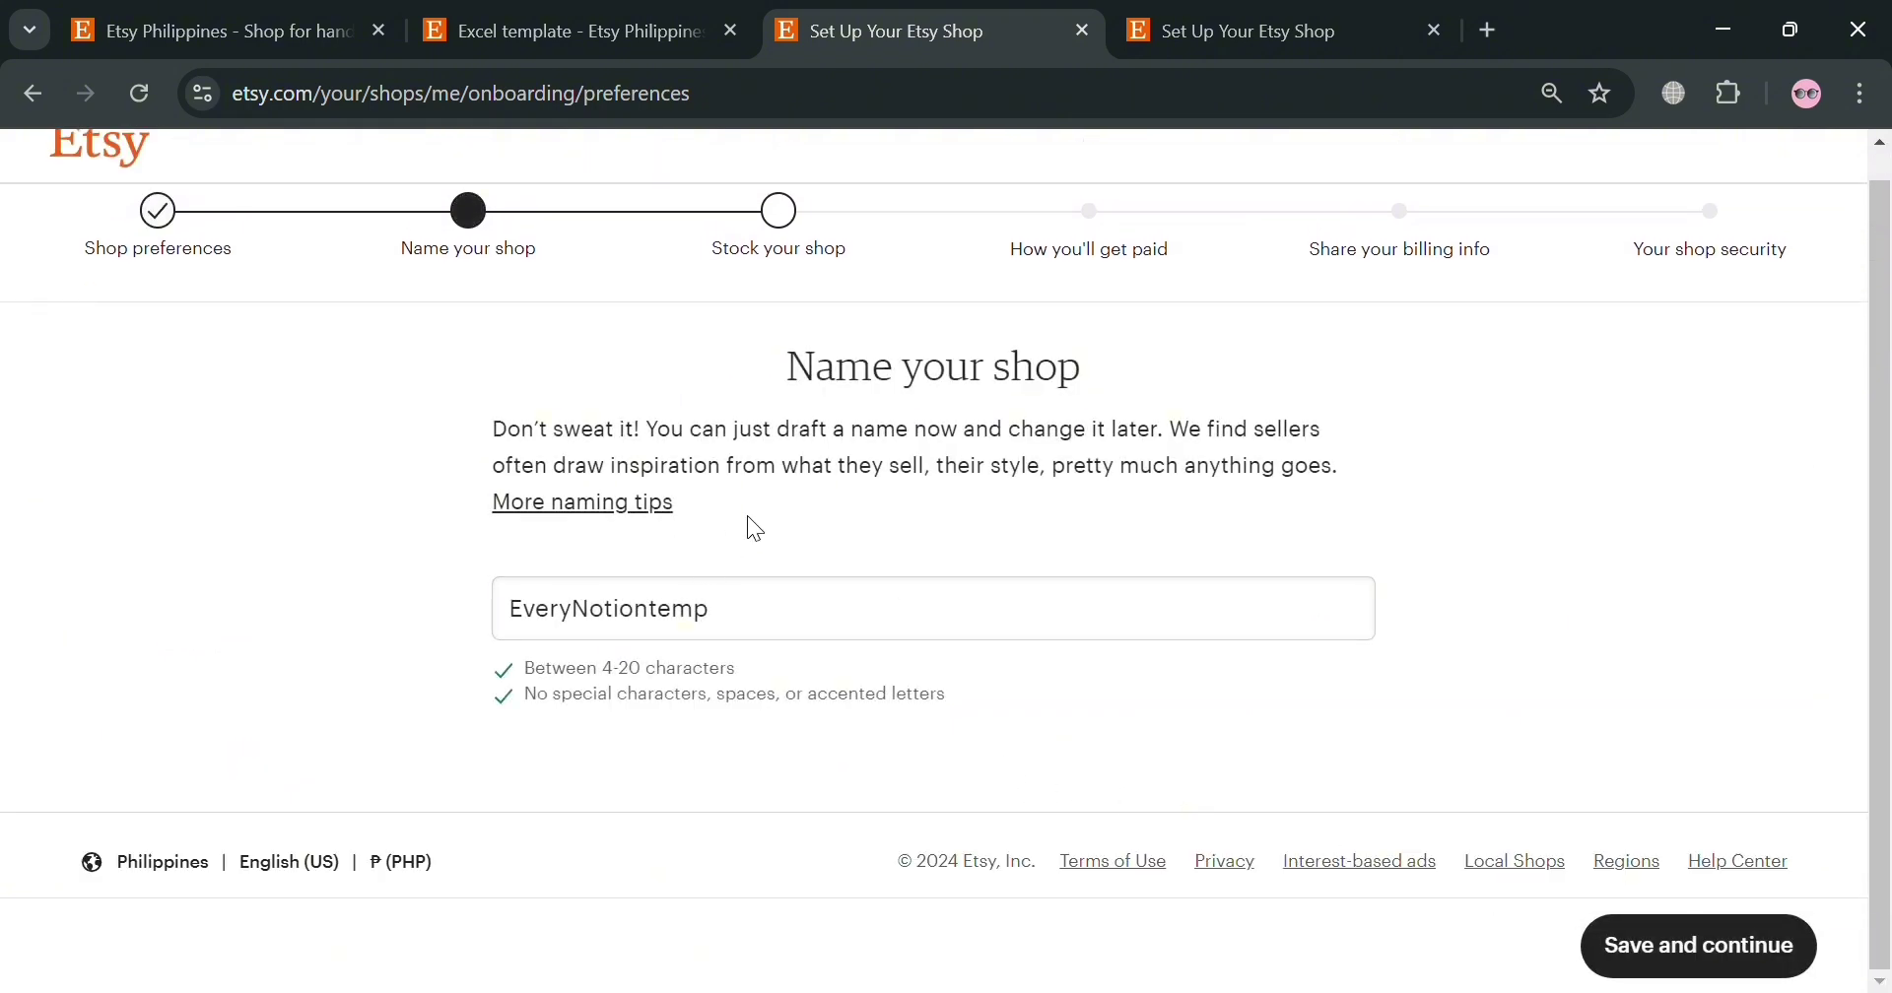
Name the shop EXCELTEMPS101 and save it to continue to stocking the shop
click(891, 615)
key(ctrl+a)
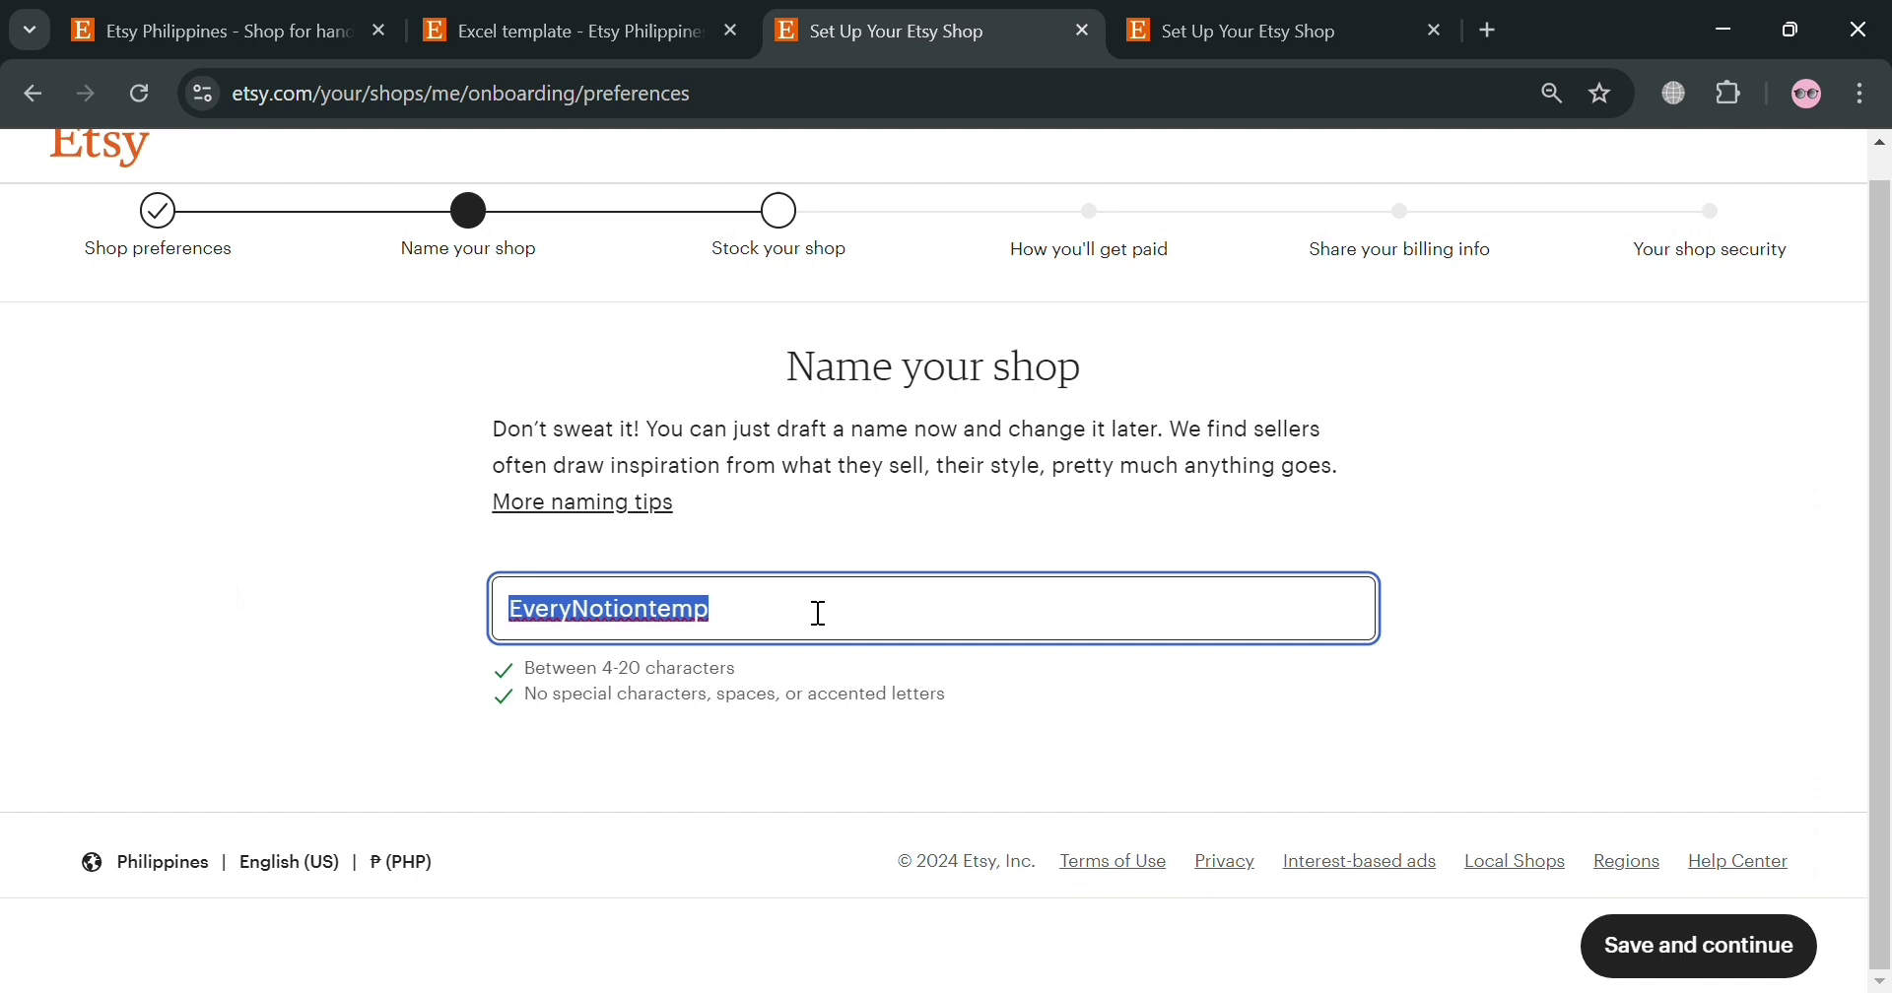
text(EXCEL)
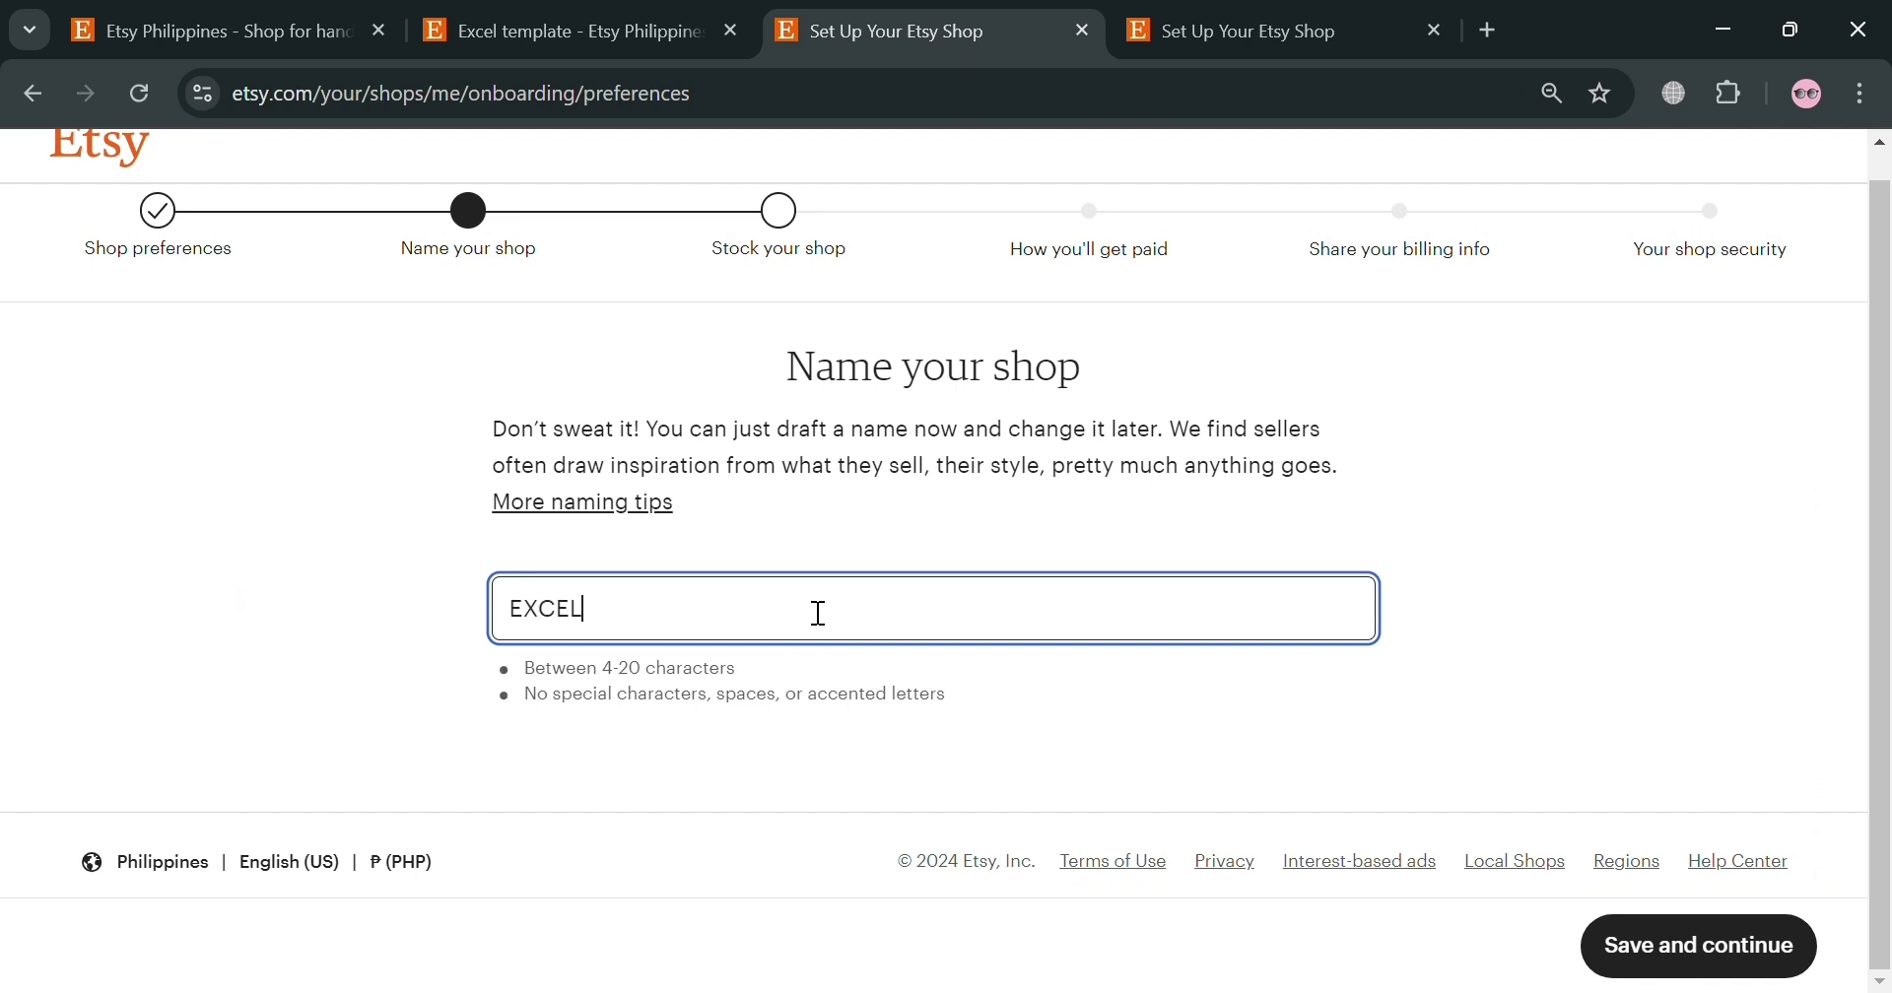
text(TEMPS101)
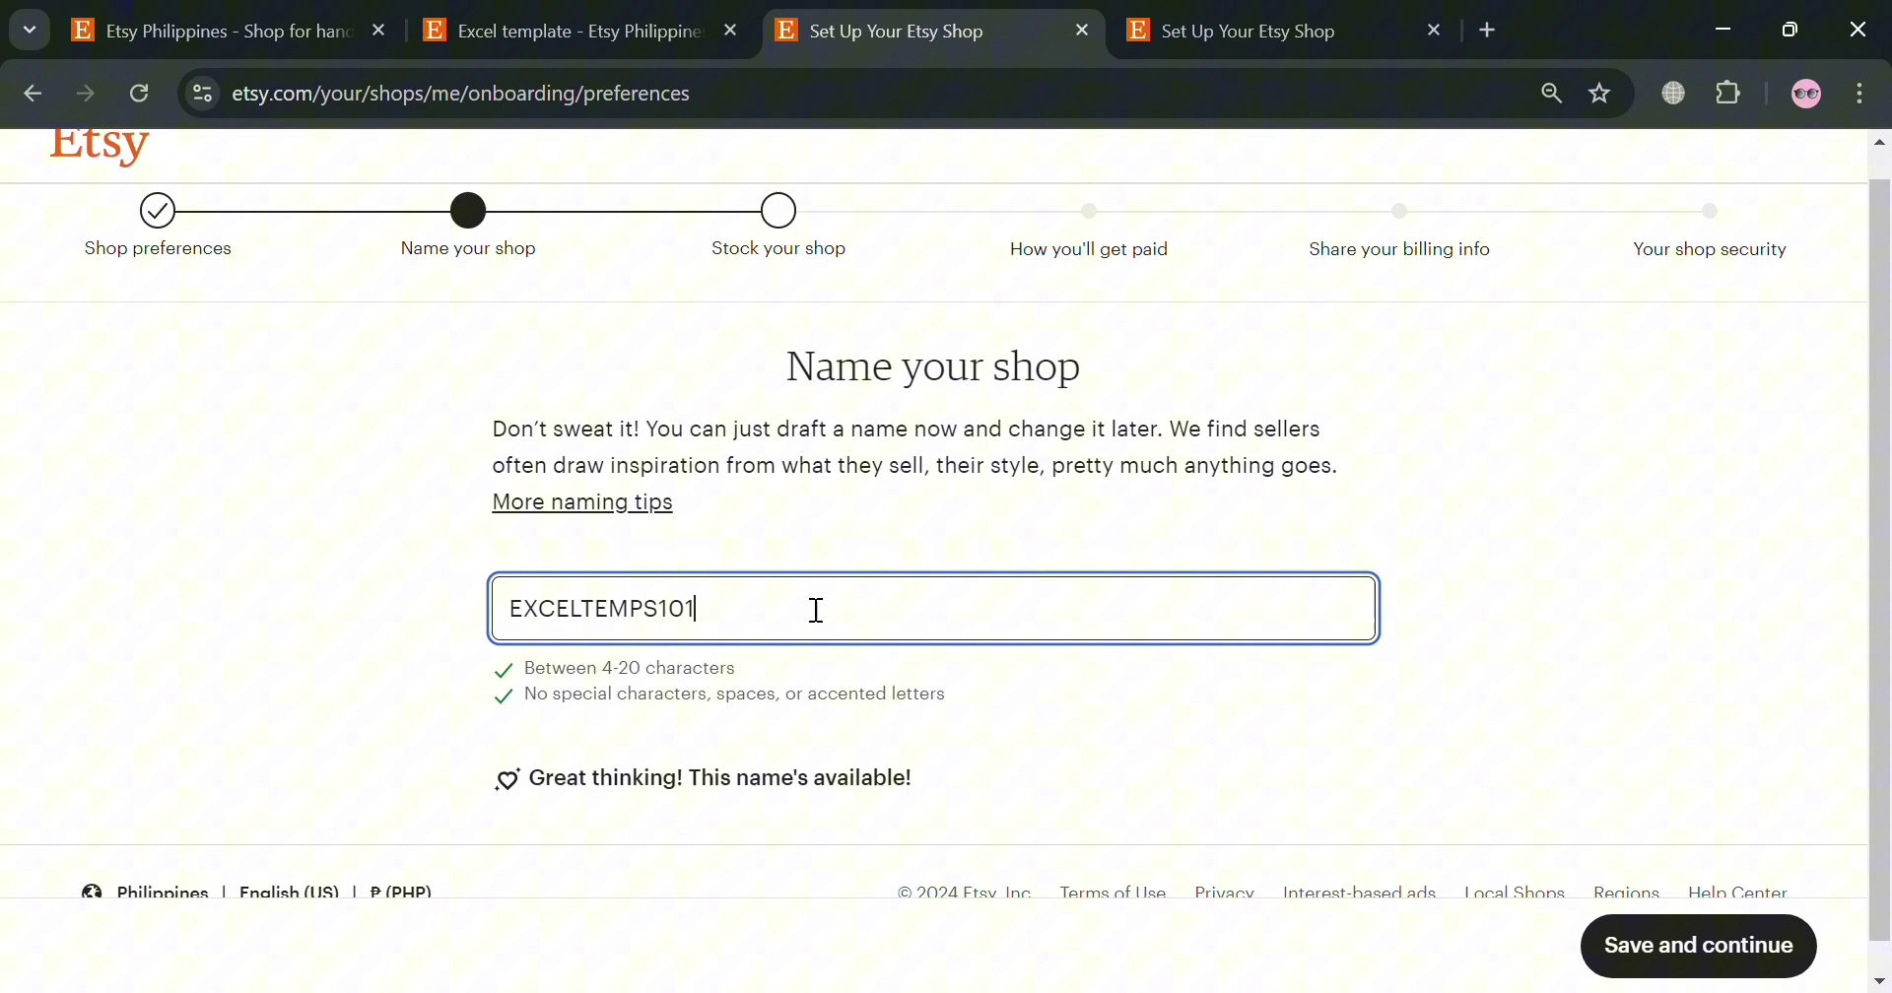
click(1116, 717)
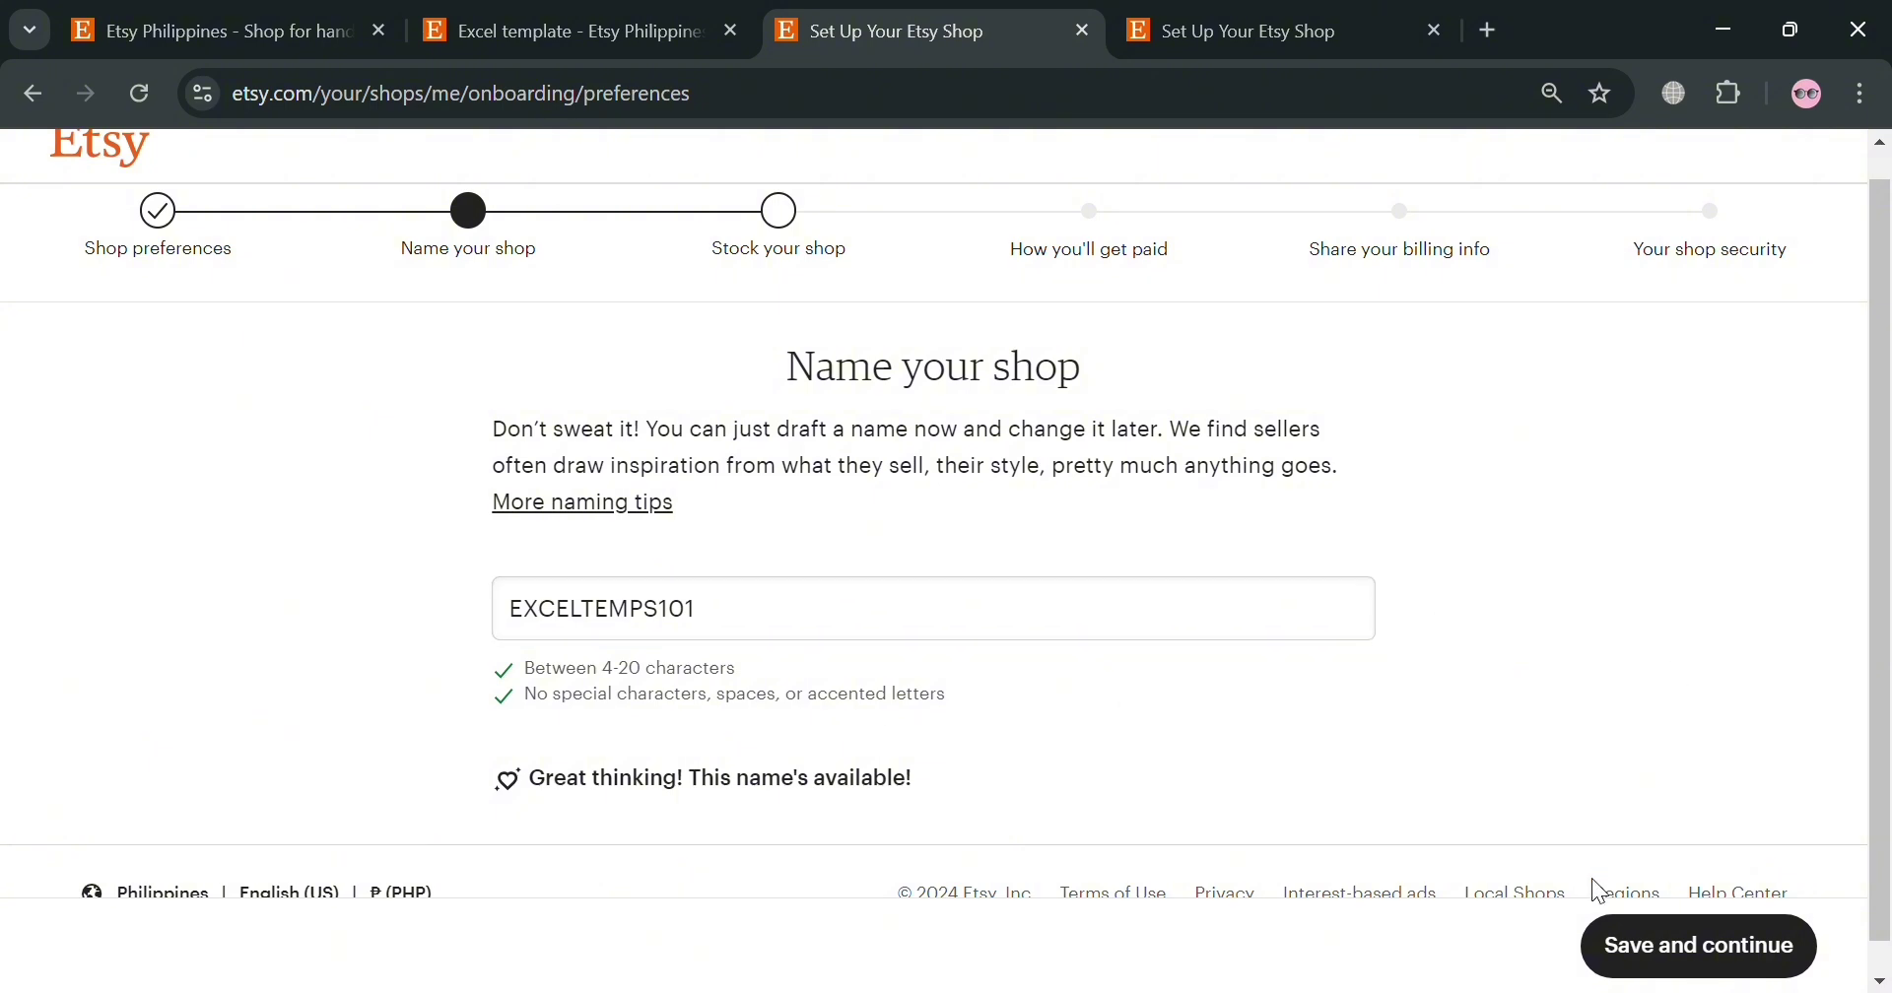
scroll(709, 640, down, 1)
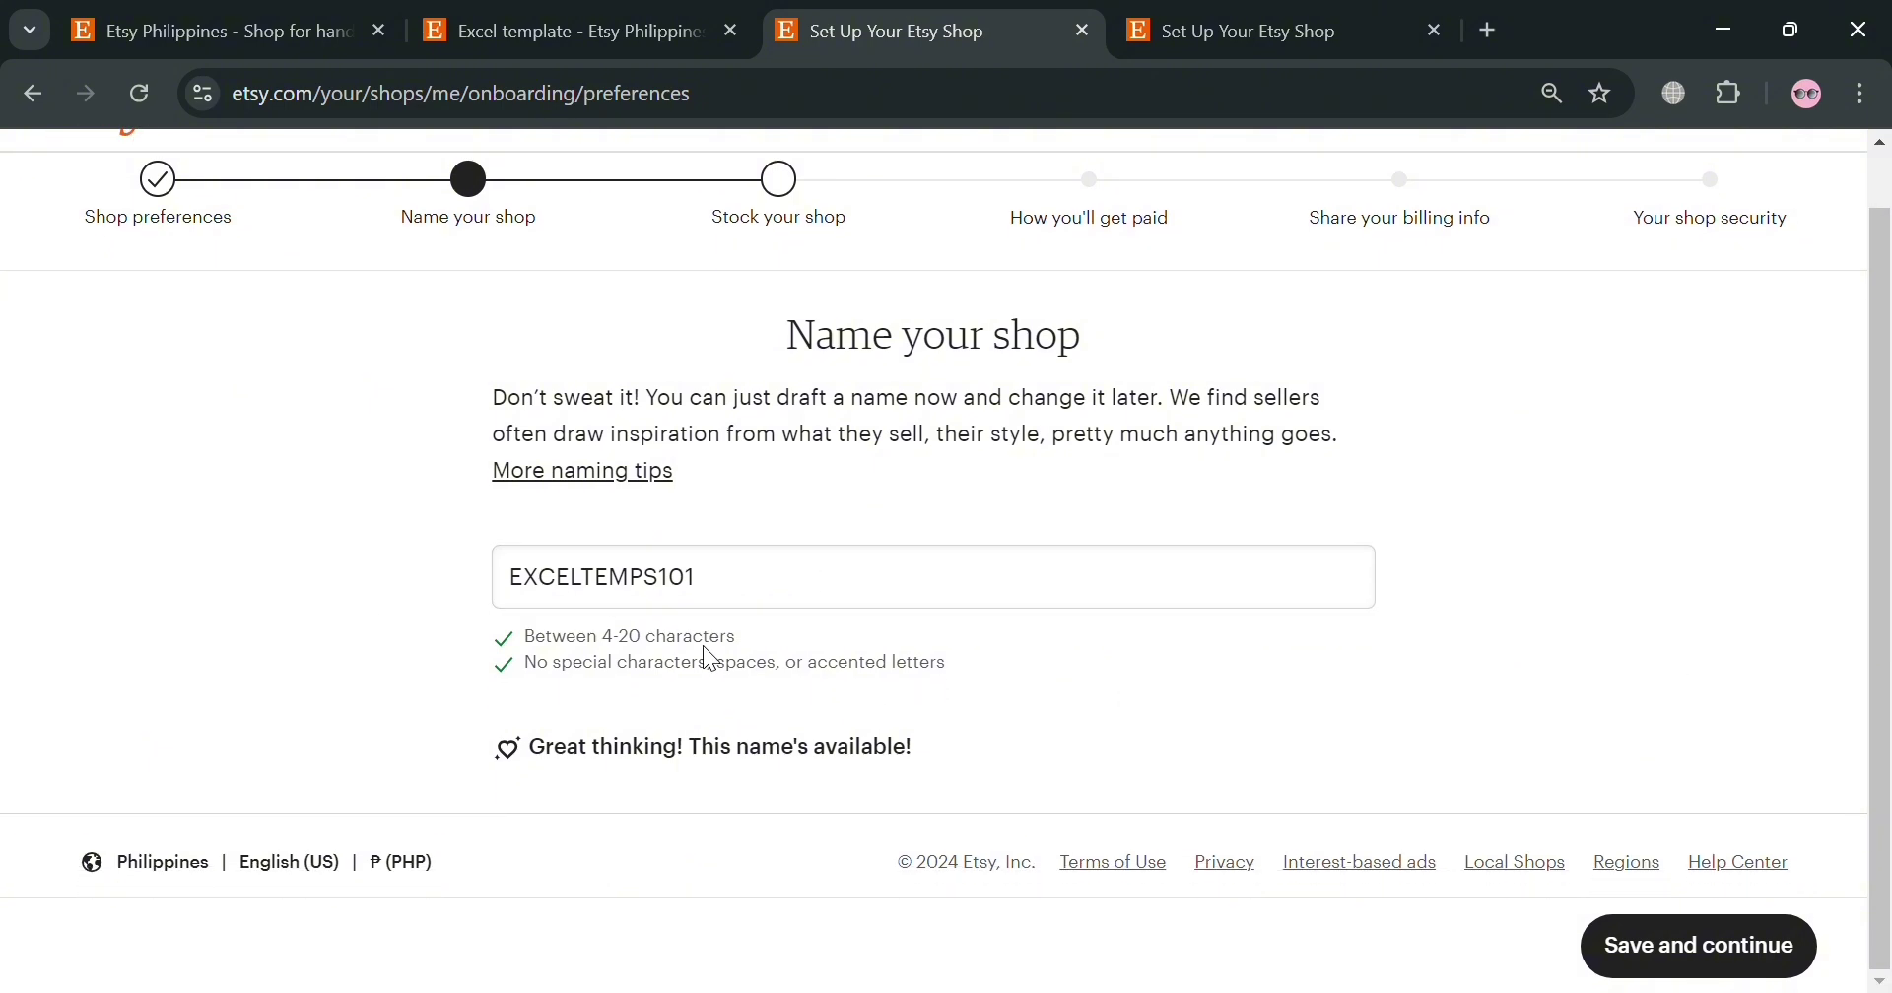
click(1729, 949)
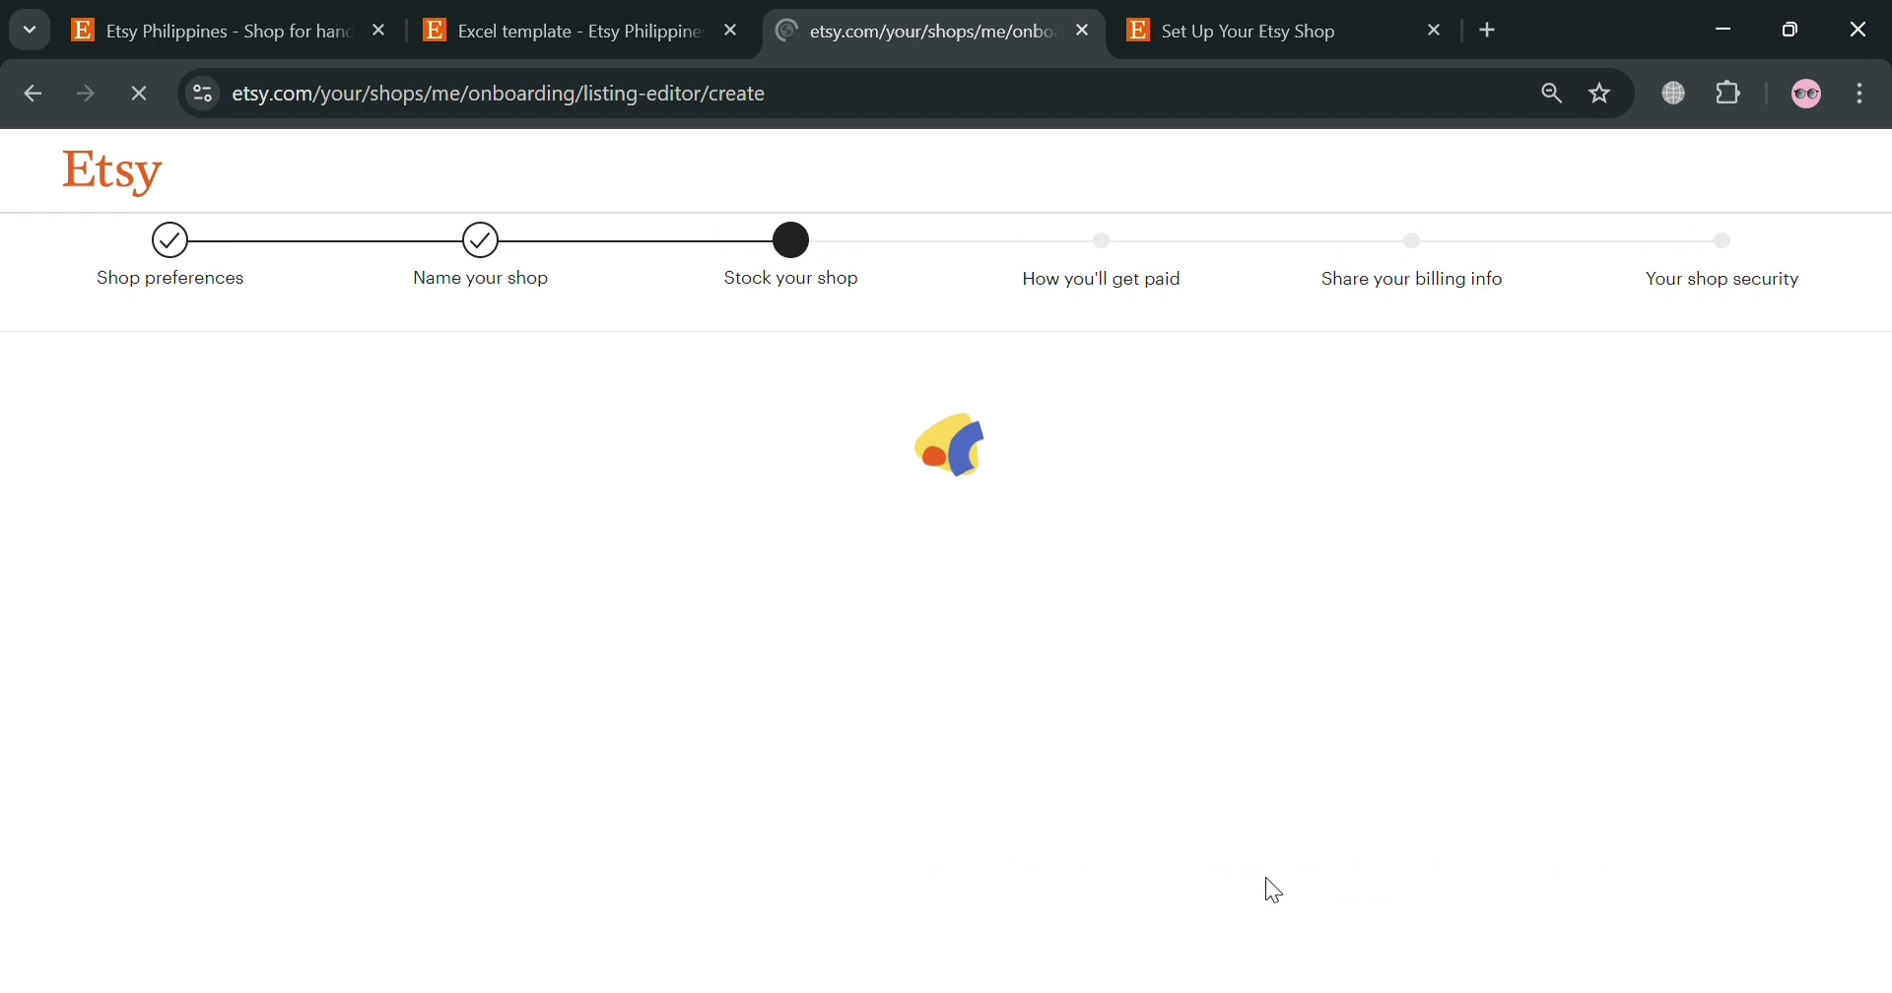
Set the listing's item type to Digital files and its maker to I did
scroll(667, 676, down, 3)
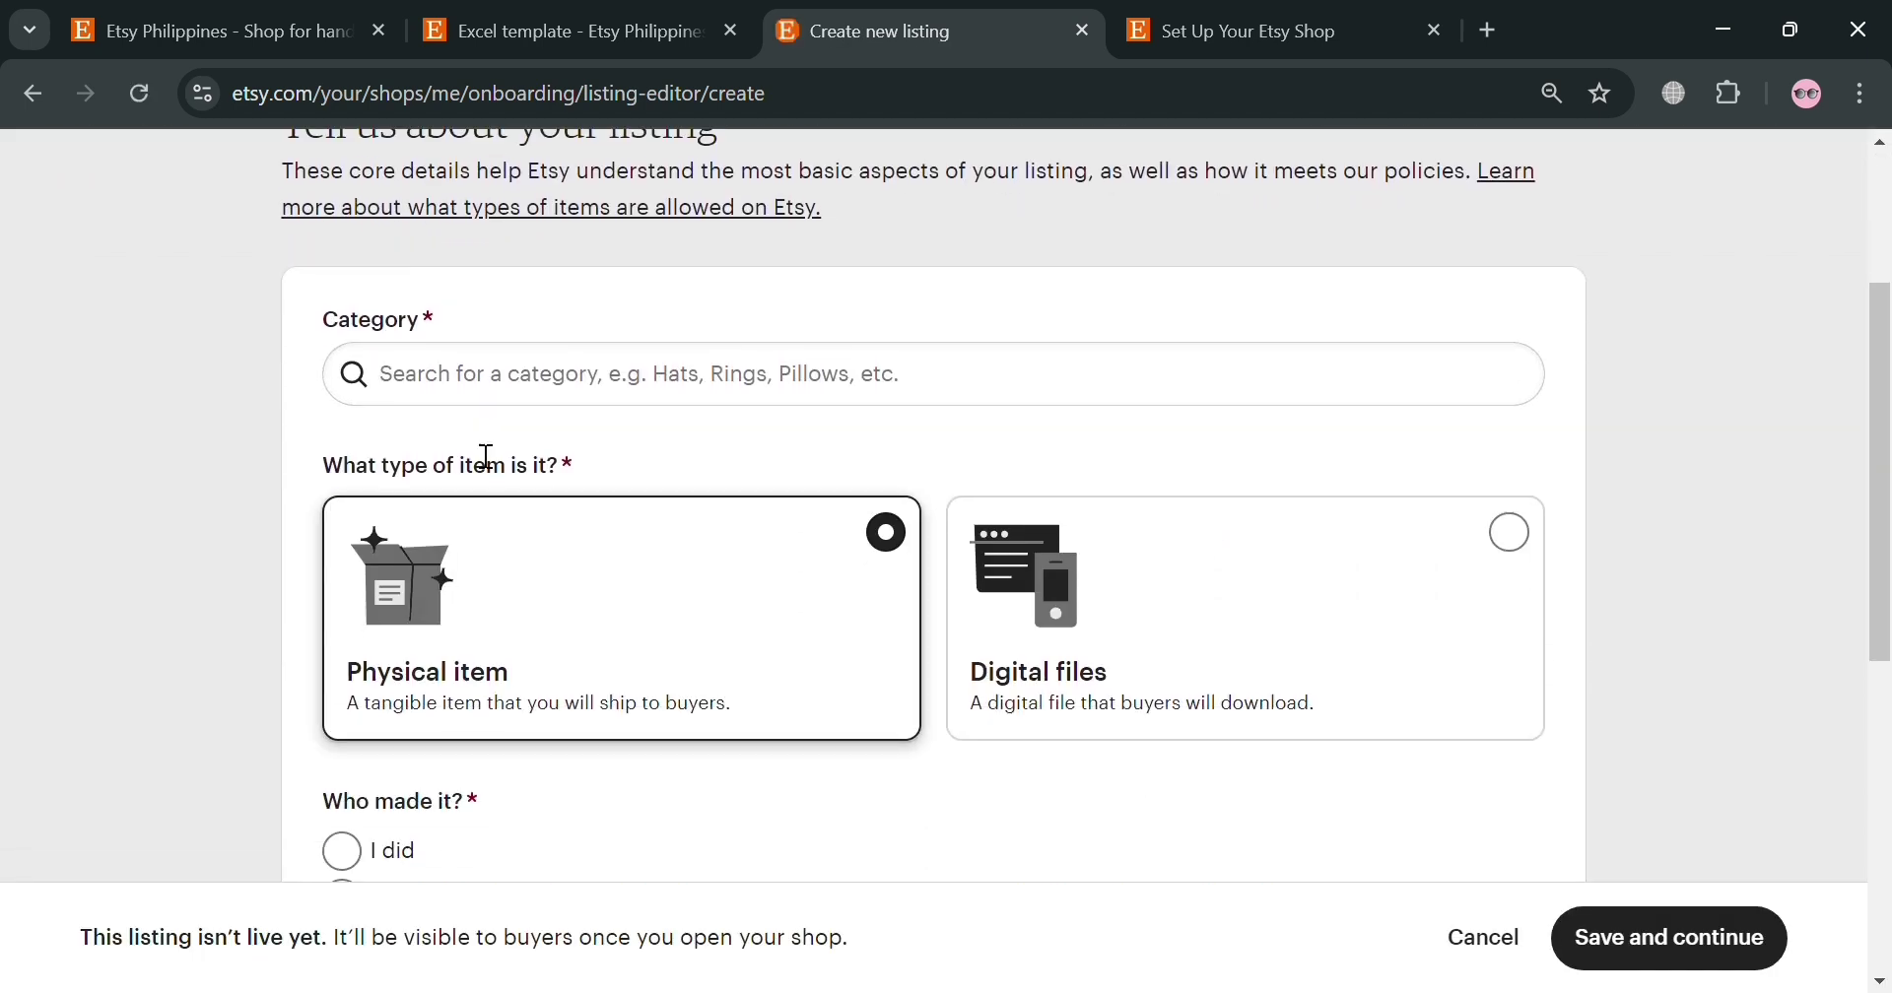
scroll(439, 453, up, 1)
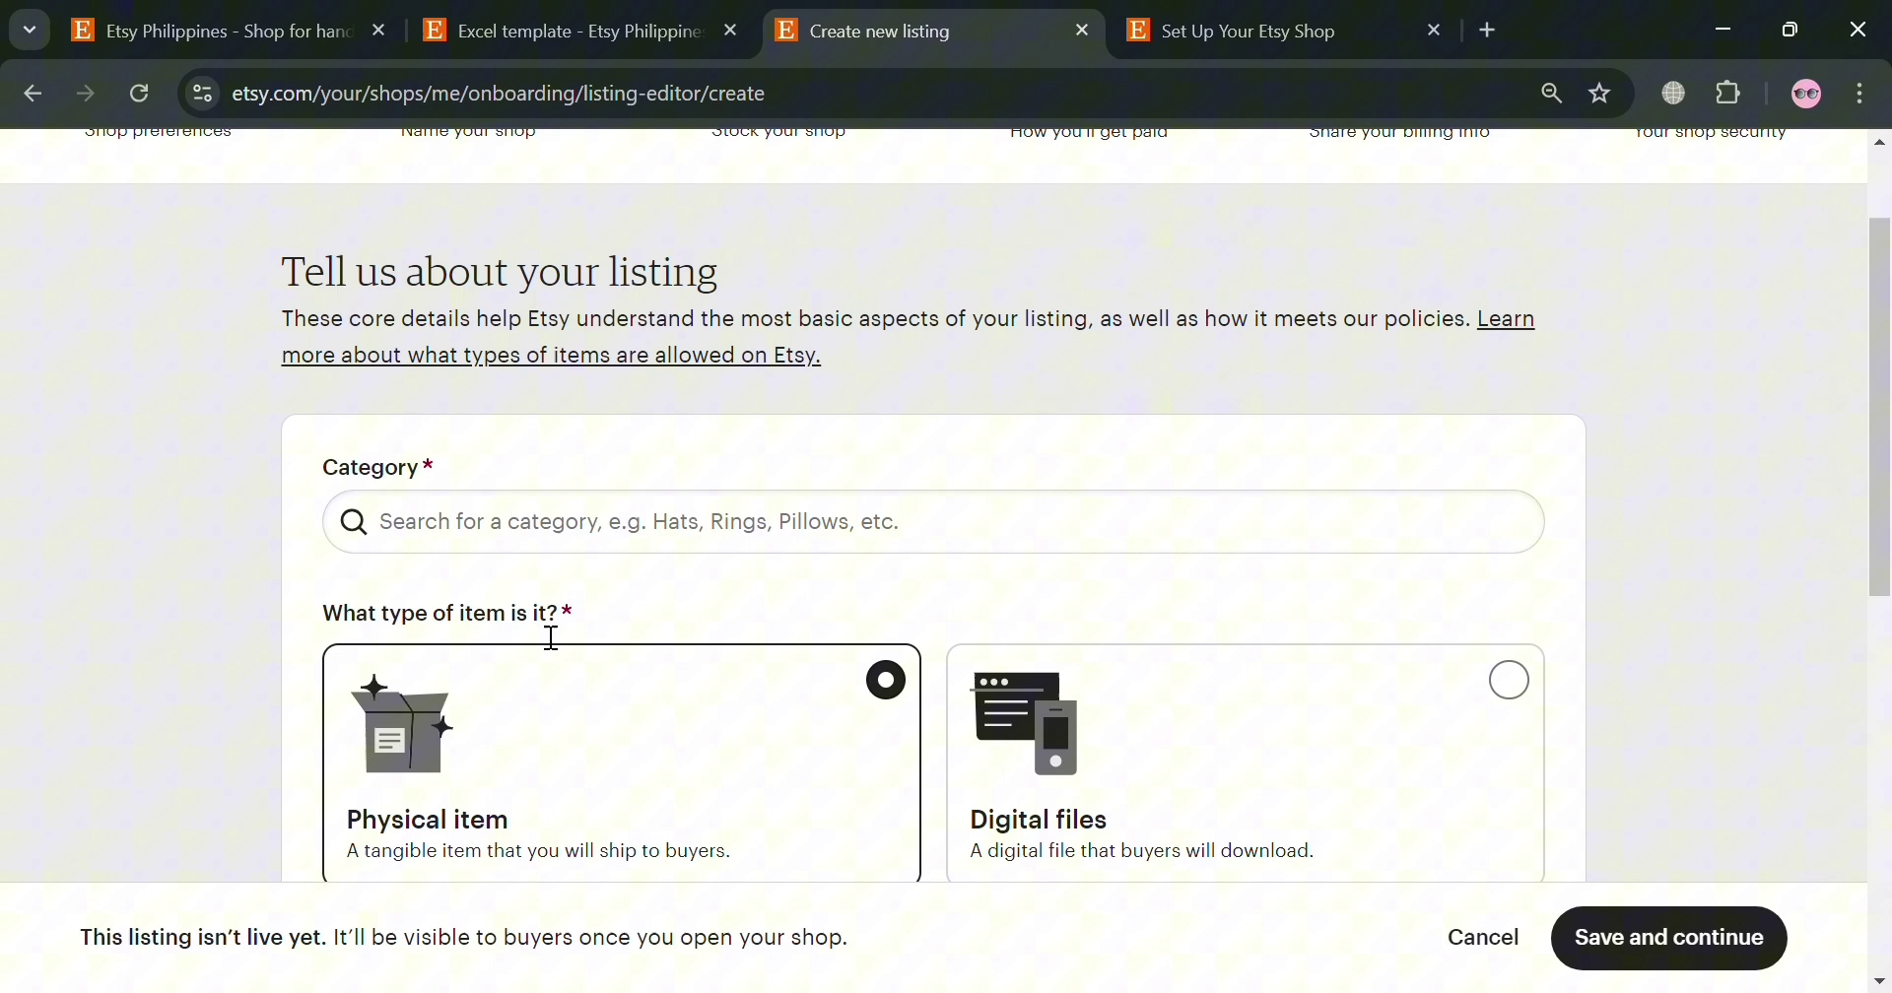
scroll(551, 626, down, 1)
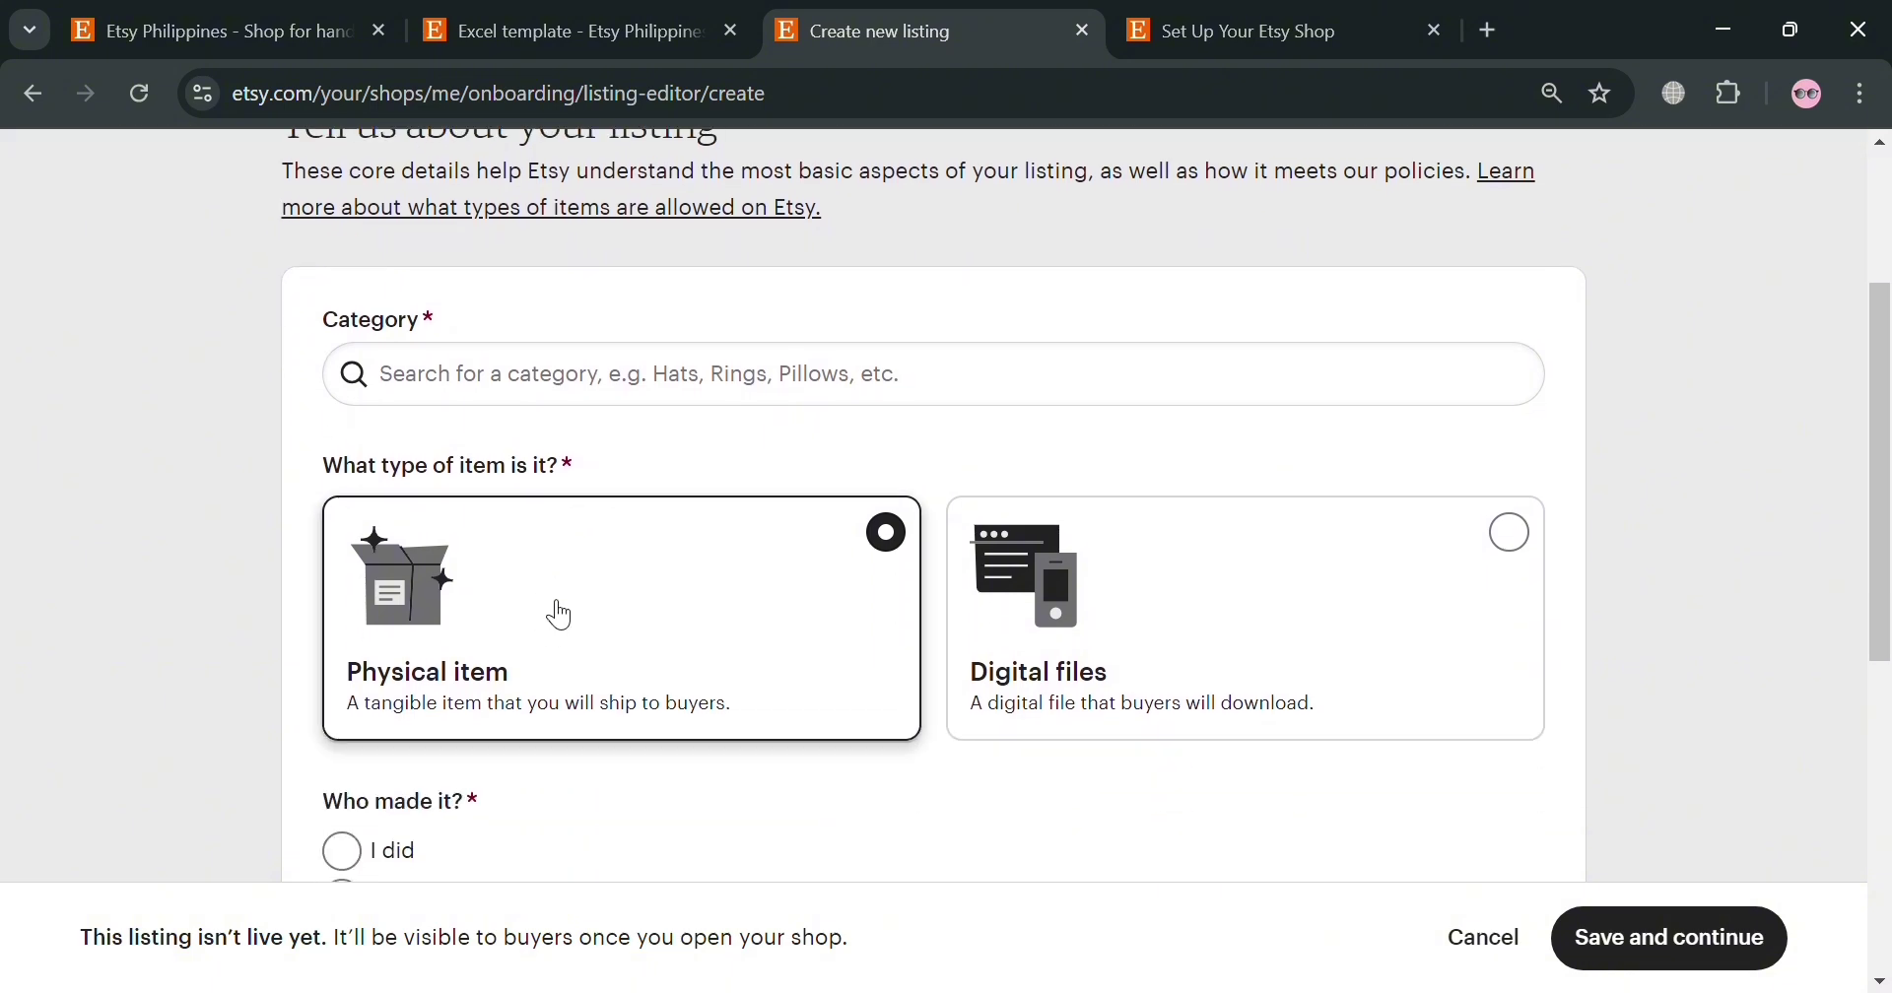
click(1537, 548)
scroll(1155, 670, down, 3)
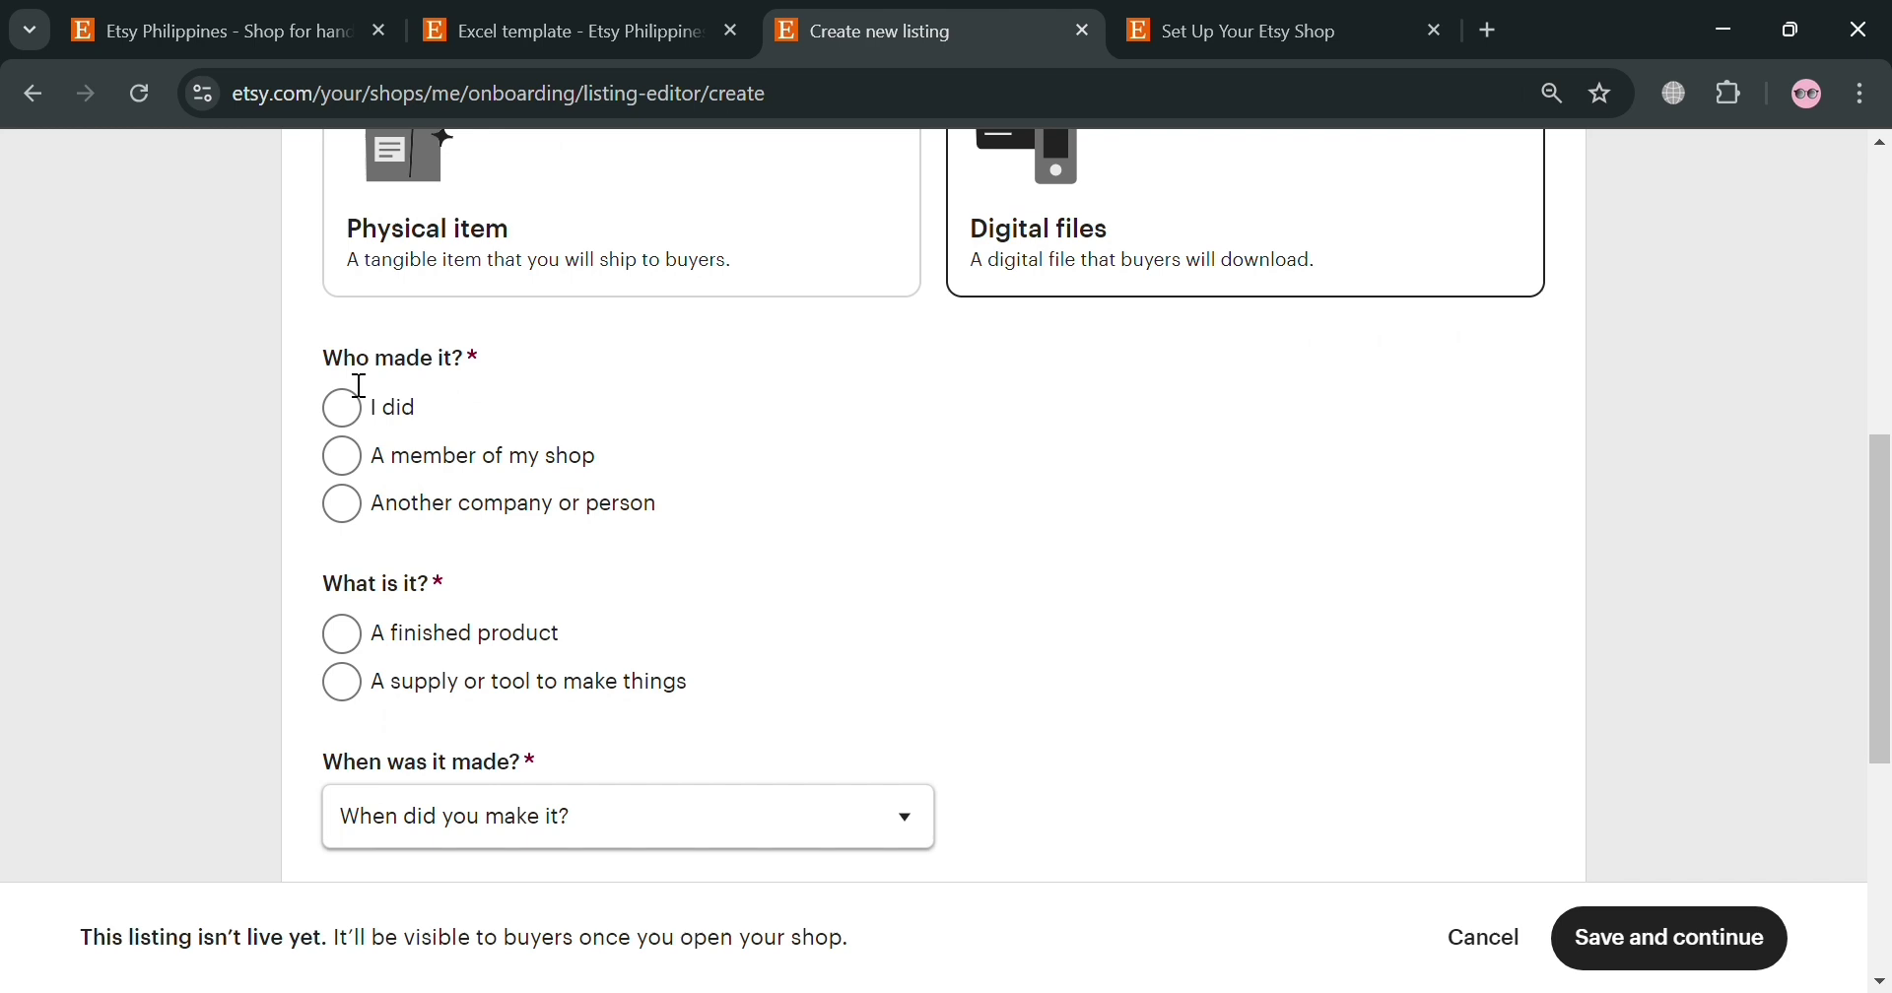
click(355, 408)
Describe the item as a supply or tool to make things, made 2020 - 2024 and created by me
scroll(389, 572, down, 1)
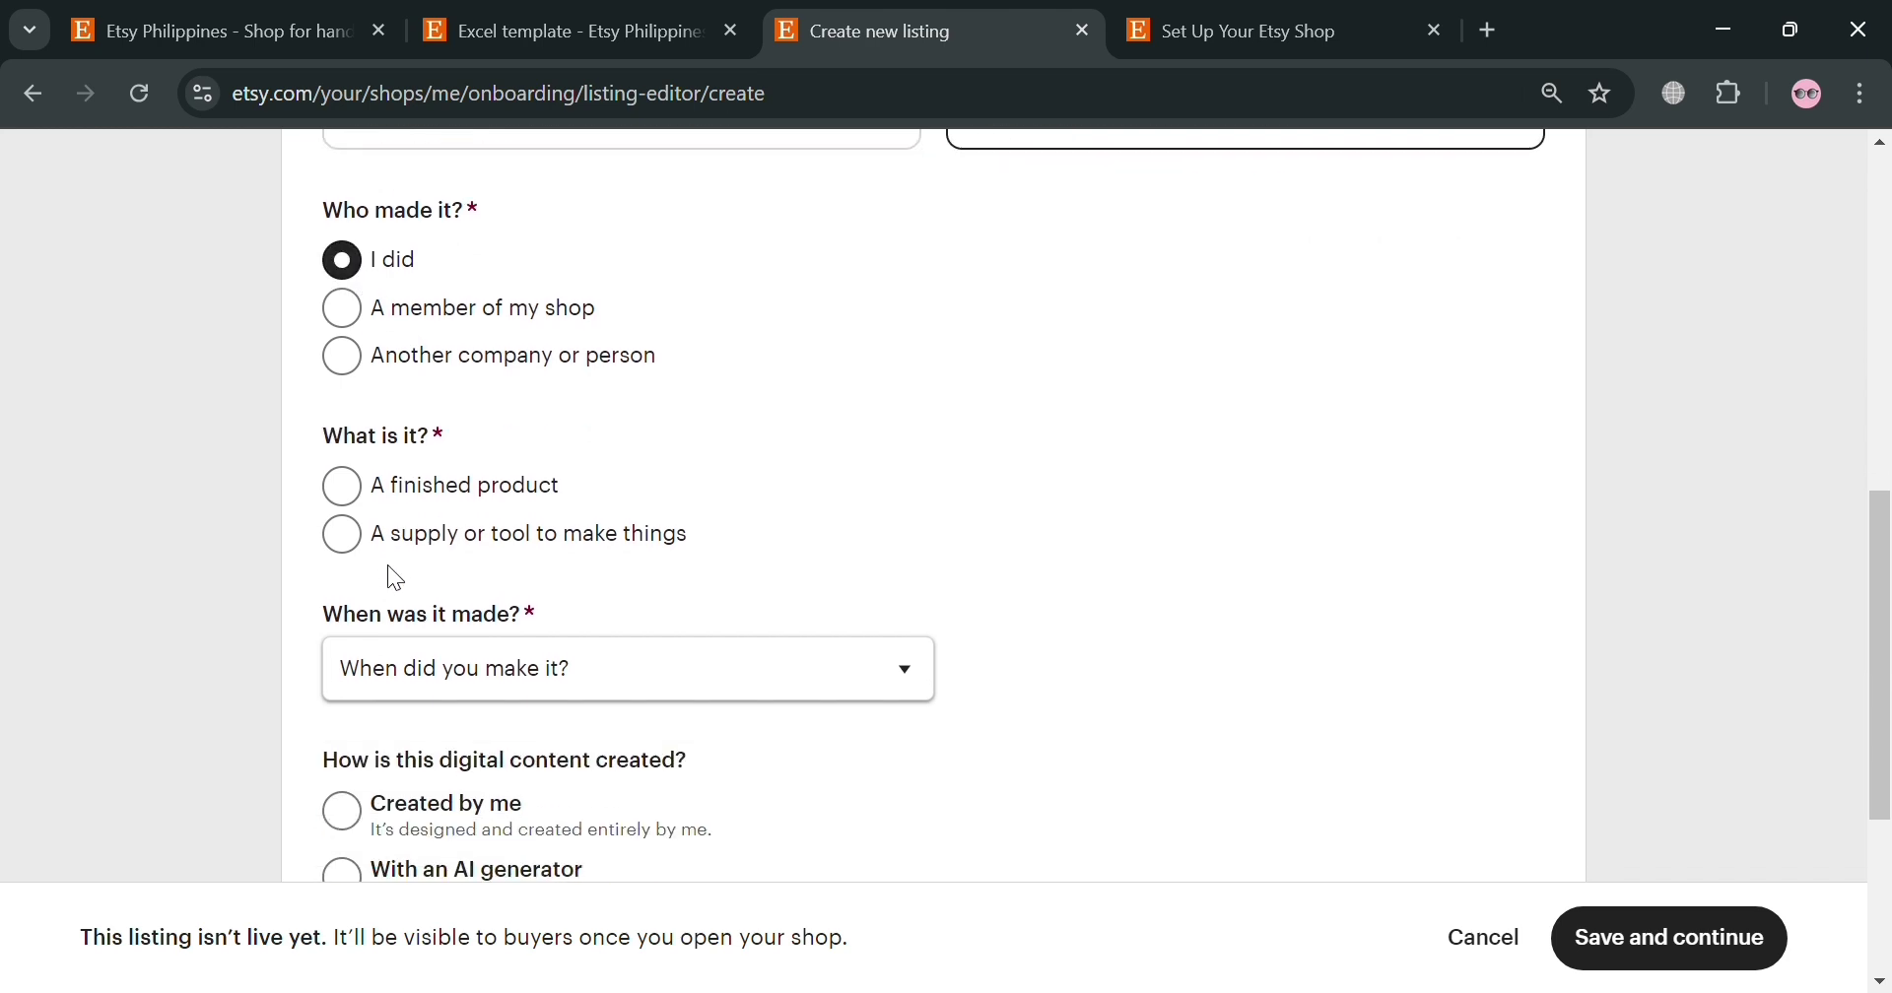
click(348, 549)
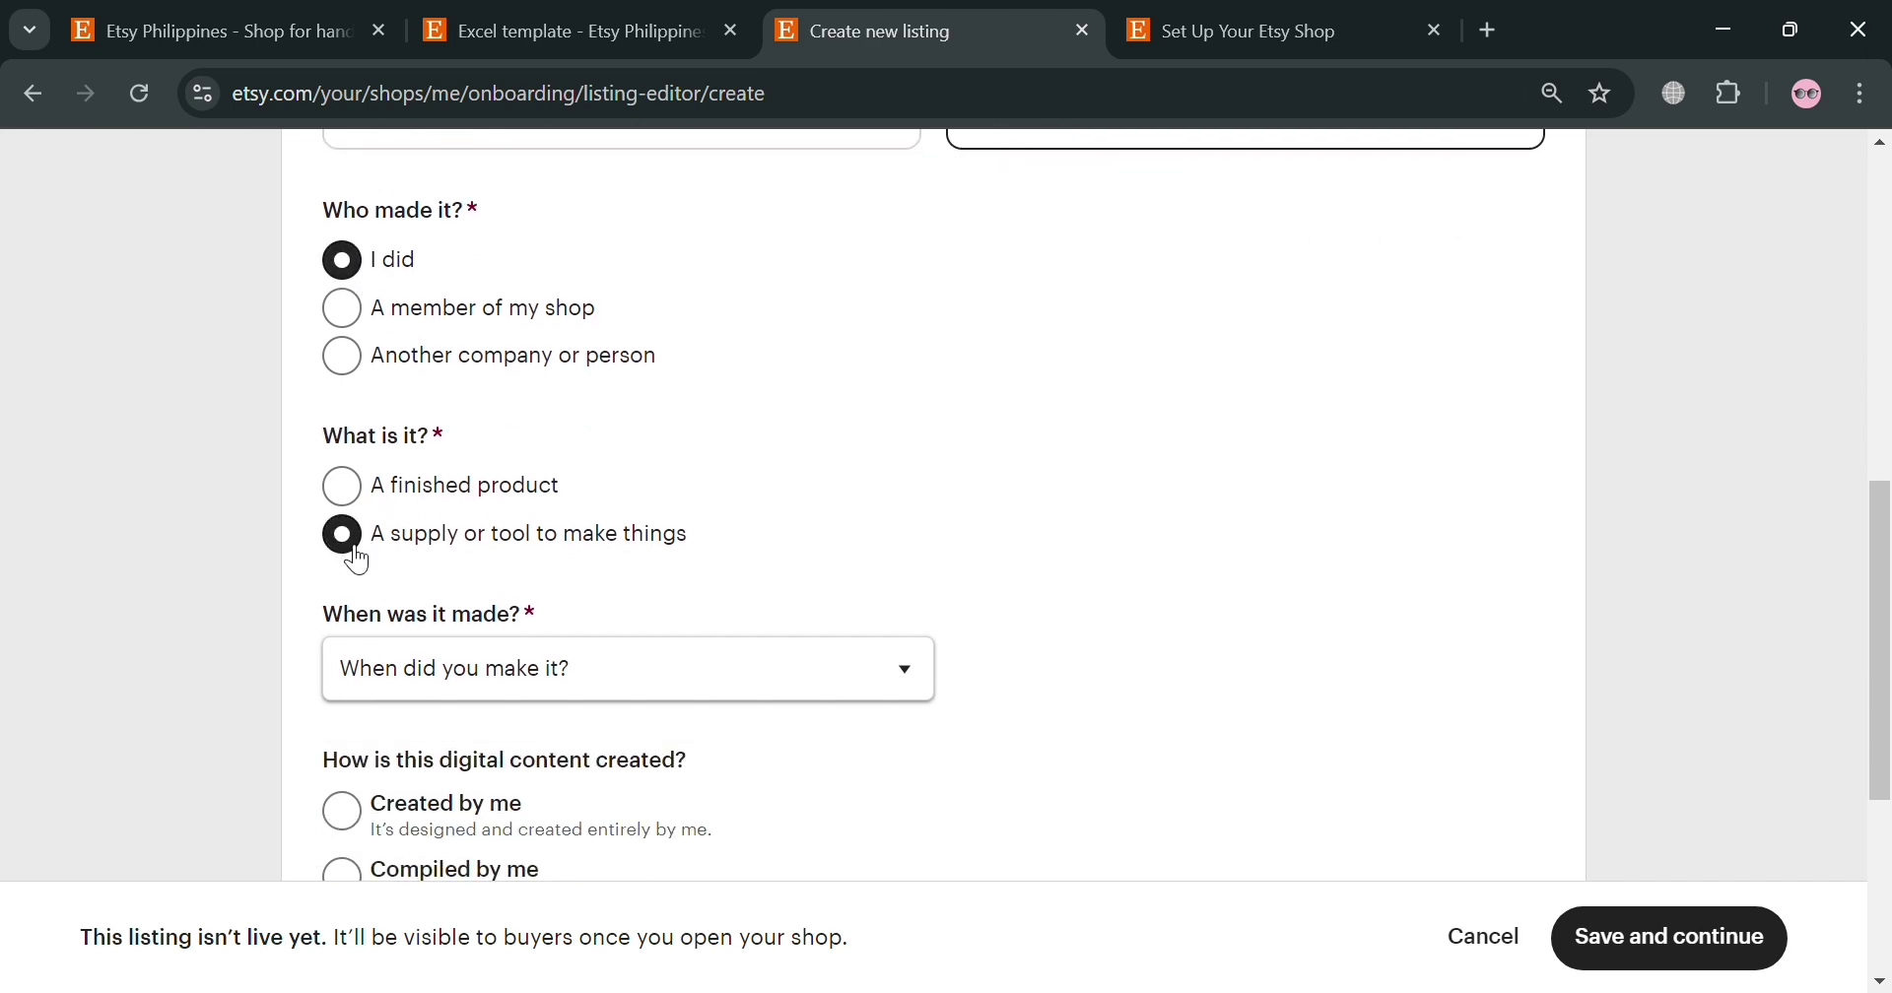
scroll(424, 579, down, 2)
click(732, 406)
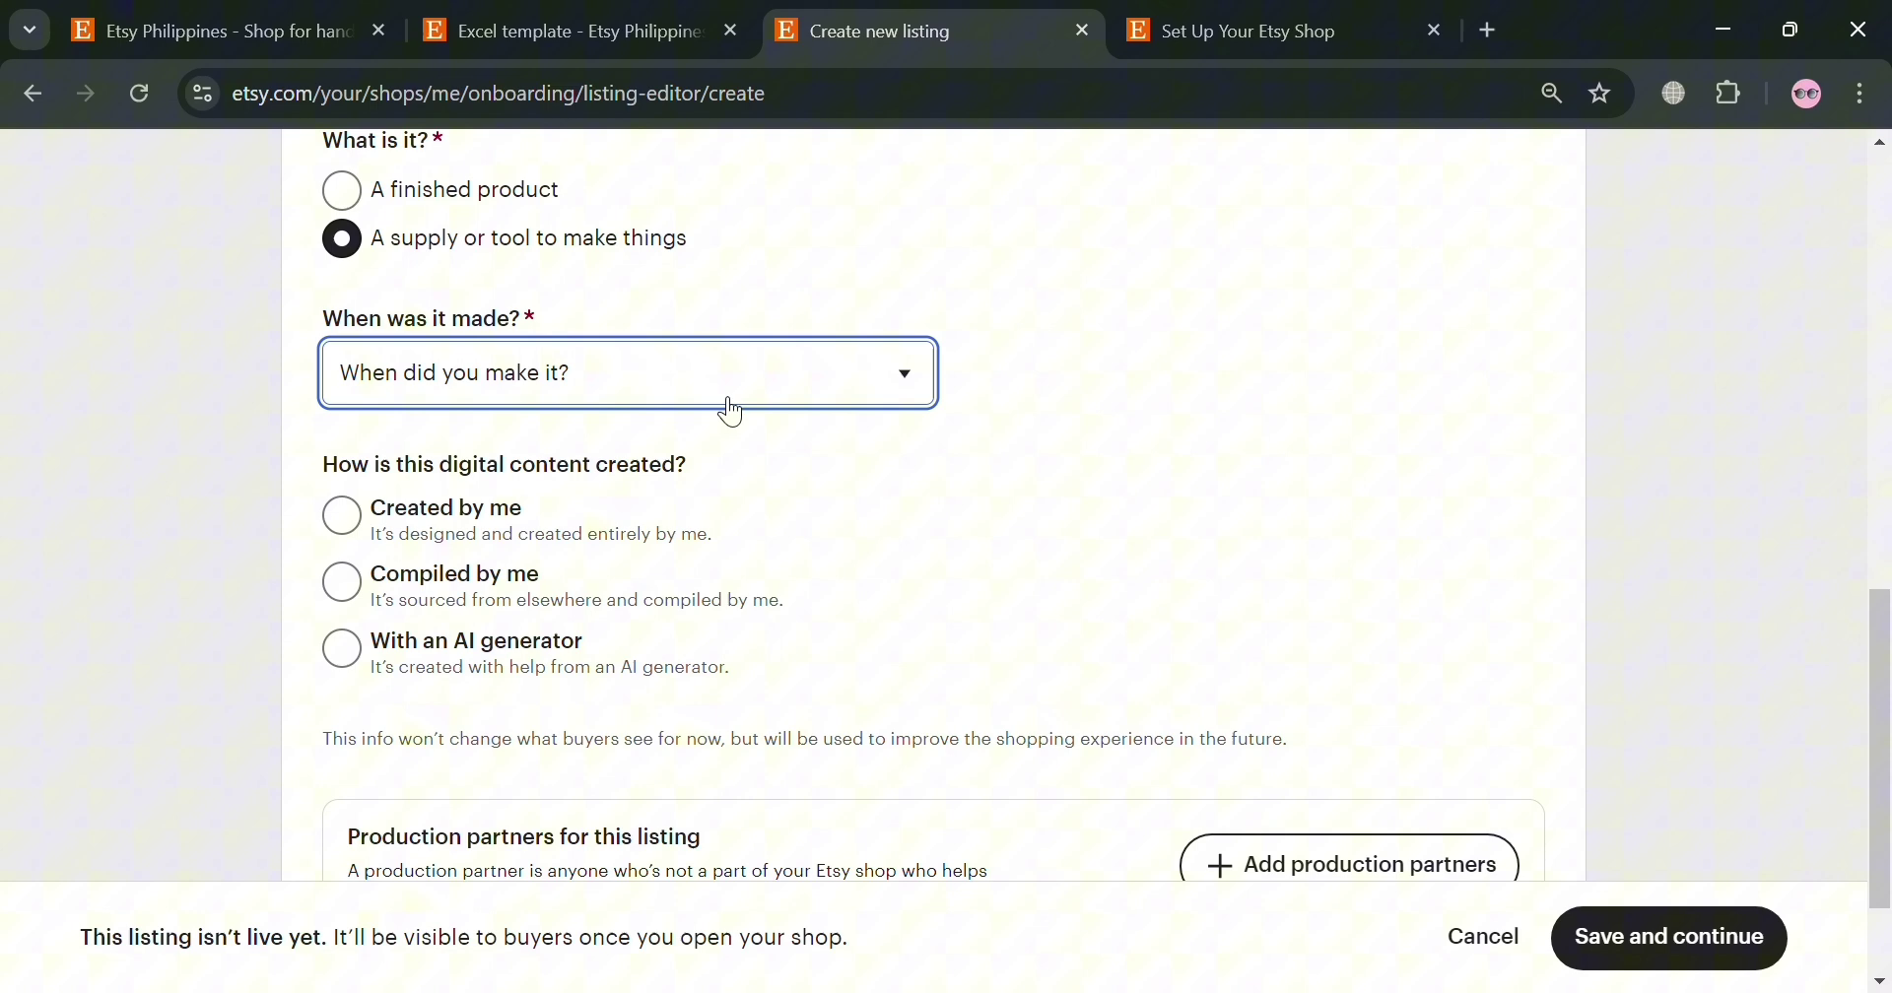
key(Down)
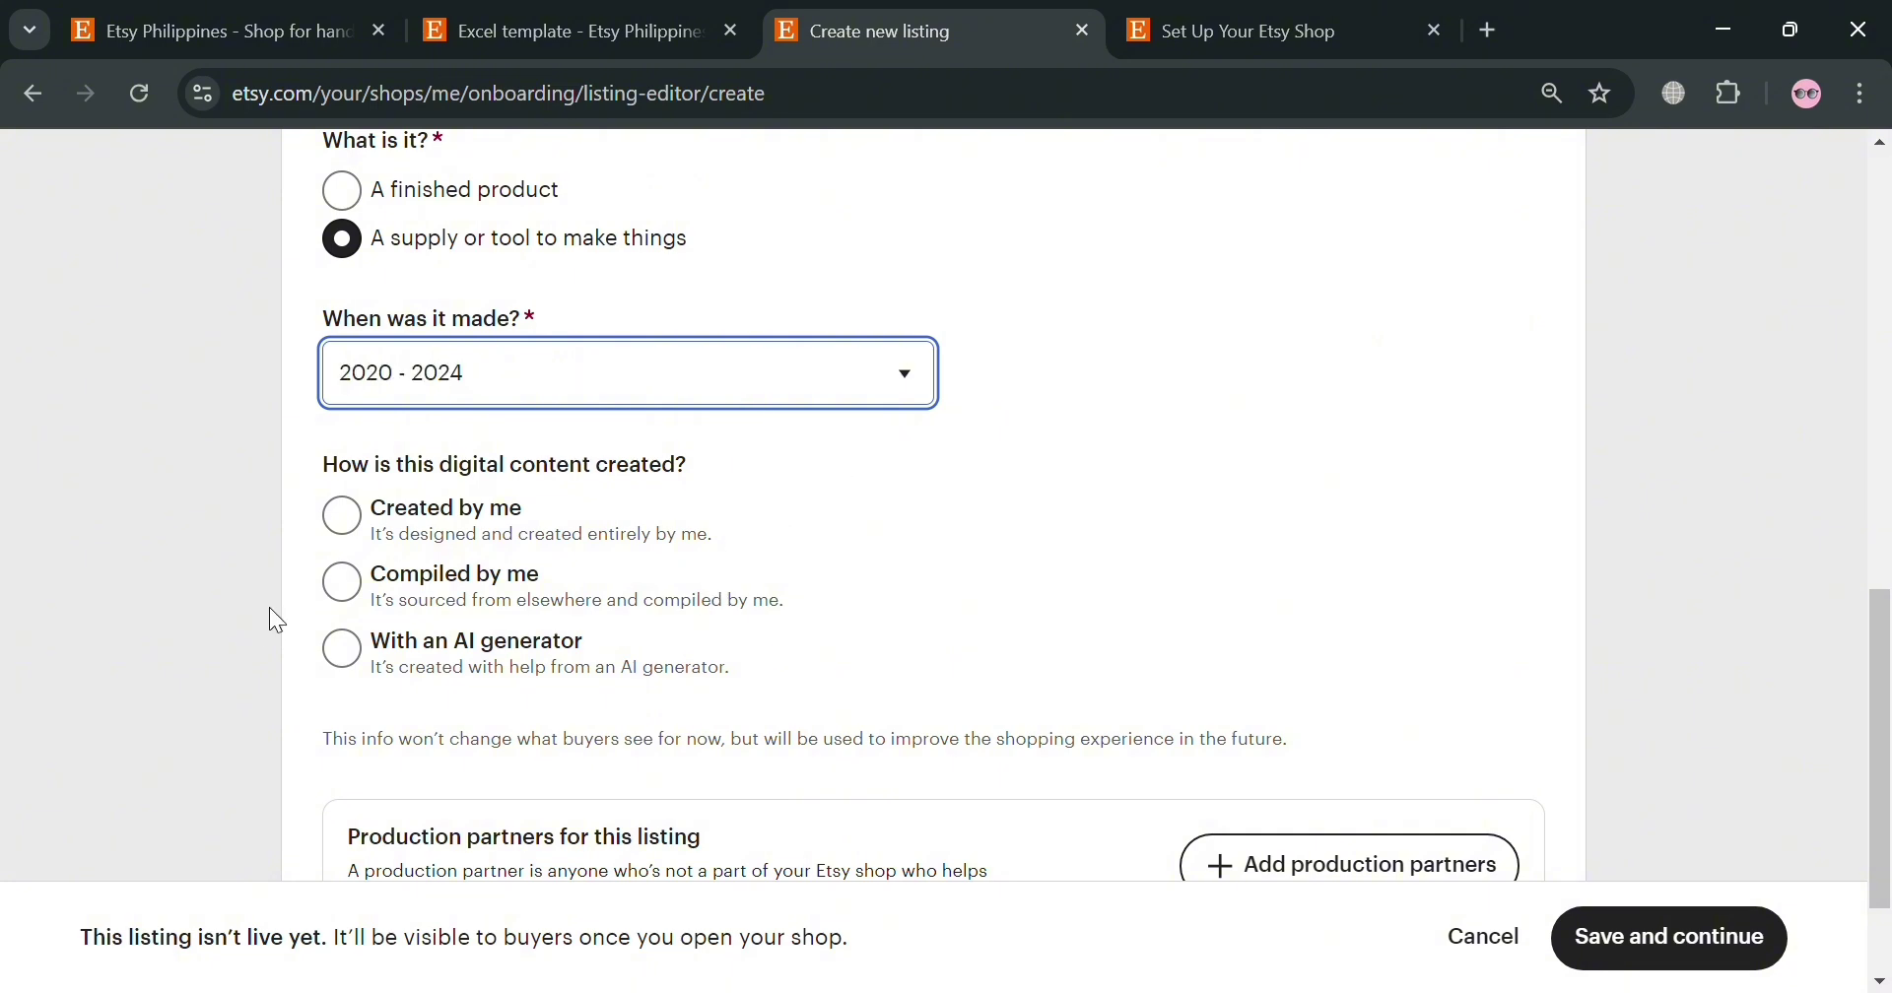
click(342, 517)
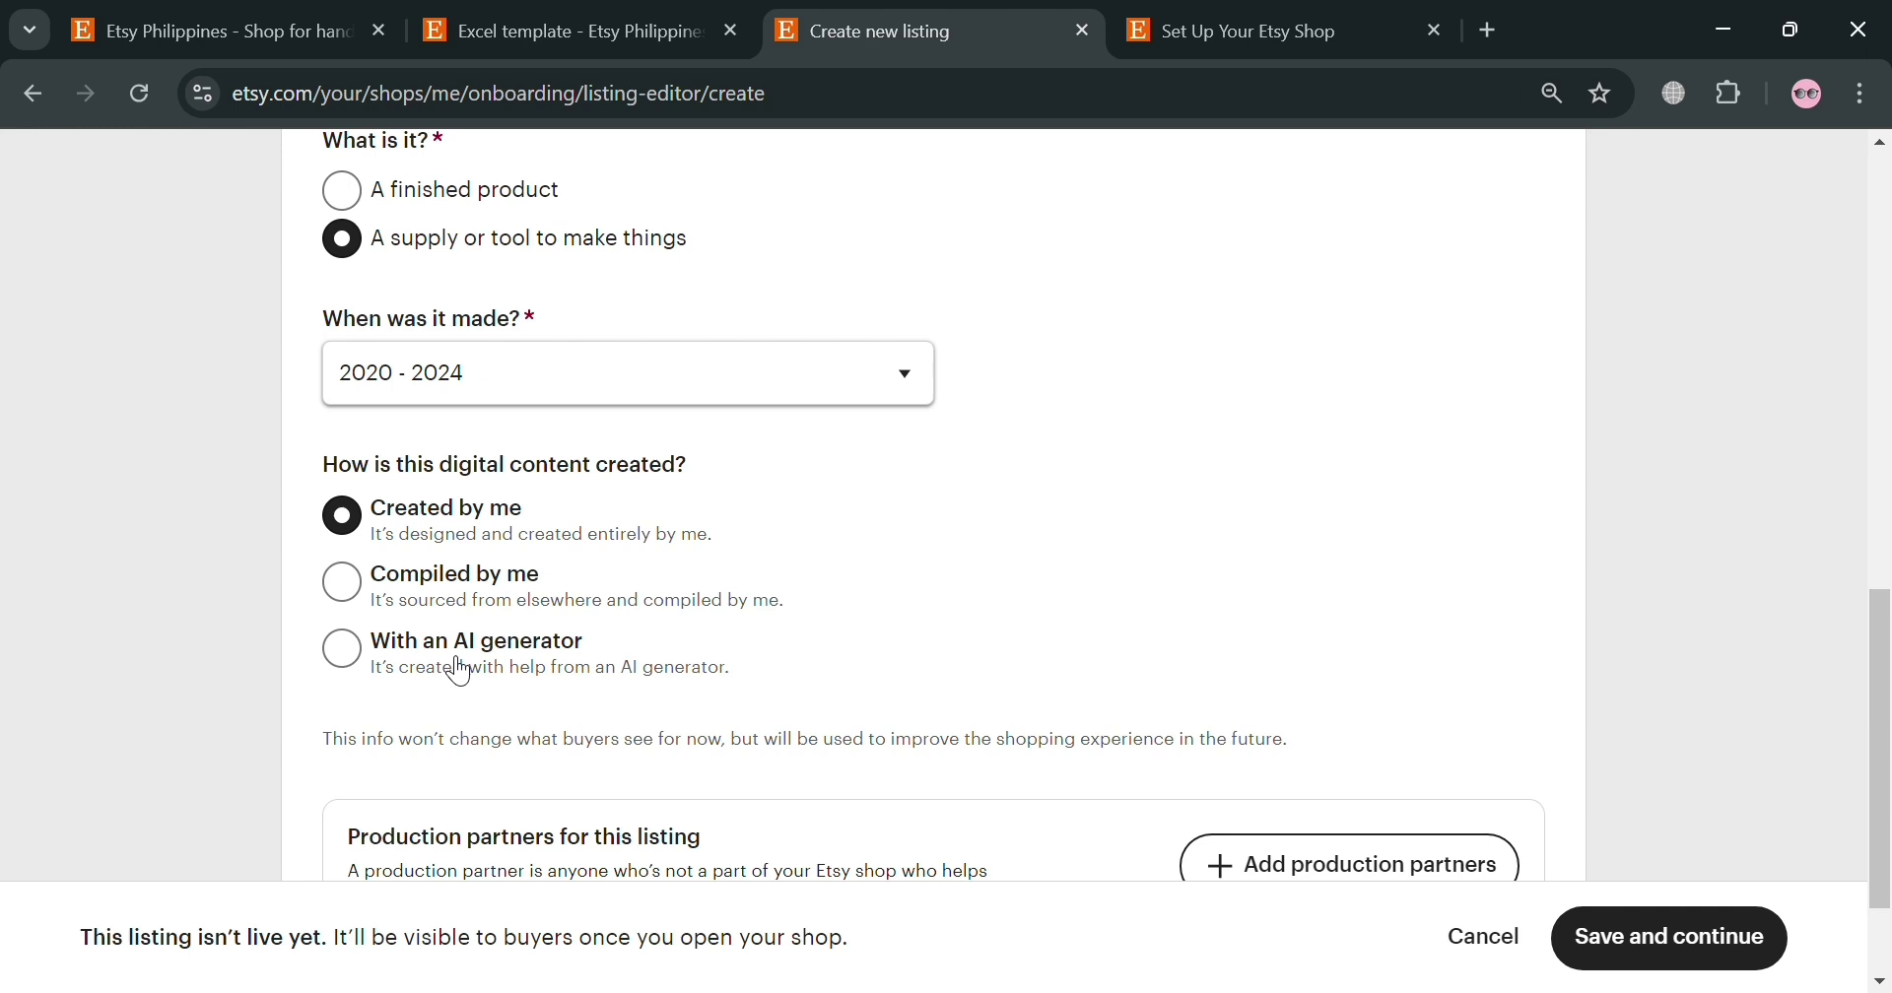
scroll(822, 689, down, 2)
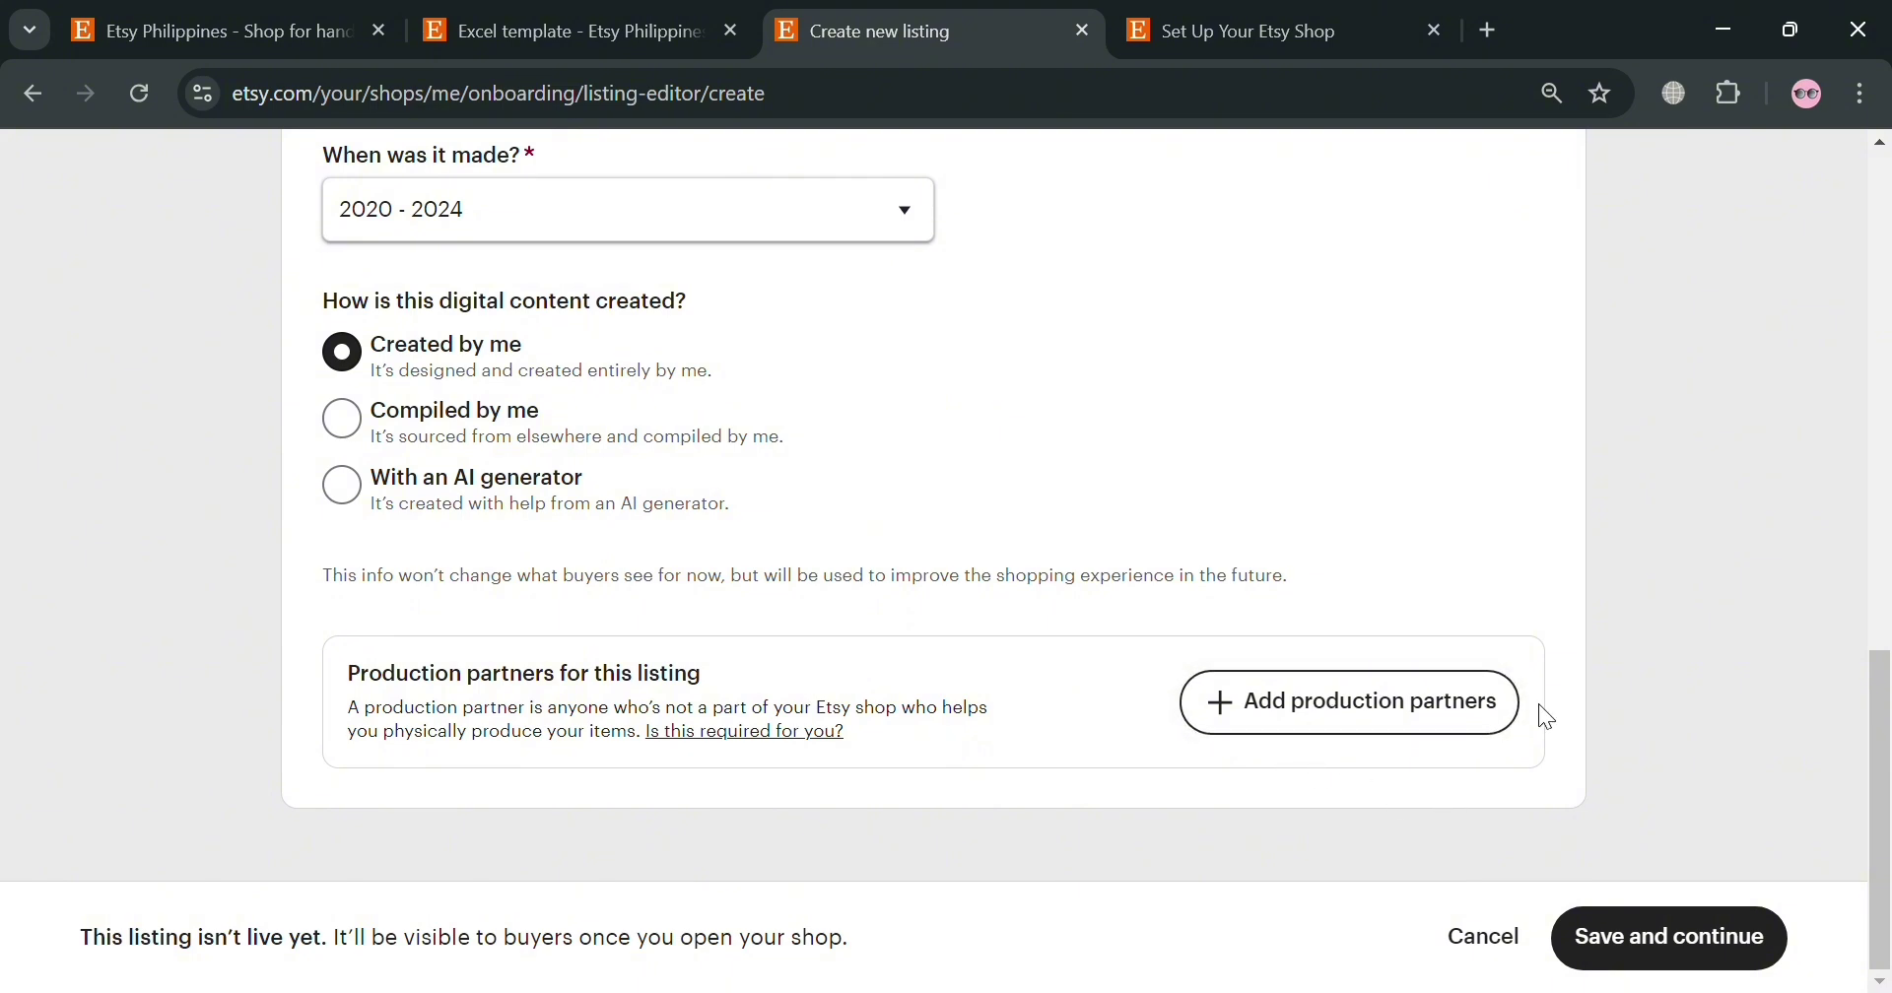
Check the listing's core details and try to save them and continue
scroll(1539, 709, up, 8)
scroll(1510, 751, up, 4)
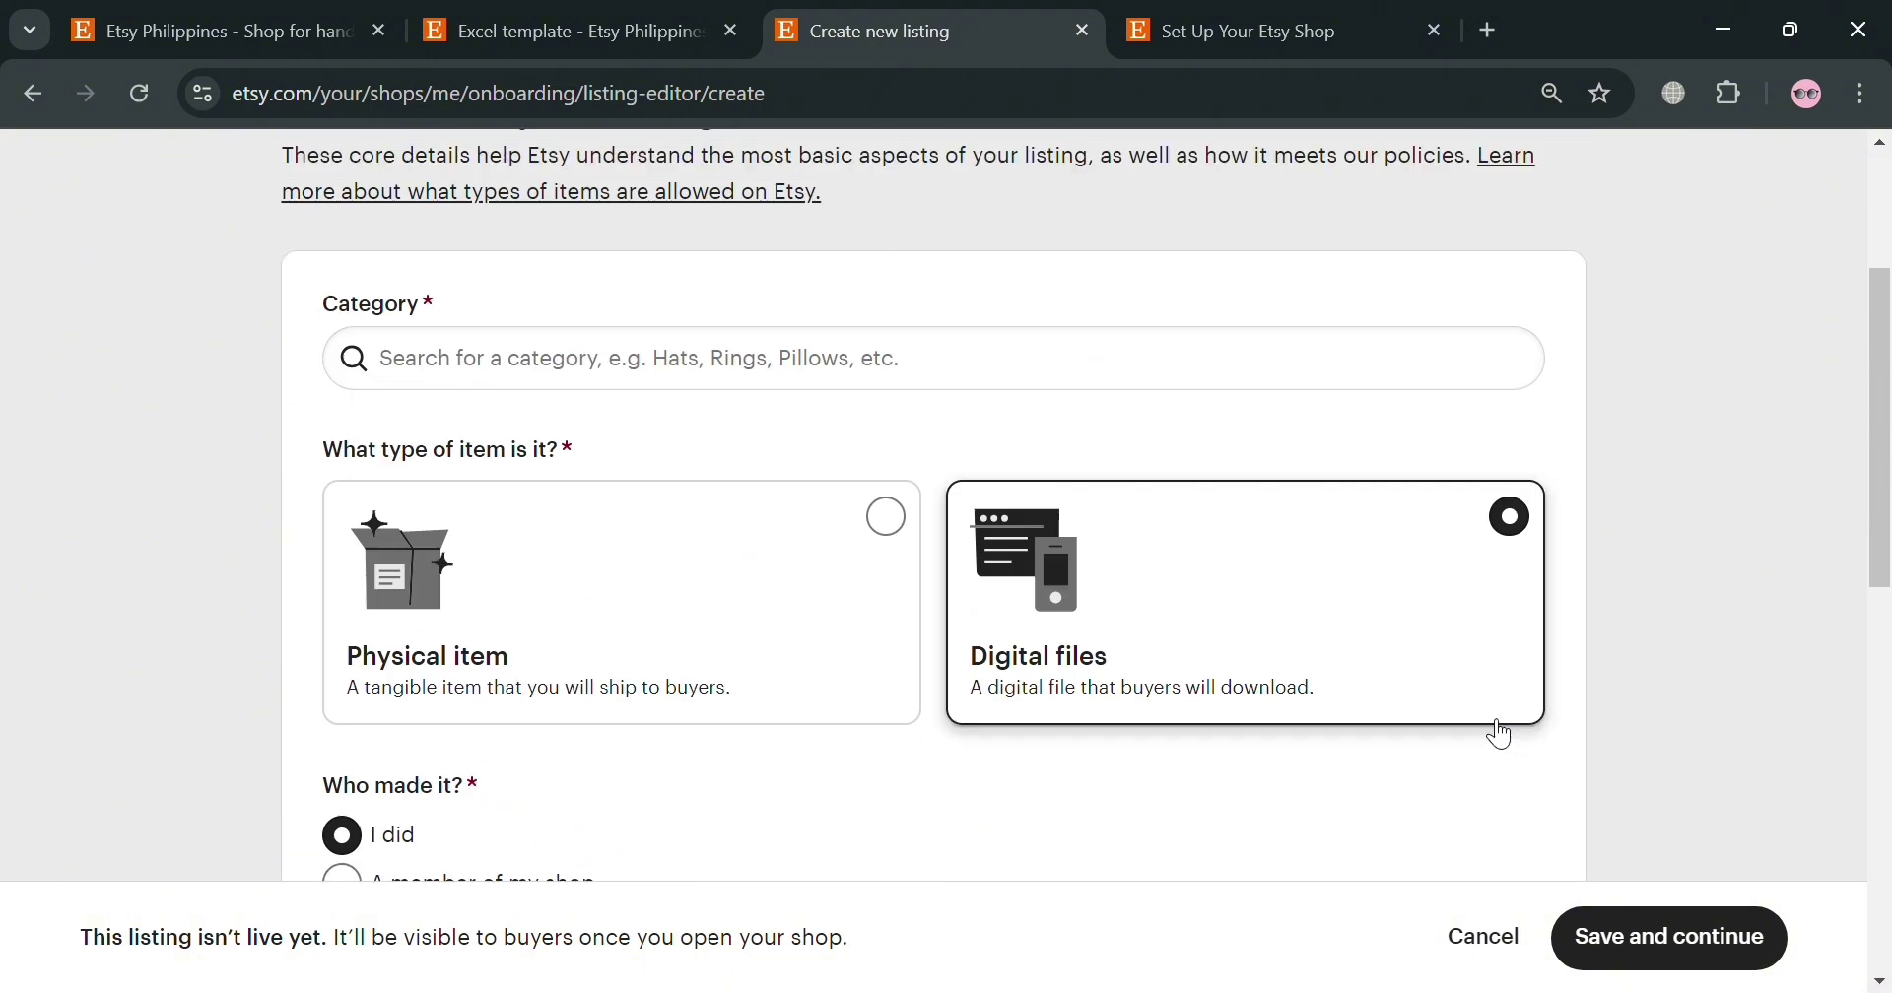
scroll(1486, 714, up, 4)
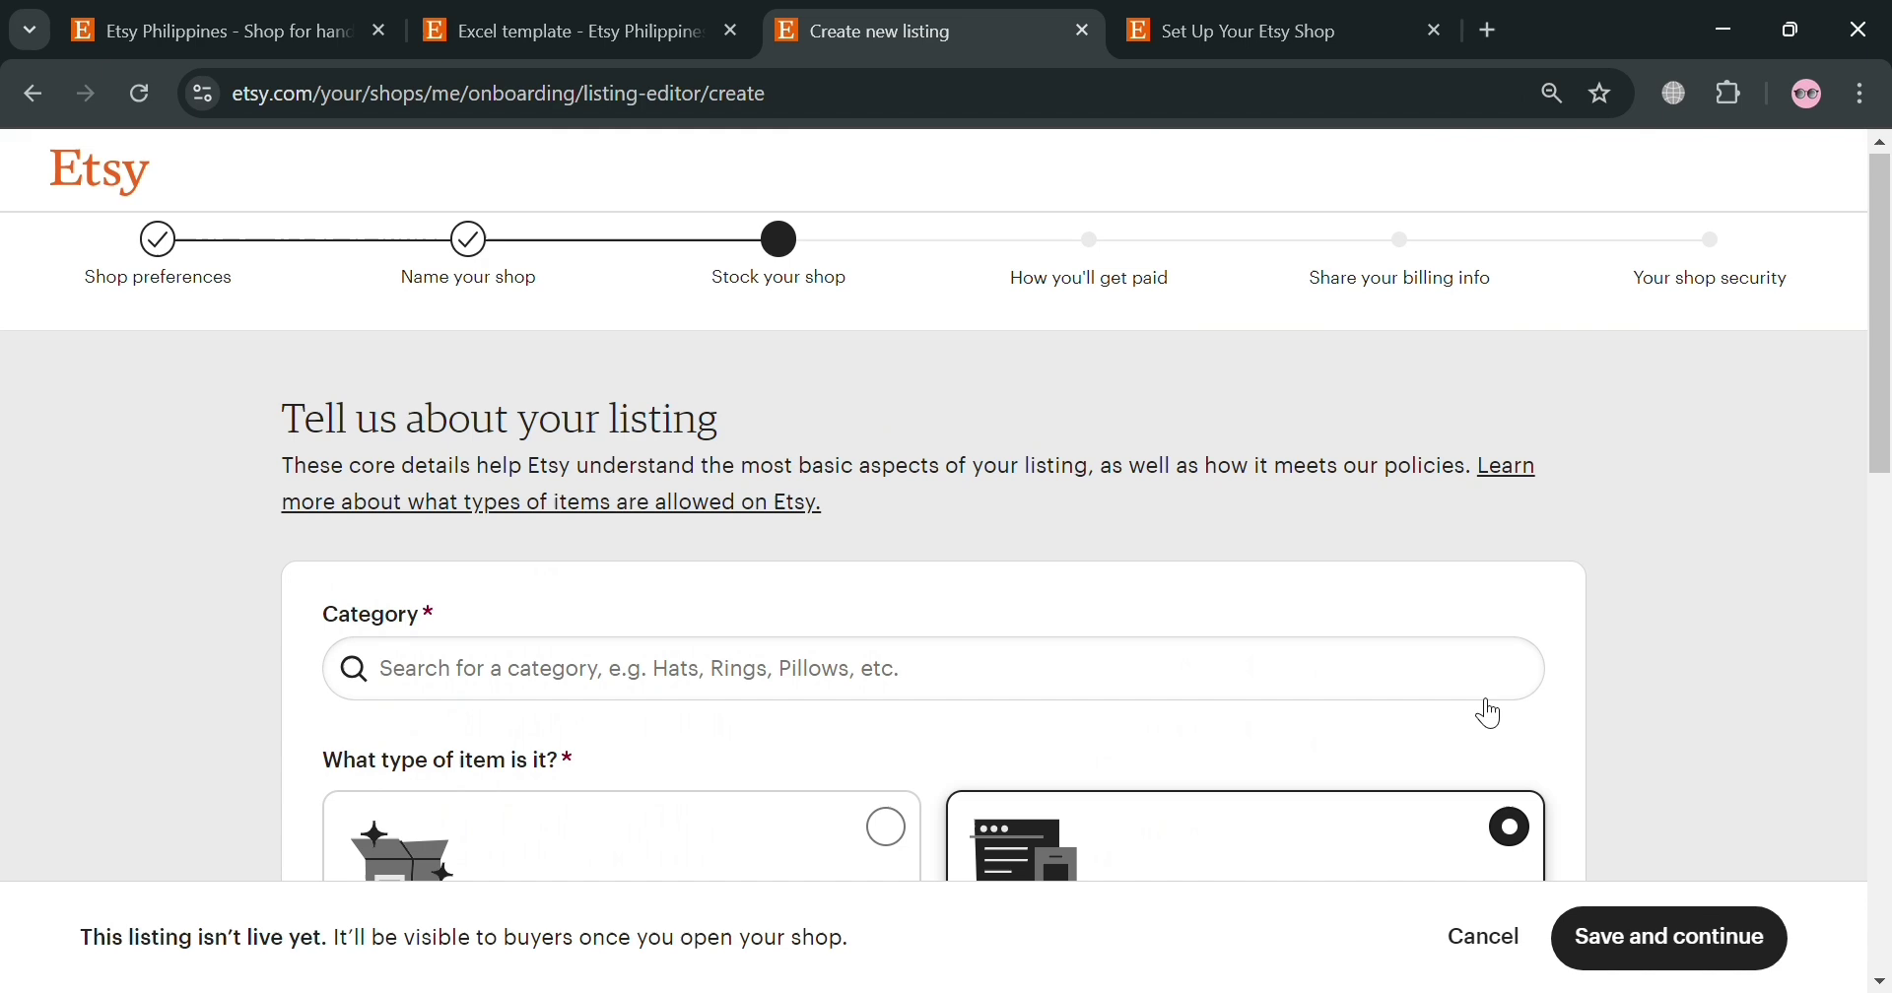
scroll(1849, 767, down, 6)
scroll(1673, 941, down, 3)
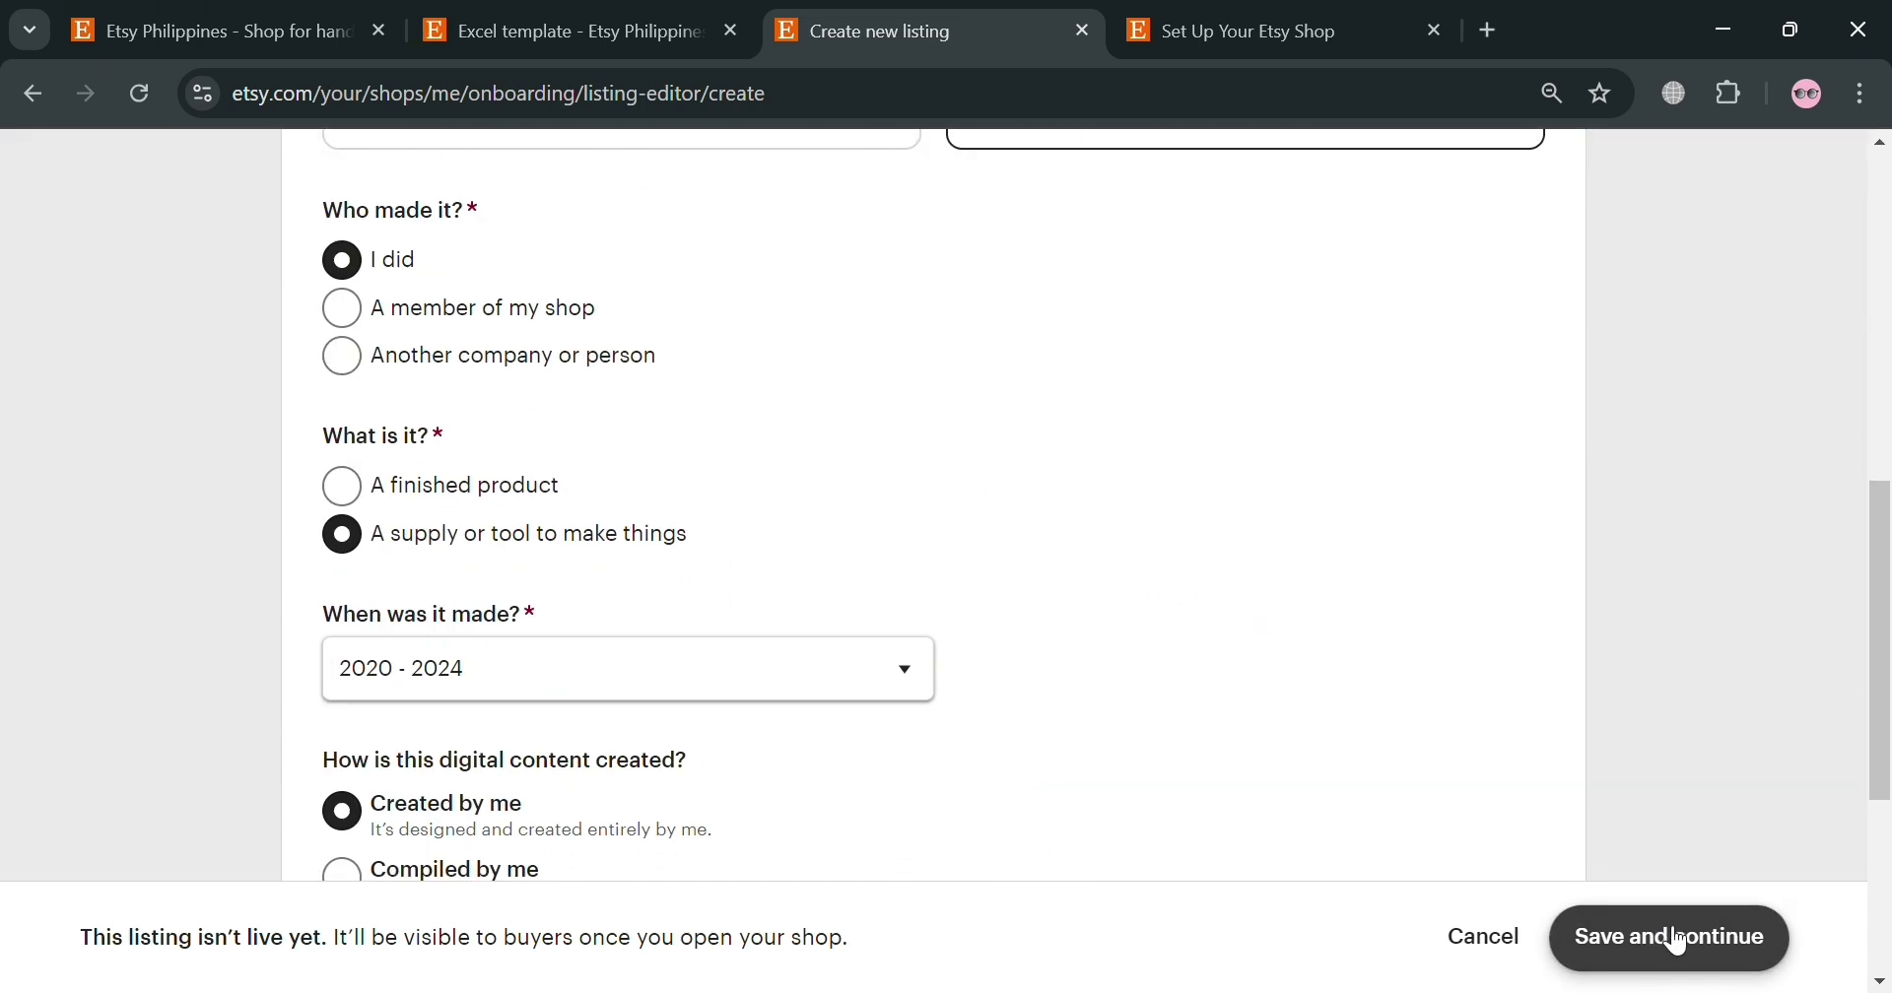
click(1678, 941)
Search the listing categories for EXCEL and set the category to Templates under Design & Templates
scroll(1267, 817, down, 5)
scroll(1348, 690, up, 10)
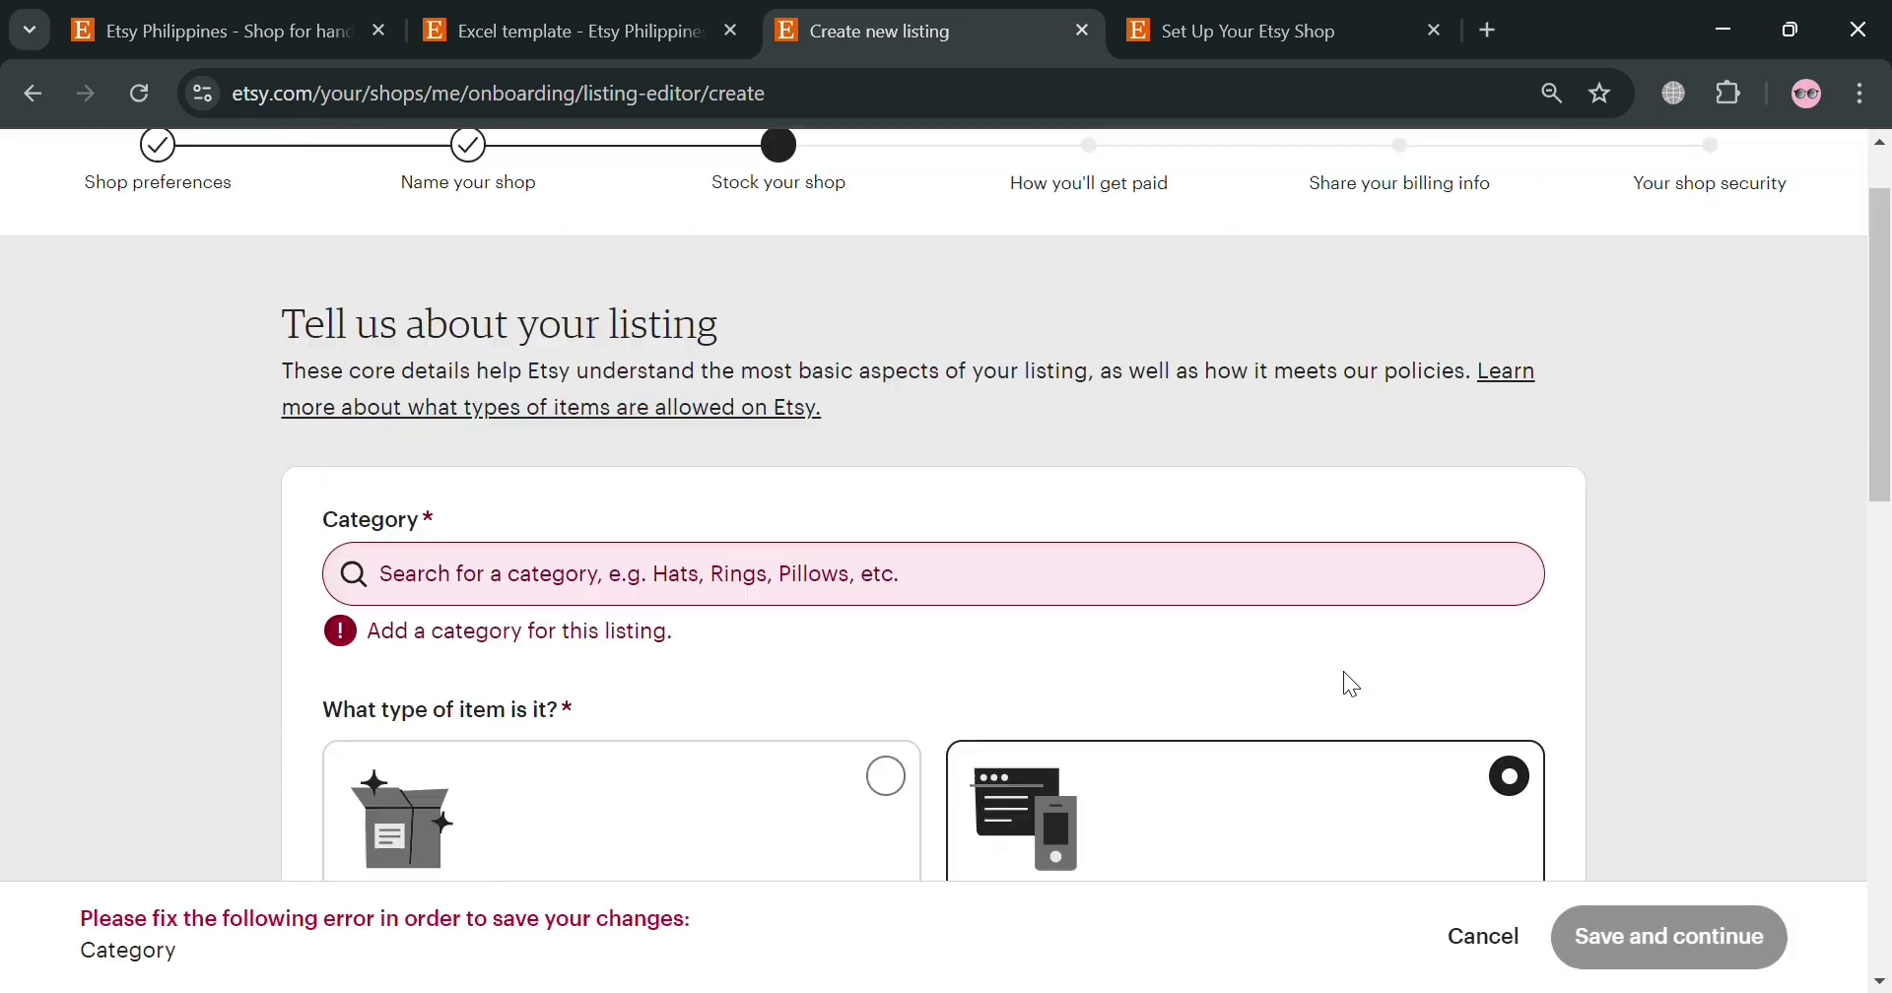
click(728, 635)
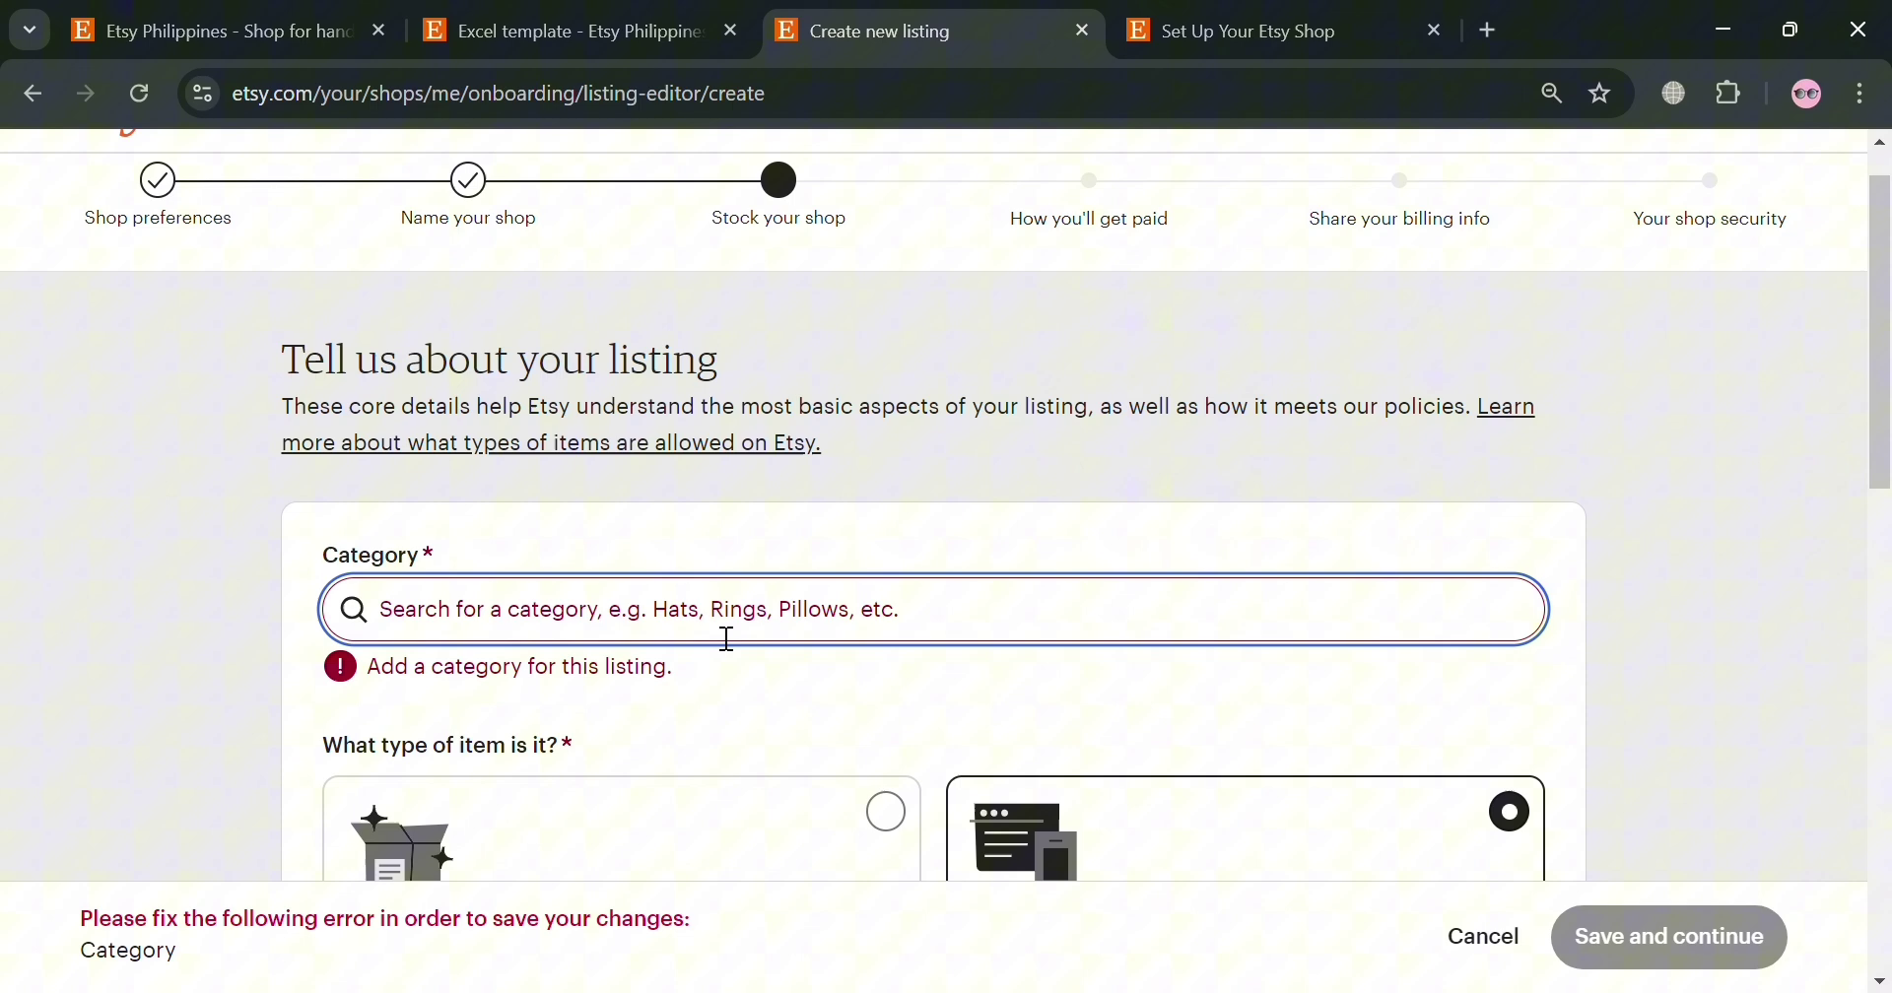
text(EX)
text(EC)
key(BackSpace)
key(BackSpace)
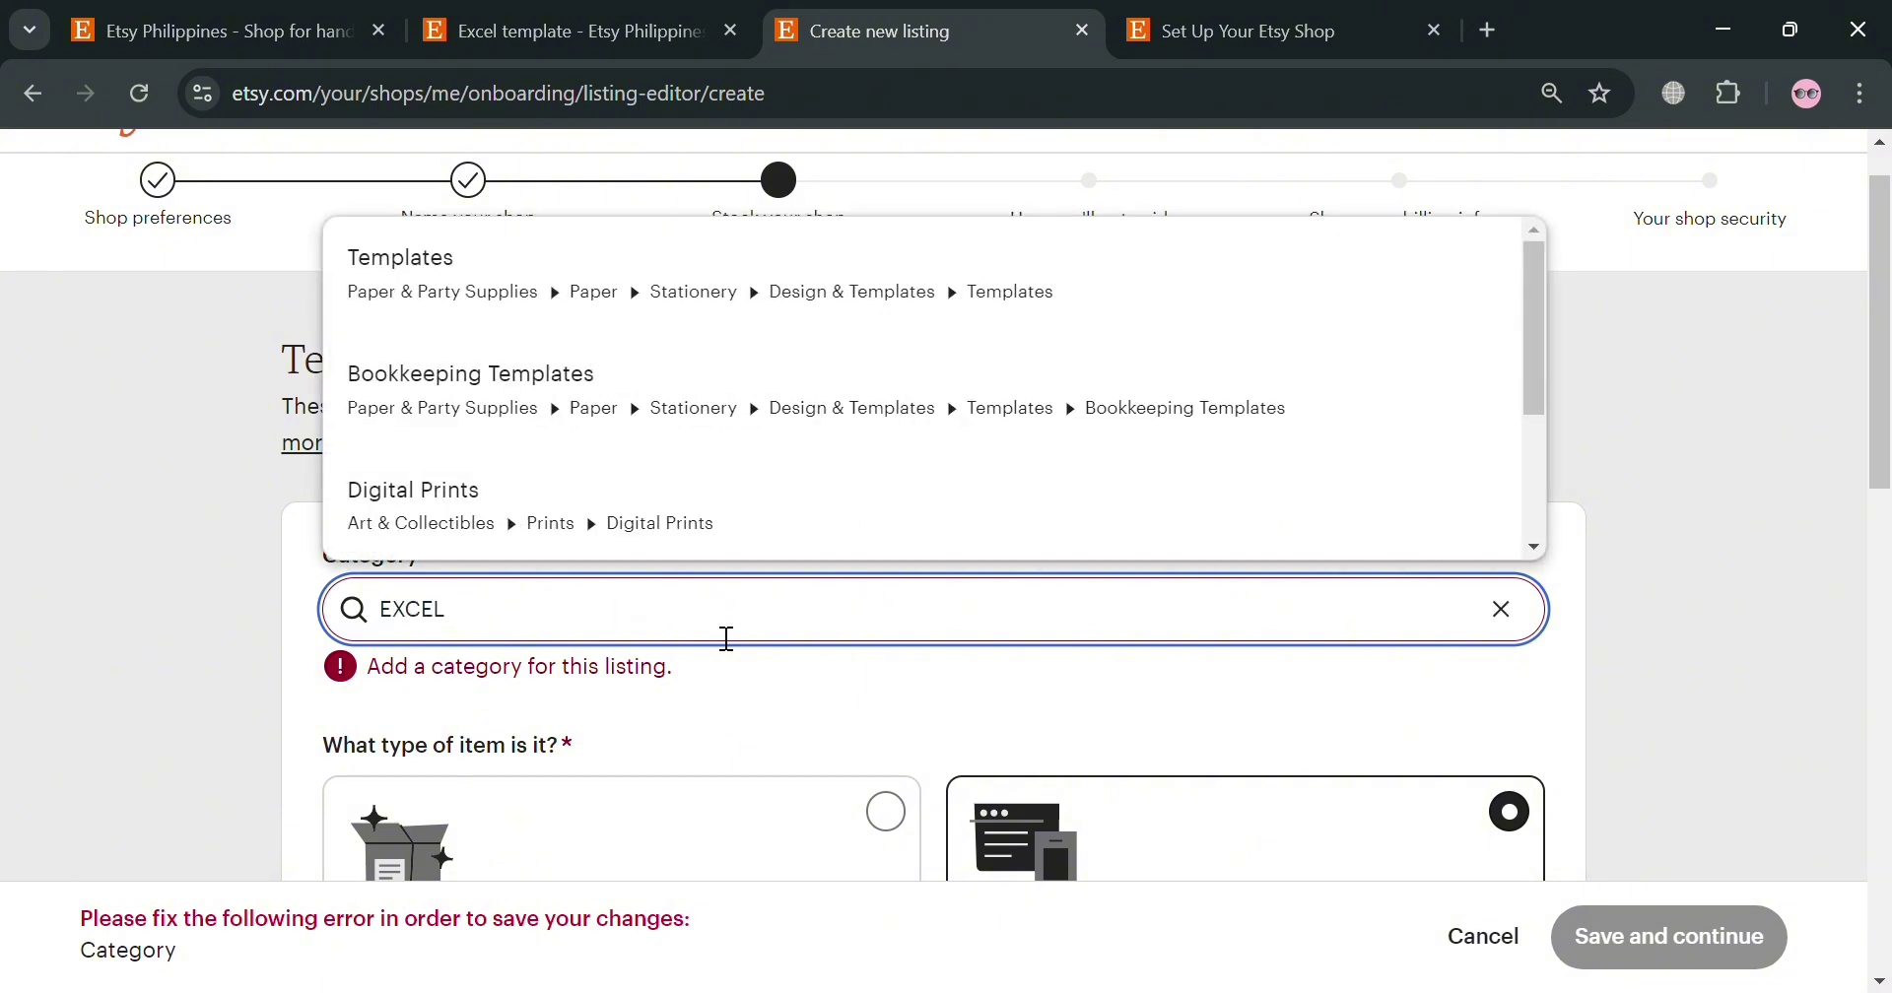
click(591, 291)
Save the listing's core details and continue to adding more details
scroll(633, 486, down, 10)
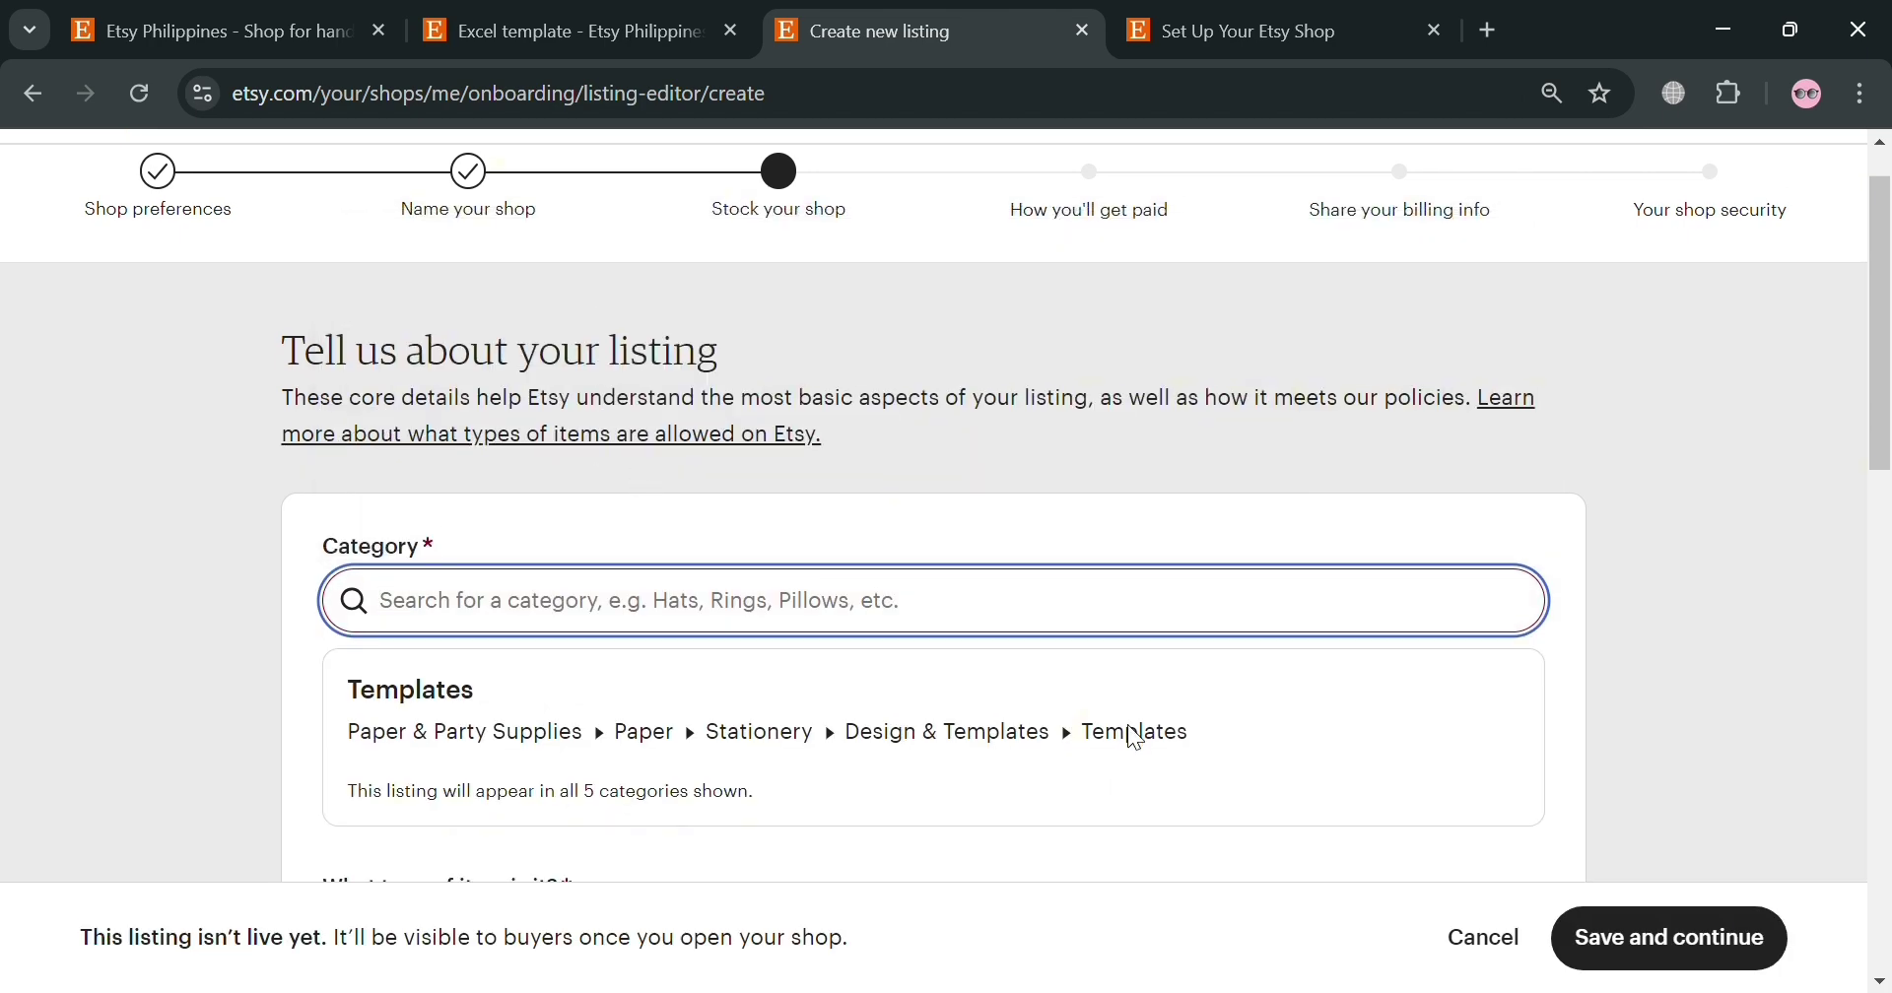
scroll(1461, 948, down, 2)
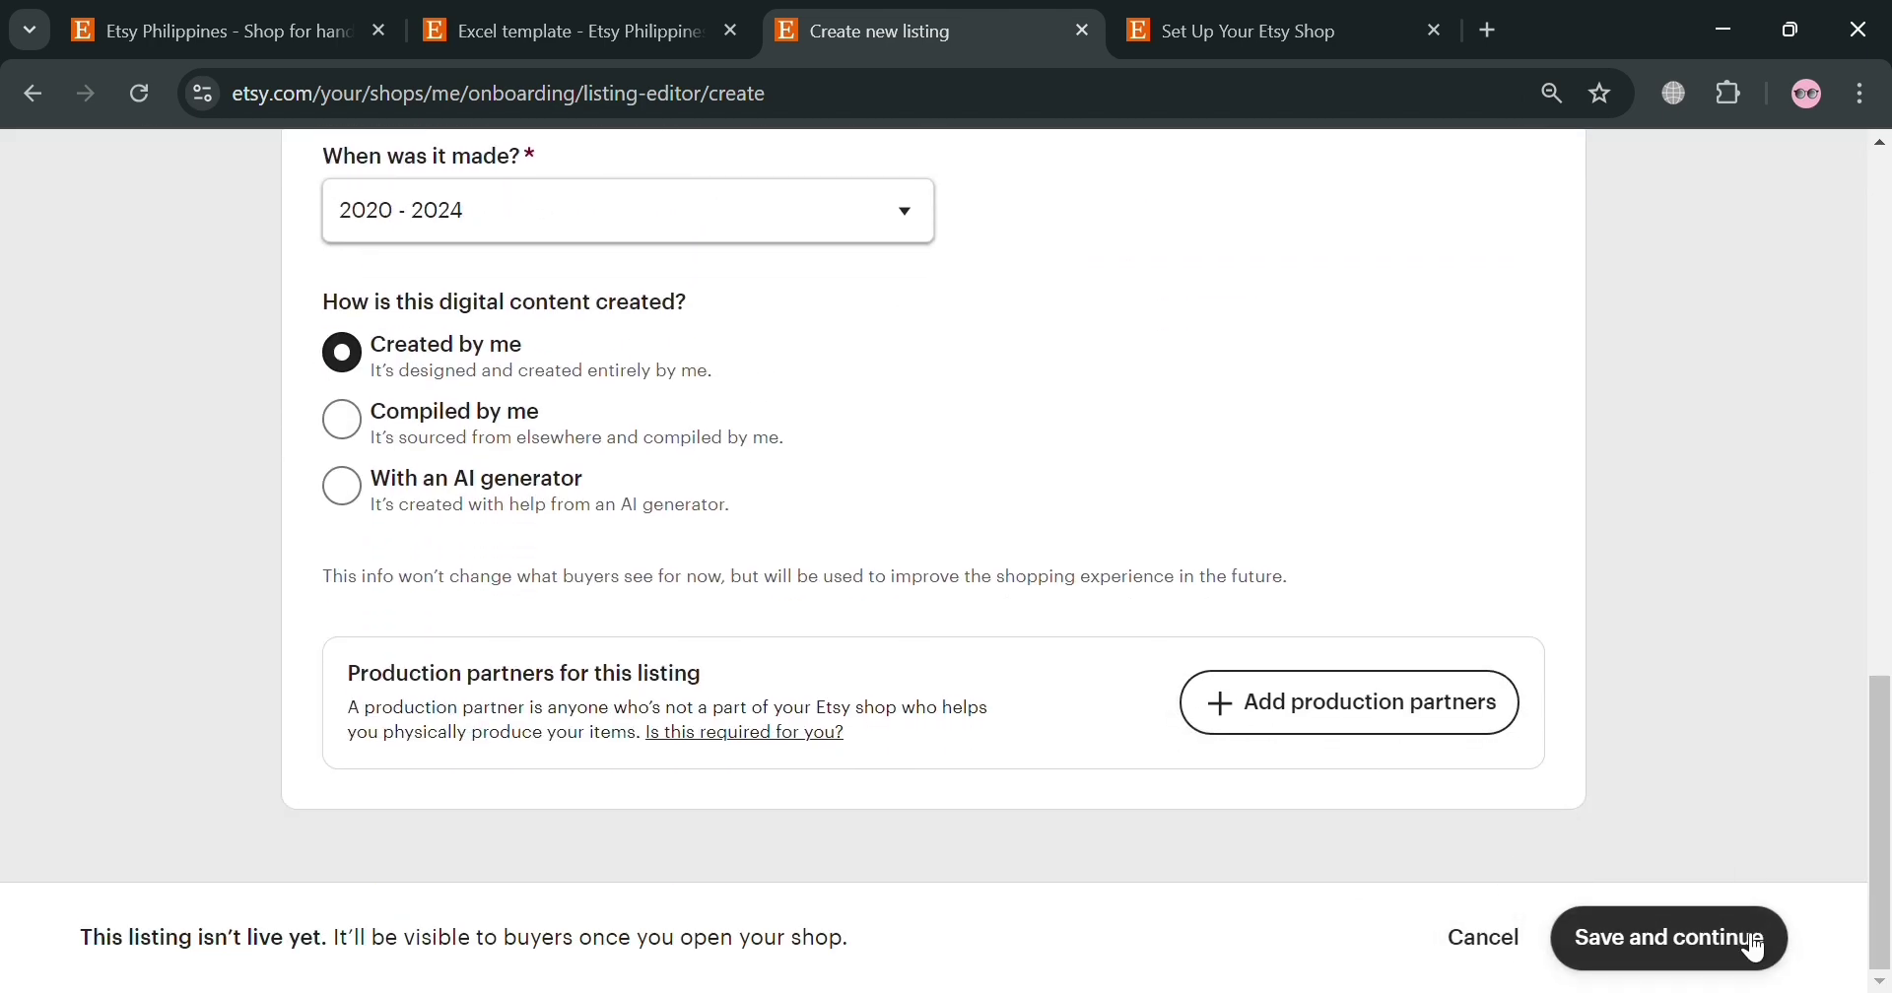
click(1757, 967)
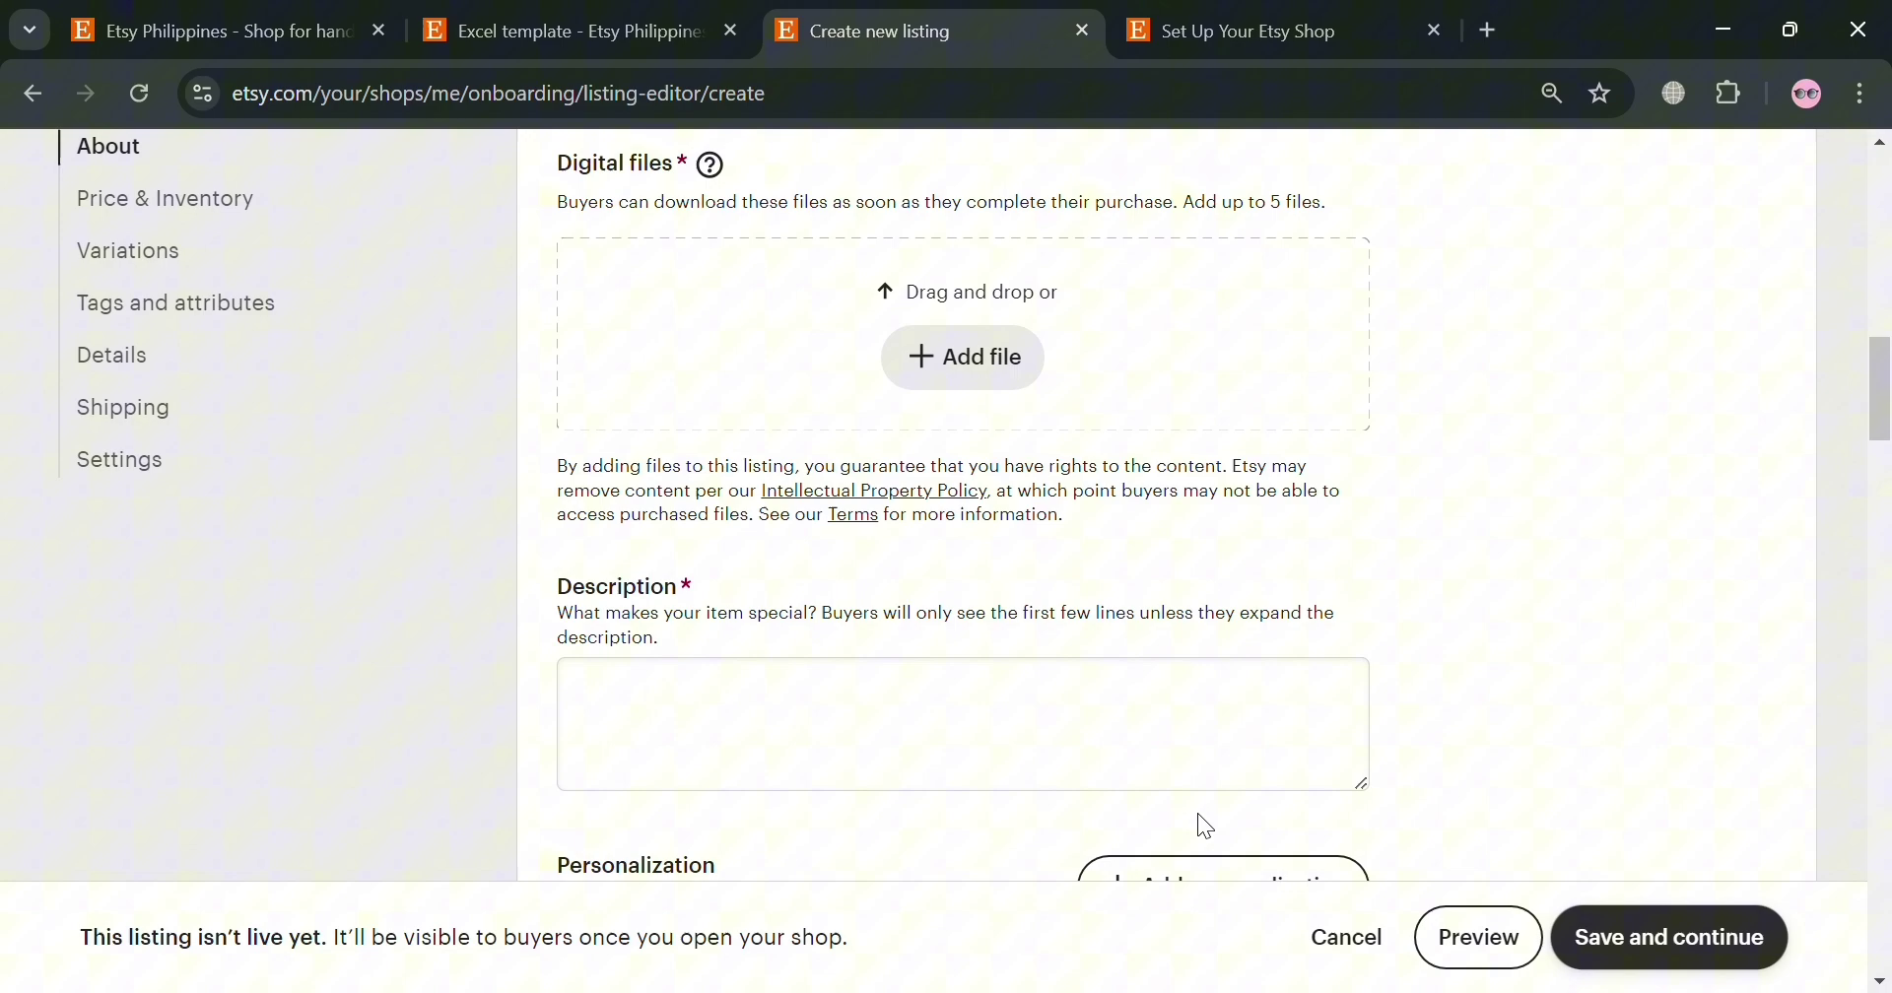
Title the listing "Excel Template for Grade Monitoring"
scroll(1306, 690, up, 5)
click(1296, 648)
scroll(1263, 654, up, 10)
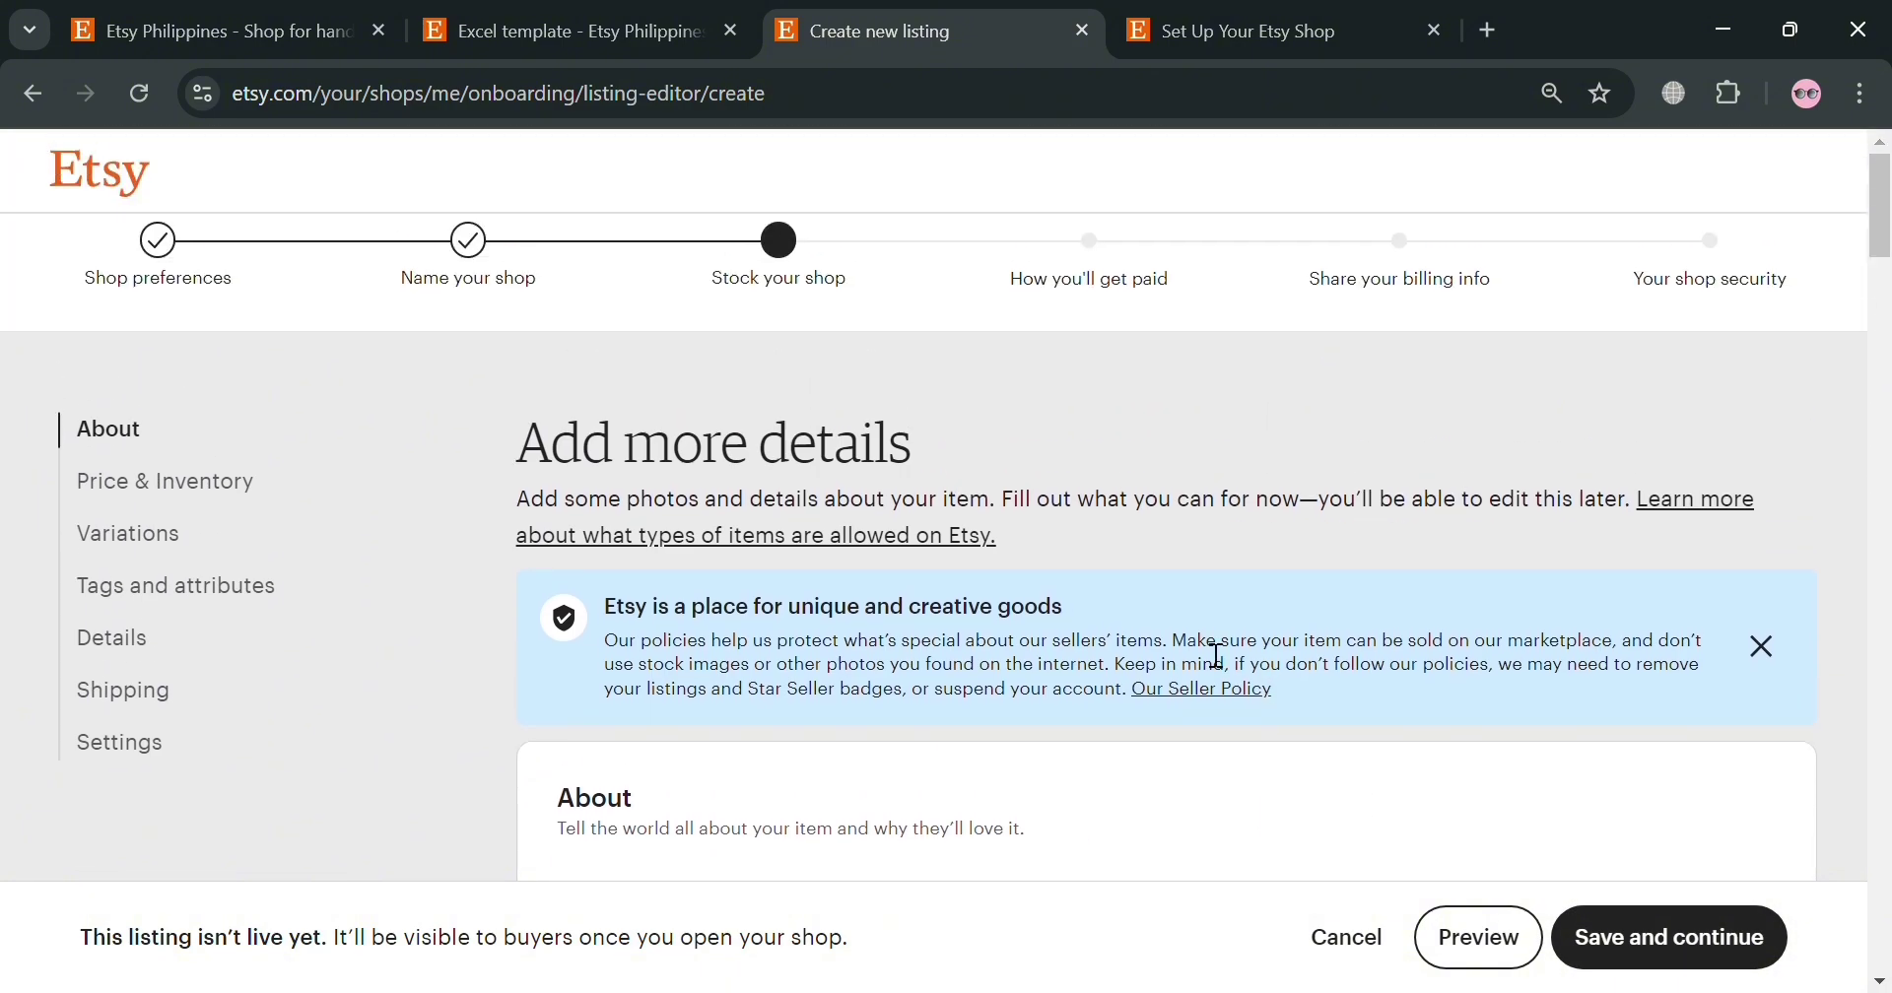
scroll(1060, 612, down, 3)
scroll(1052, 606, up, 5)
scroll(870, 659, down, 5)
click(889, 566)
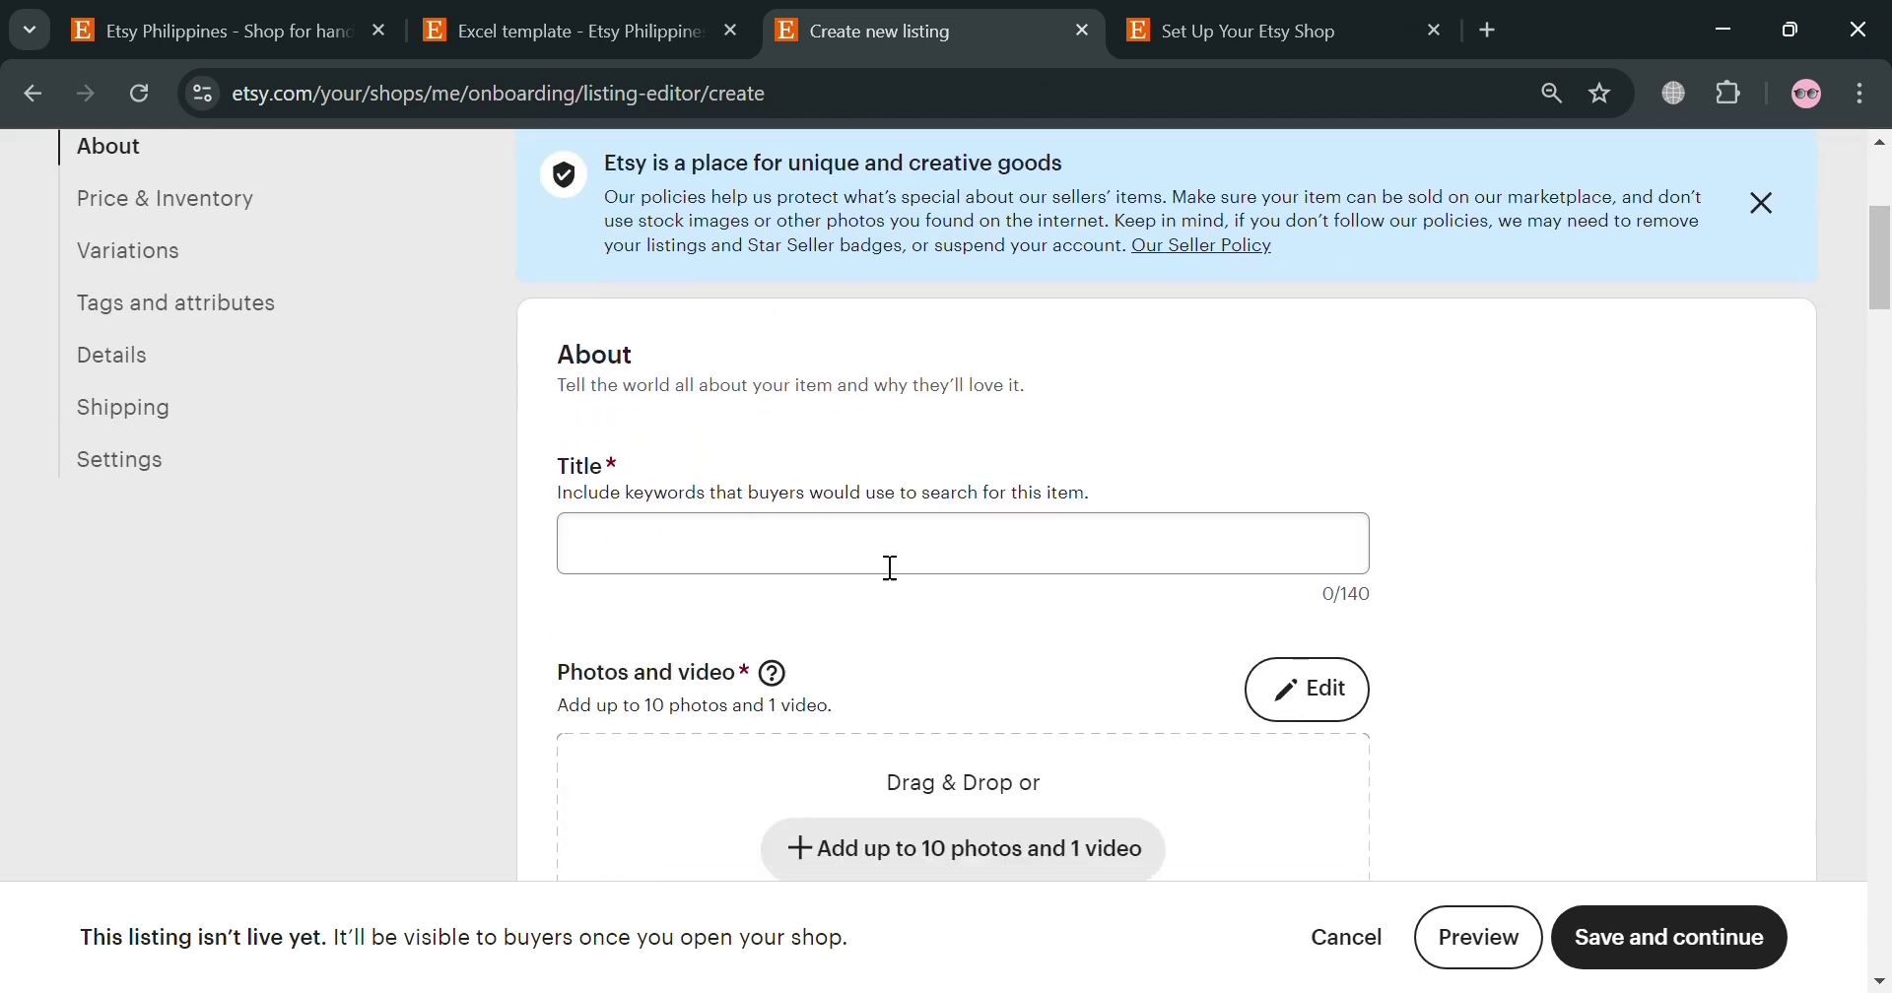
text(Ex)
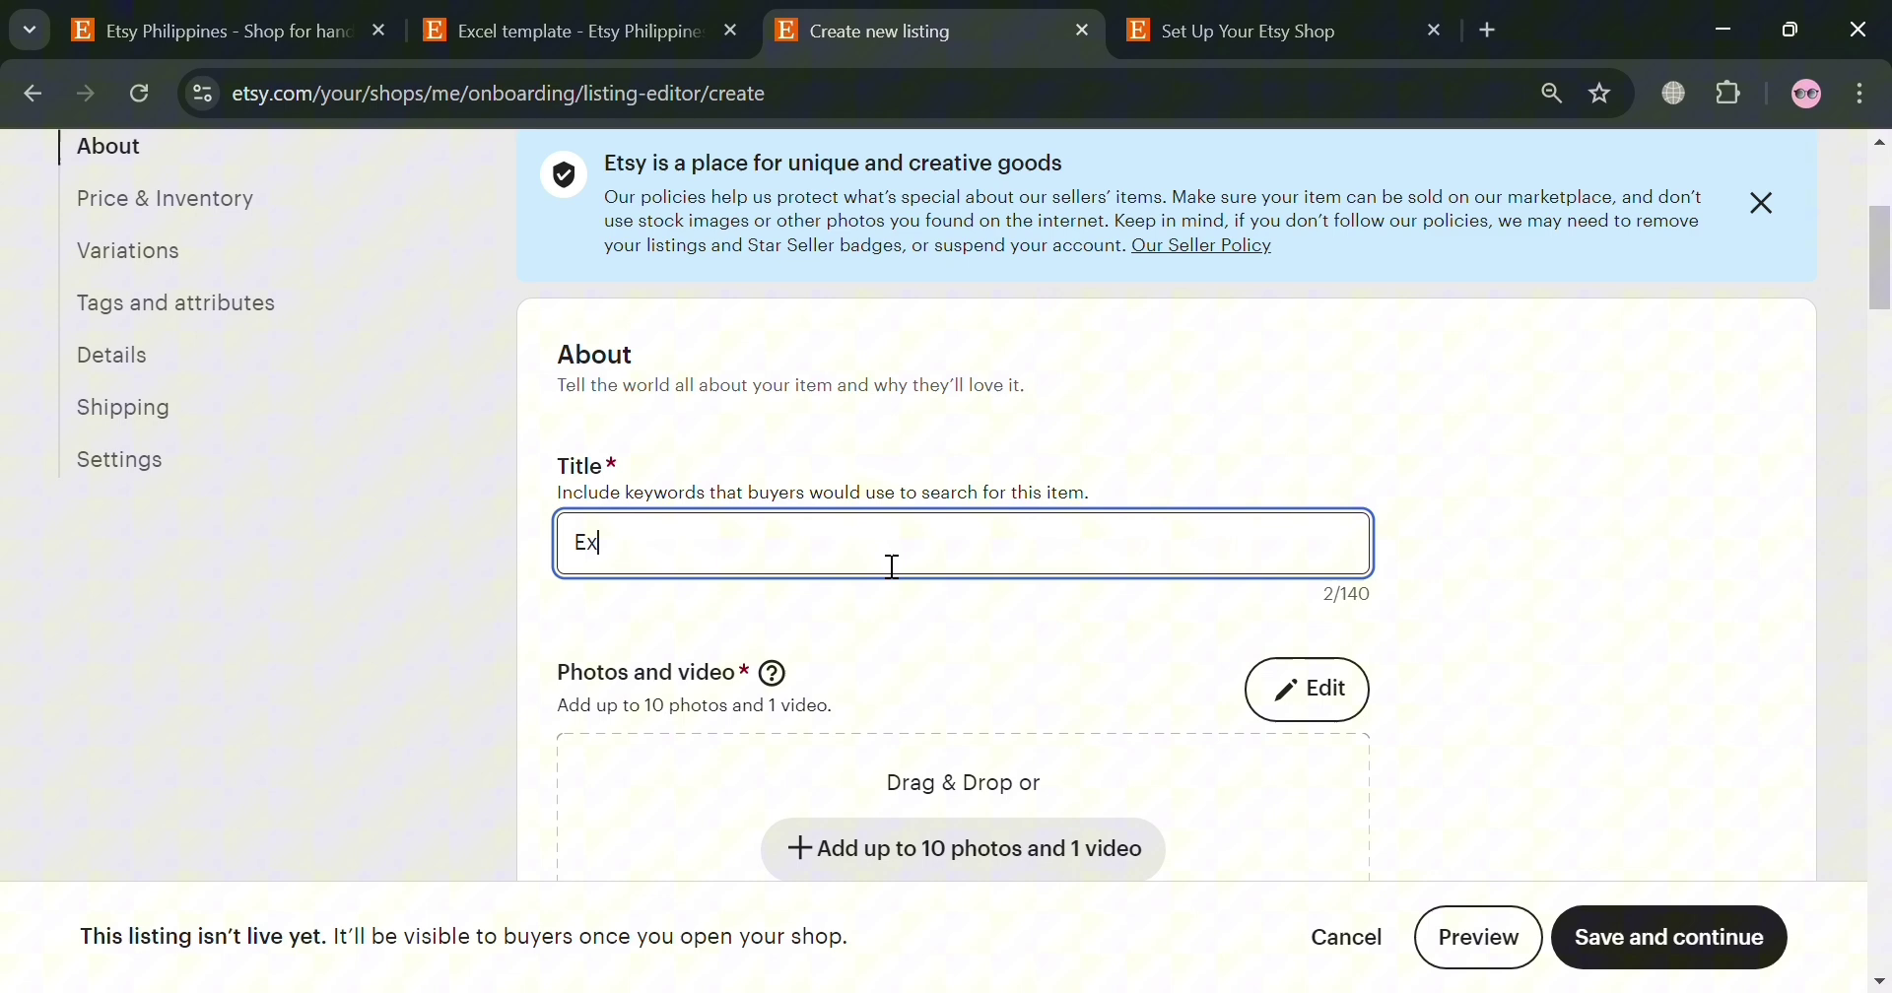
text(cel Tem)
key(BackSpace)
text(emplate for Grade)
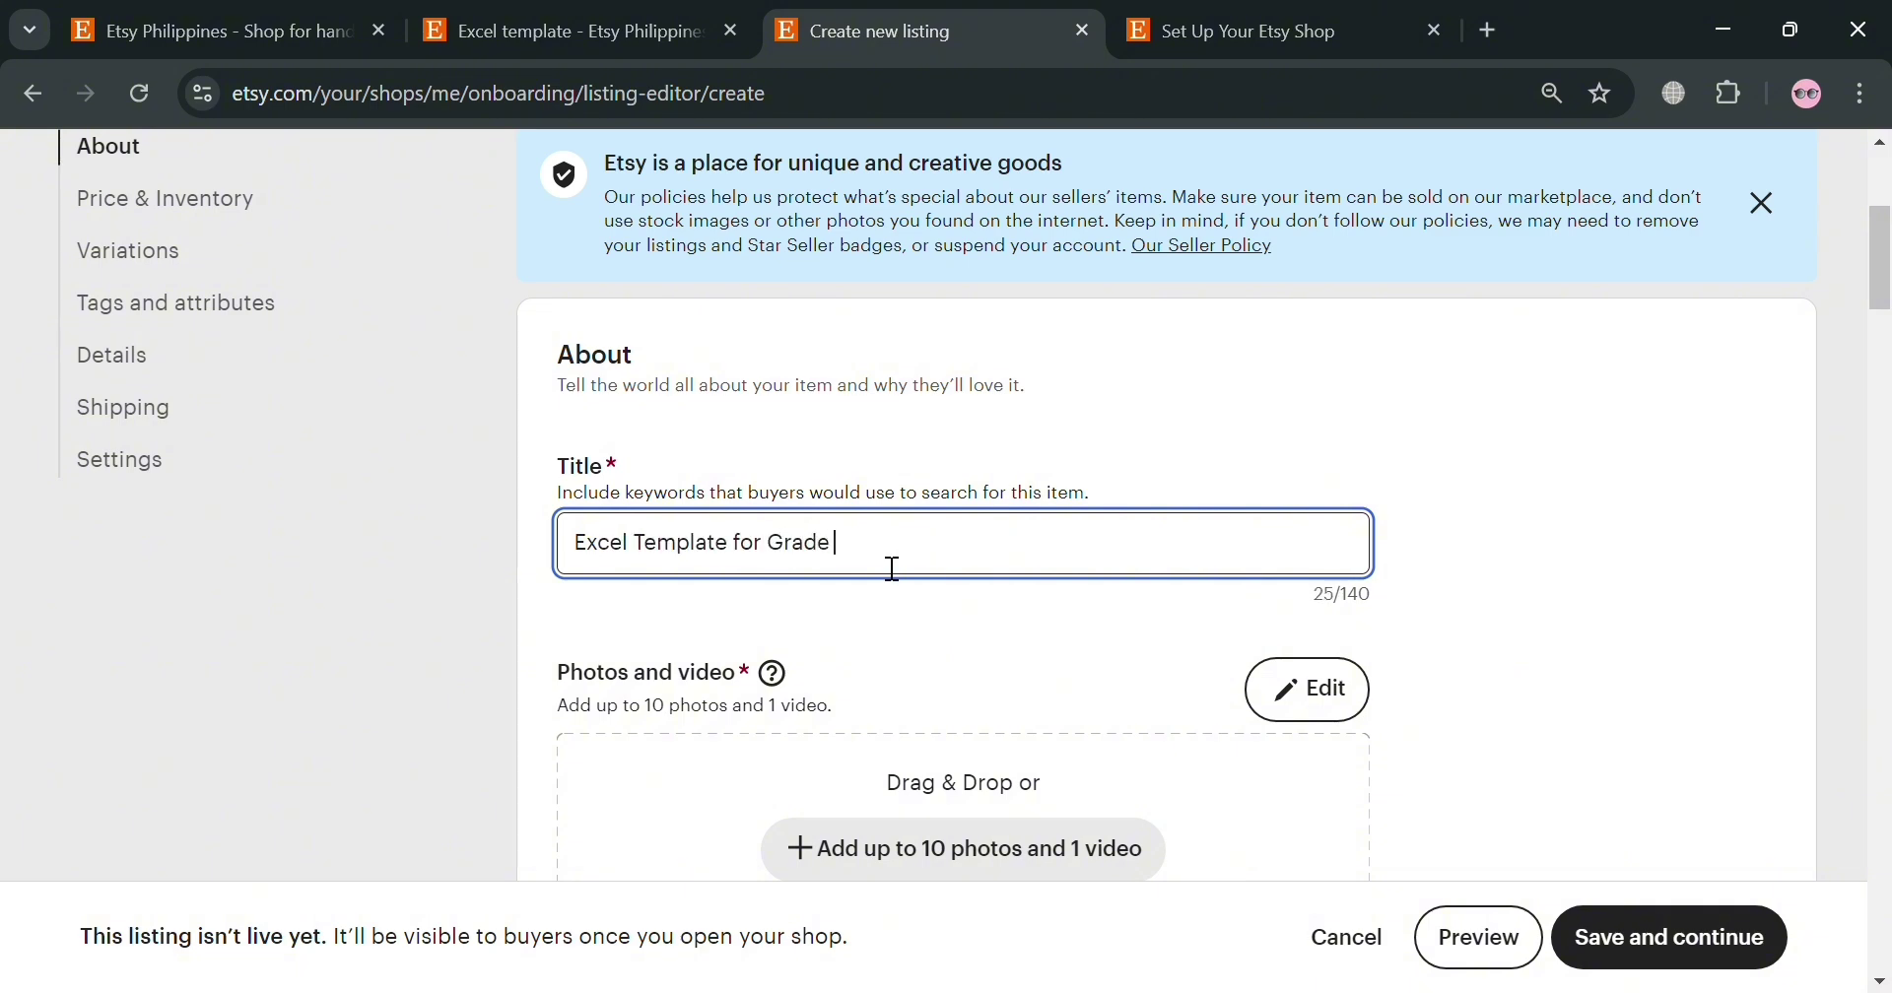
text(Monitoring)
click(977, 624)
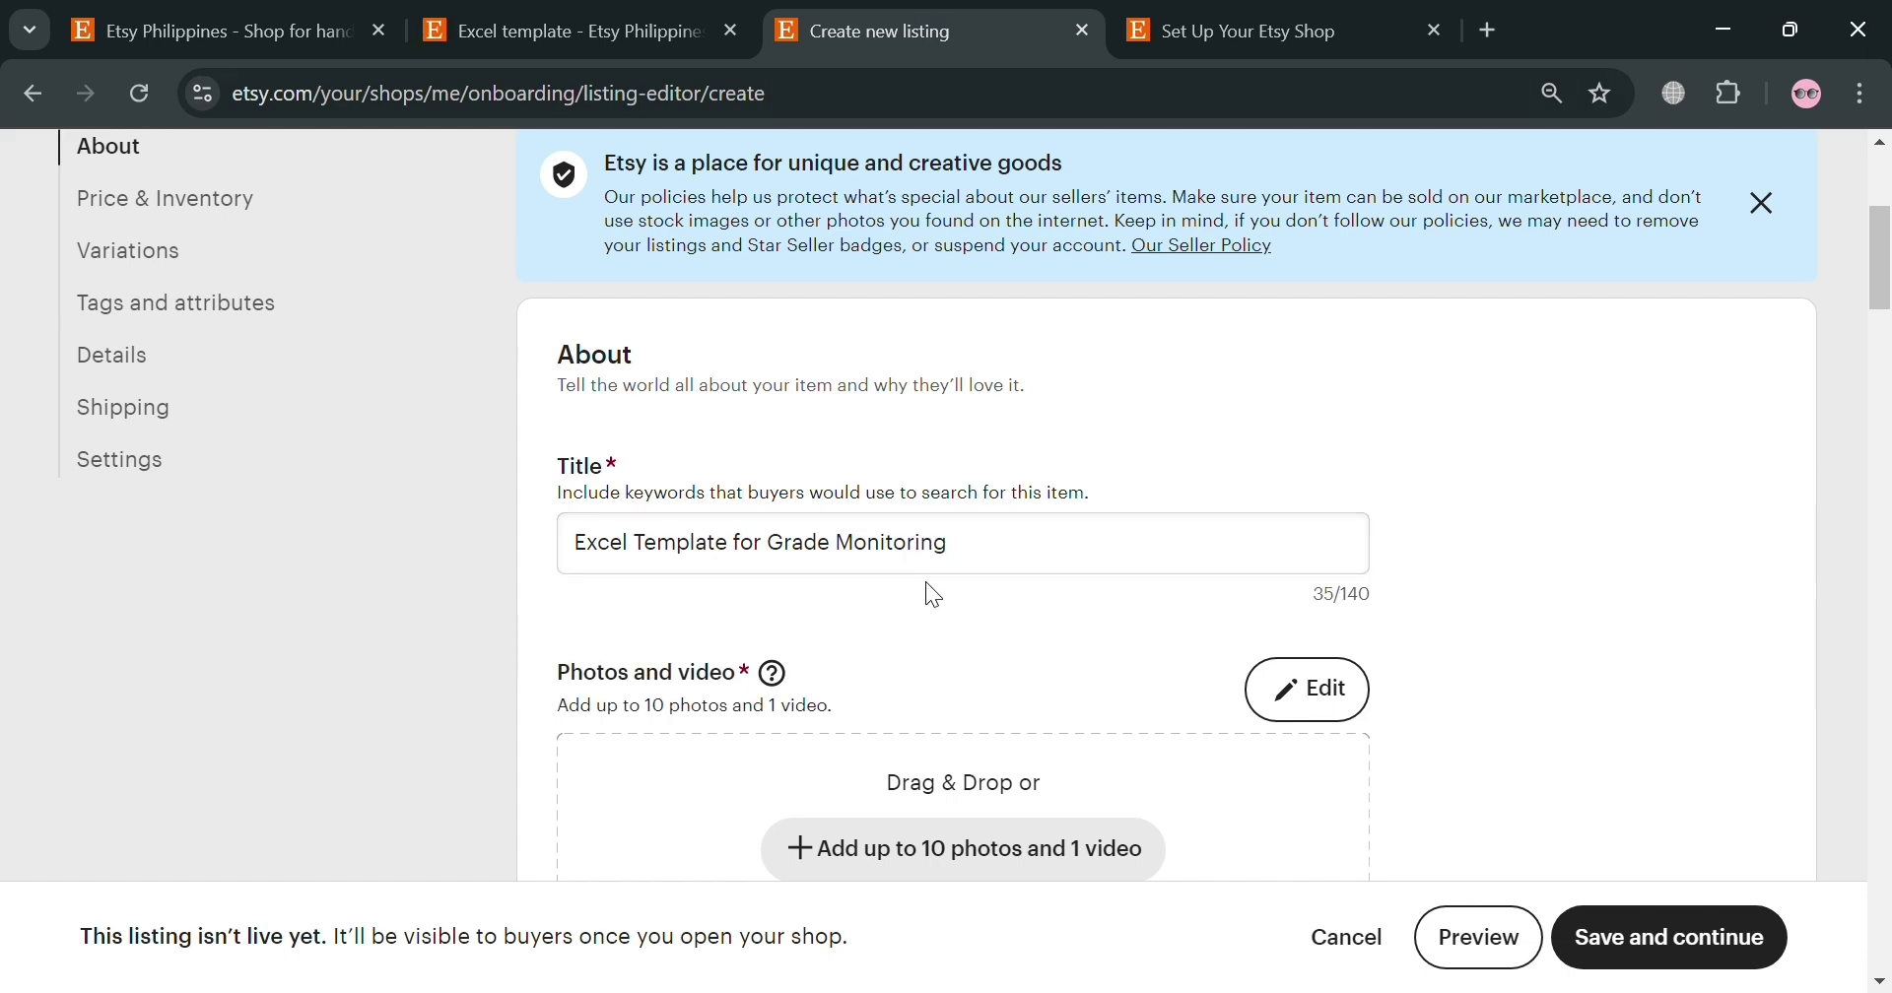
Add the image of the grade calculator table as the listing's primary photo
scroll(934, 596, down, 3)
scroll(790, 508, up, 1)
scroll(984, 587, down, 3)
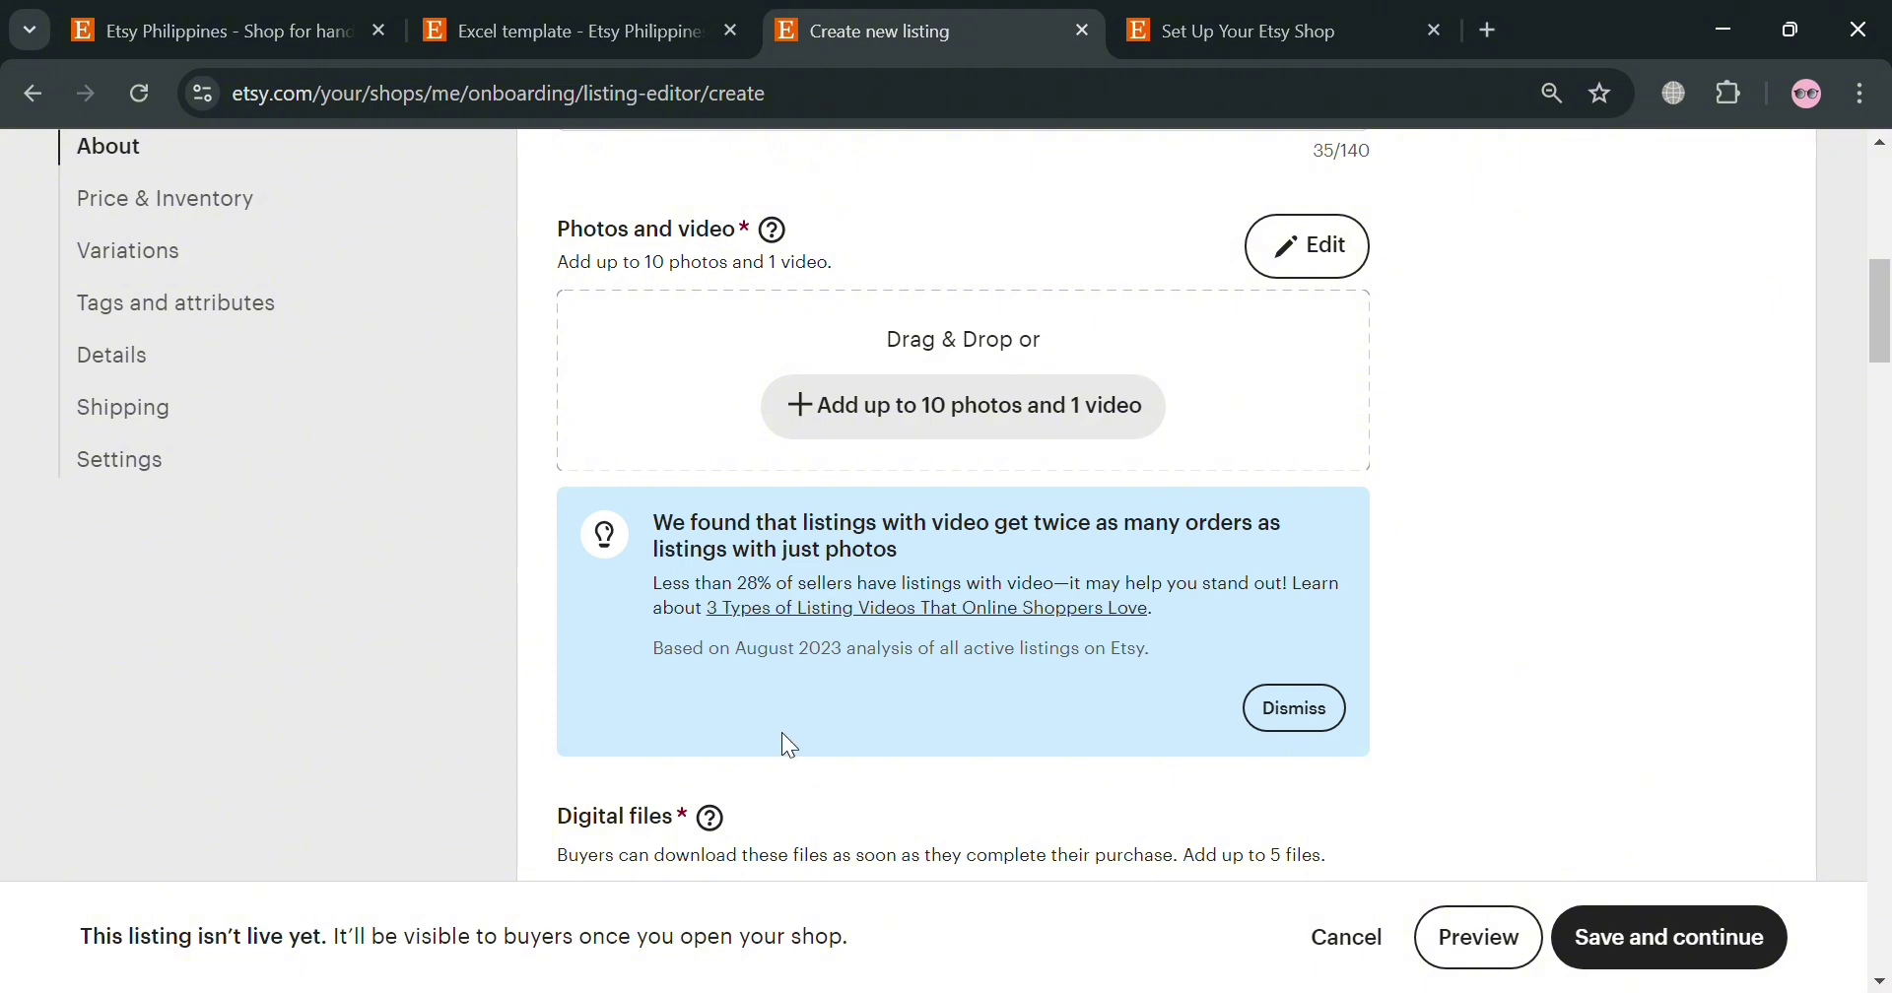
click(1096, 439)
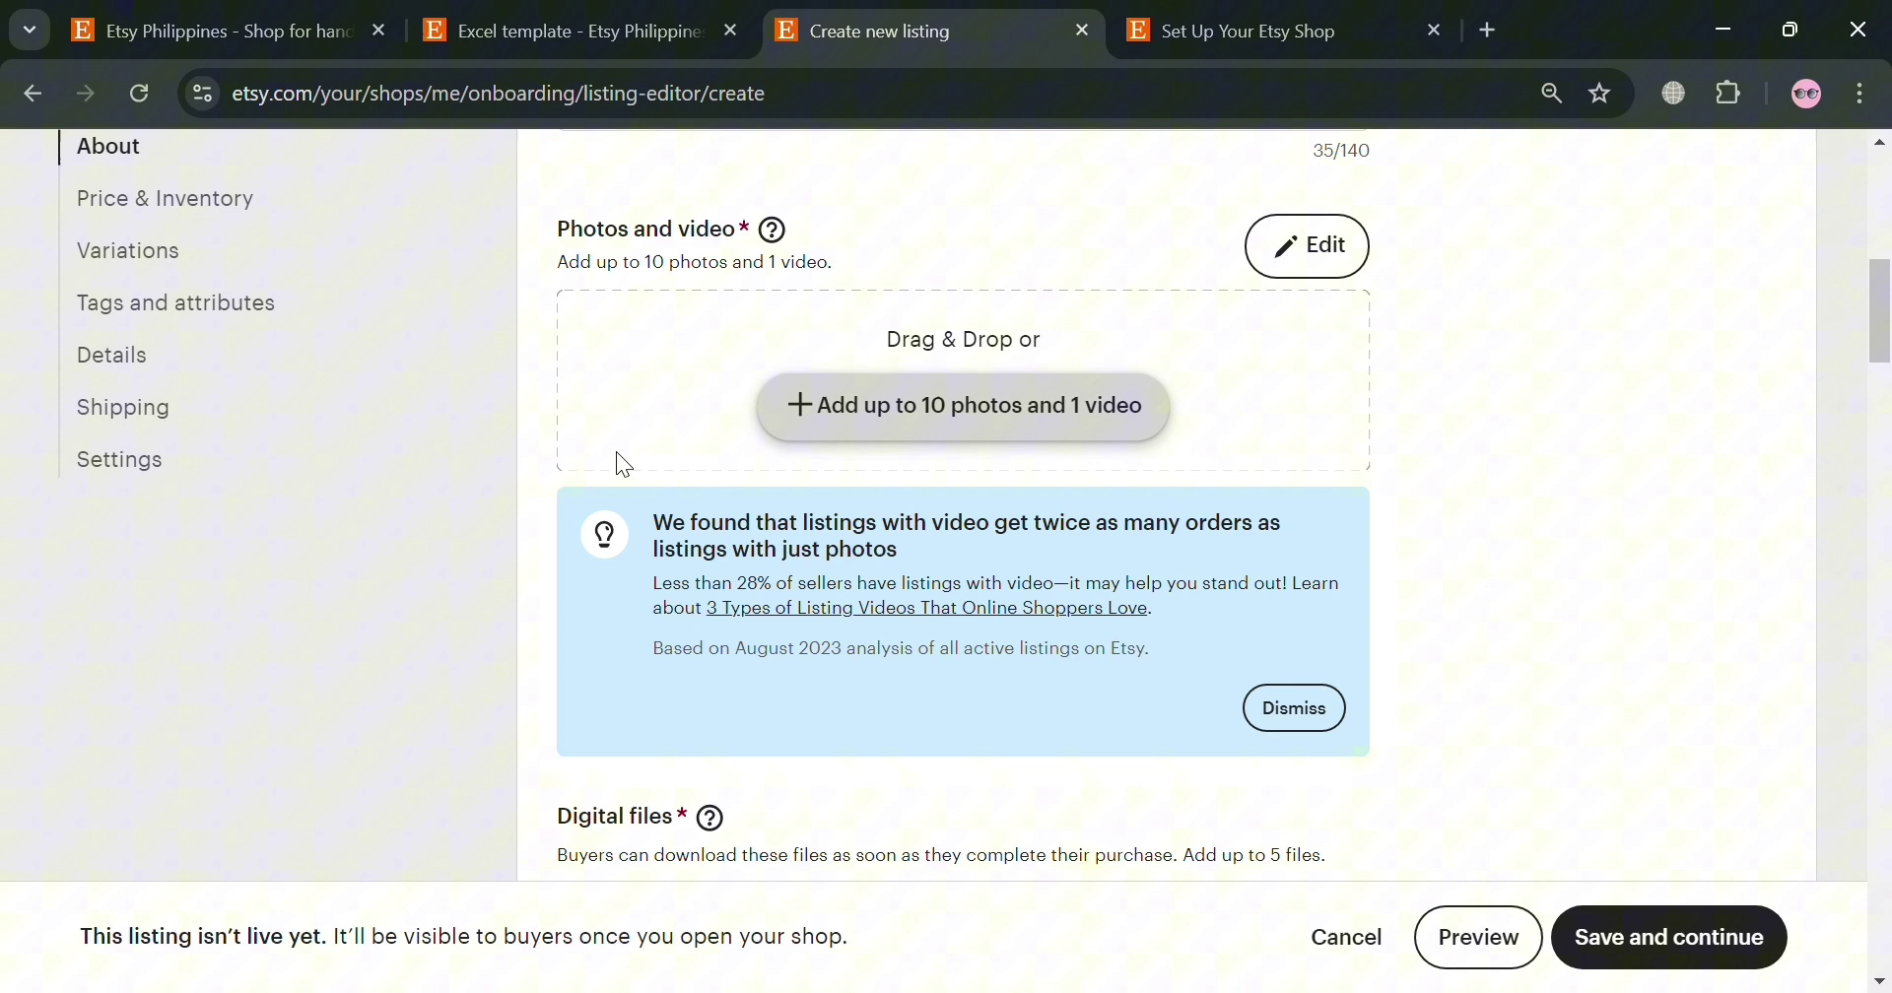
mouse_move(659, 432)
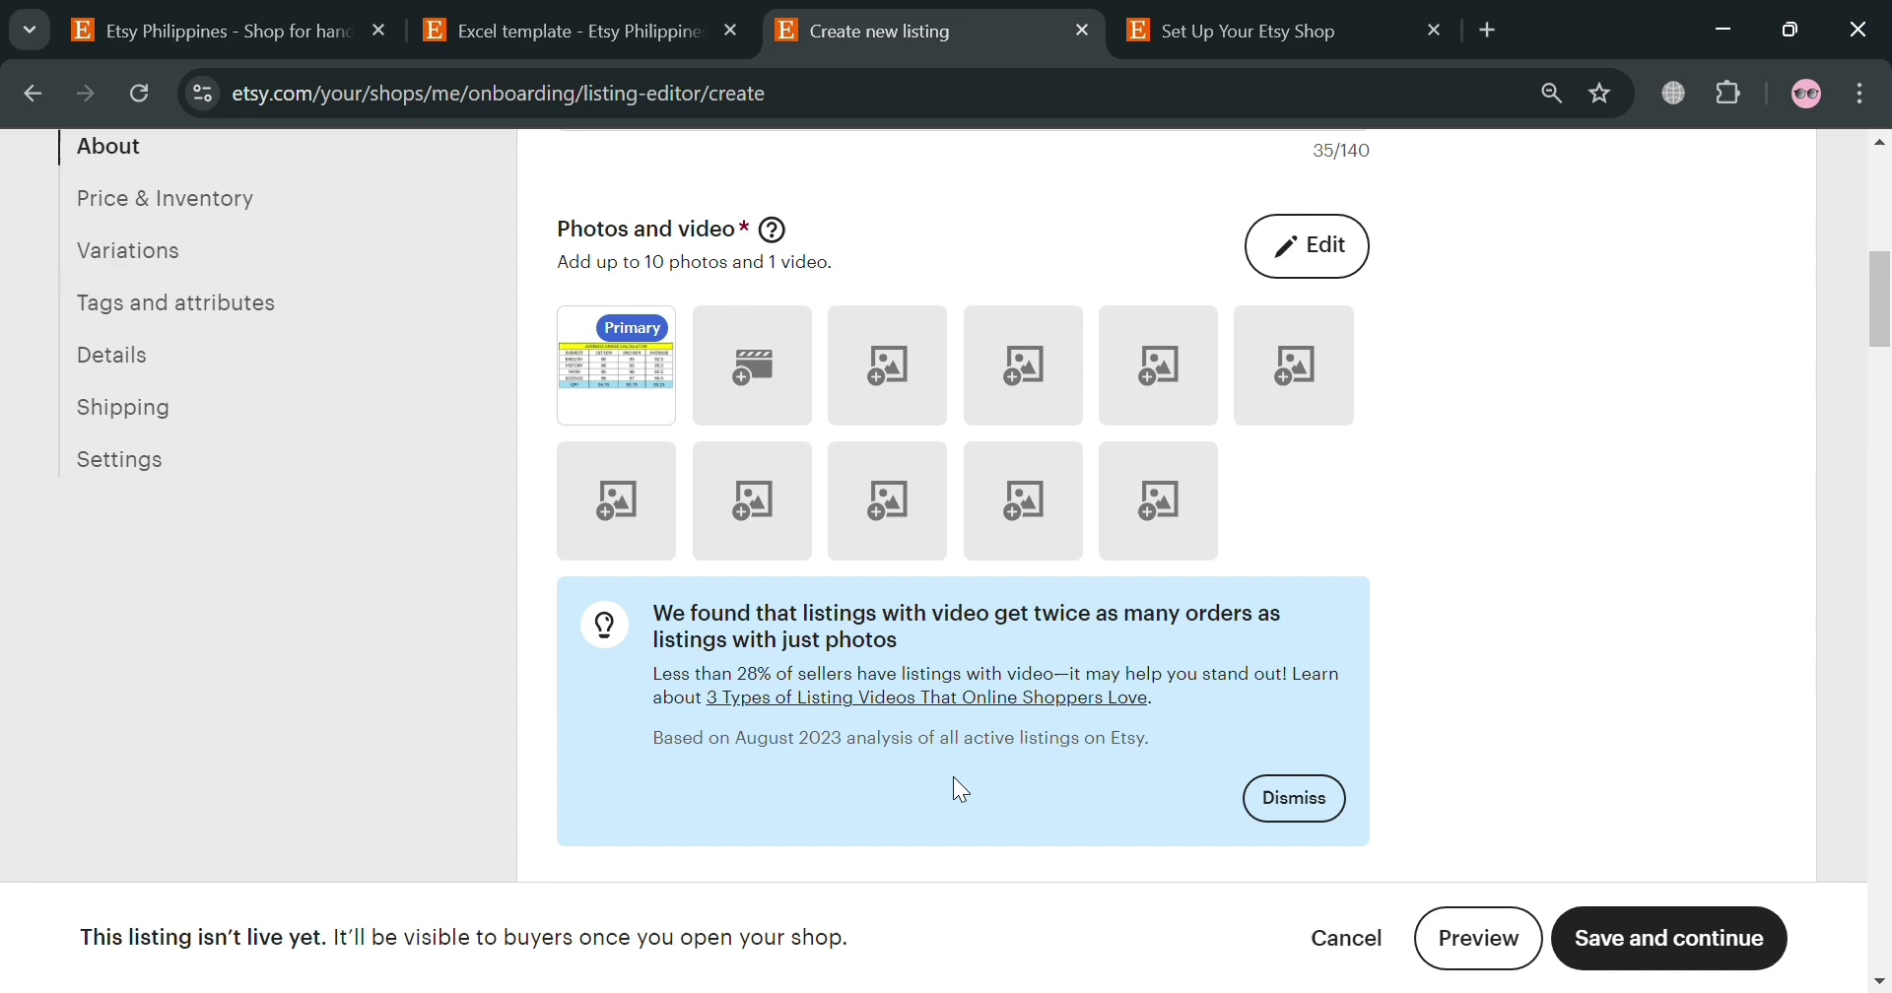
Review the listing's thumbnail and the sections for digital files, description and personalization
scroll(950, 774, down, 5)
scroll(838, 689, down, 1)
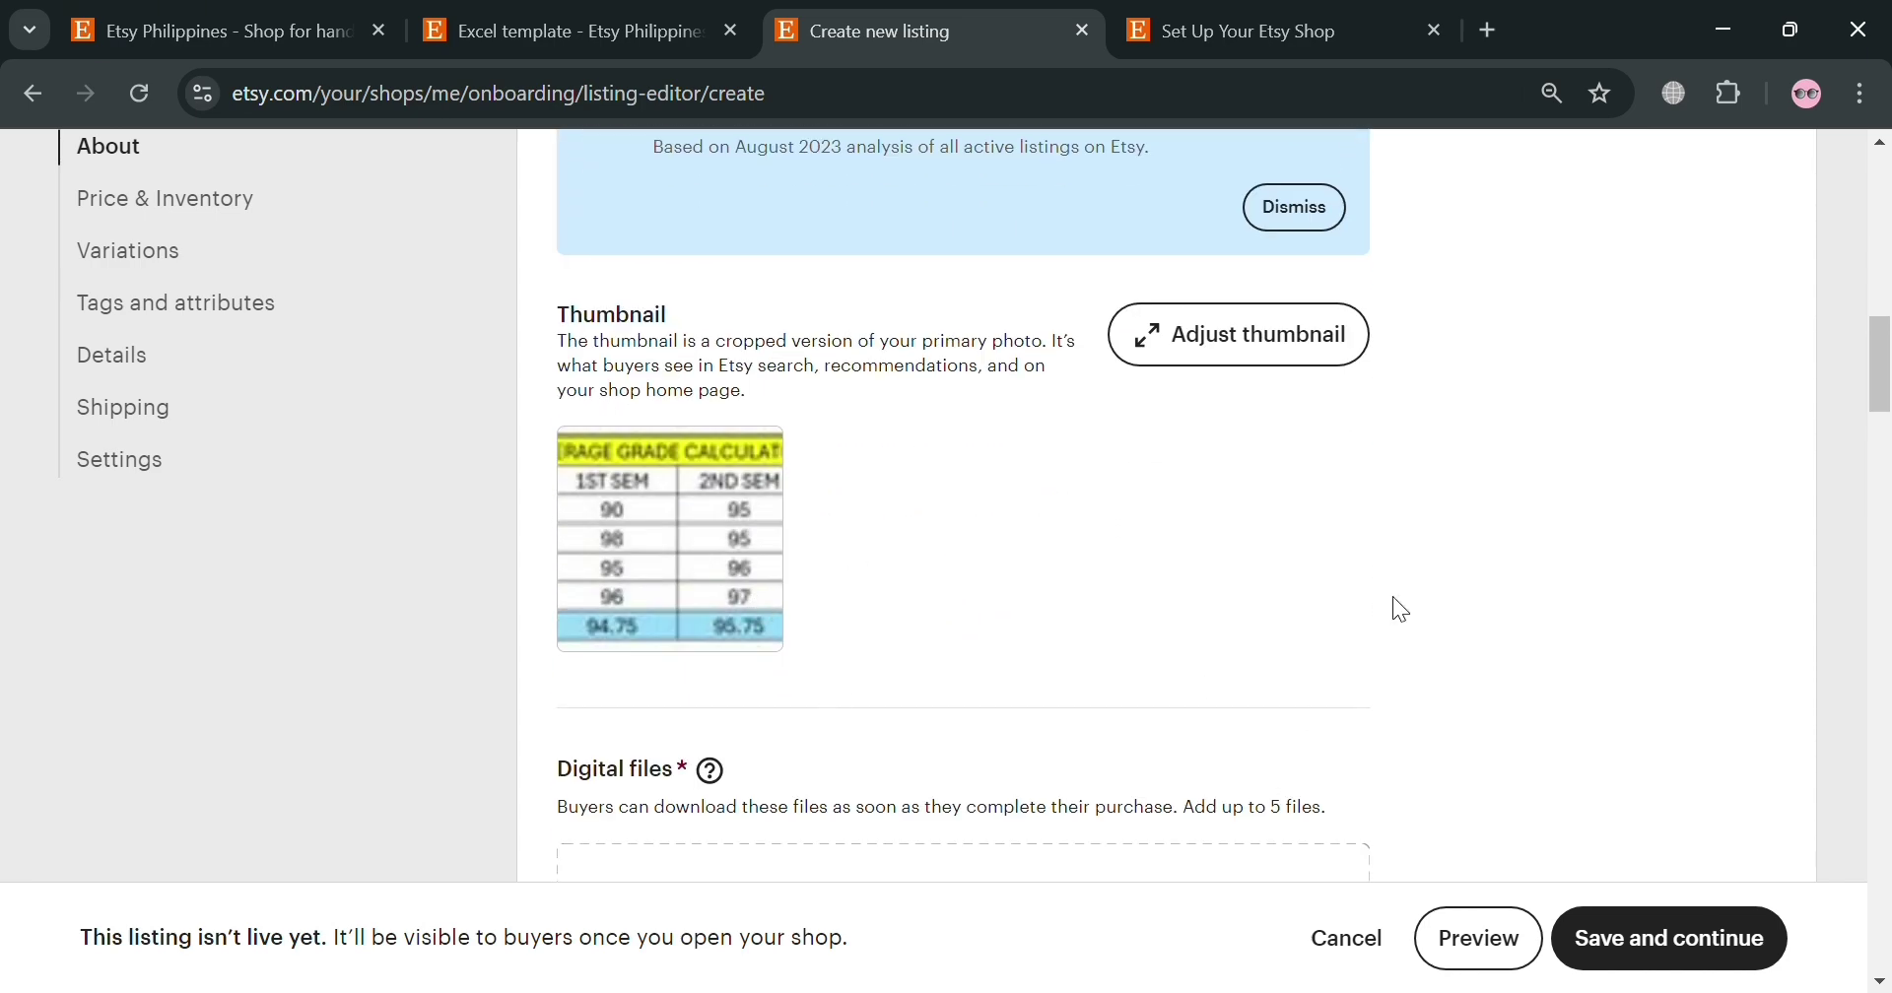
scroll(1380, 603, down, 4)
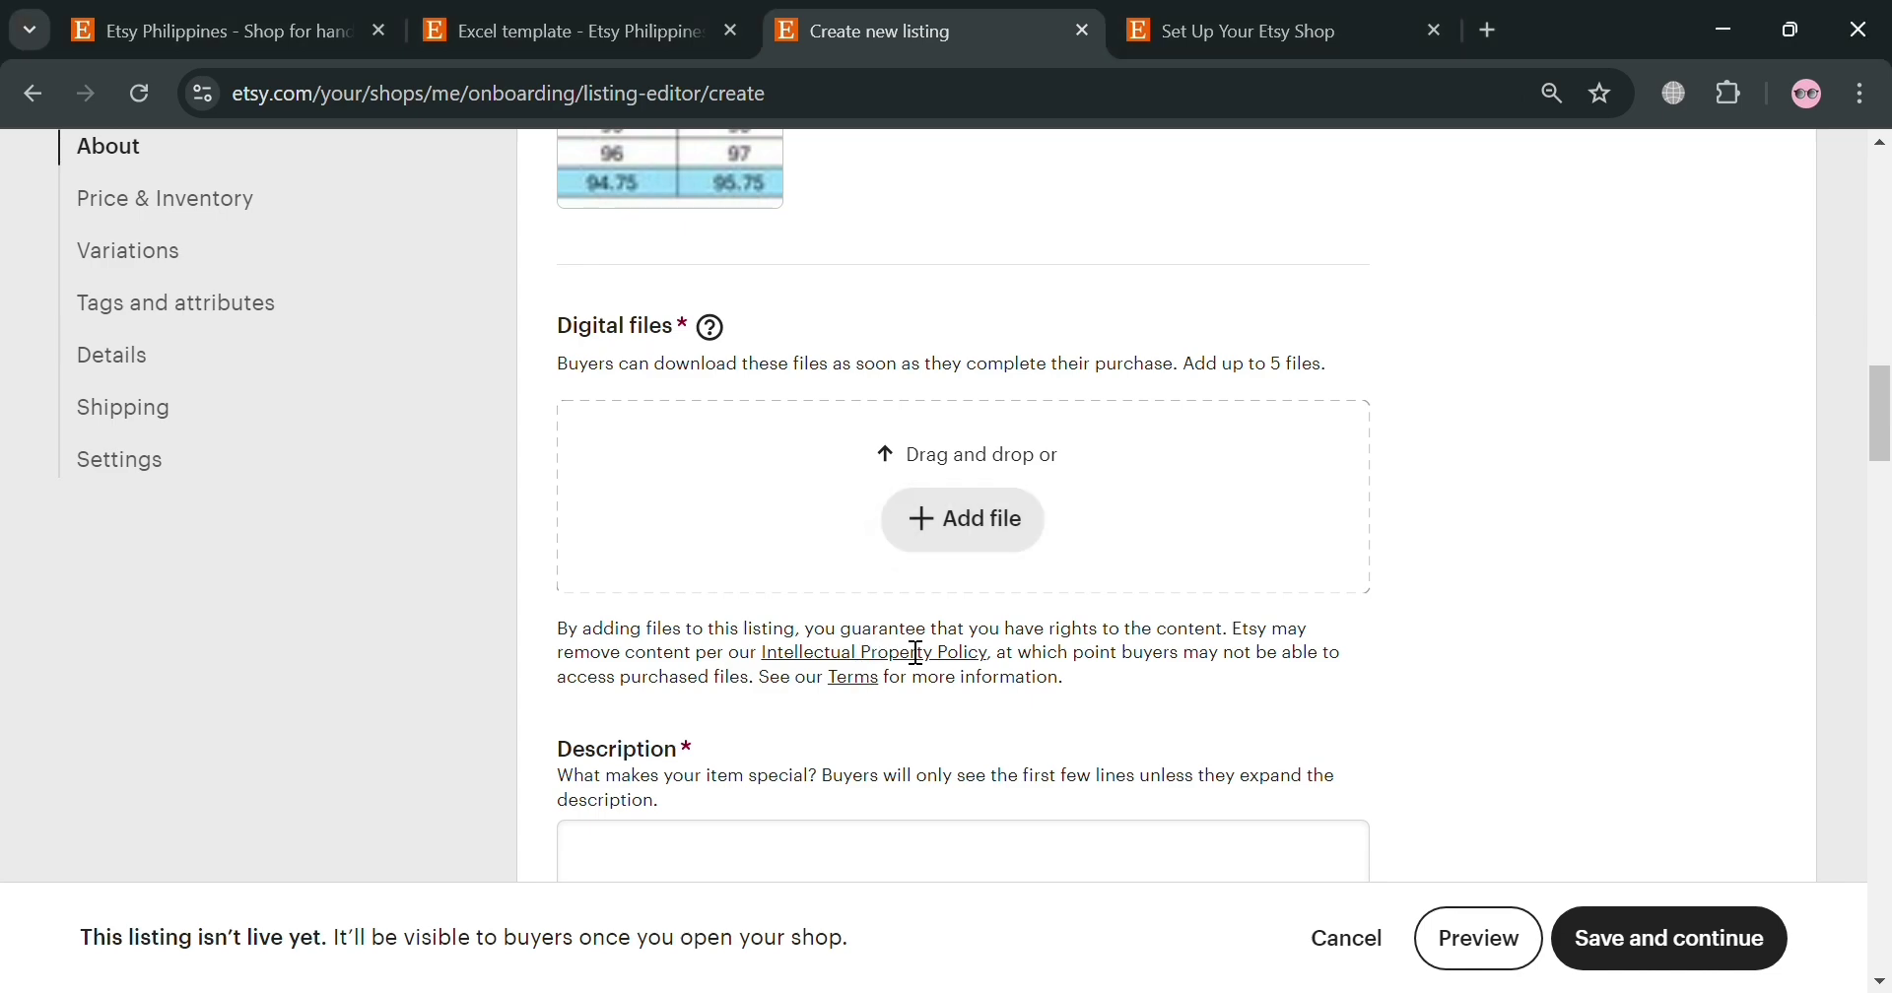
scroll(900, 654, up, 3)
scroll(913, 654, down, 5)
scroll(871, 647, down, 3)
scroll(862, 638, up, 2)
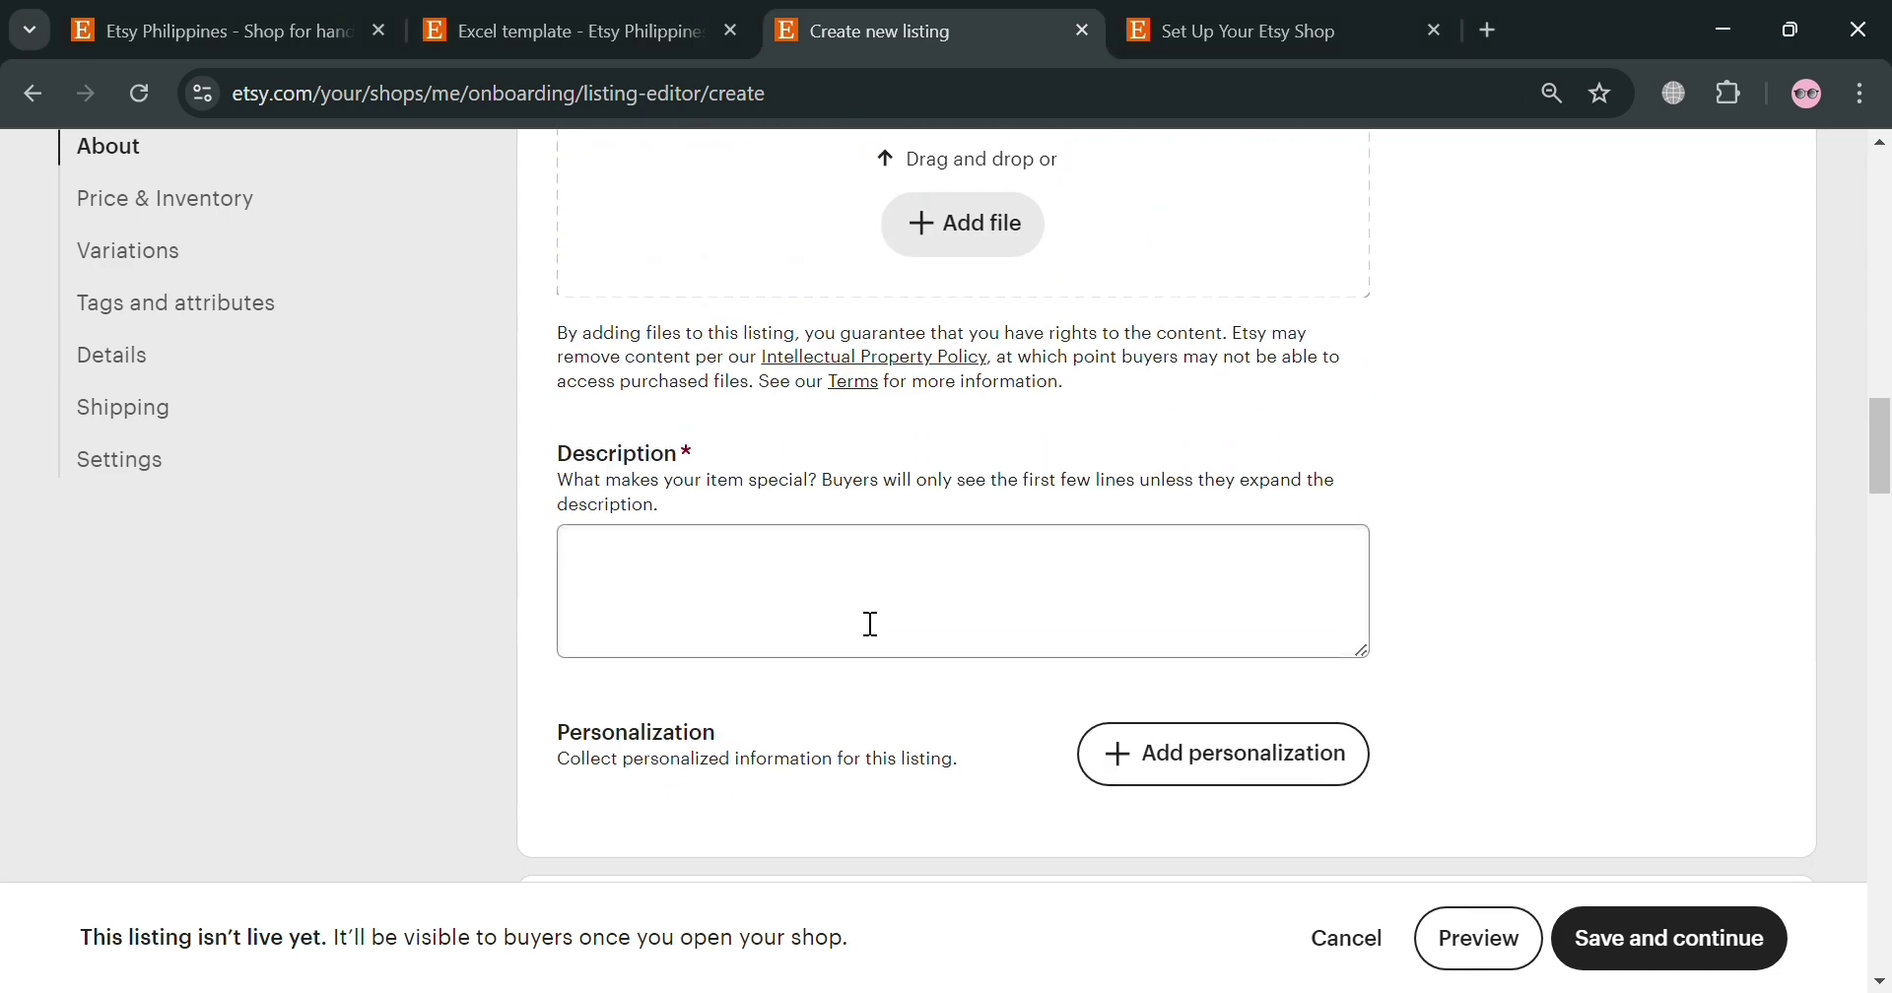
scroll(866, 624, down, 3)
scroll(849, 595, up, 1)
click(891, 469)
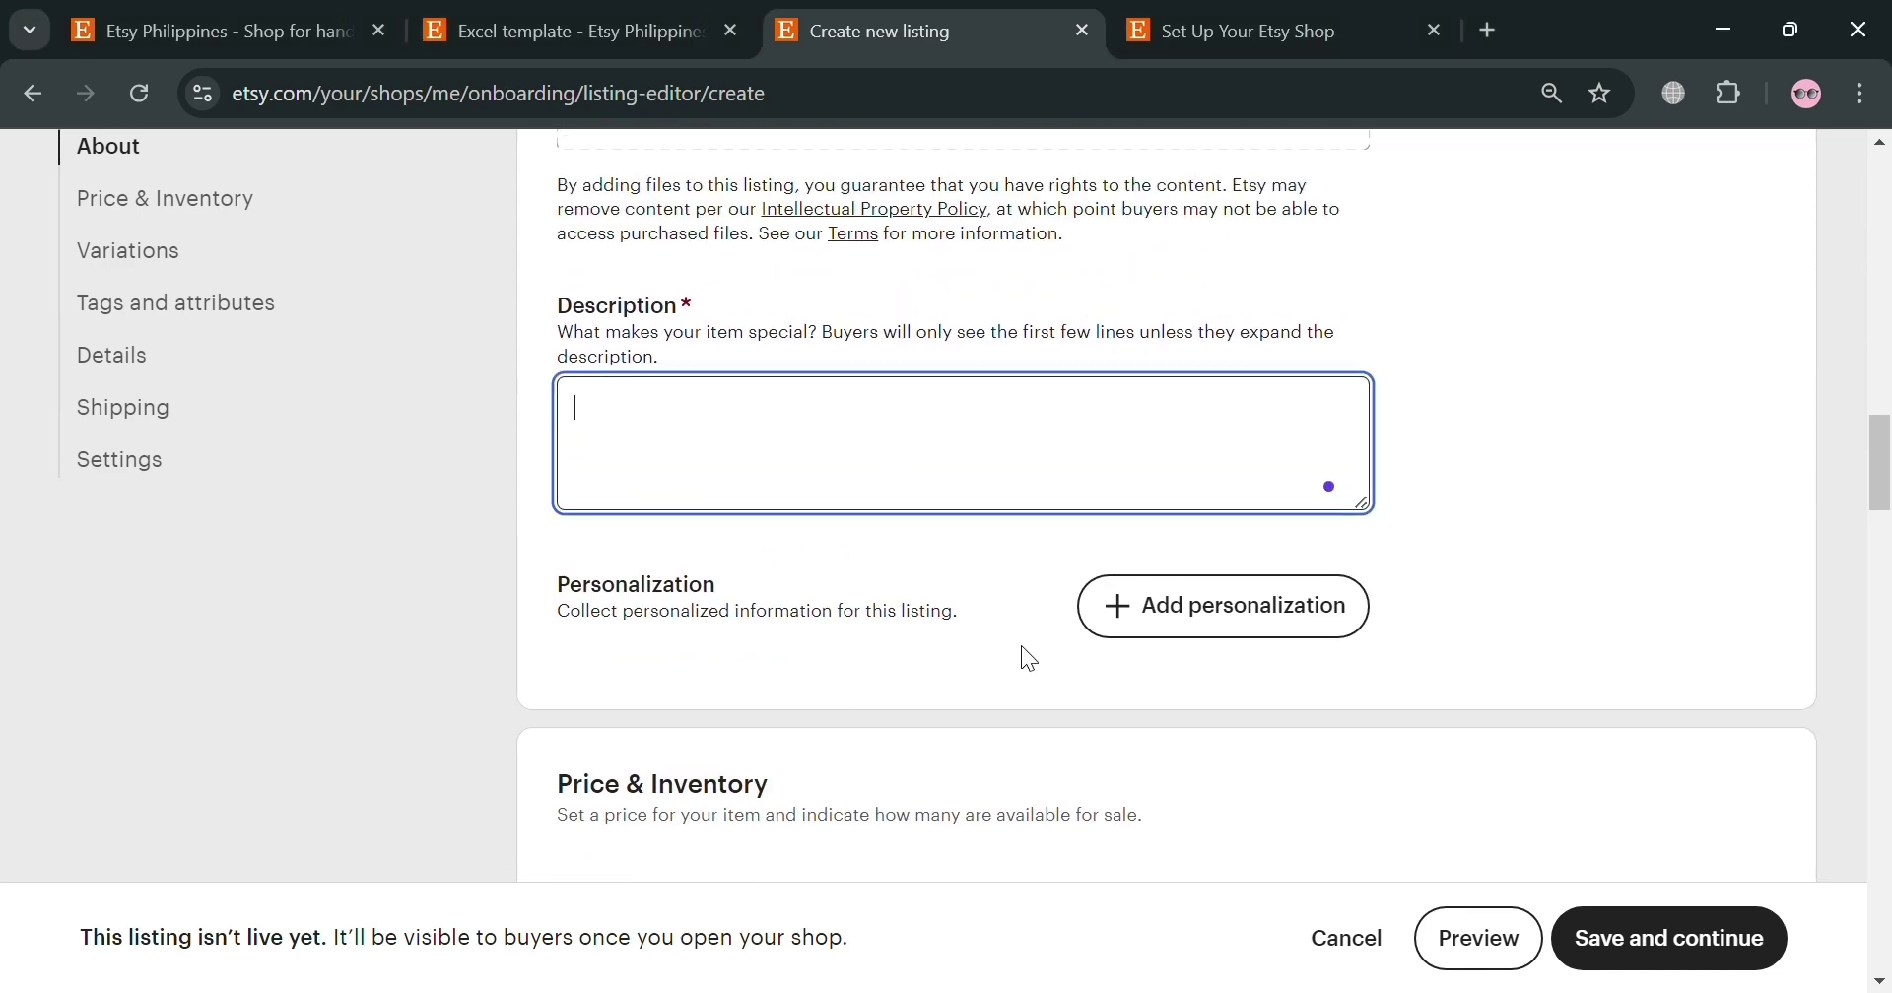
scroll(1156, 646, down, 6)
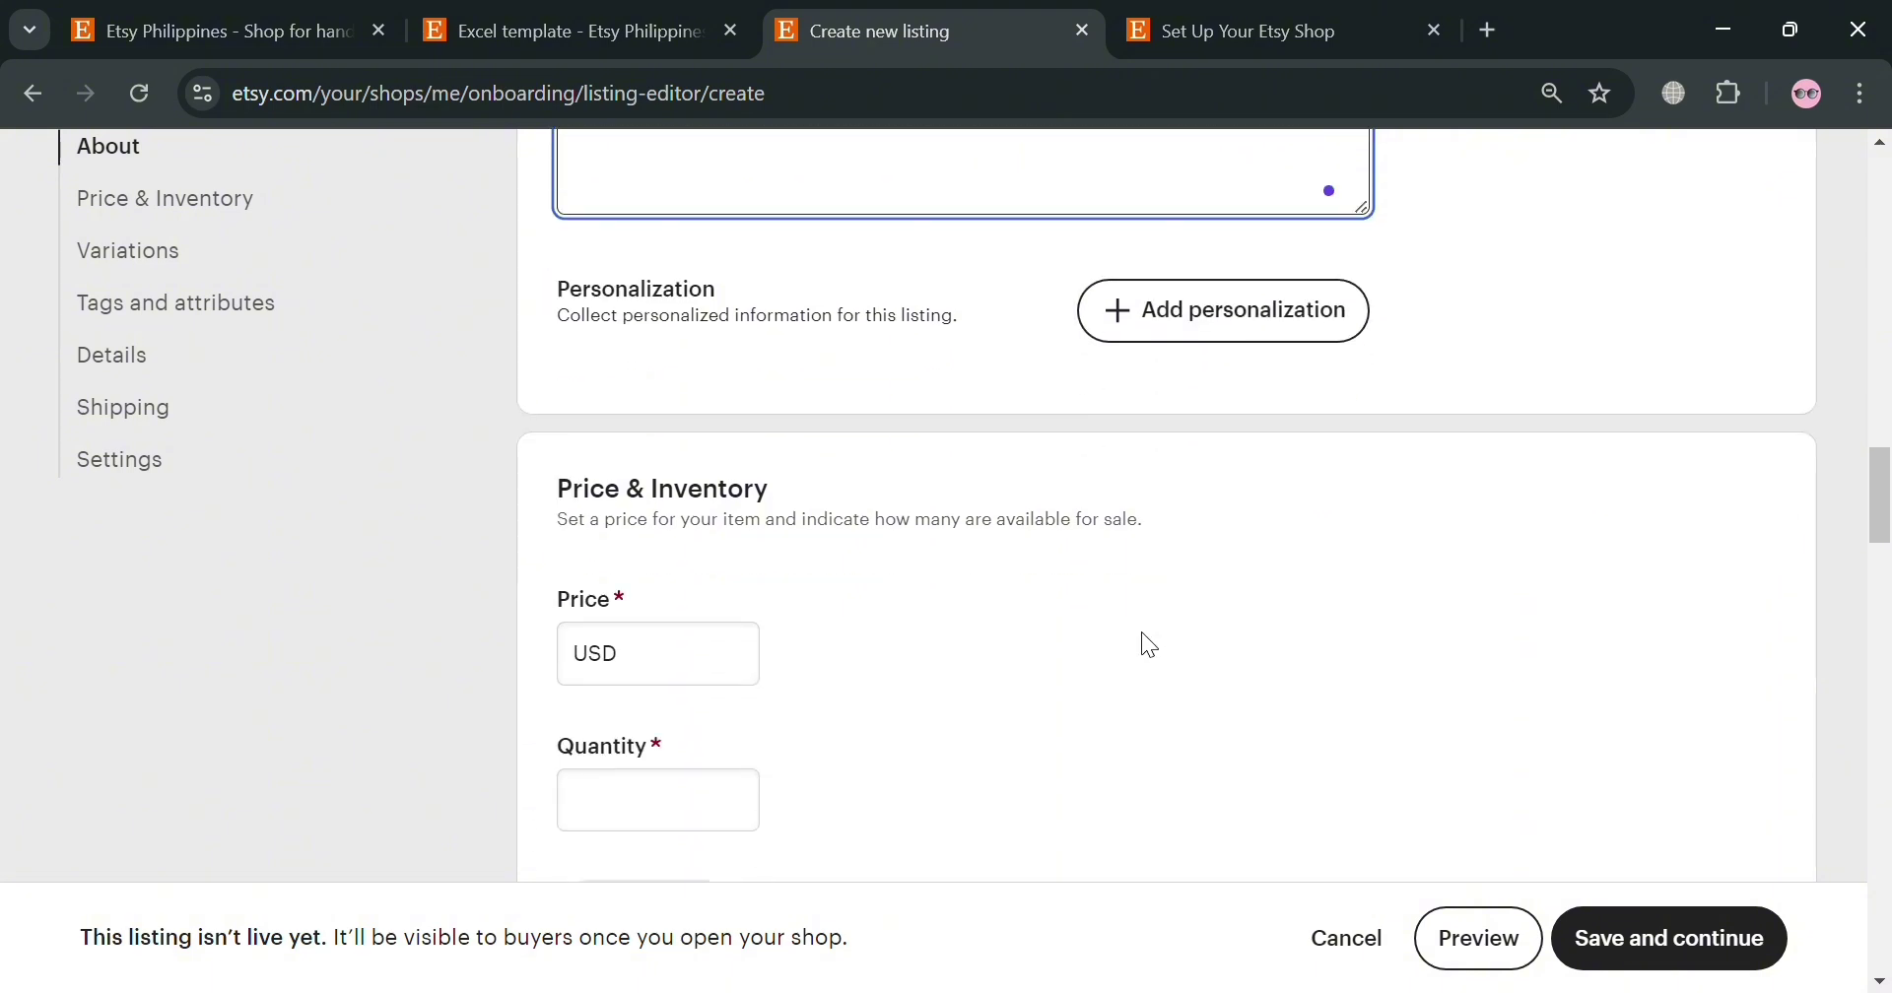
Set the listing's price to USD 10 and check its estimated profit breakdown
click(727, 350)
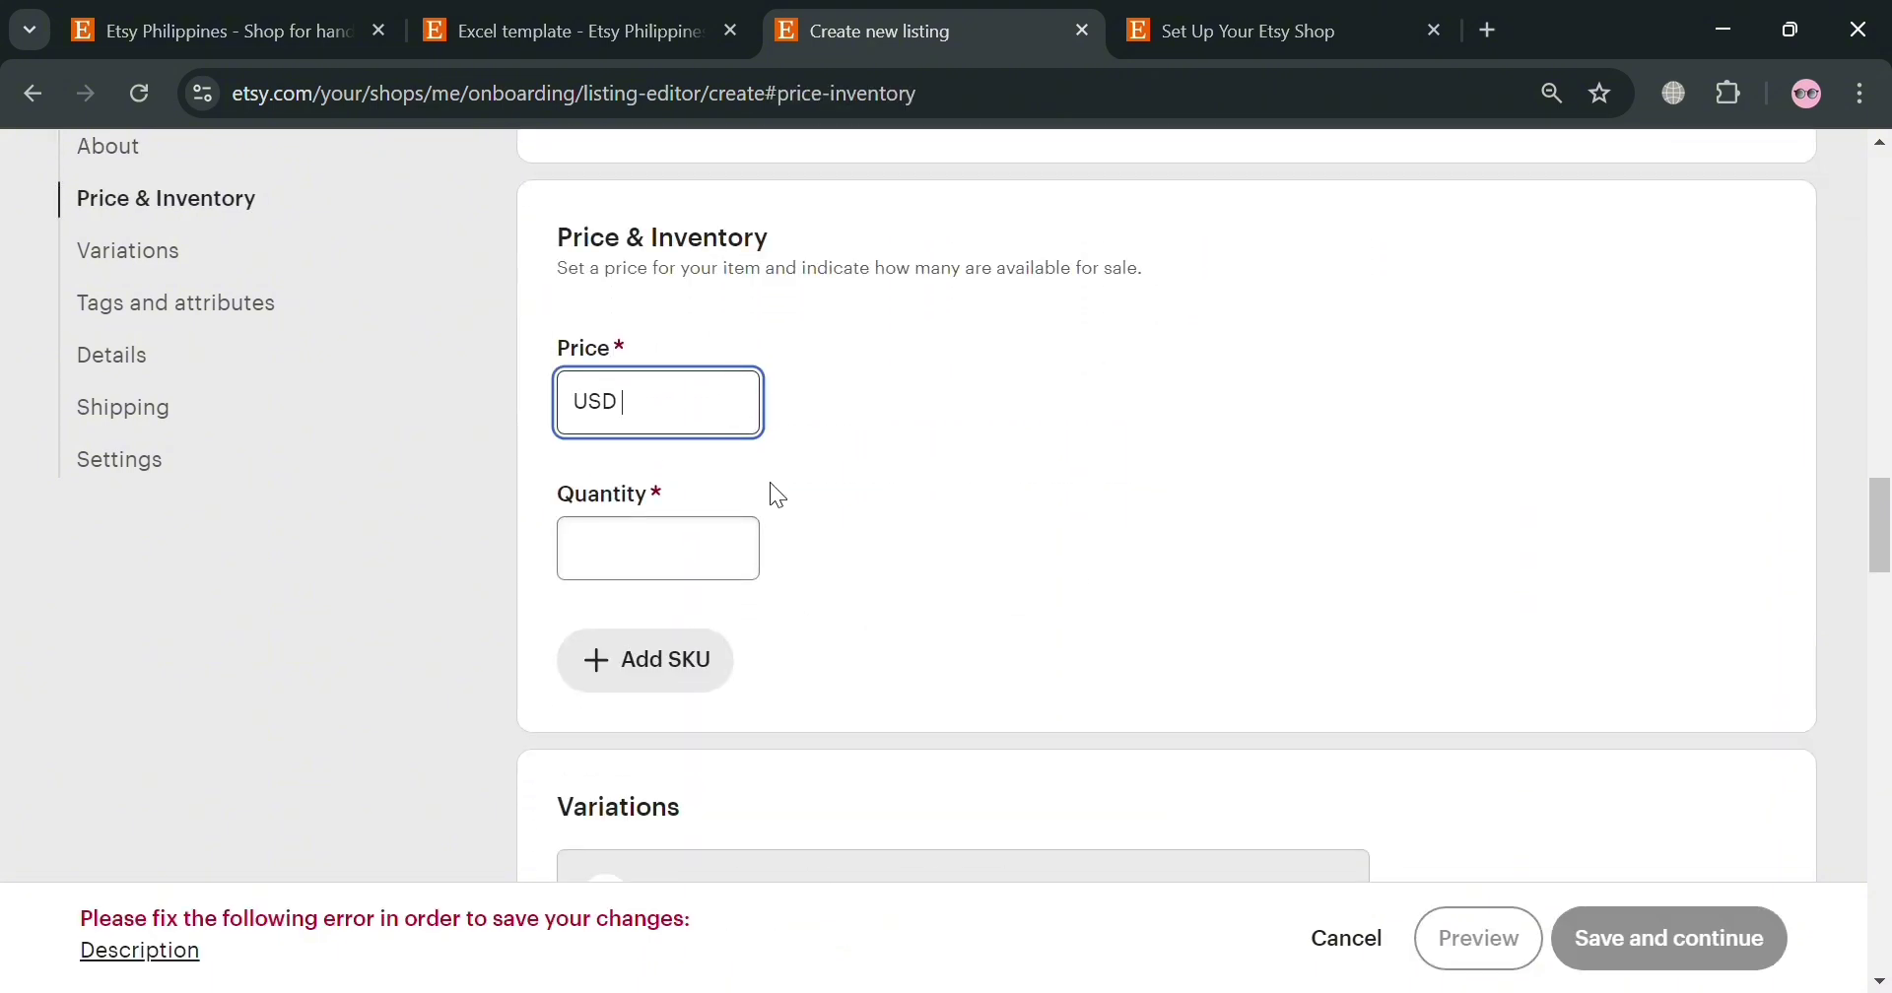
text(10)
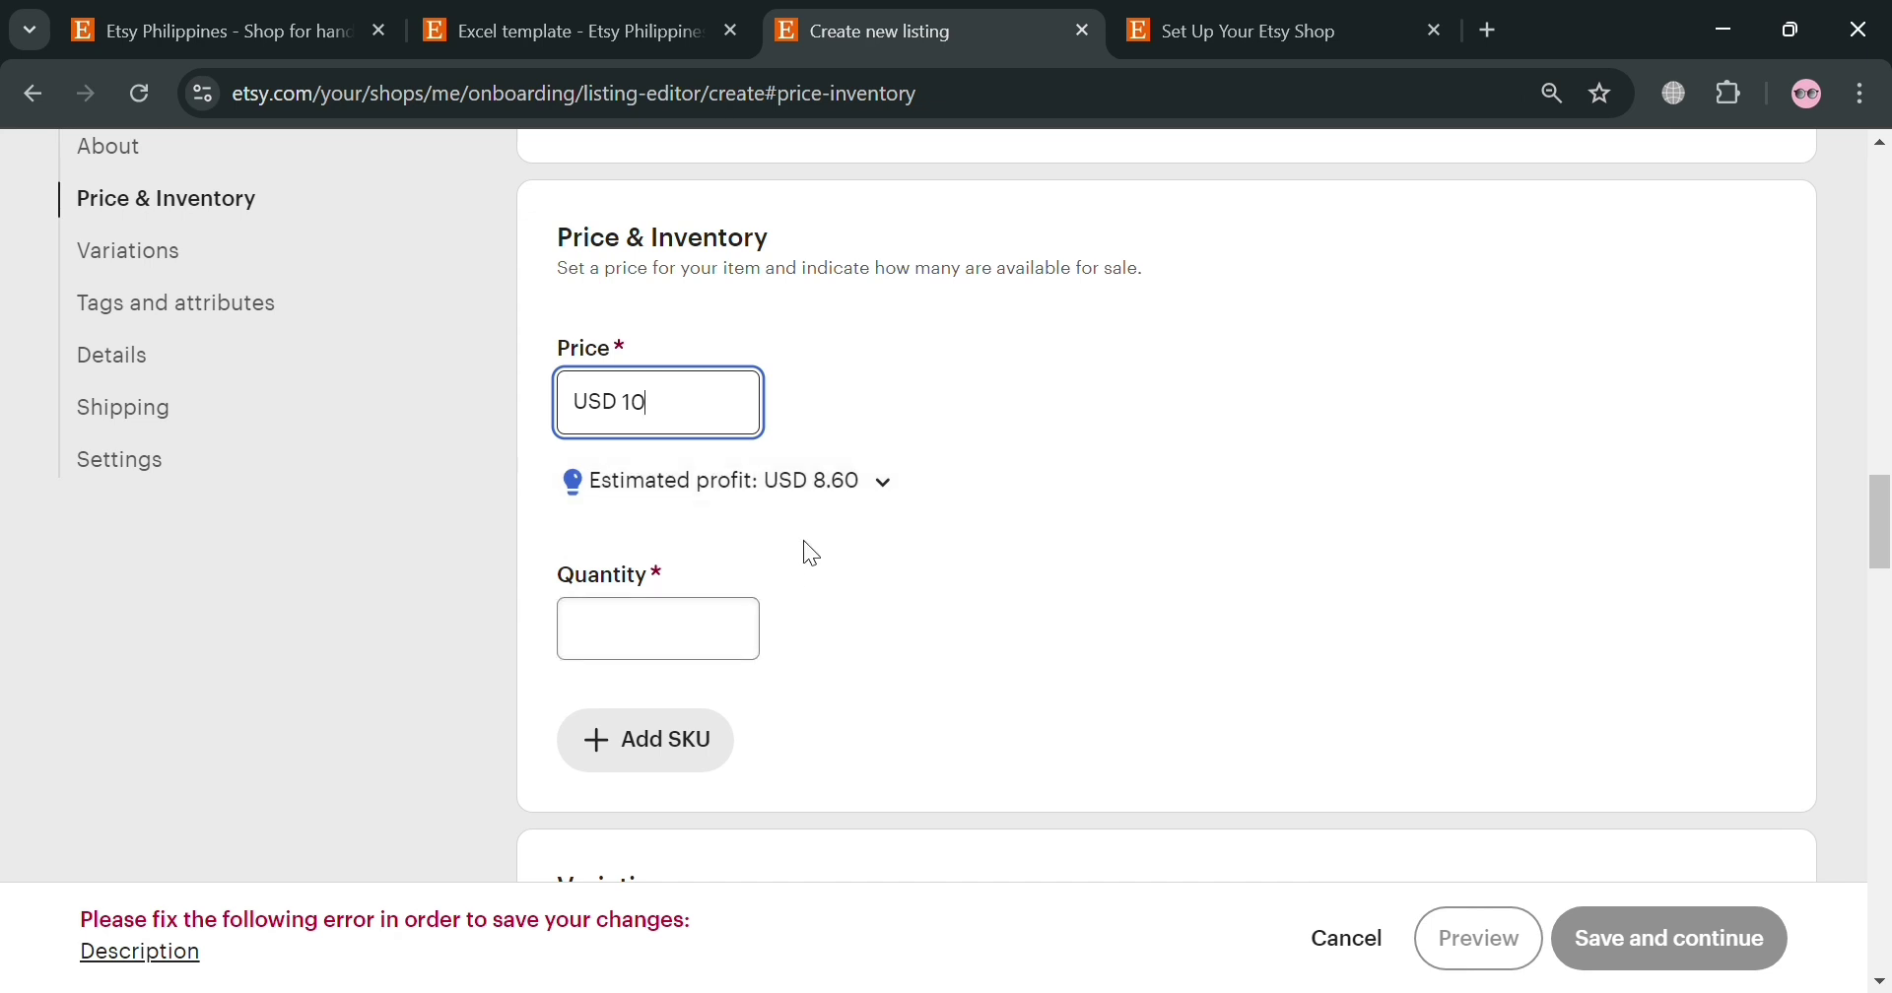
click(884, 490)
scroll(861, 680, down, 3)
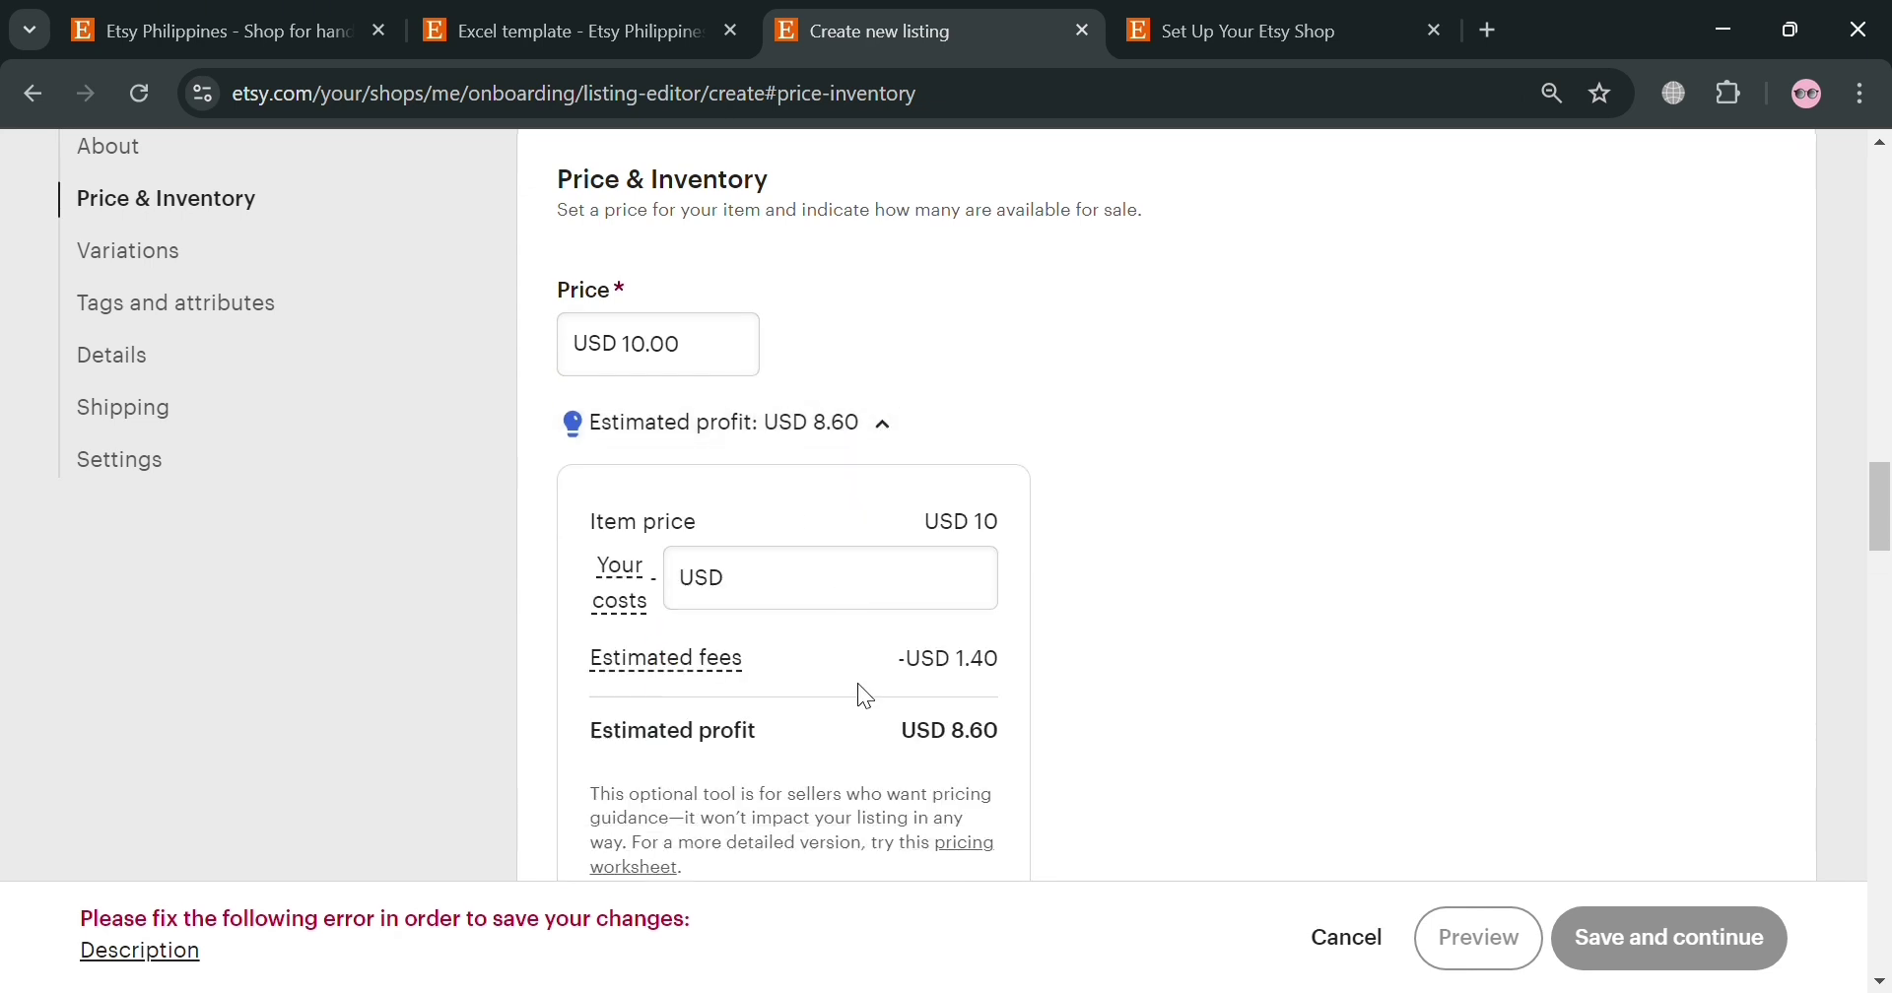
click(885, 335)
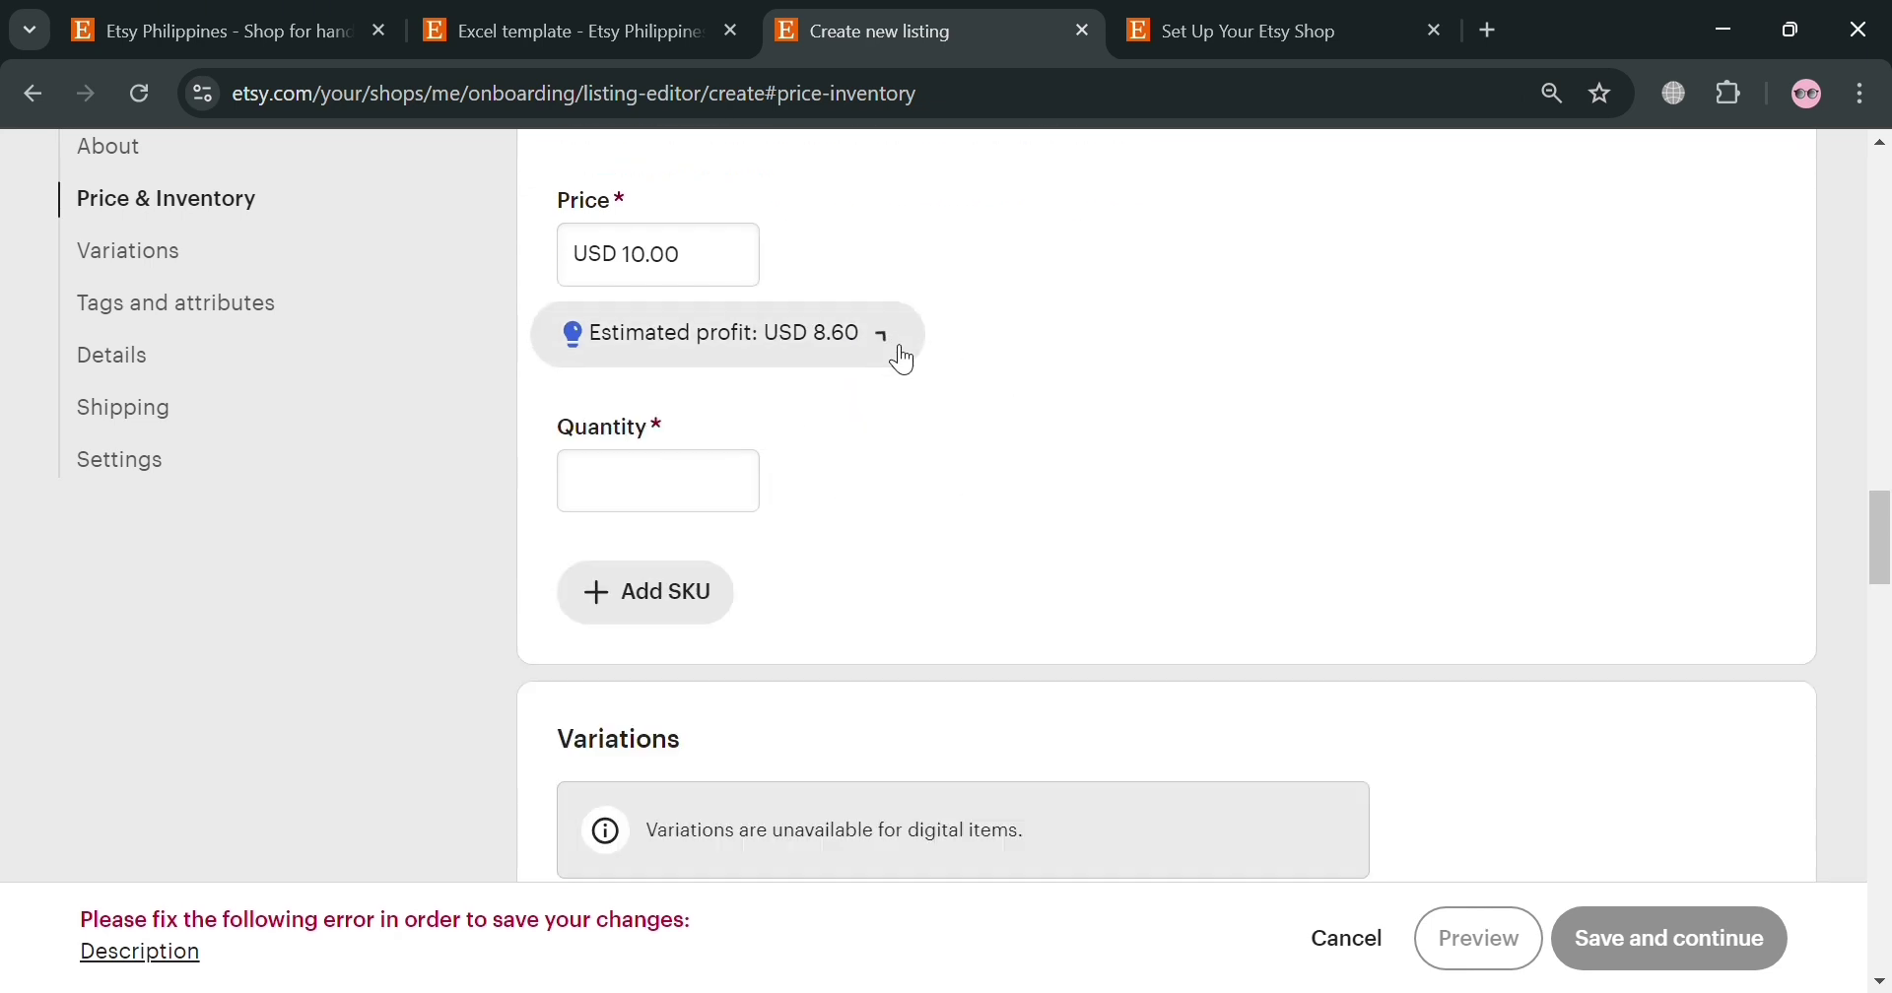
Set the listing's available quantity to 999
scroll(938, 701, down, 3)
scroll(736, 509, up, 3)
click(736, 508)
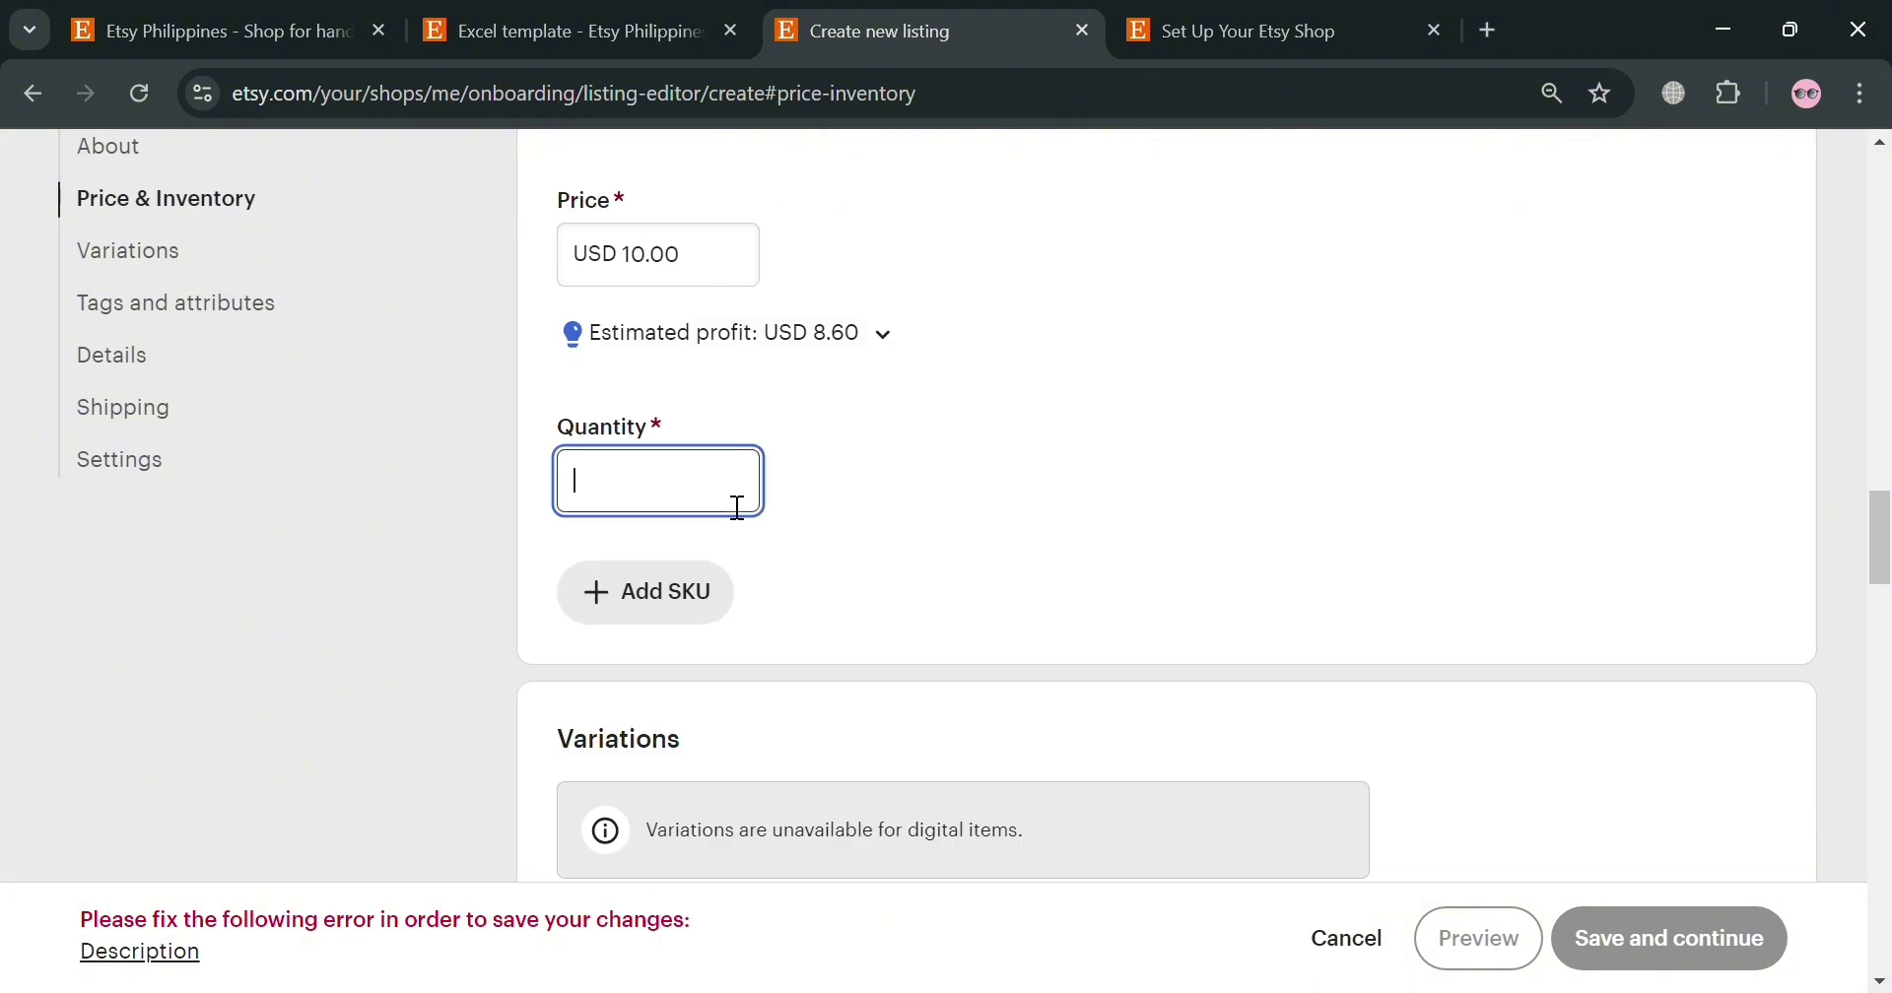
text(999)
click(913, 619)
scroll(758, 621, down, 3)
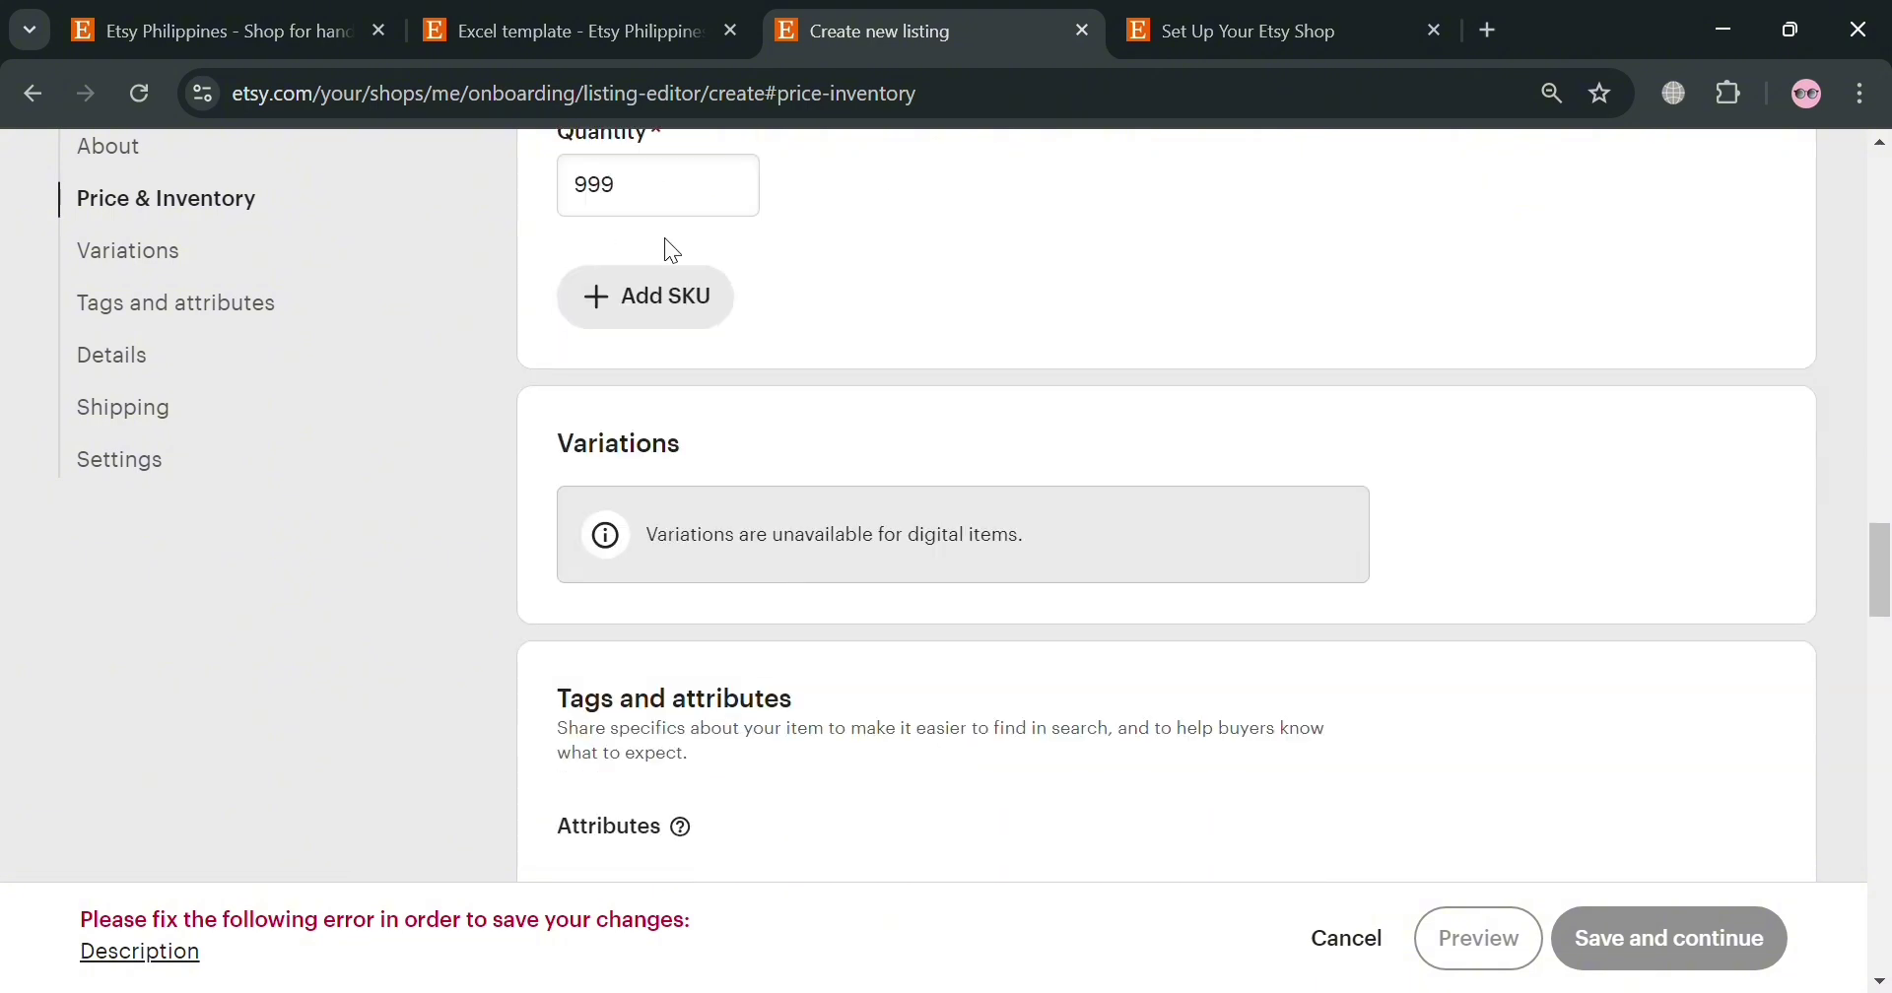
click(689, 211)
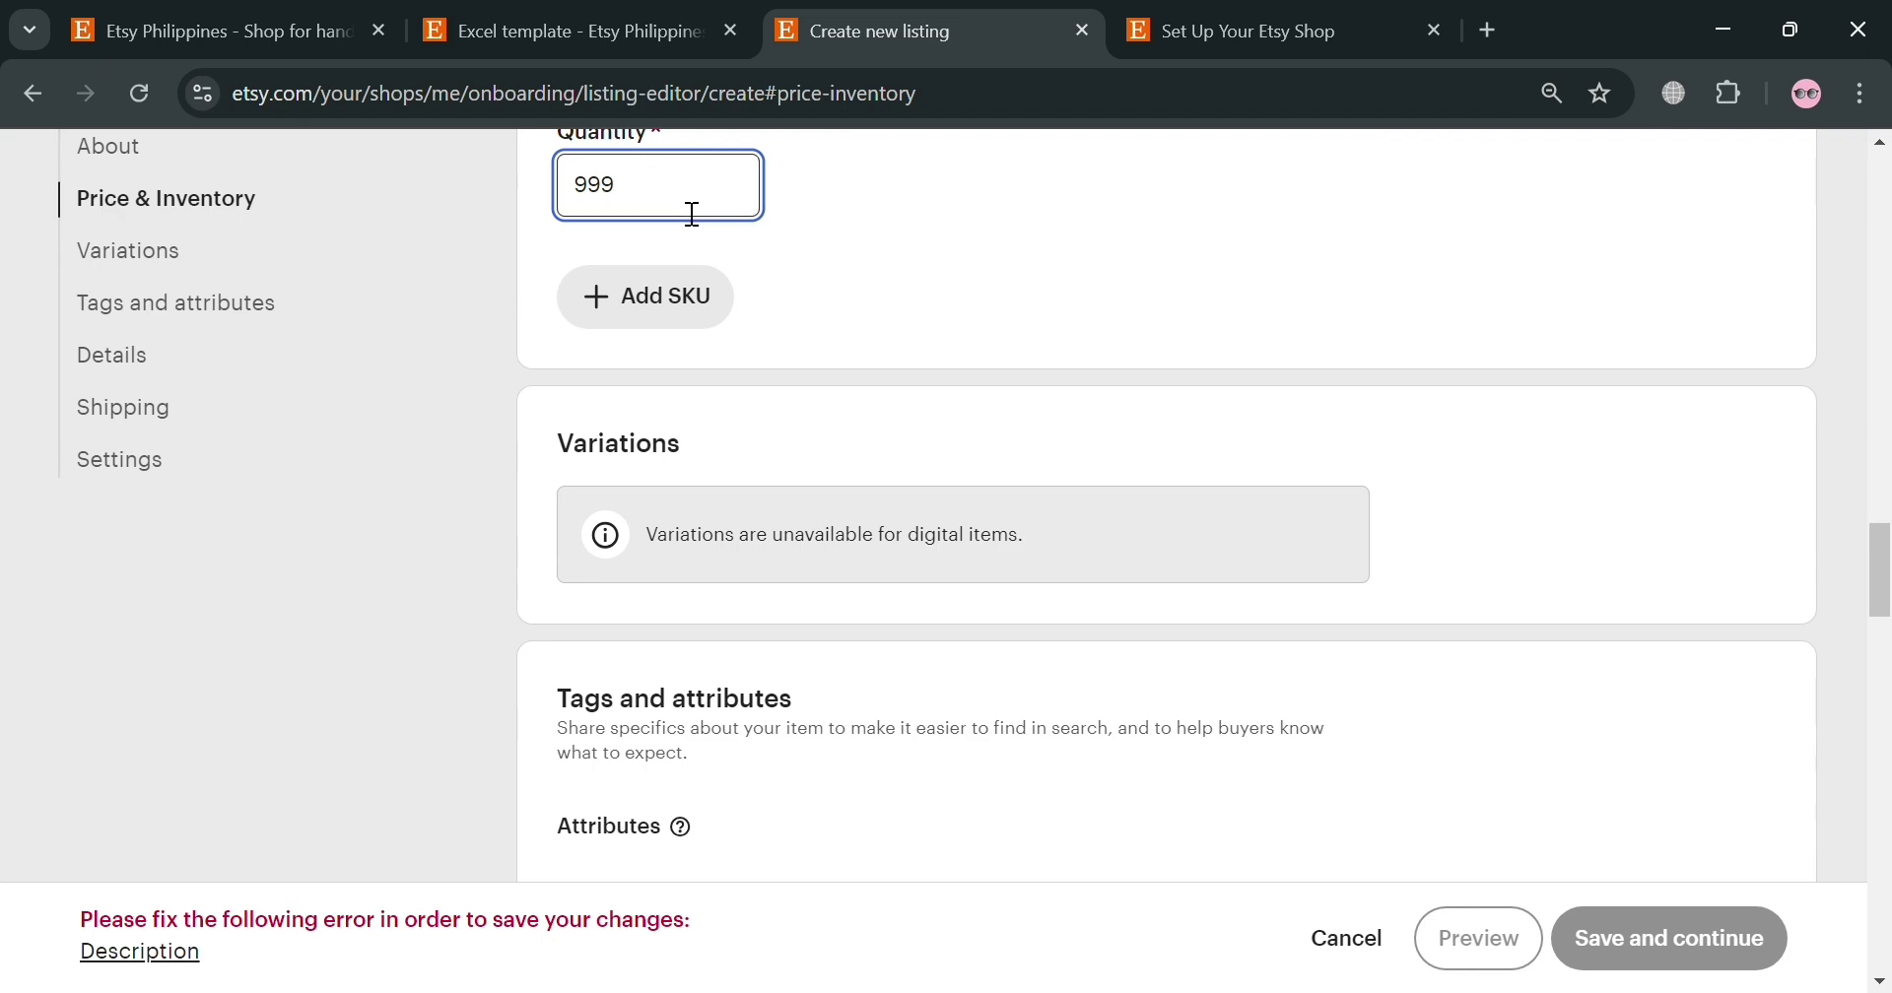
Enter "Limited Edition Template" as the listing's description
scroll(814, 388, up, 10)
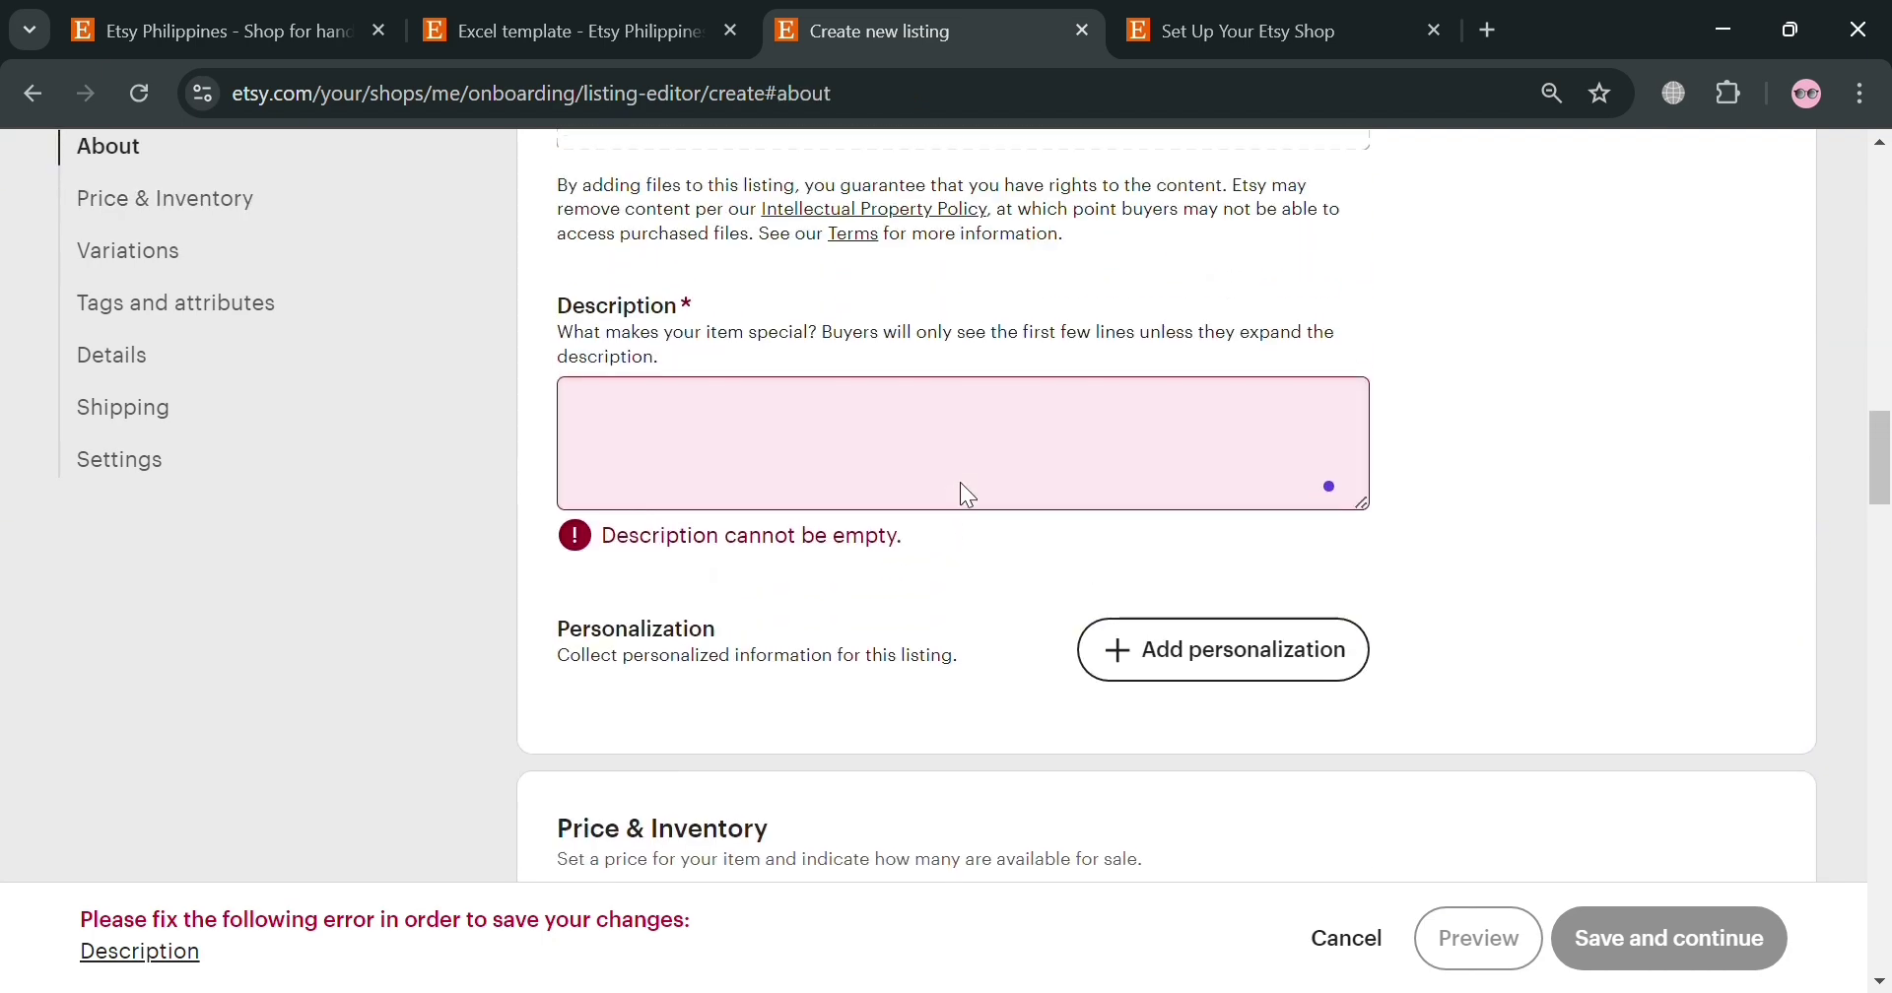
click(960, 484)
text(Limit)
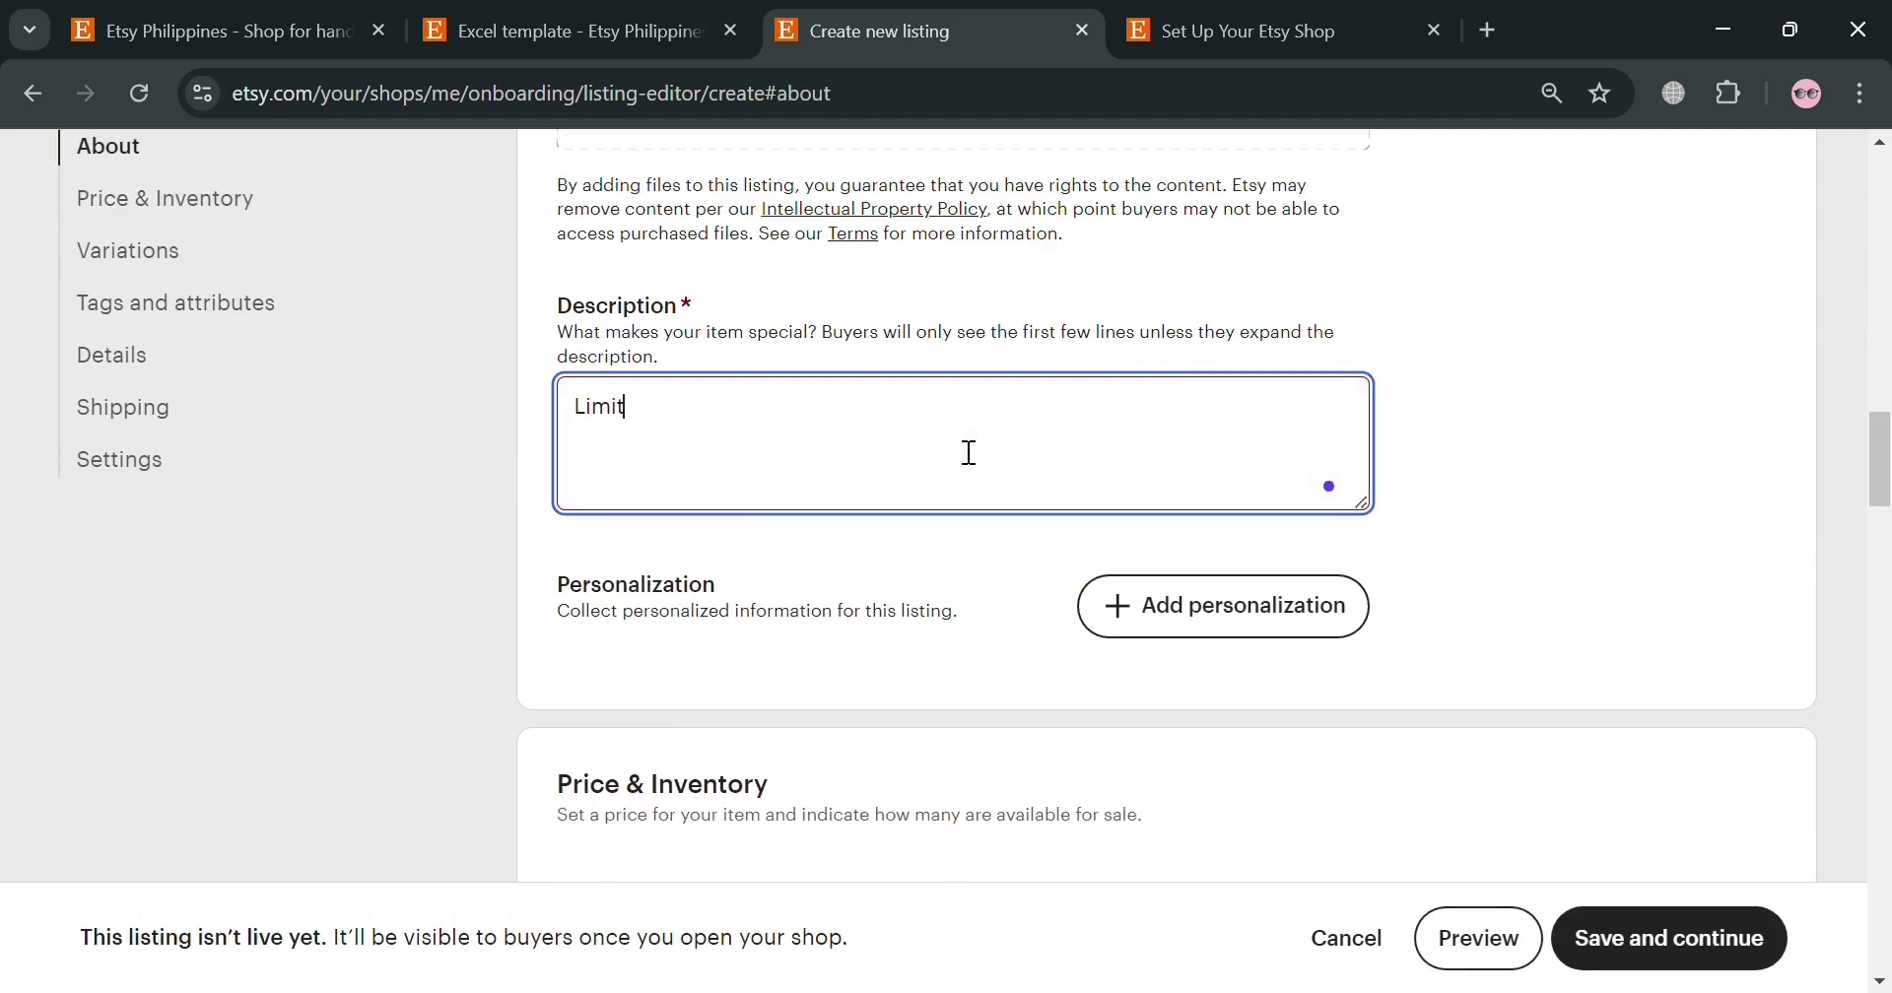
text(ed Edition Template)
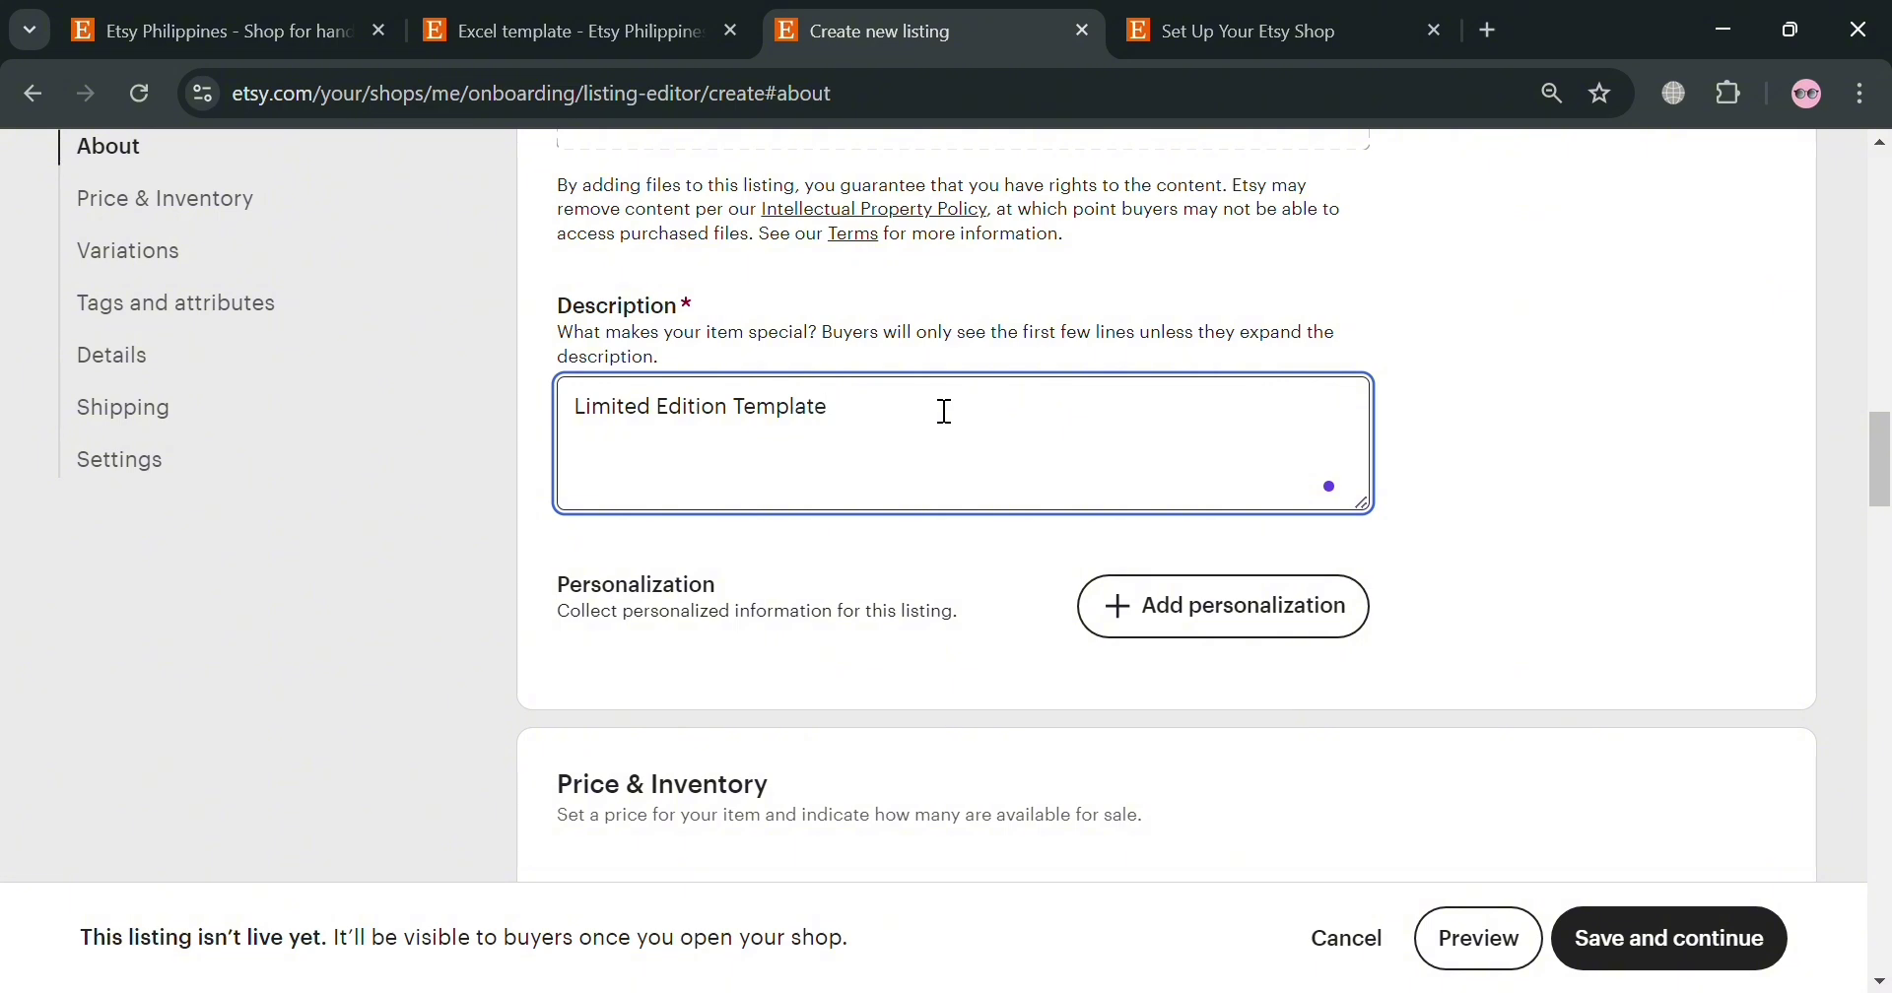
Review the optional attributes, tags and materials, and the listing's core details
scroll(1032, 465, down, 15)
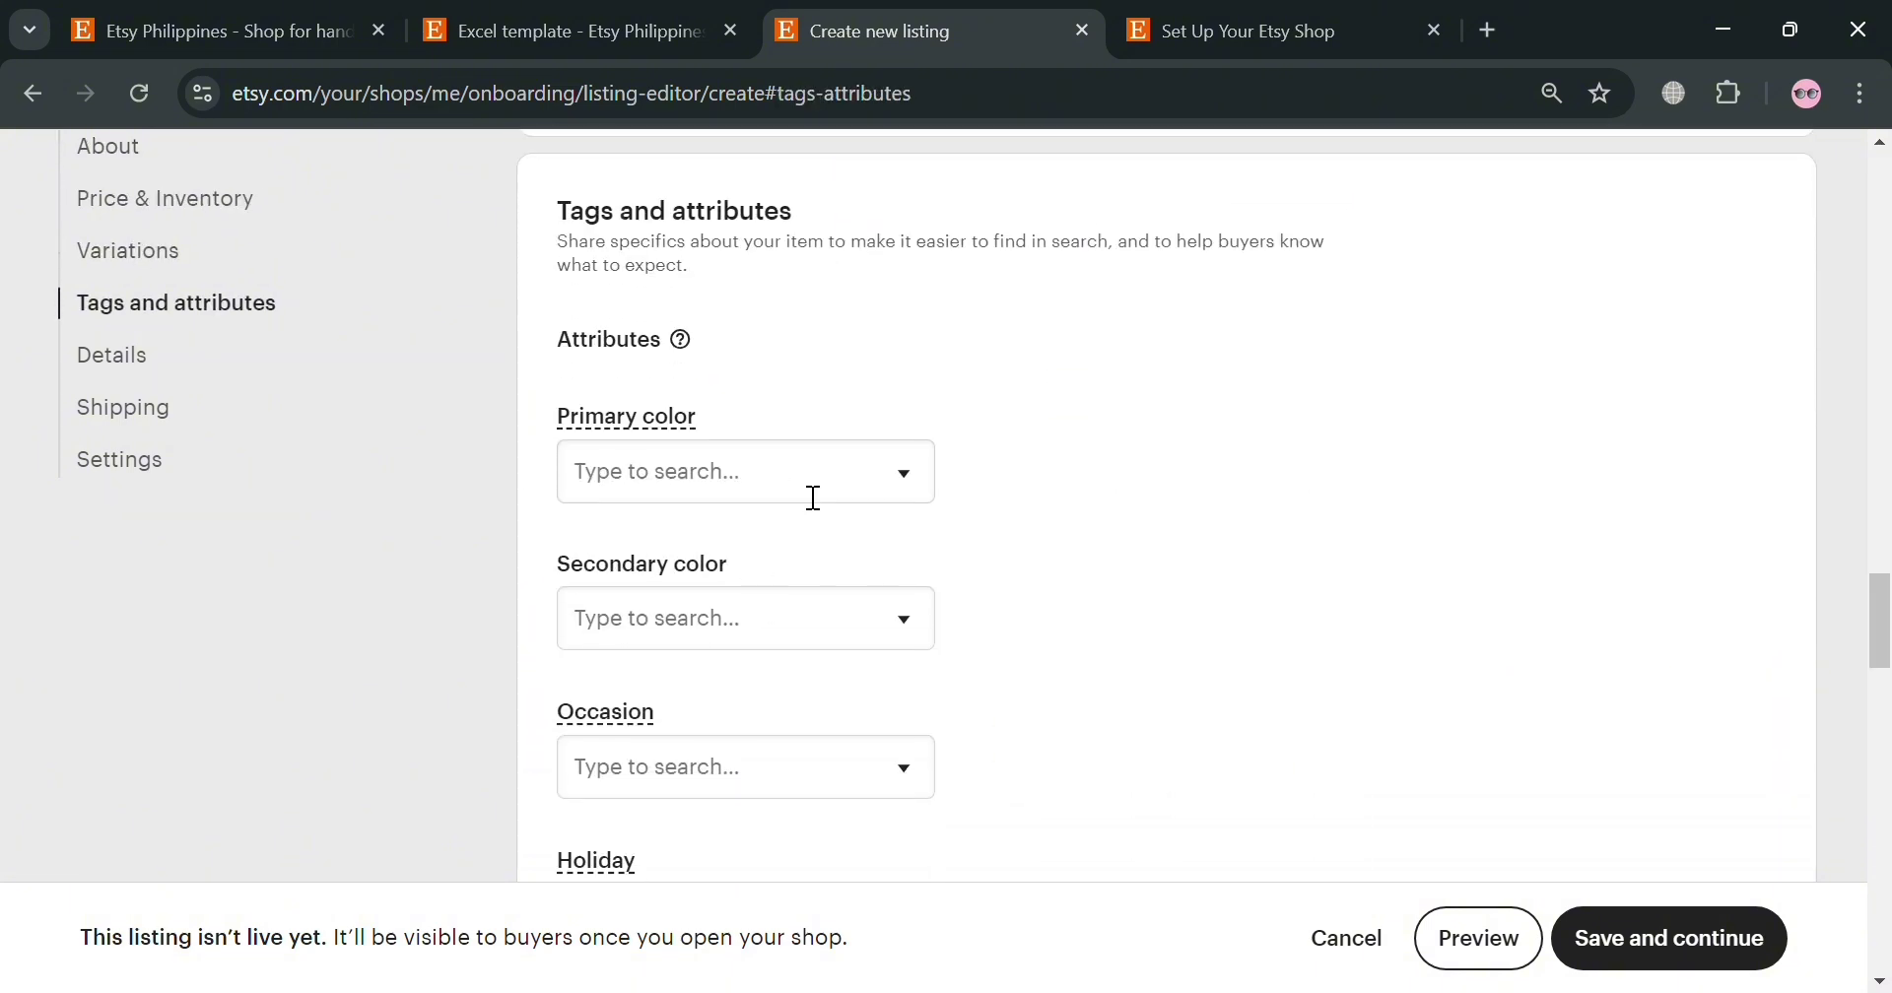
click(817, 492)
click(756, 529)
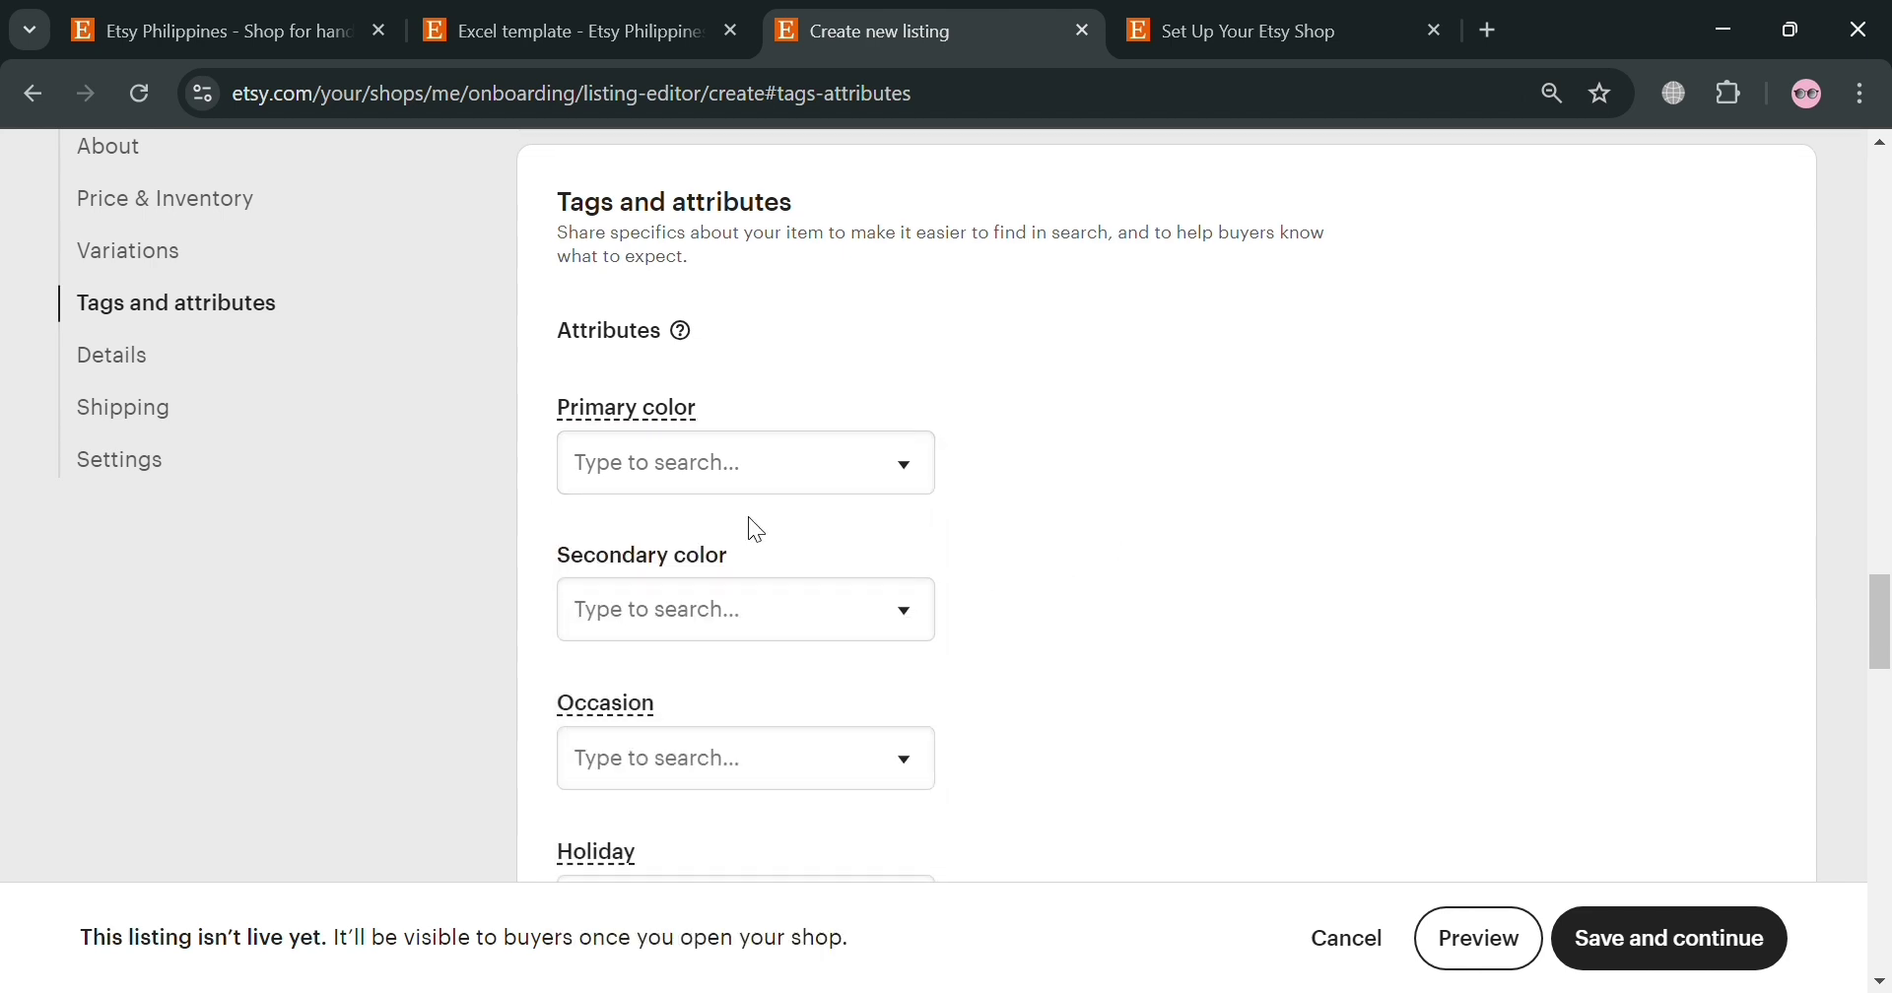
scroll(756, 529, down, 6)
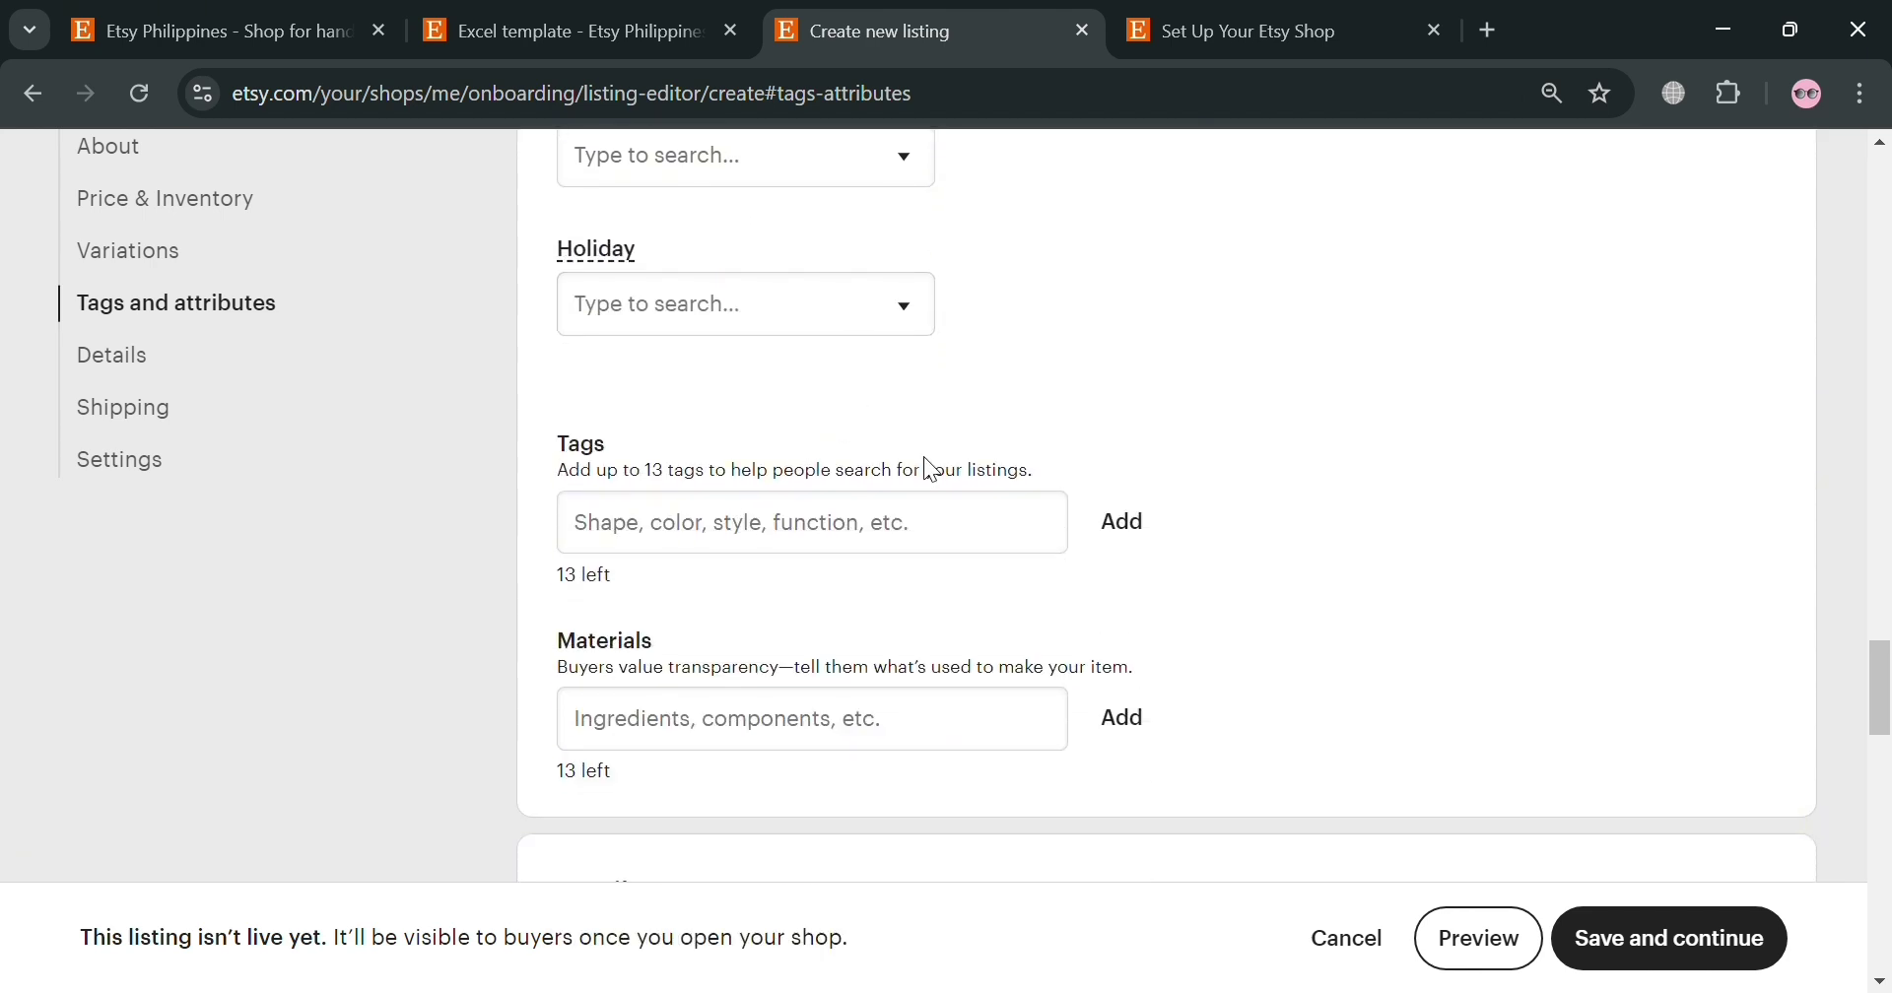
scroll(930, 469, down, 1)
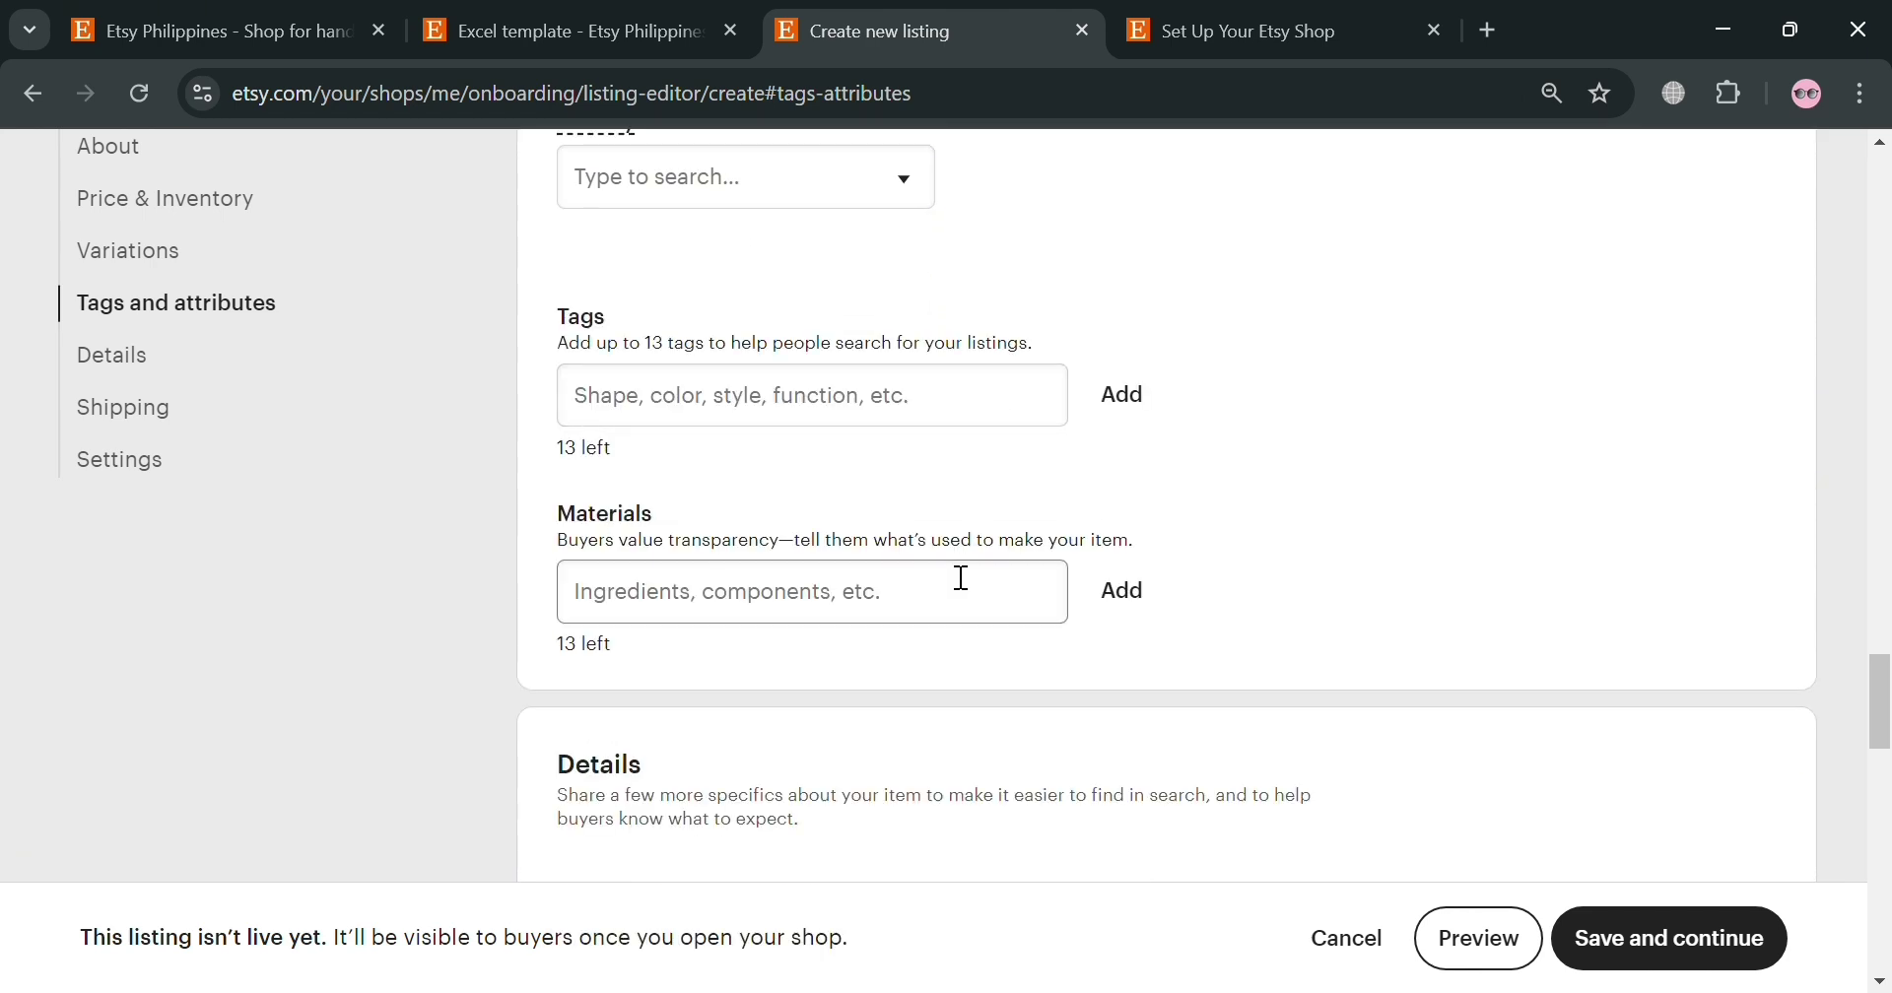
scroll(965, 577, down, 2)
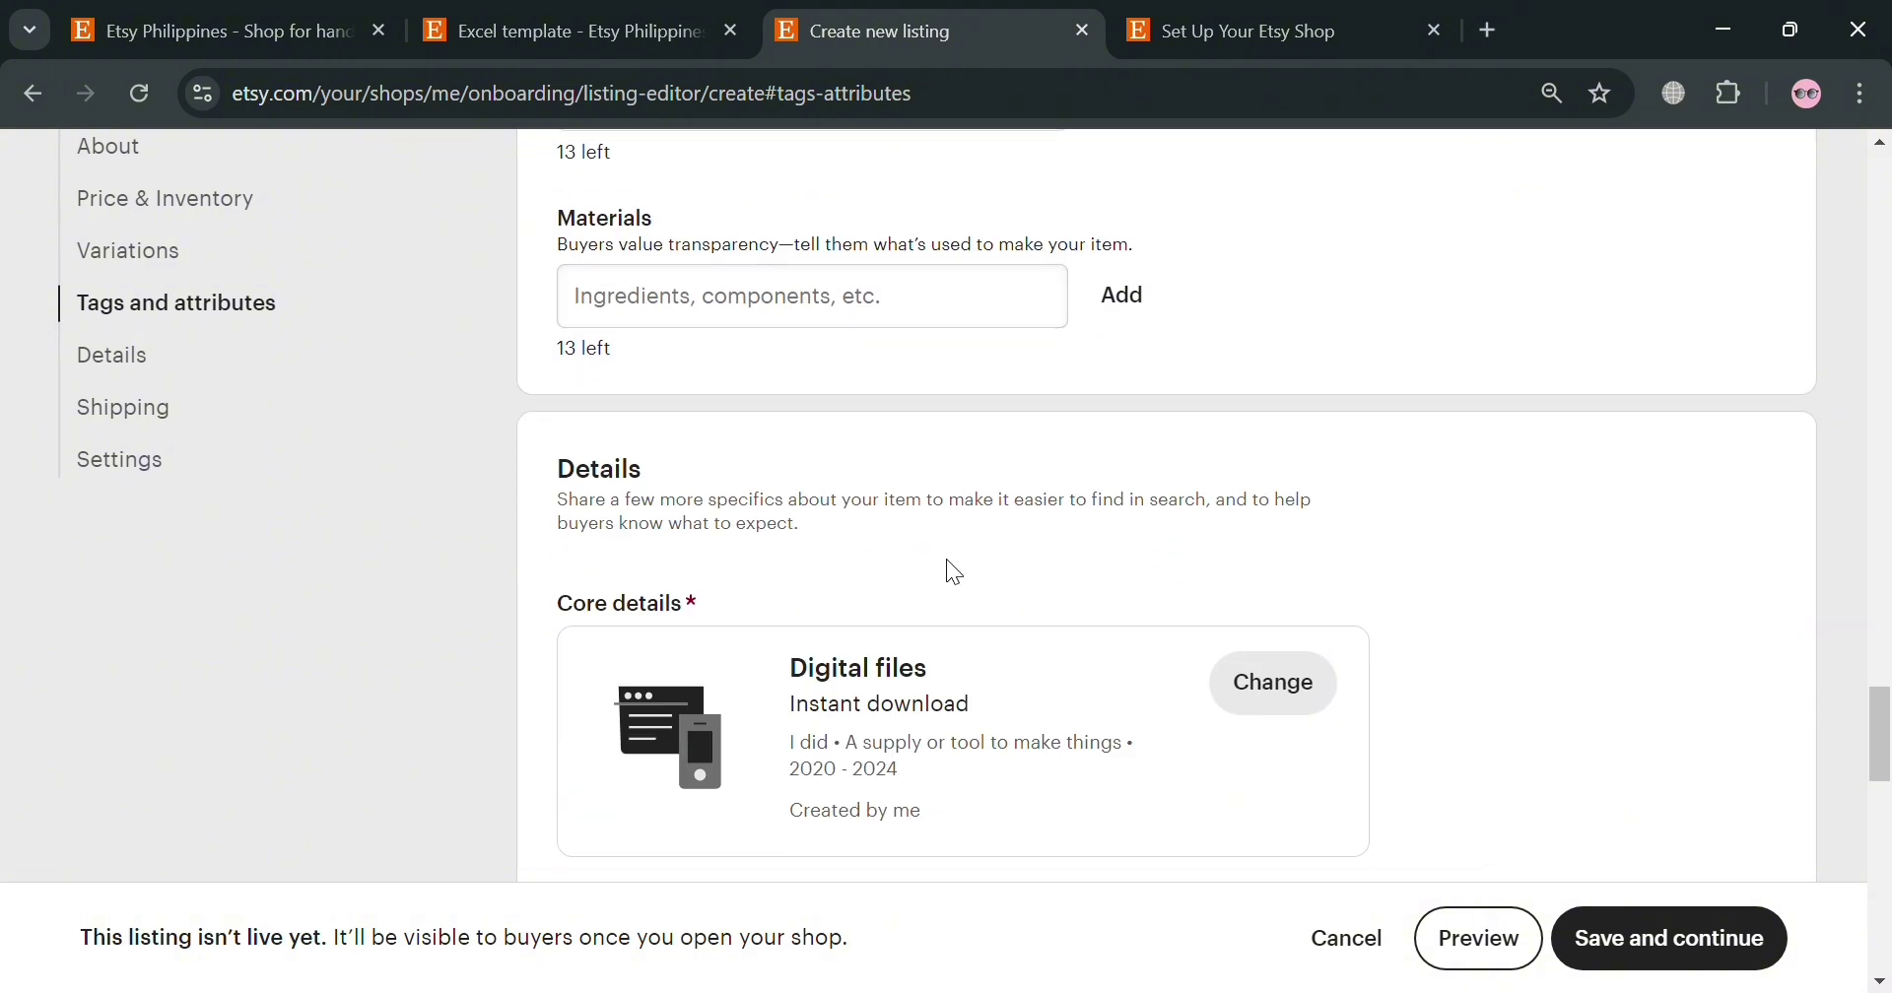
scroll(948, 566, down, 1)
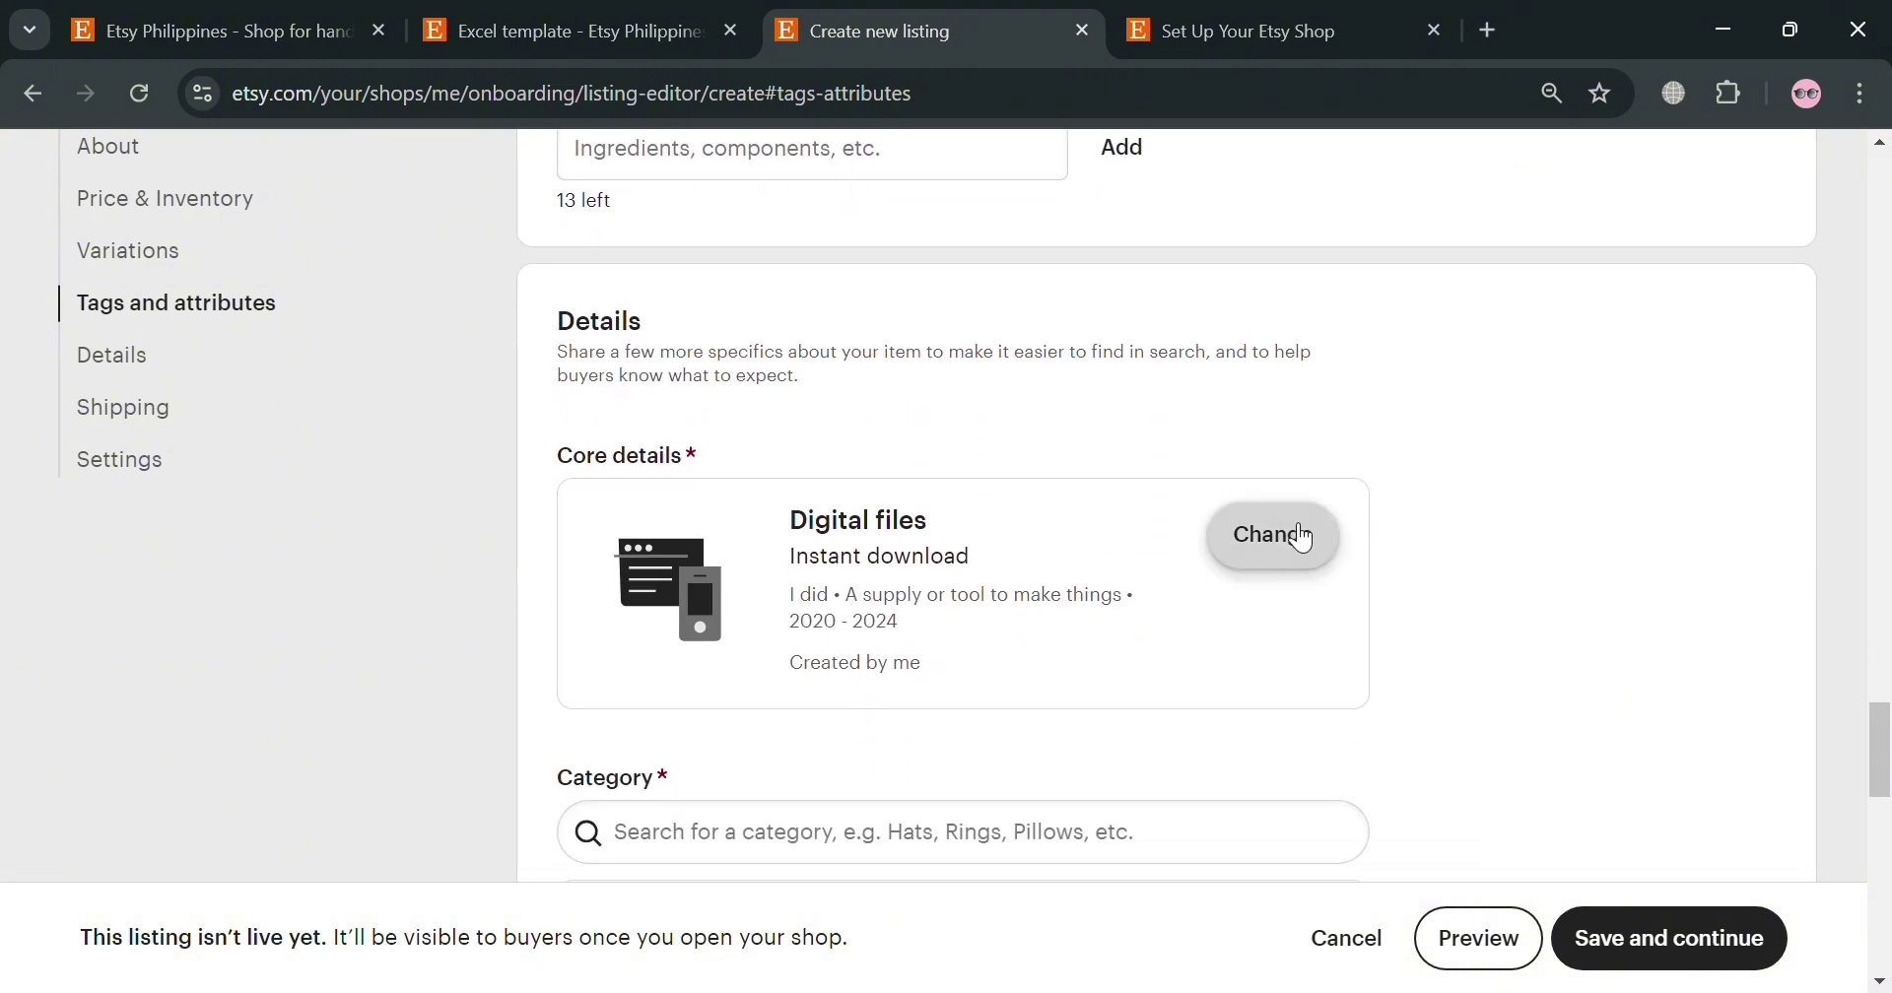
Review the listing's category, shipping, returns, shop section and renewal settings, and try to preview the listing
scroll(1271, 581, down, 1)
scroll(1300, 562, down, 2)
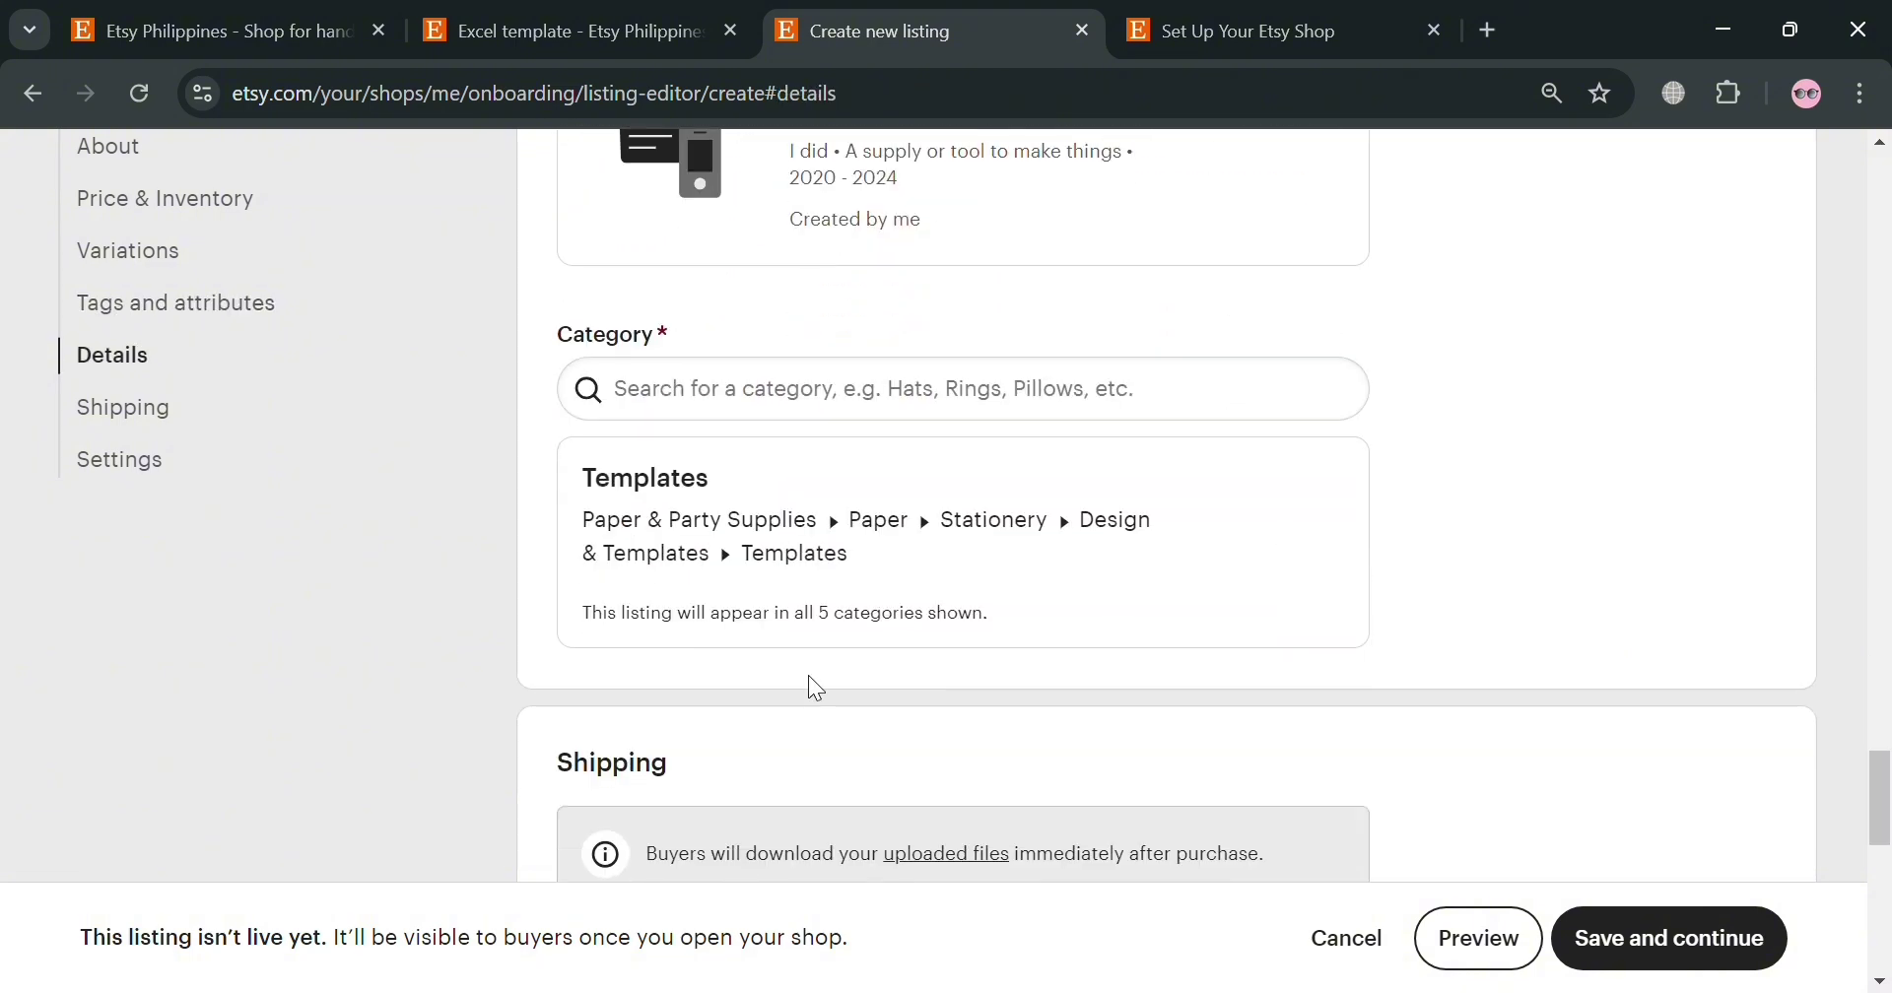
scroll(1029, 583, down, 2)
scroll(1024, 587, down, 2)
scroll(761, 674, down, 2)
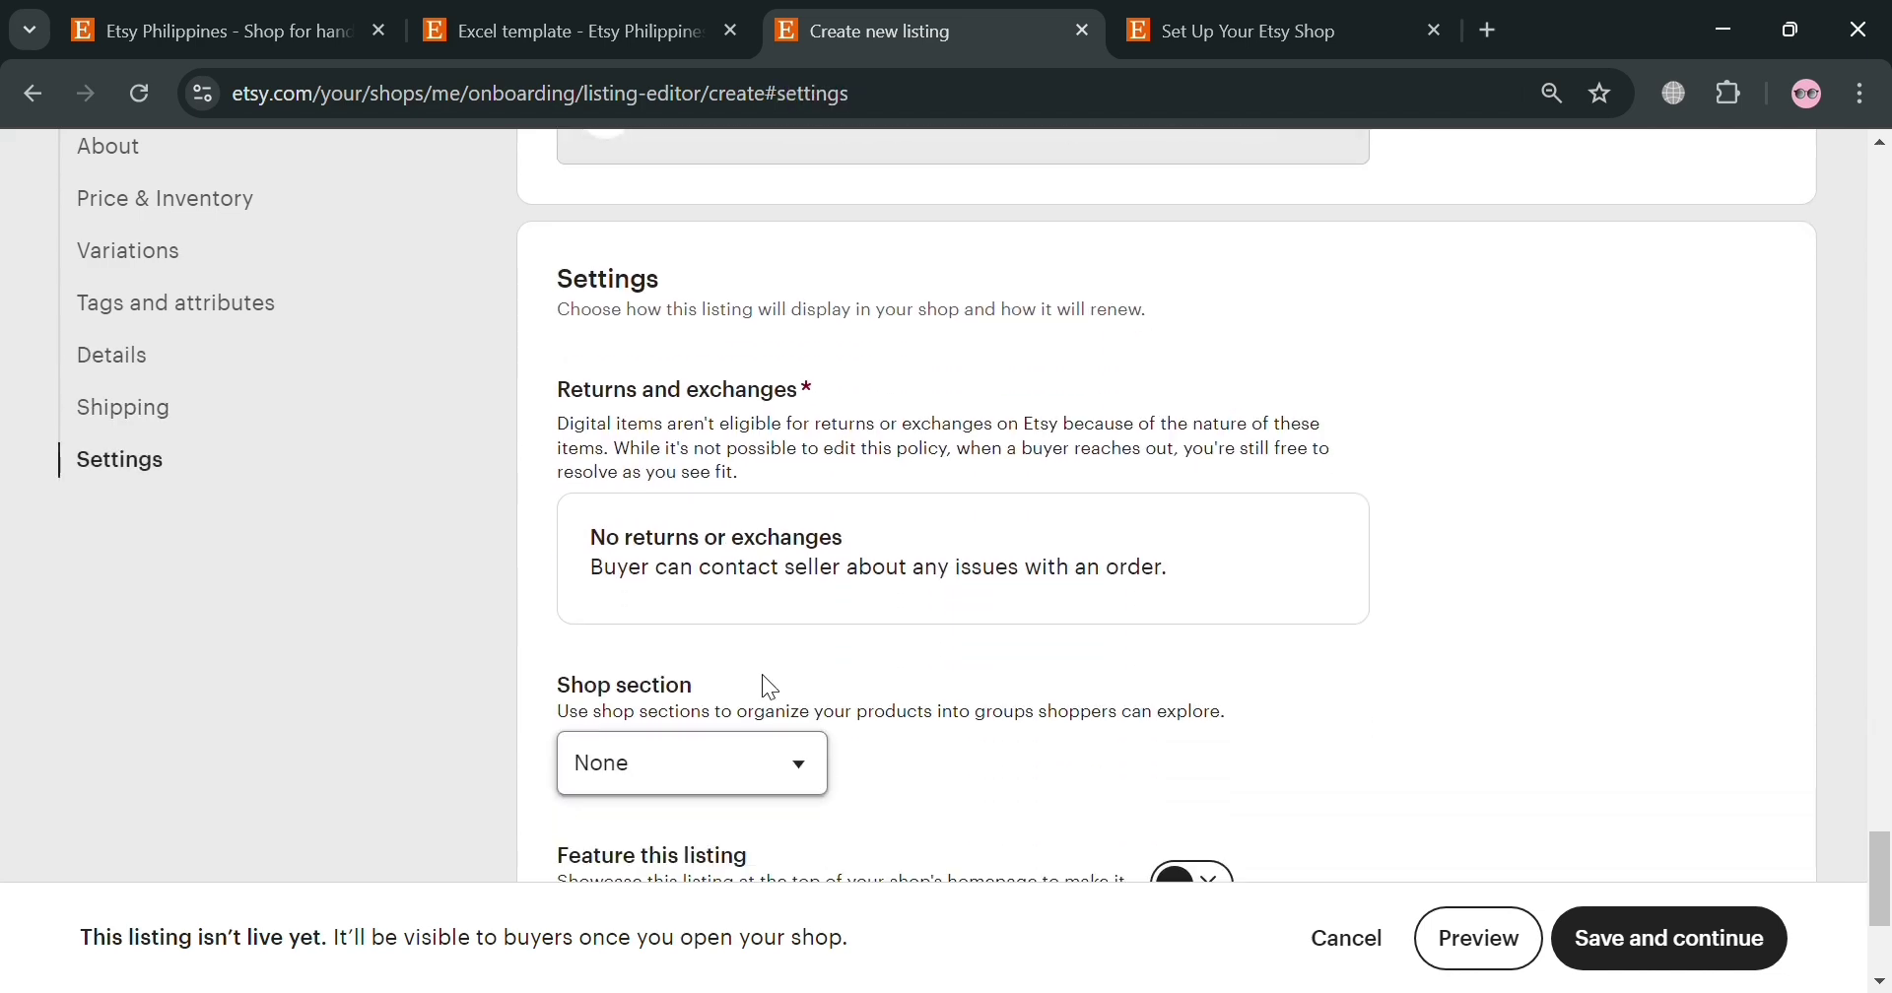
scroll(887, 592, down, 2)
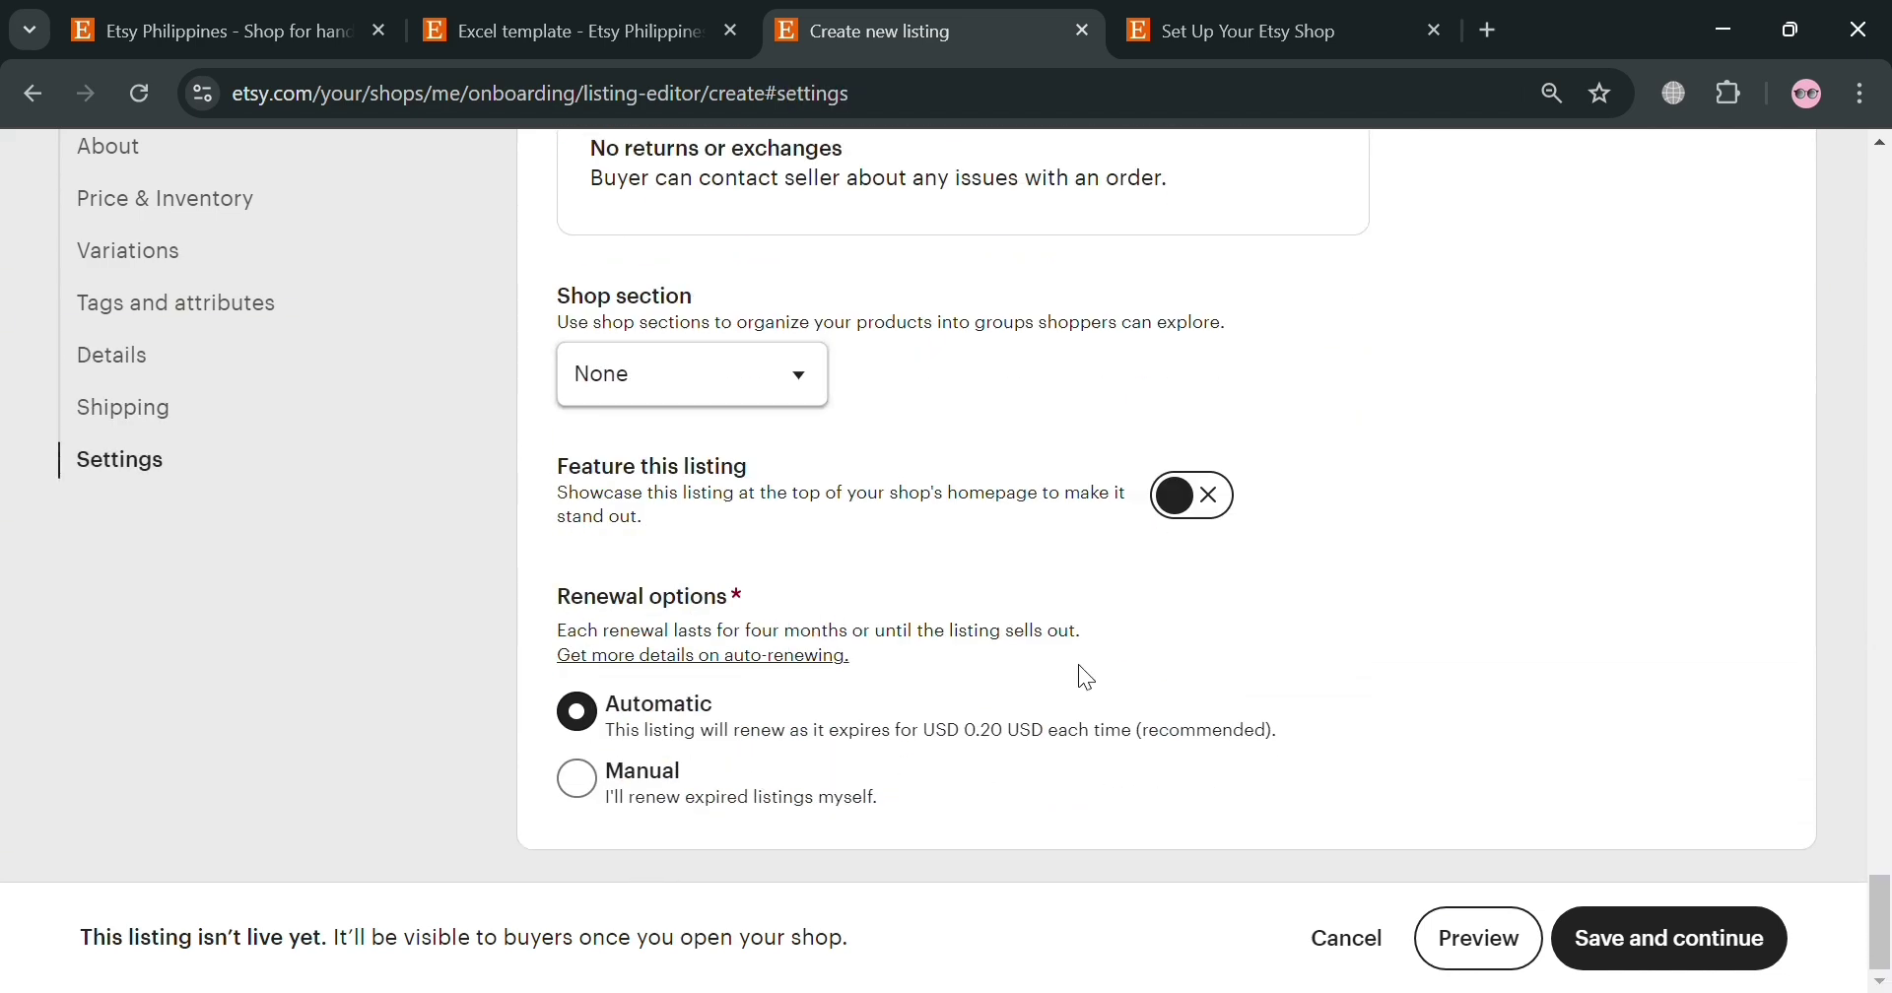
click(1440, 954)
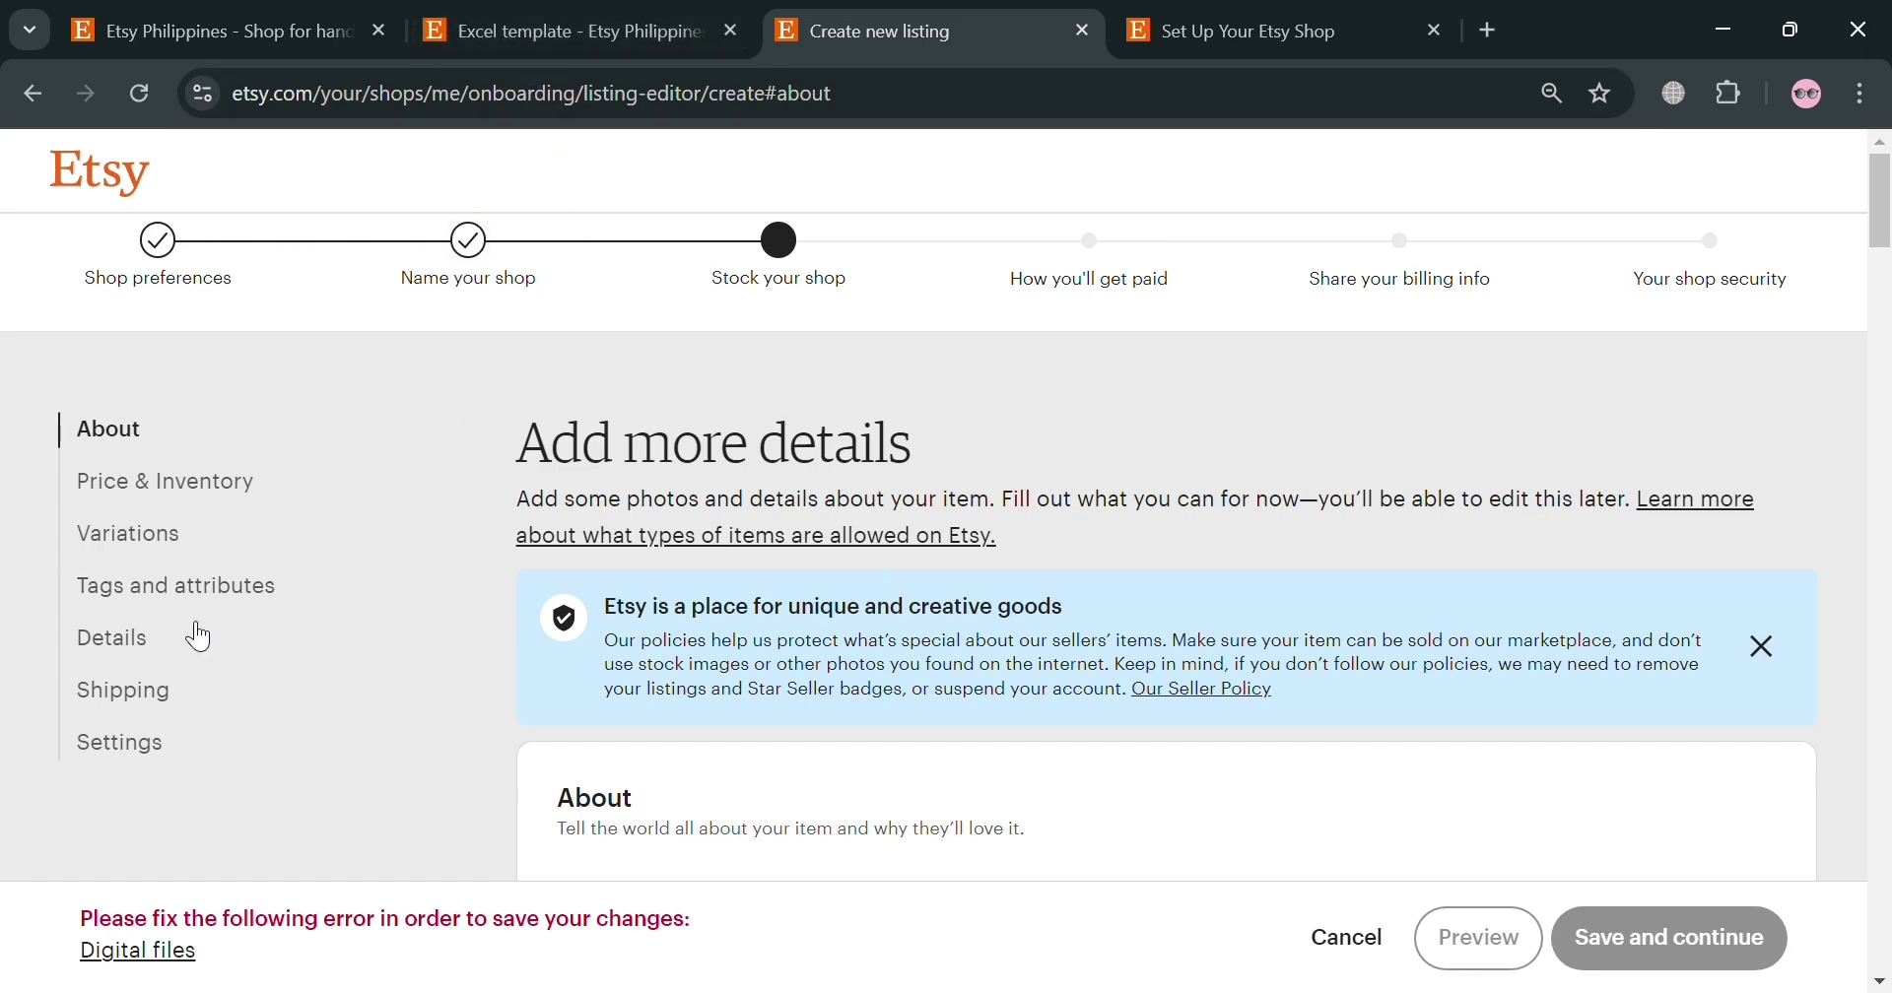
Open the Monthly Budget Spreadsheet listing from the Excel template results and examine its download details, reviews and seller information
click(574, 12)
click(1626, 414)
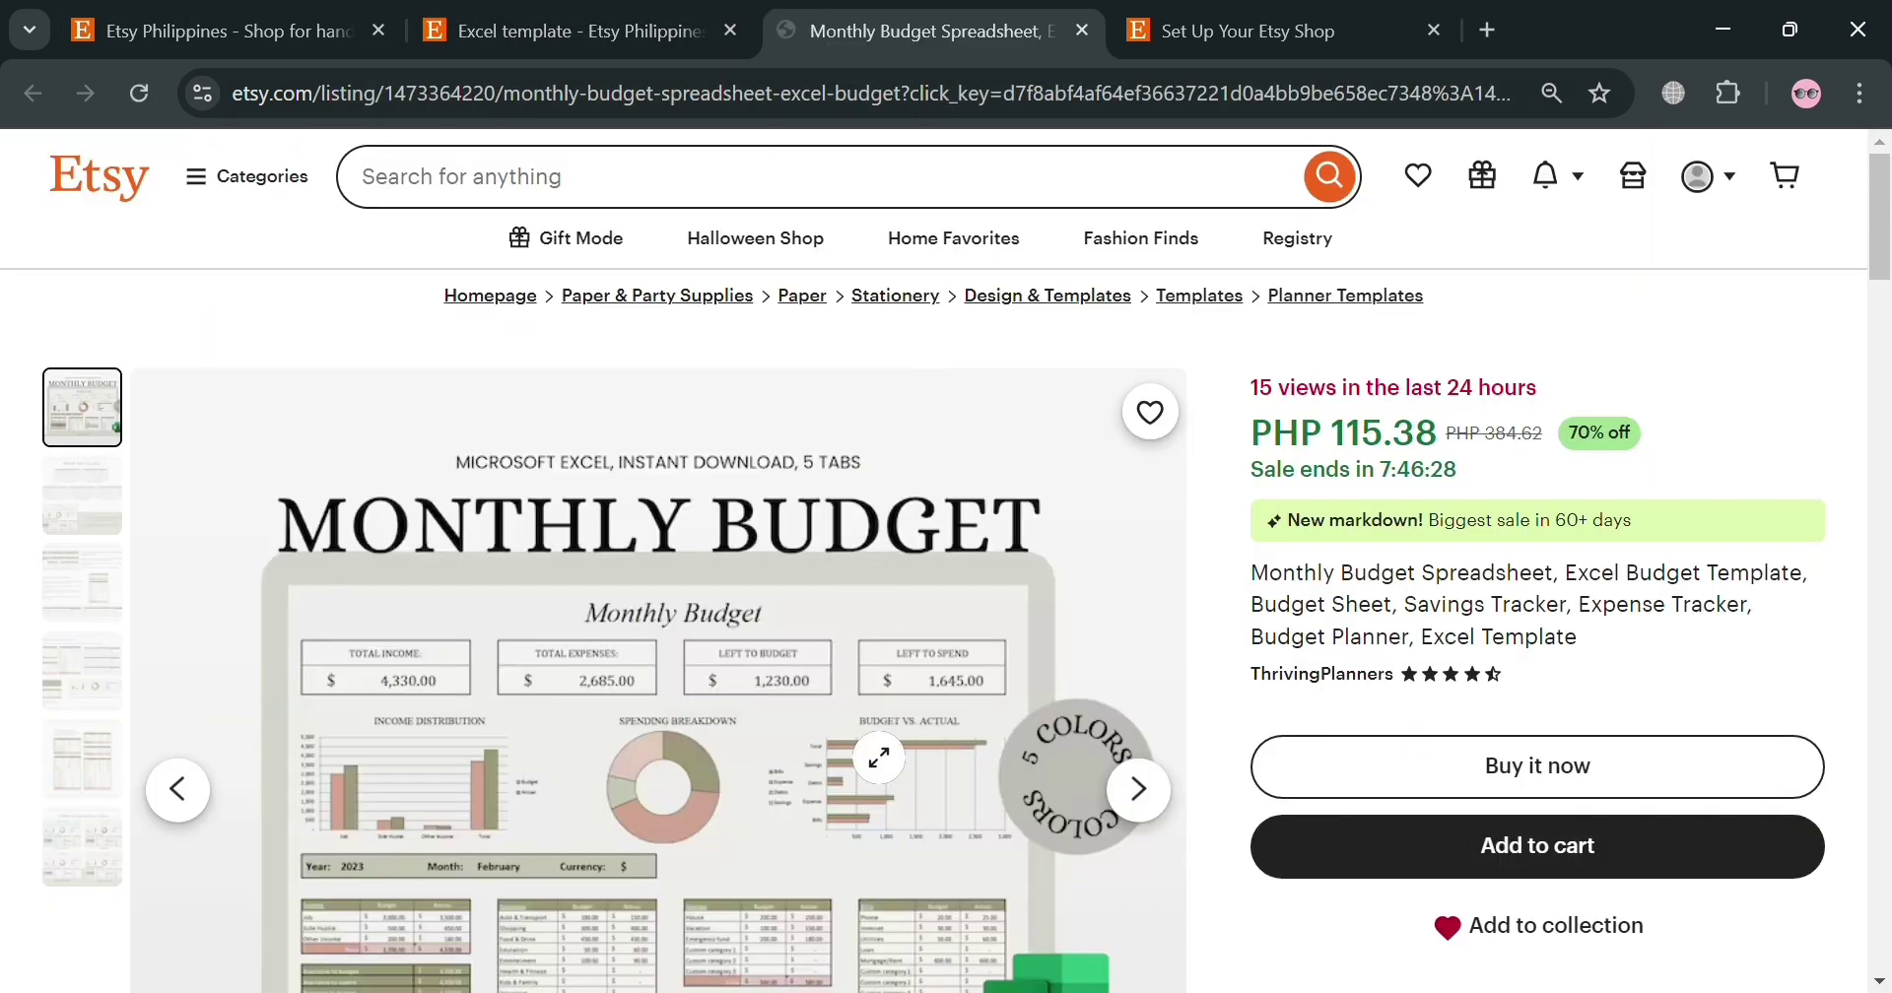
scroll(1247, 724, down, 6)
scroll(1246, 724, down, 4)
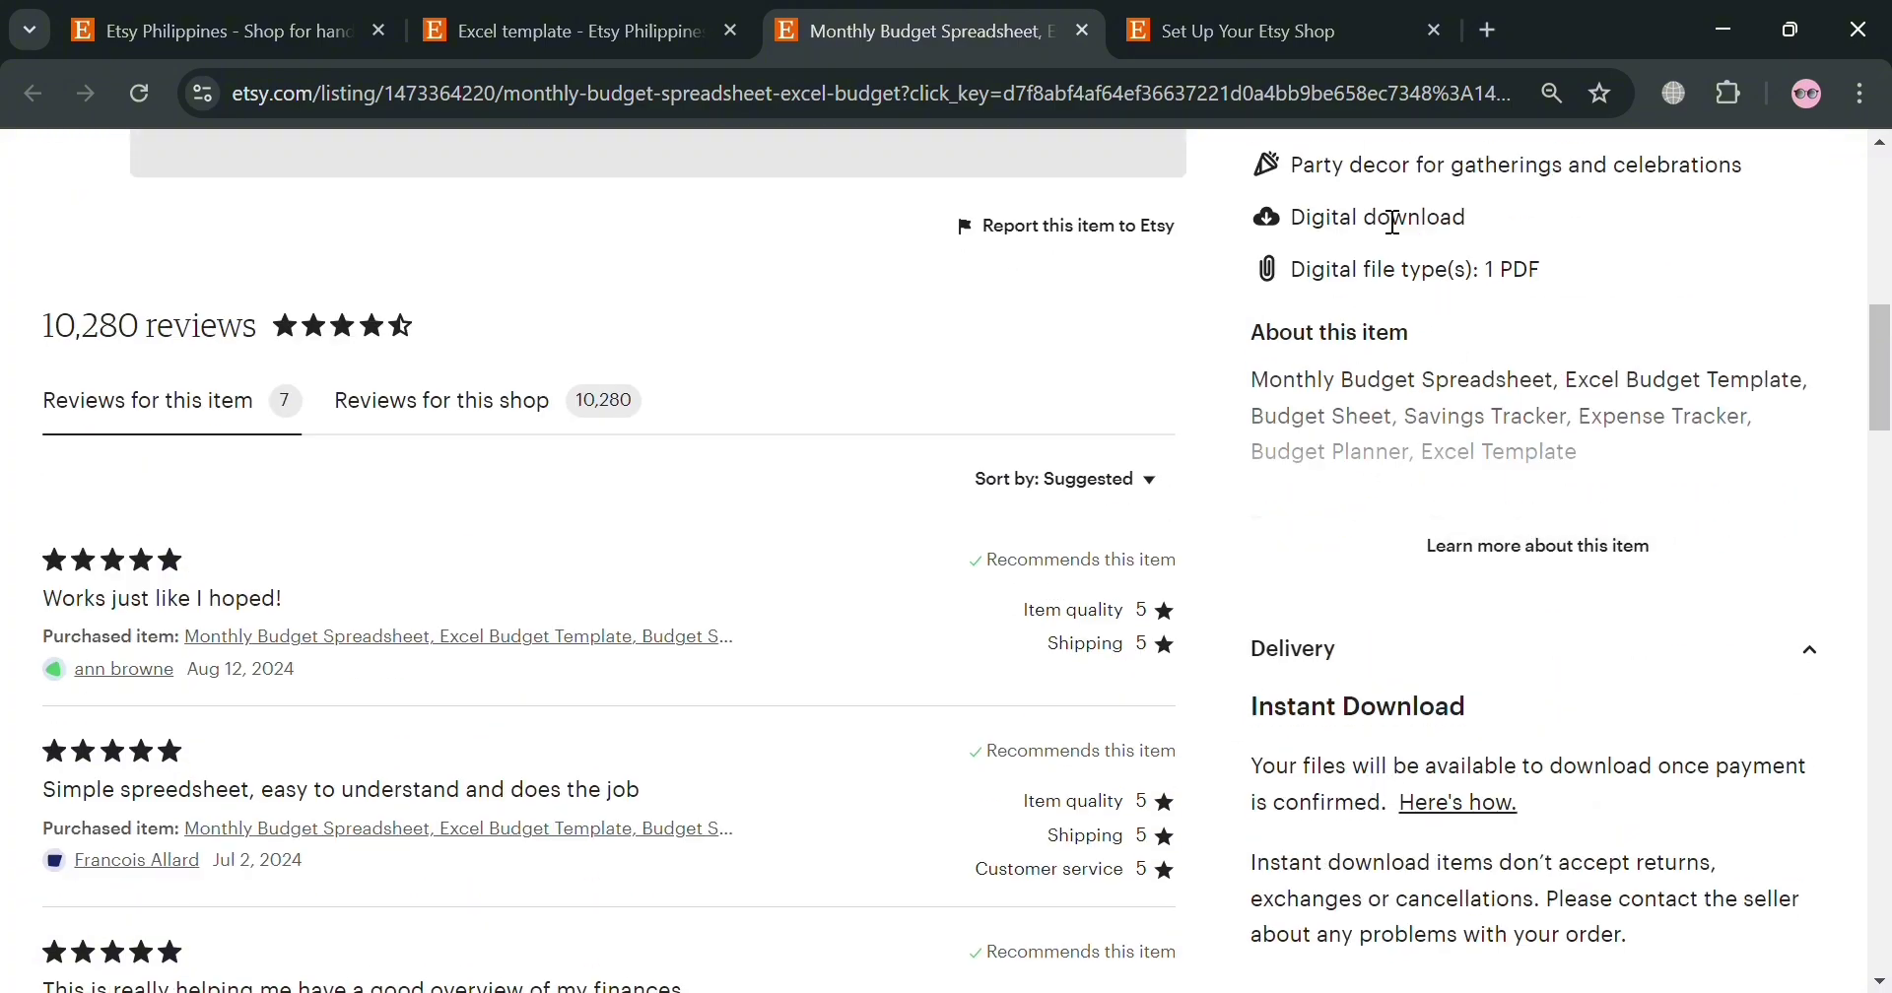
scroll(1387, 722, down, 10)
scroll(1388, 724, down, 3)
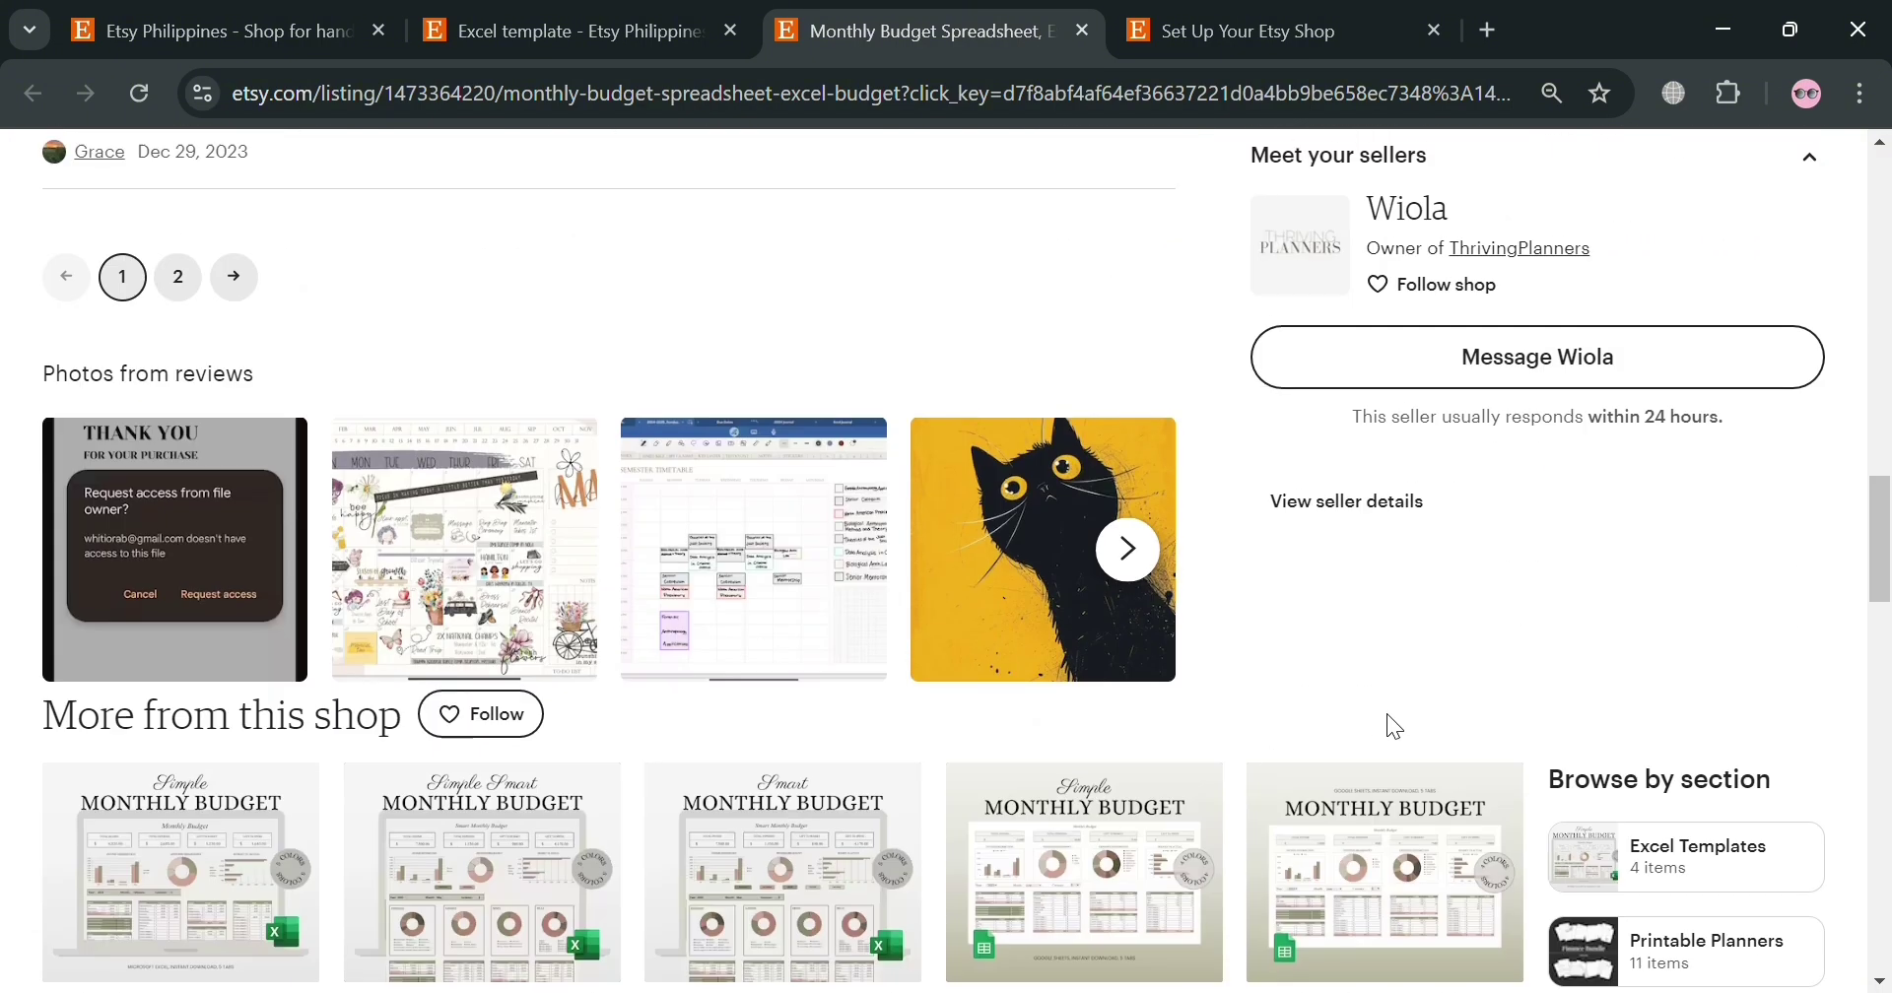
scroll(1394, 718, up, 6)
scroll(1434, 616, up, 15)
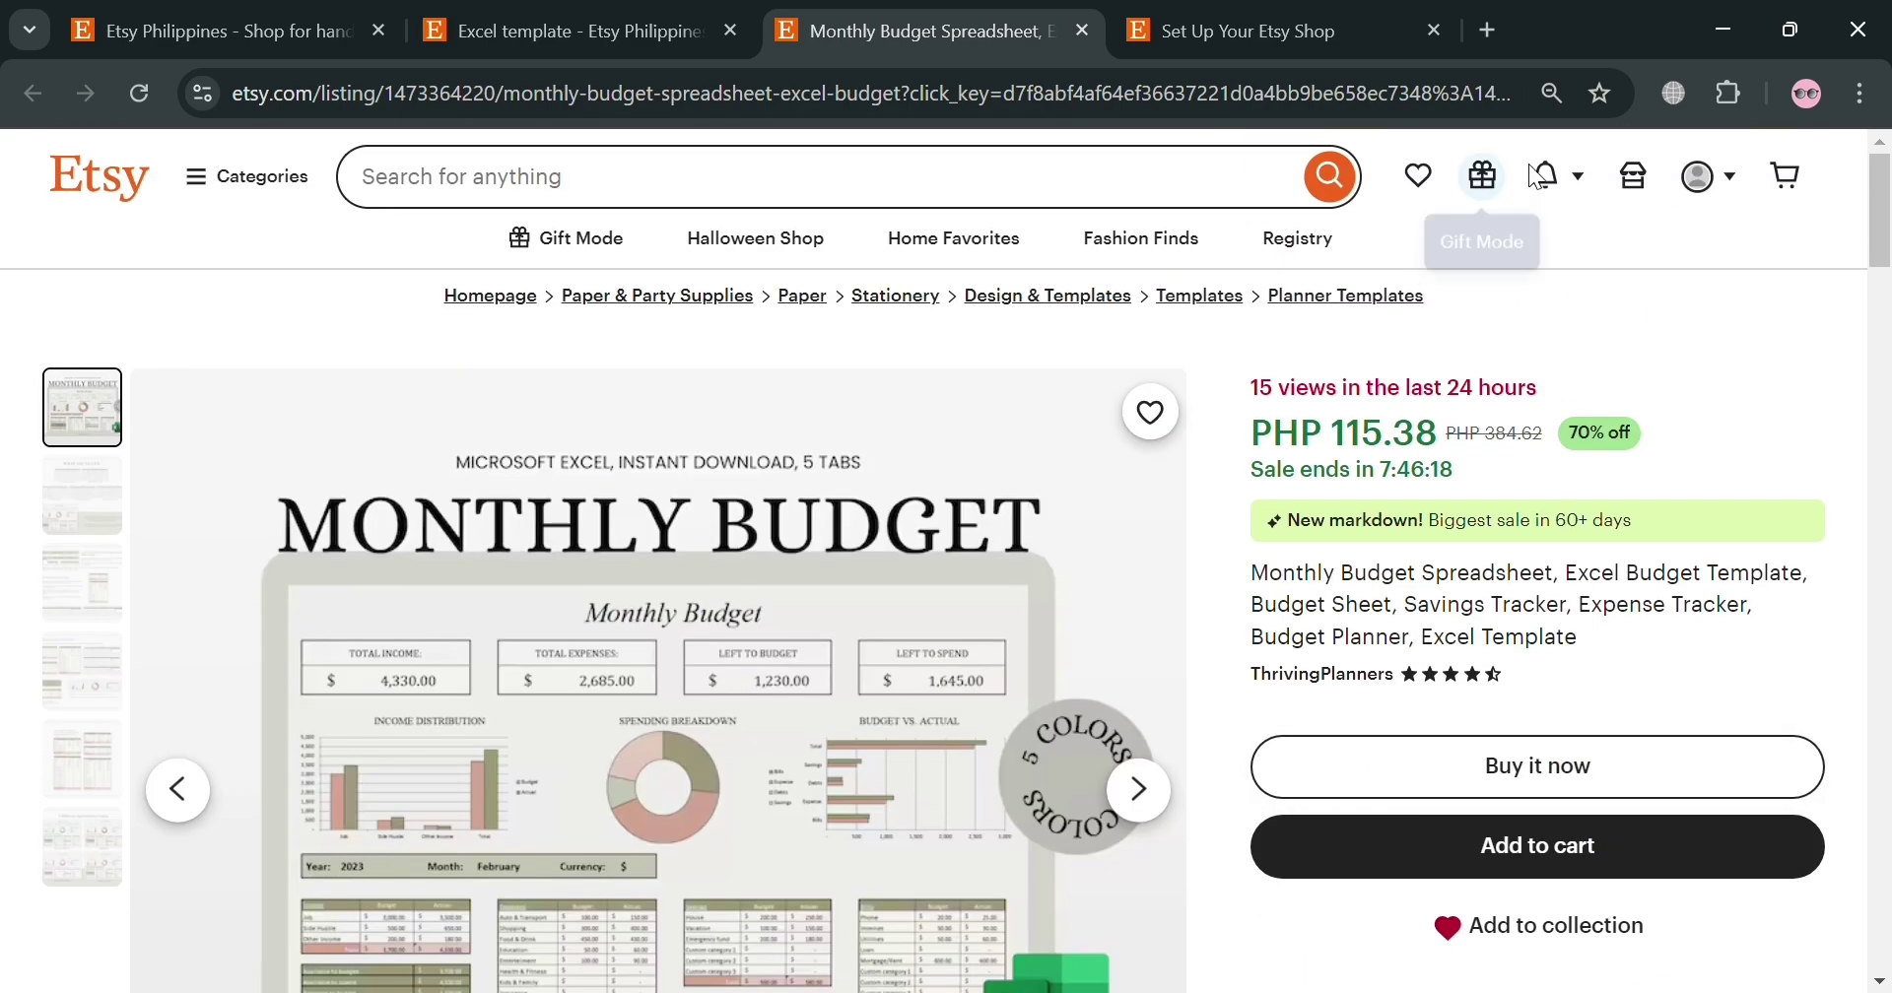
click(1716, 193)
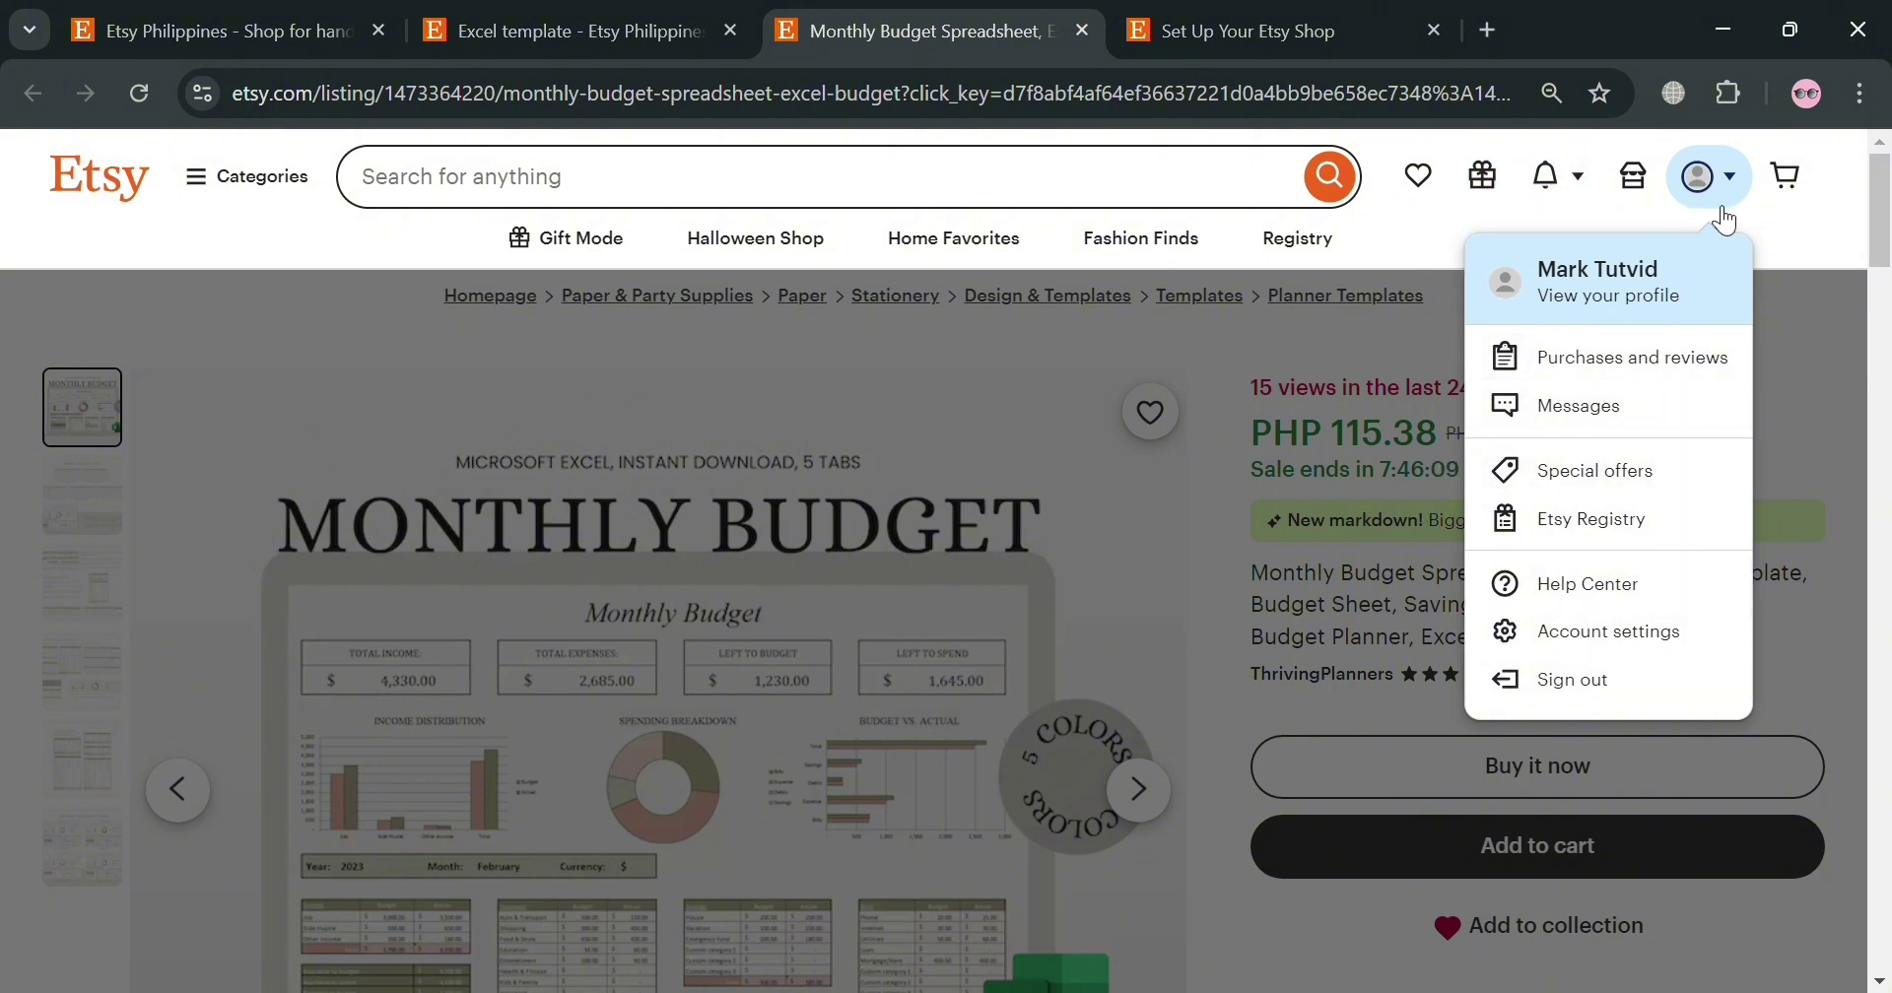
click(1804, 222)
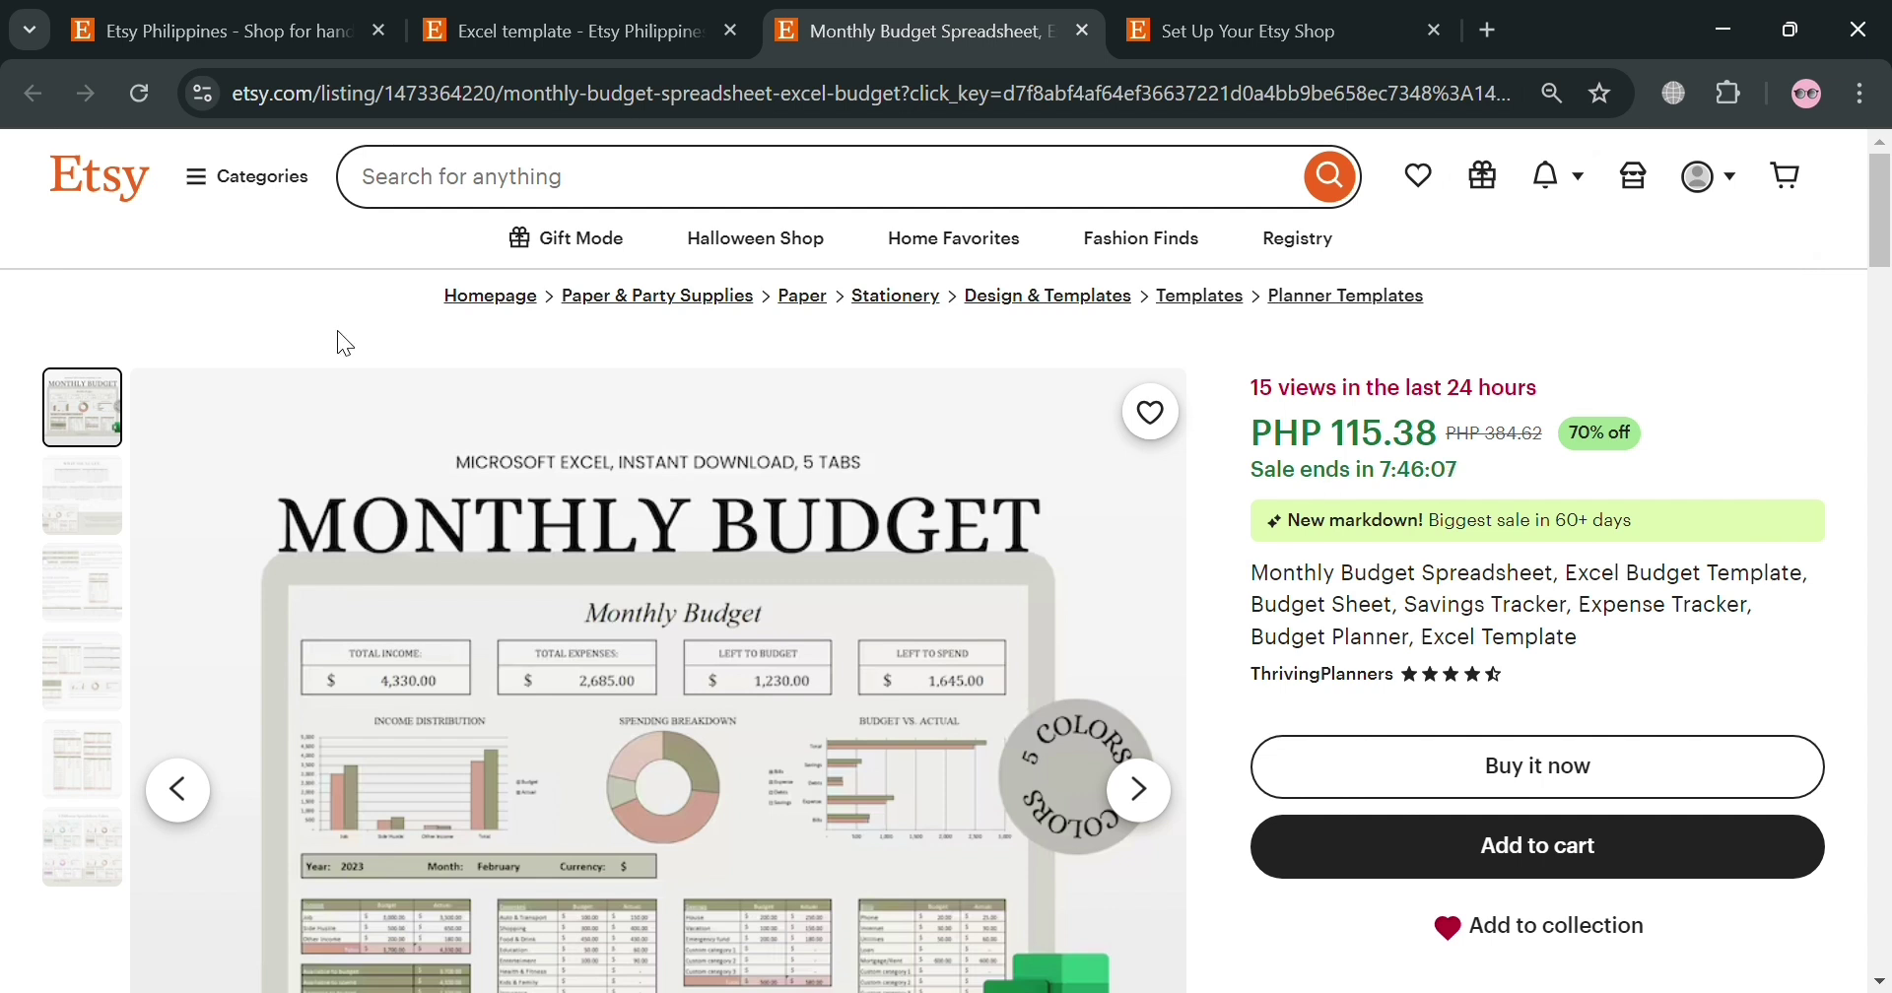